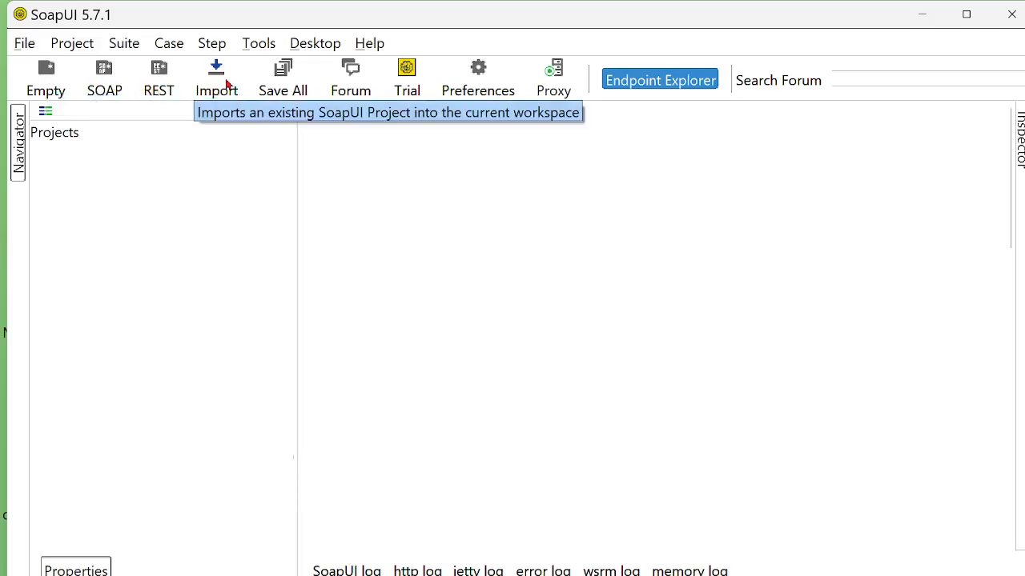
- Examine the HTTP, Proxy, SSL, WSDL and UI settings pages of the global preferences and close the preferences
click(24, 46)
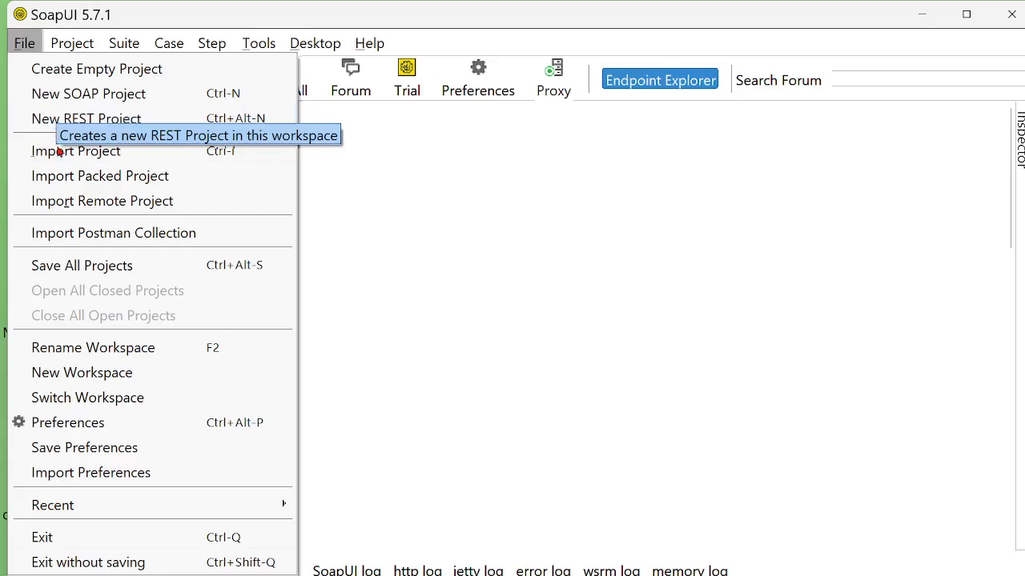
click(98, 426)
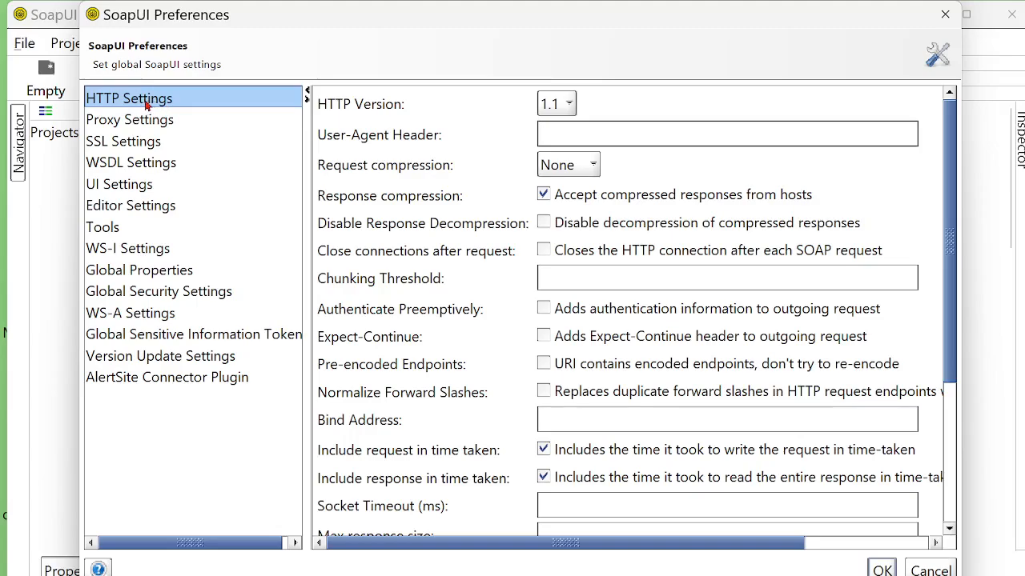
click(136, 165)
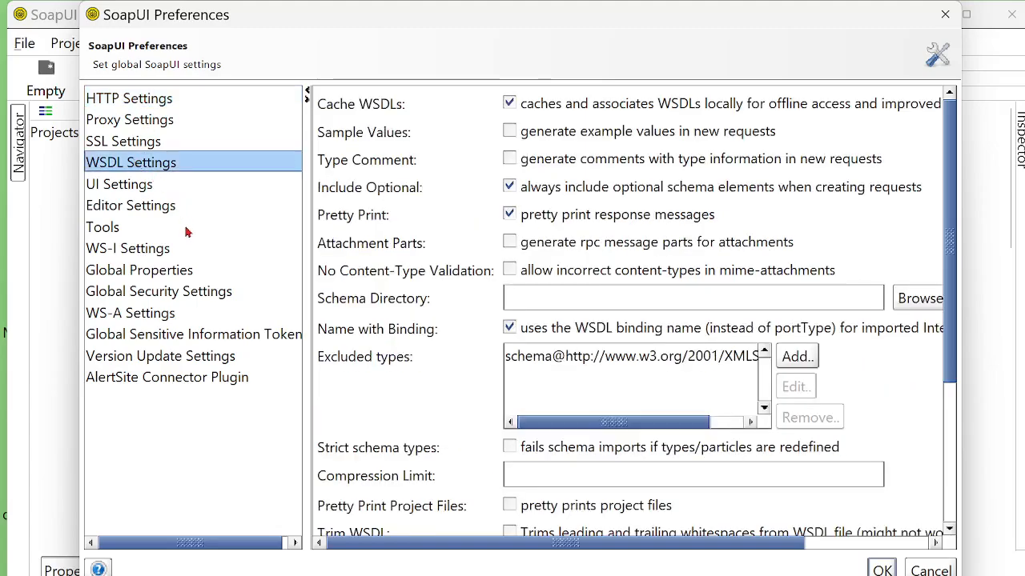
click(944, 14)
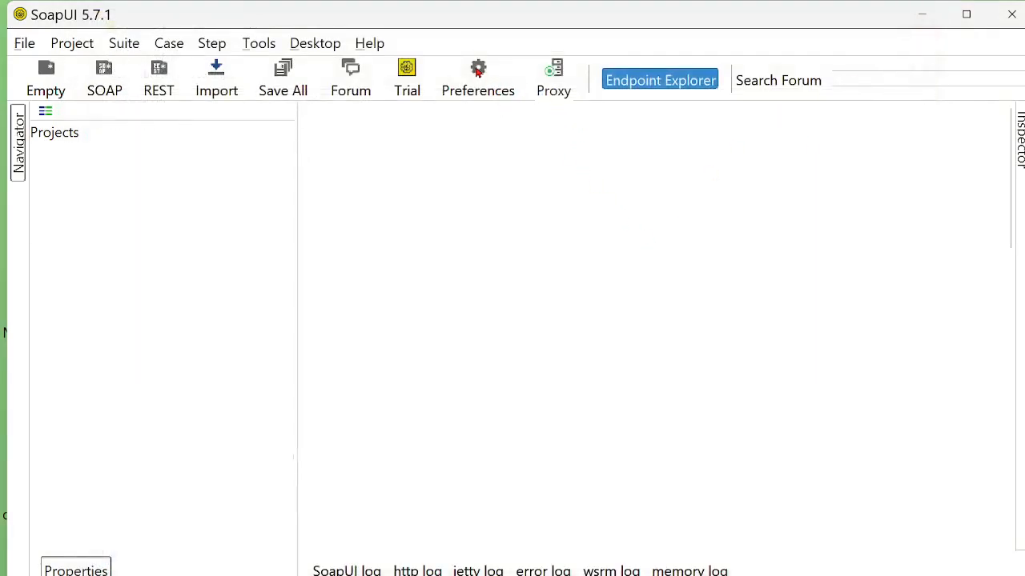
click(478, 70)
click(148, 99)
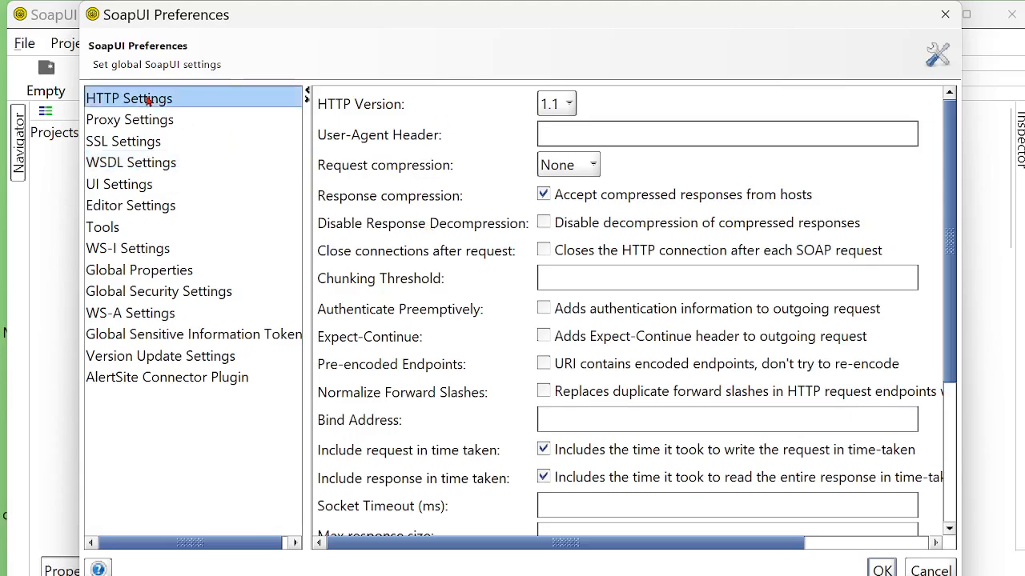
click(136, 159)
click(122, 144)
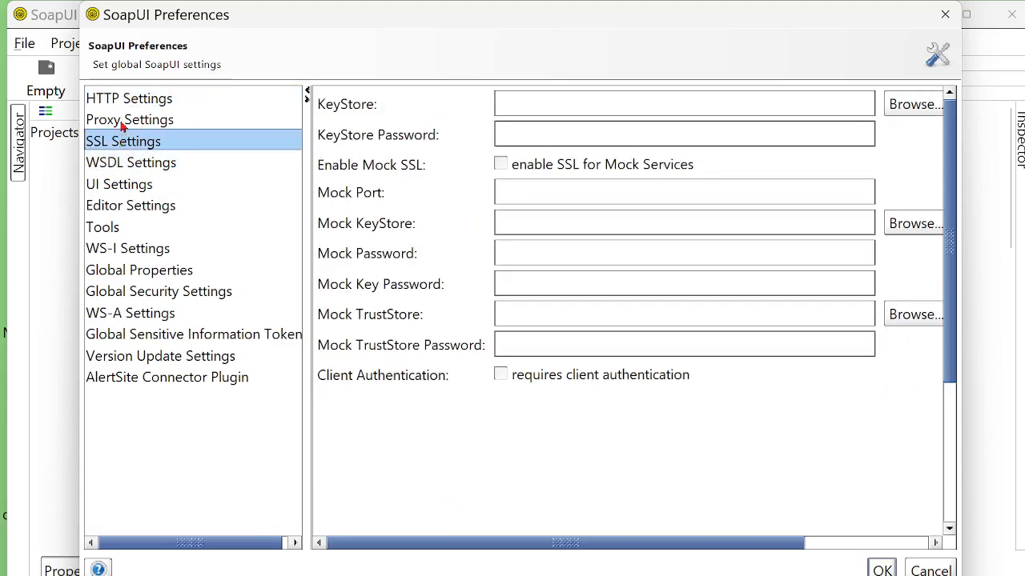
click(122, 122)
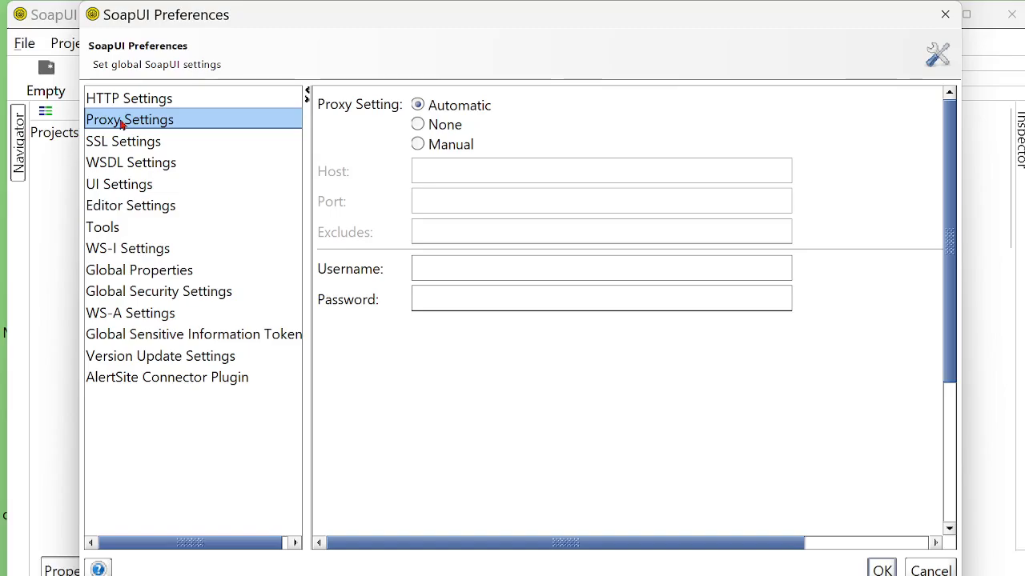
click(114, 184)
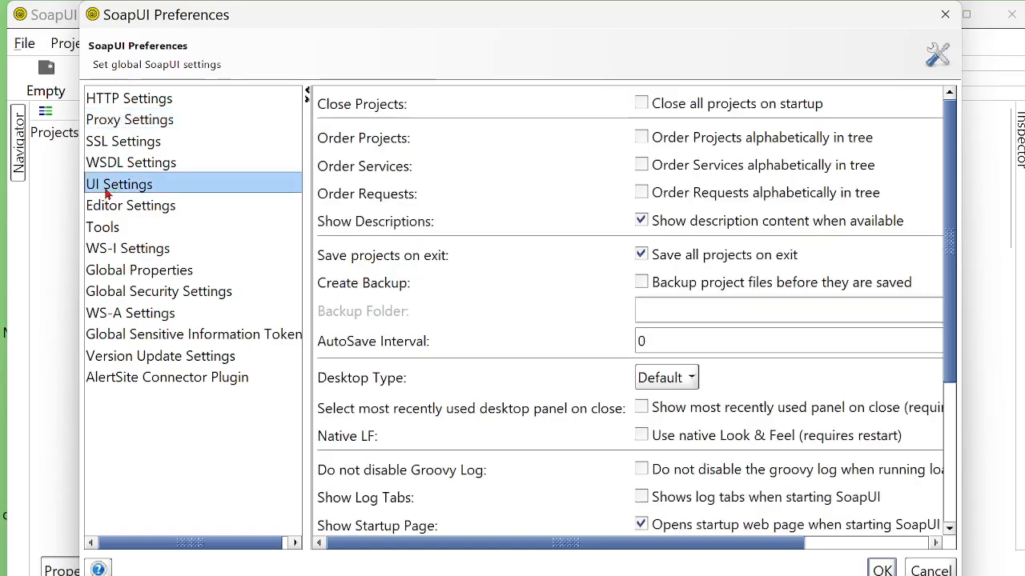
click(944, 24)
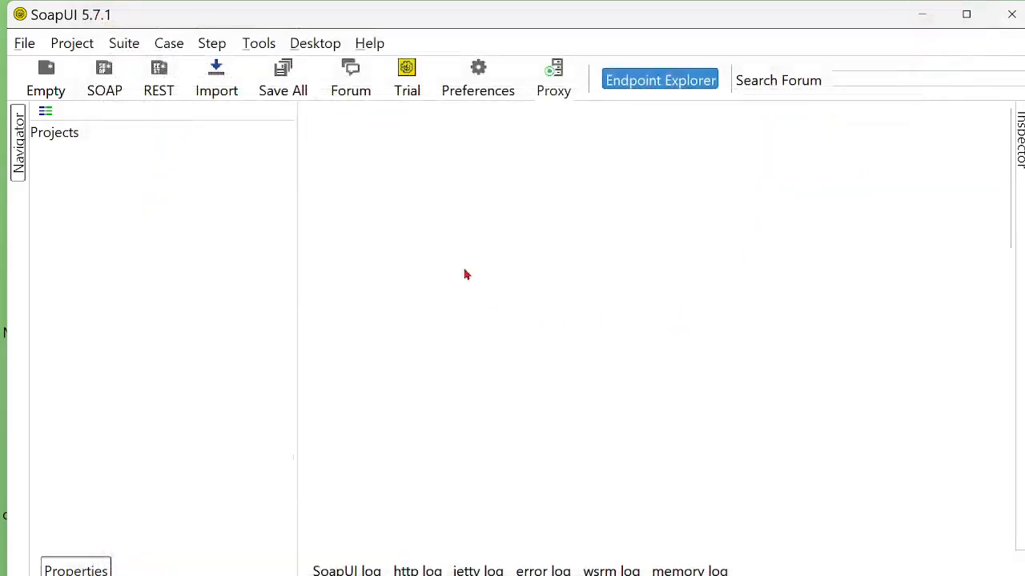
- Look through the request methods offered in the Endpoint Explorer and close it
click(648, 80)
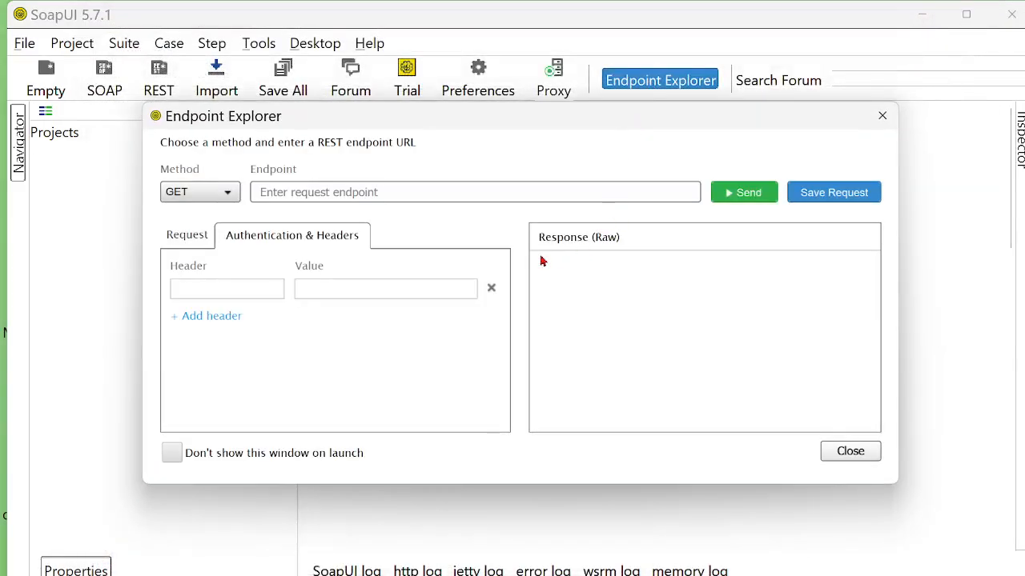
click(230, 194)
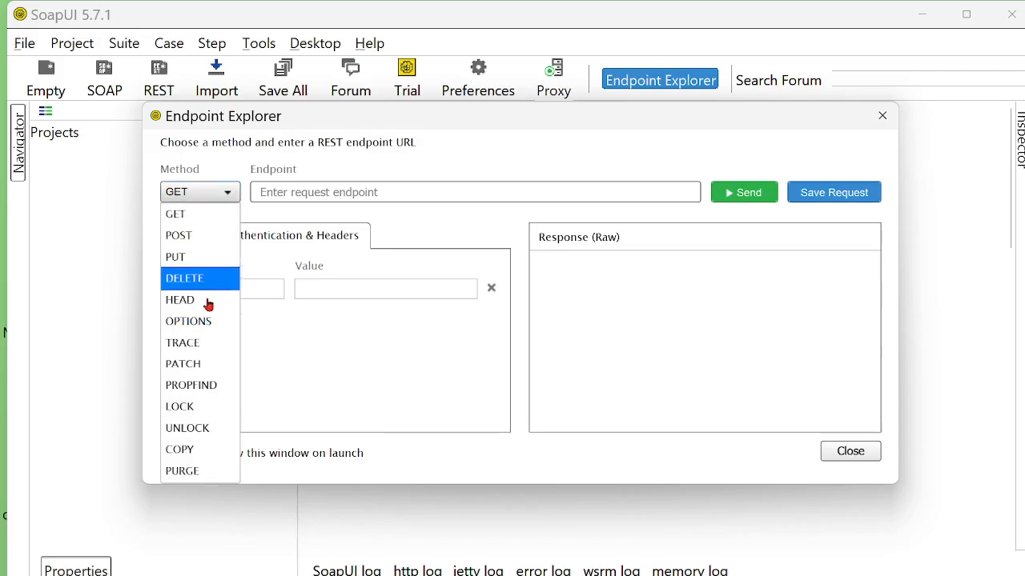
click(883, 117)
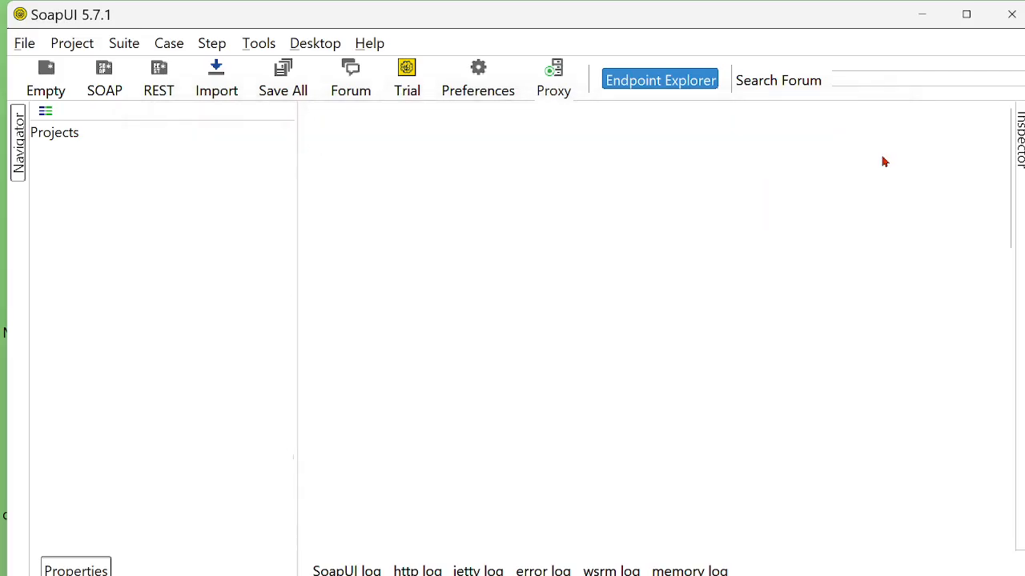
click(103, 76)
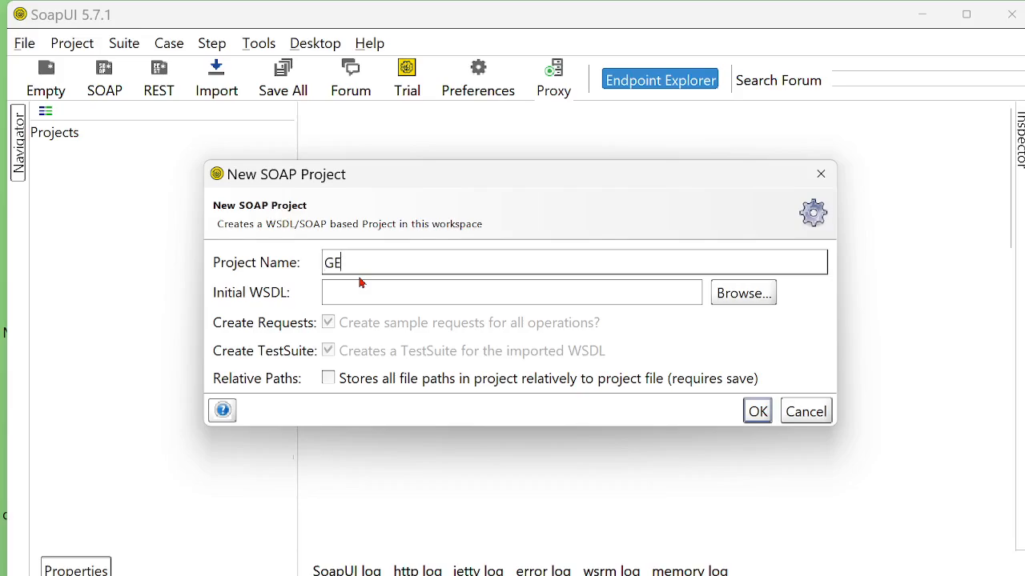
text(NERAL CALCULAT)
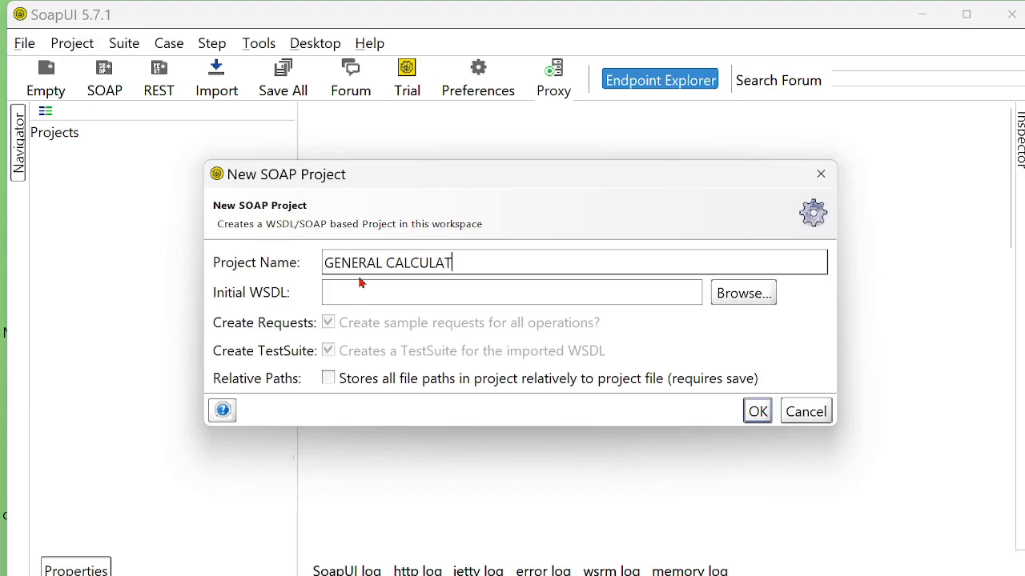
text(OR)
click(370, 293)
text(http://www.dneonline.com/calculator.asmx?wsdl)
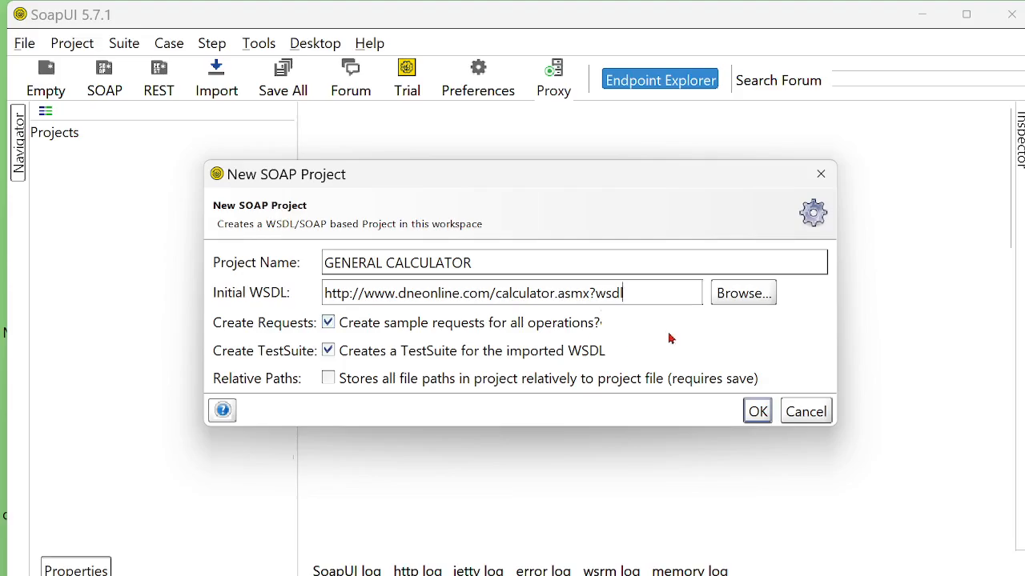
- Create the project with sample requests for all operations and a TestSuite for the imported WSDL both enabled
click(328, 352)
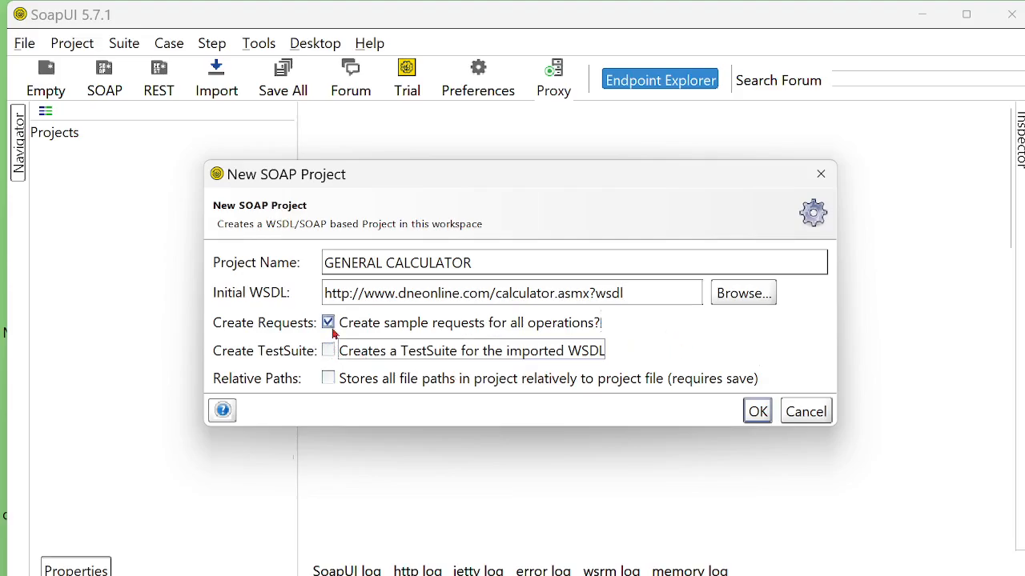
click(328, 323)
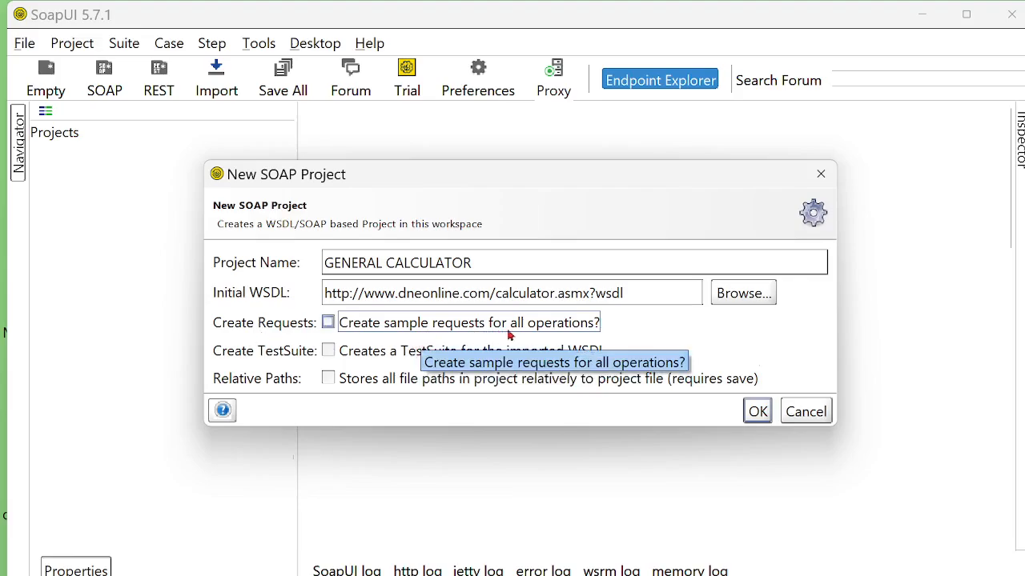
click(328, 323)
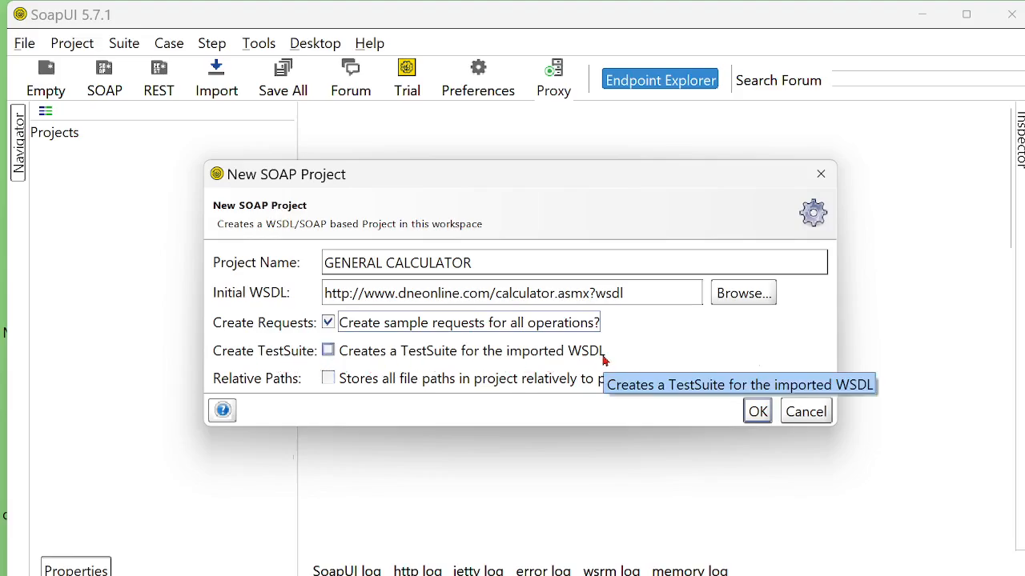
click(328, 352)
click(757, 411)
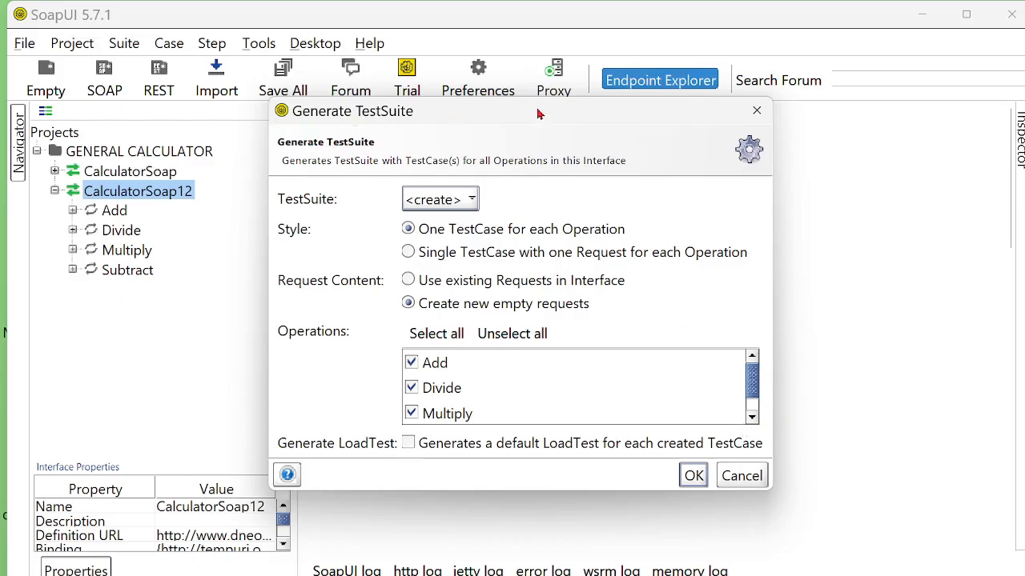
- Set up the CalculatorSoap12 TestSuite with all operations selected and a default LoadTest generated for each TestCase
drag(535, 118, 512, 110)
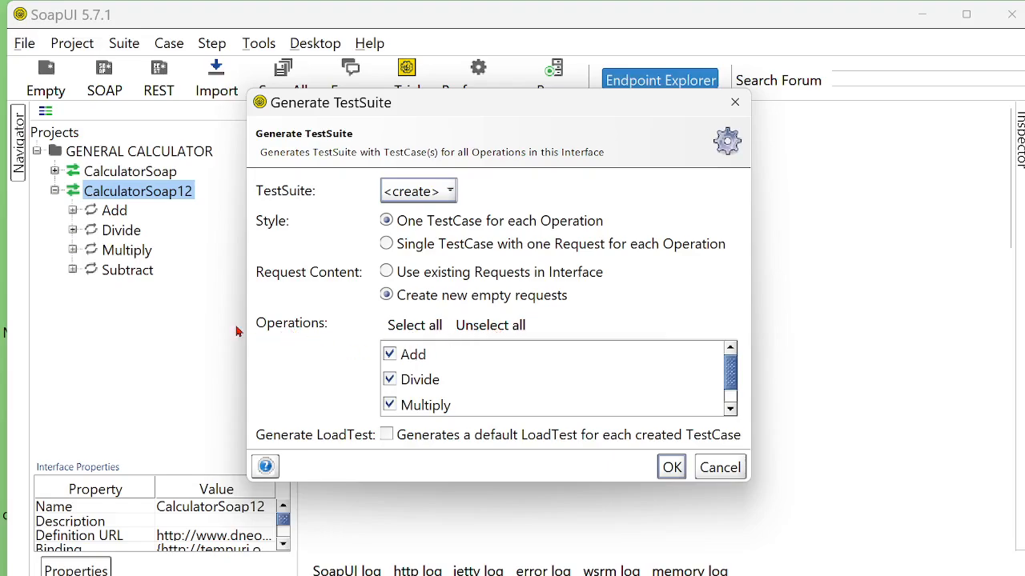
click(484, 332)
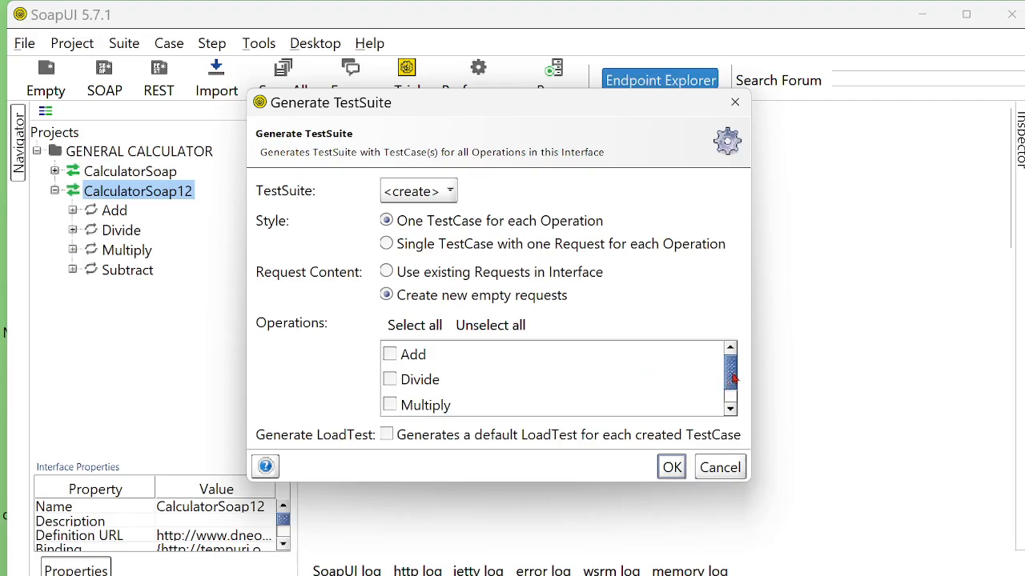
click(404, 328)
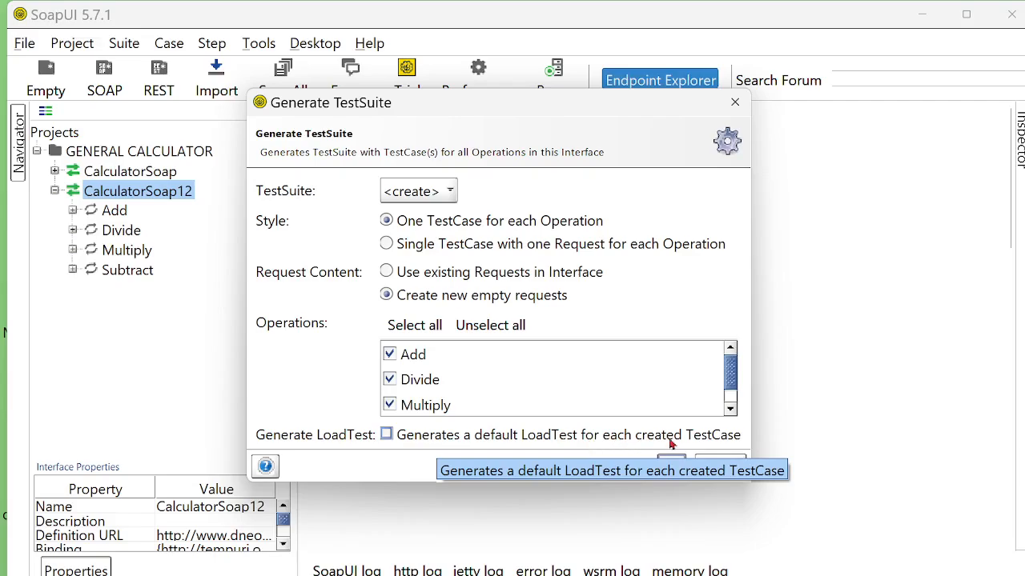
click(386, 435)
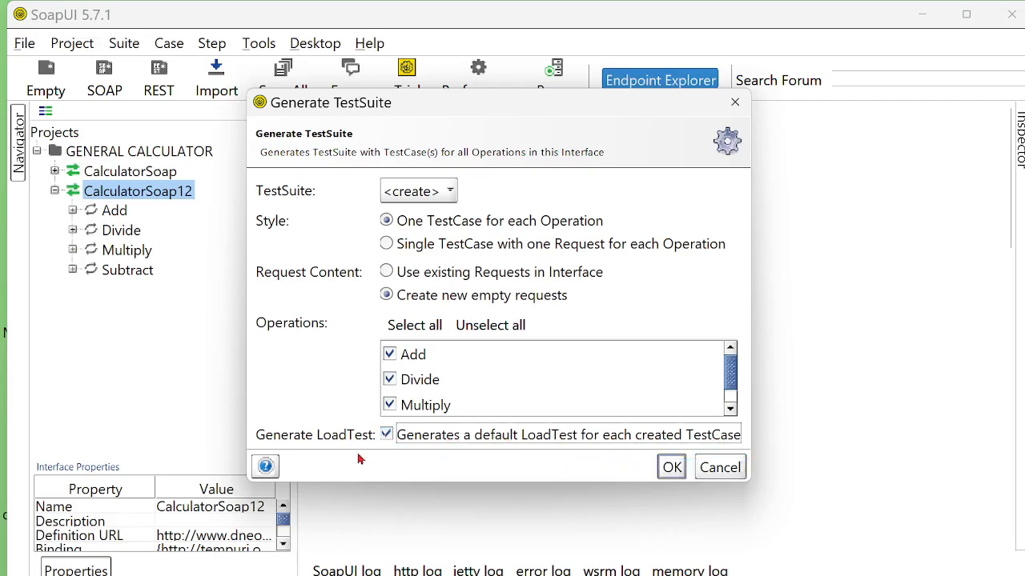
click(671, 467)
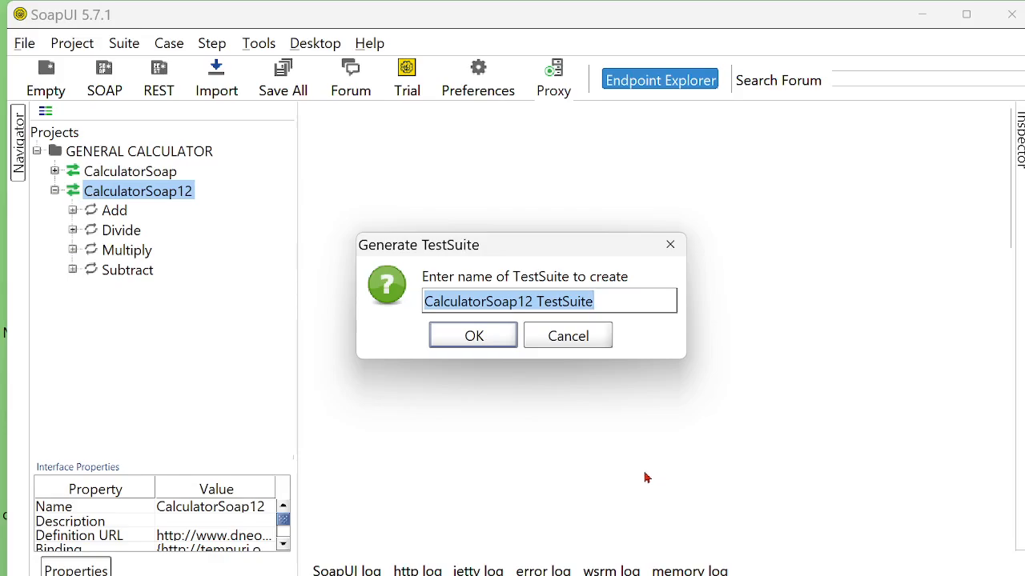
- Name the CalculatorSoap12 TestSuite Calculator_Major_Test_Suite and create it
drag(538, 301, 481, 300)
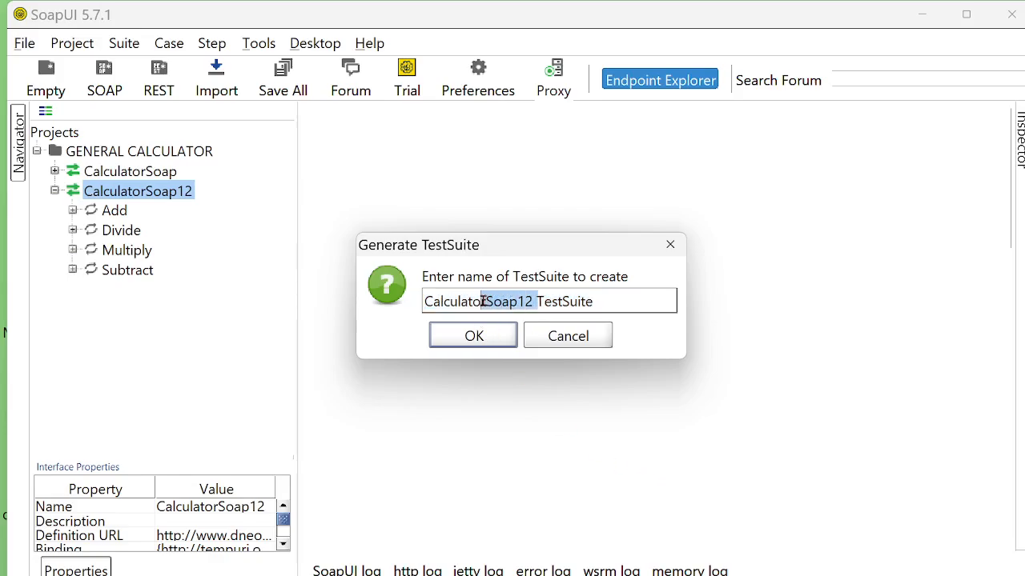
key(BackSpace)
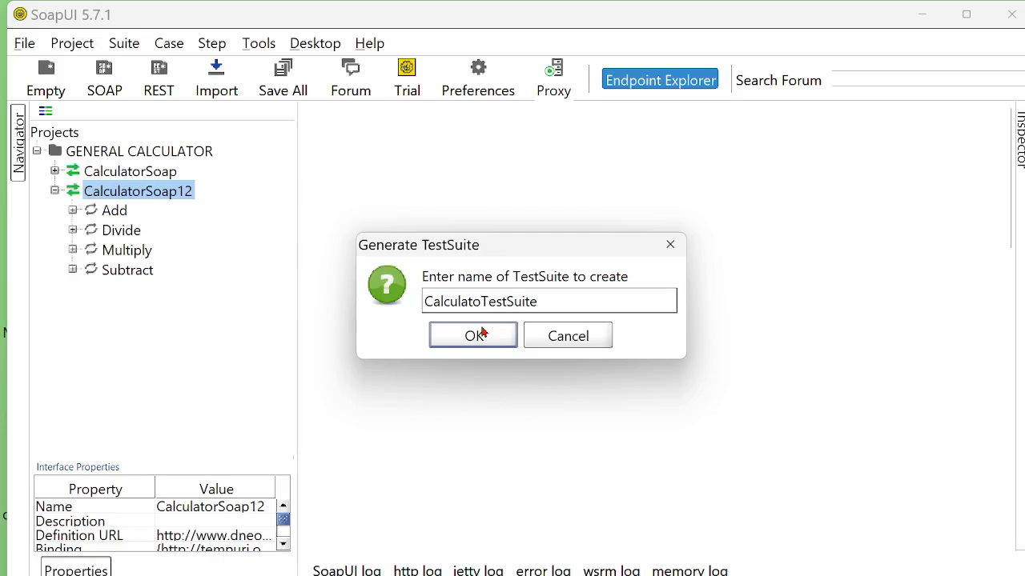
text(r_Maj)
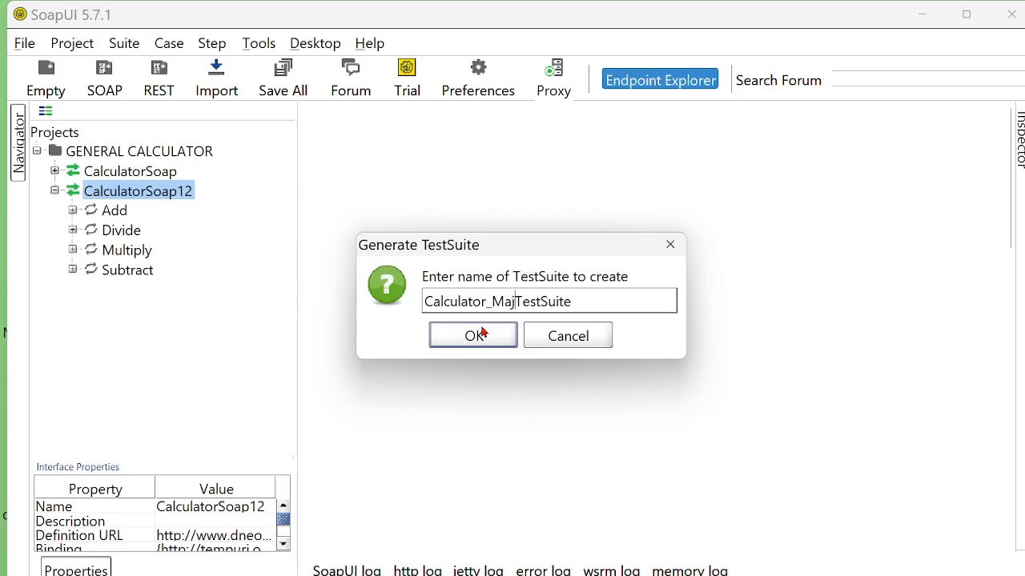
text(or_Test)
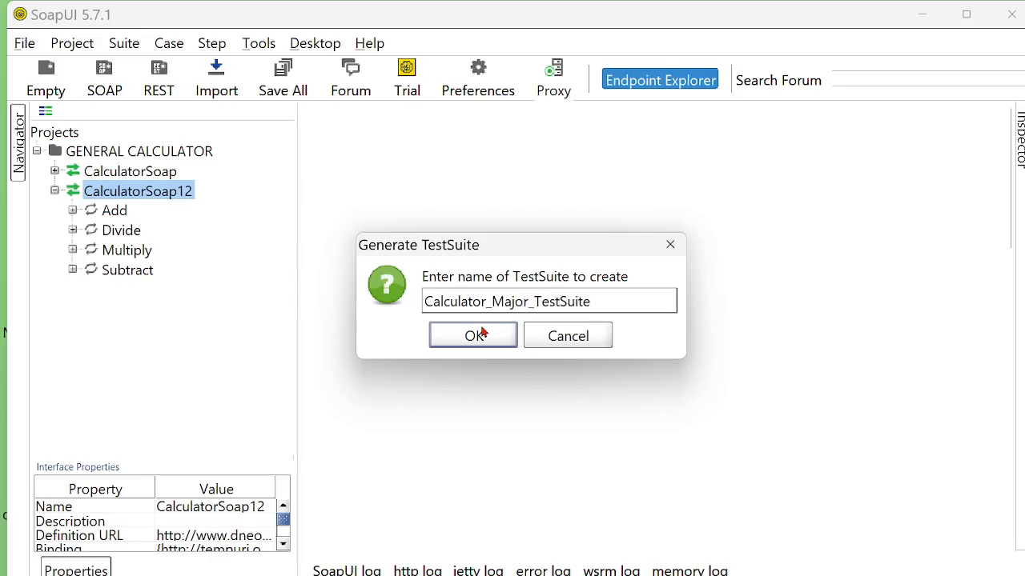
text(_)
click(481, 334)
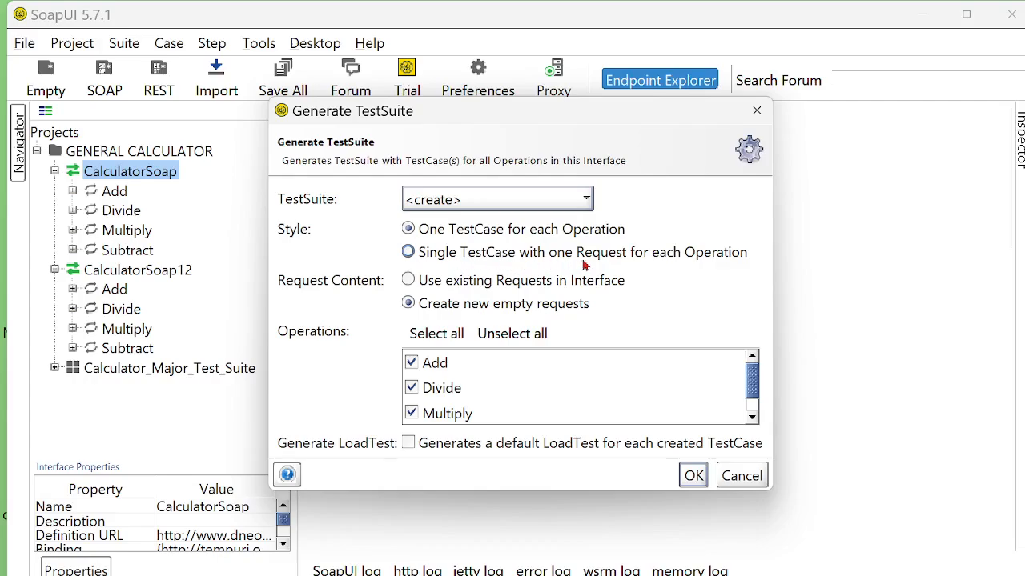
- Set up the CalculatorSoap TestSuite as a single TestCase with one request for each operation
click(408, 253)
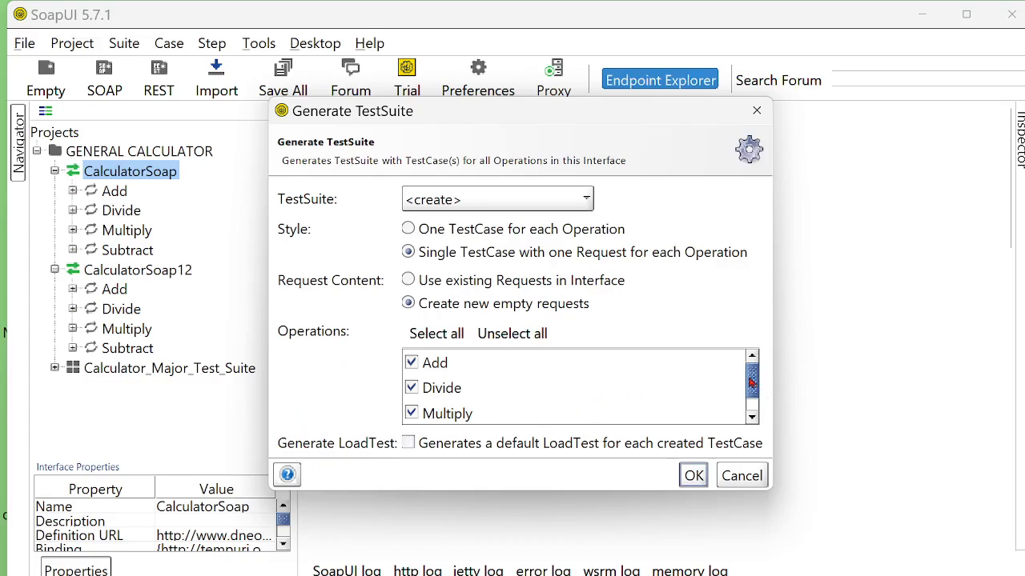
scroll(753, 384, down, 1)
click(693, 475)
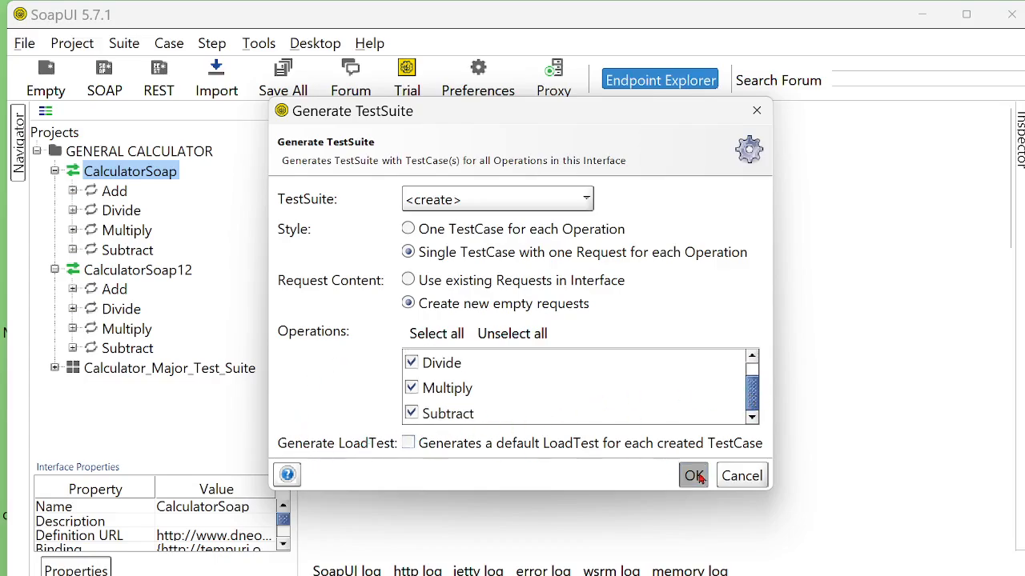
- Name the CalculatorSoap TestSuite Calculator_Minor_Test_Suite and create it
click(520, 302)
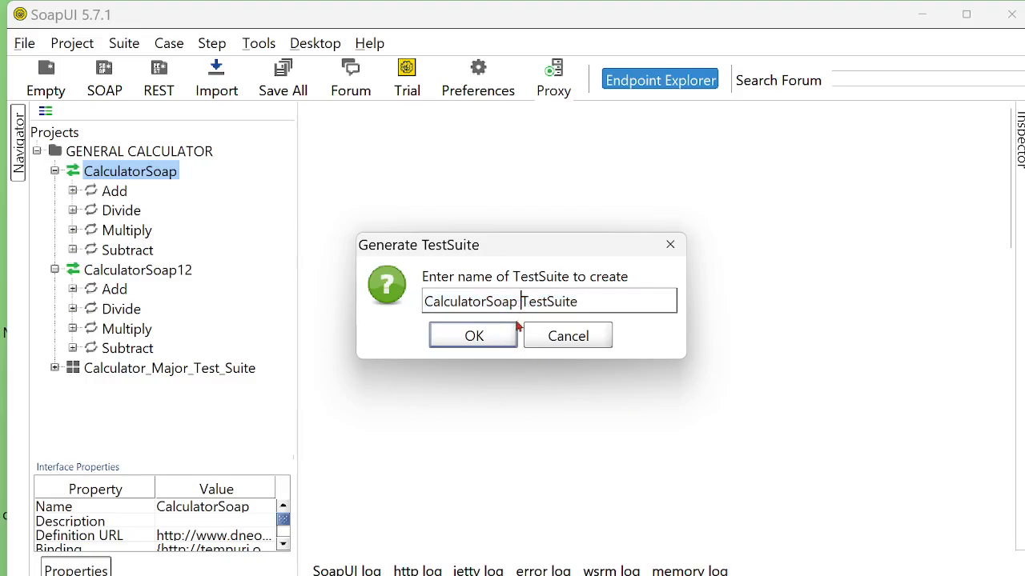
key(BackSpace)
key(BackSpace)
key(BackSpace)
key(BackSpace)
key(BackSpace)
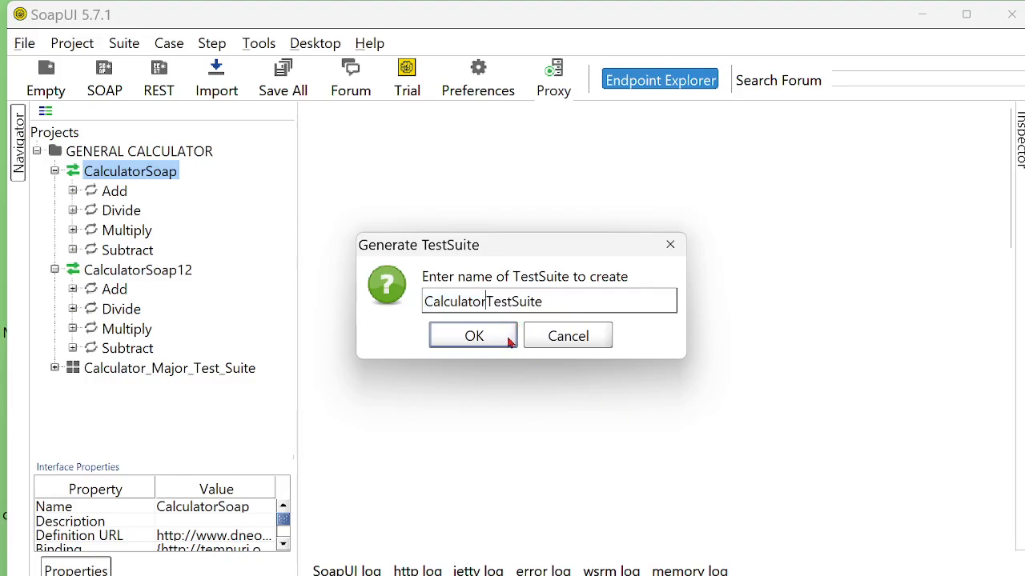
text(_Minor_)
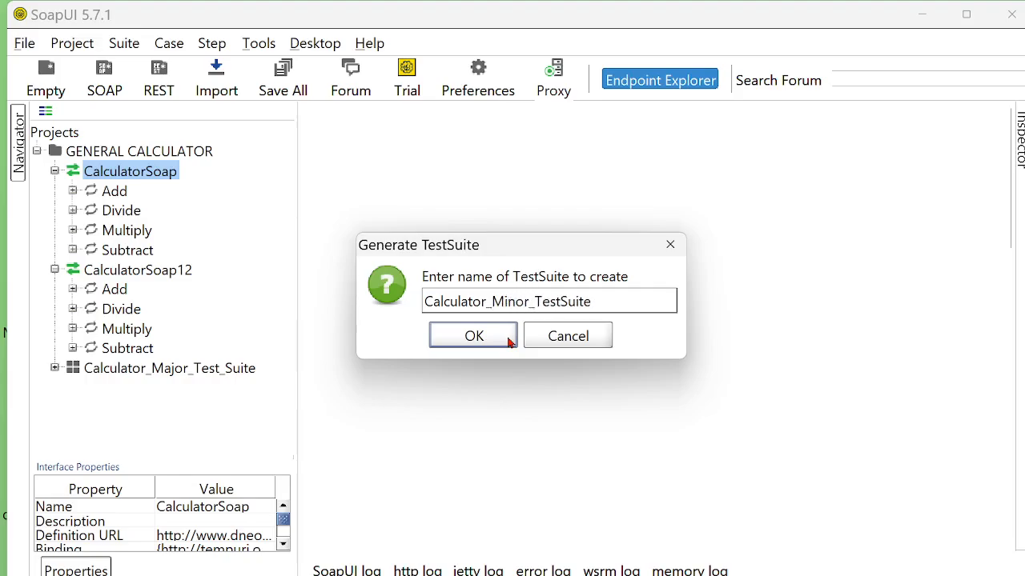
click(563, 301)
text(_)
click(469, 350)
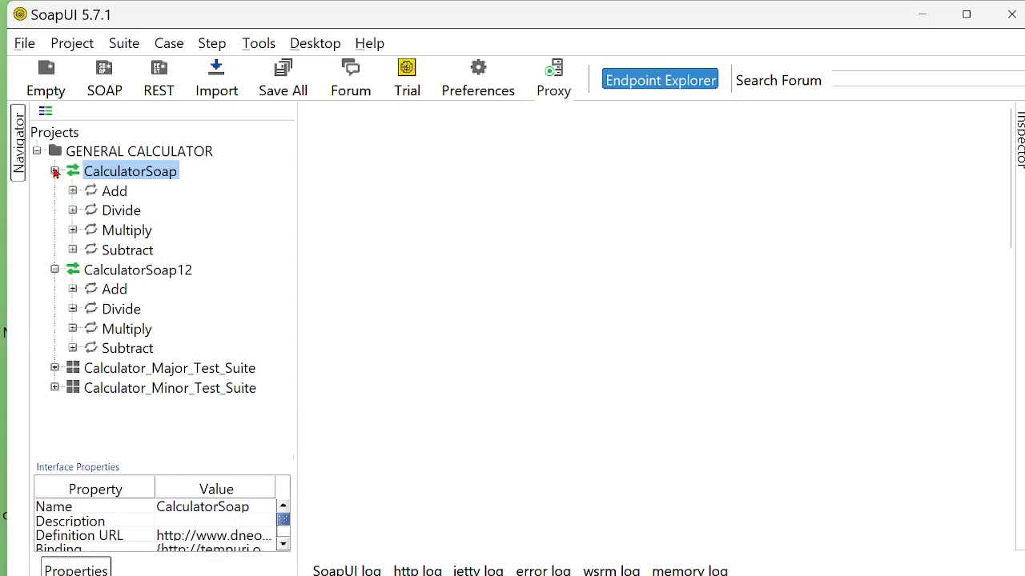
- Collapse the CalculatorSoap and CalculatorSoap12 interfaces in the project tree and select each of the two test suites in turn
click(54, 172)
click(55, 191)
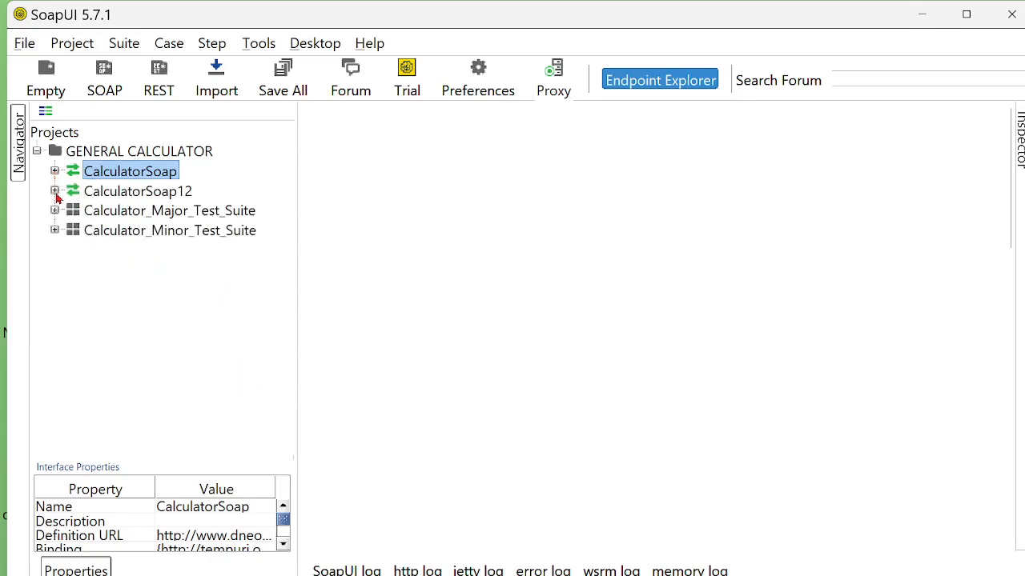
click(183, 212)
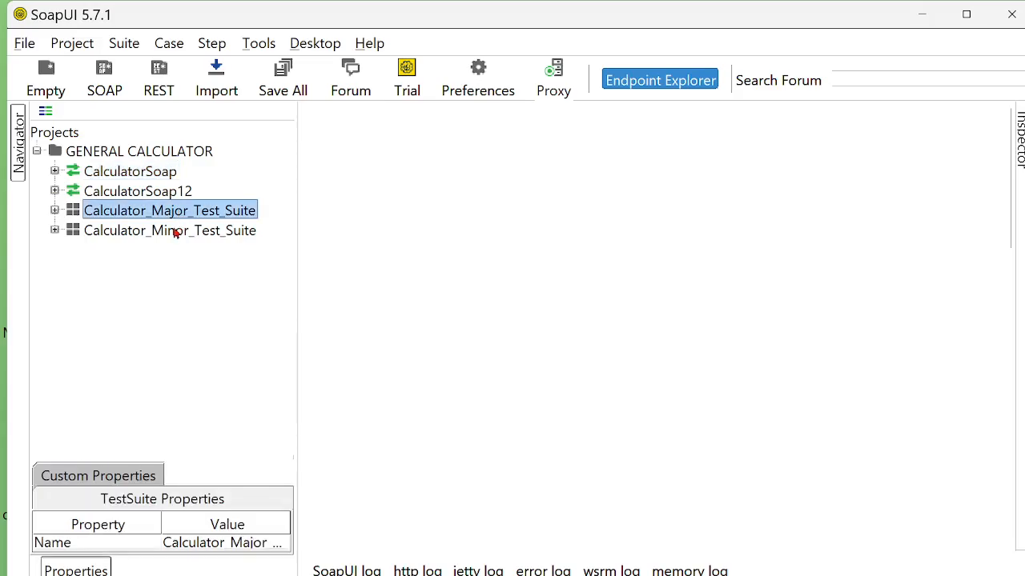
click(173, 232)
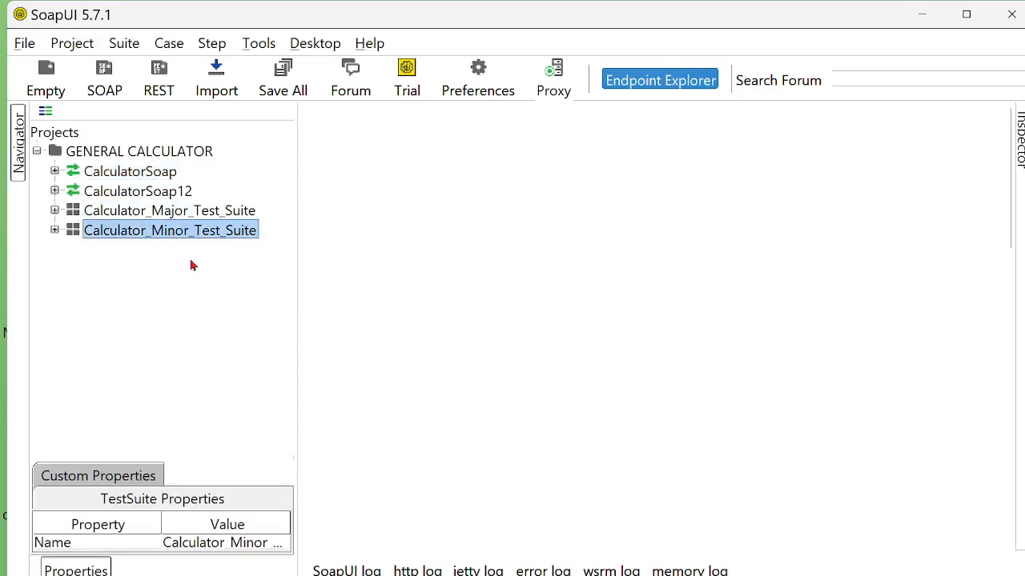
- Select the GENERAL CALCULATOR project, enlarge its properties area, and examine its project and custom properties
click(124, 157)
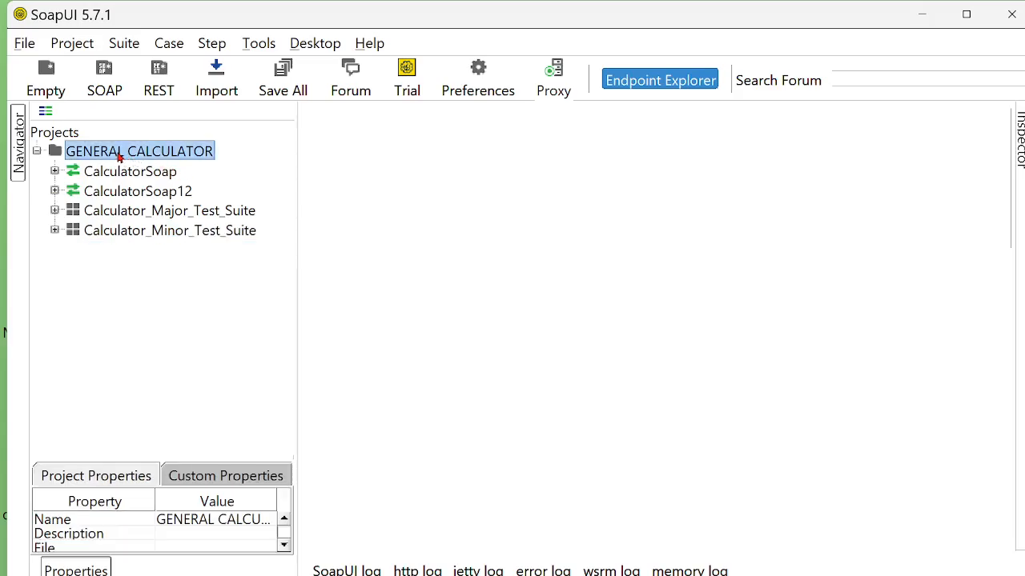
drag(158, 457, 151, 307)
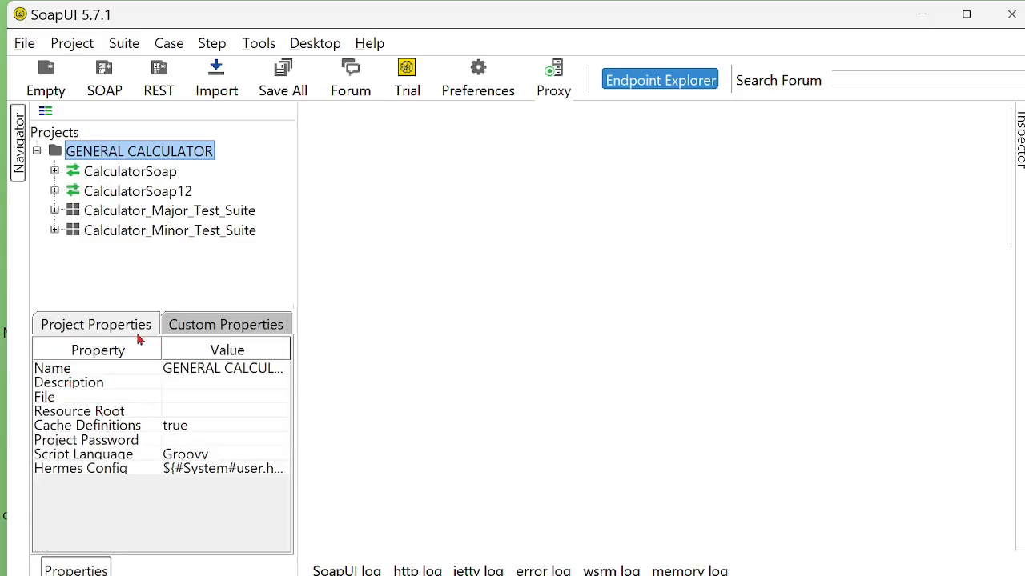
click(88, 331)
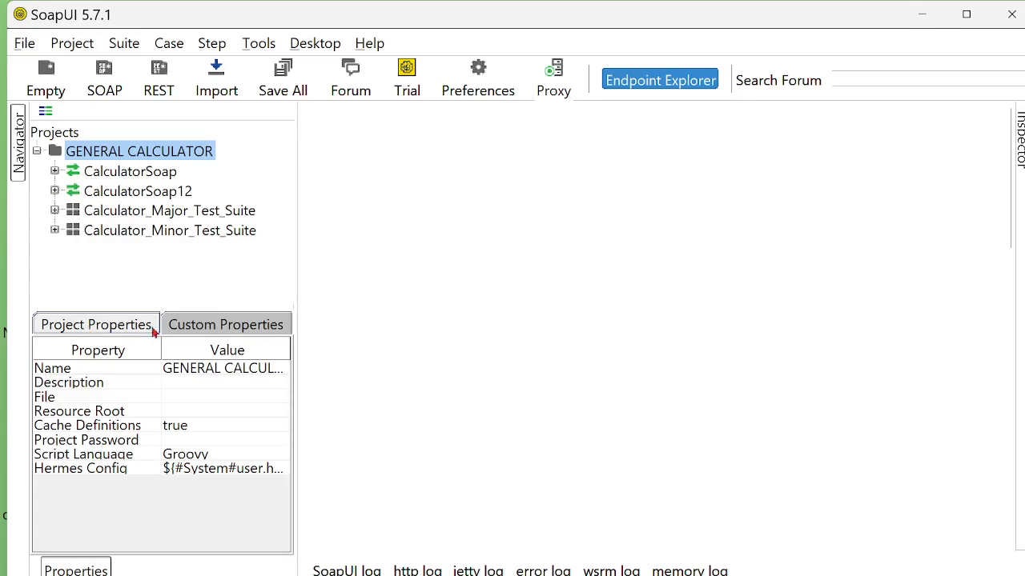
click(204, 333)
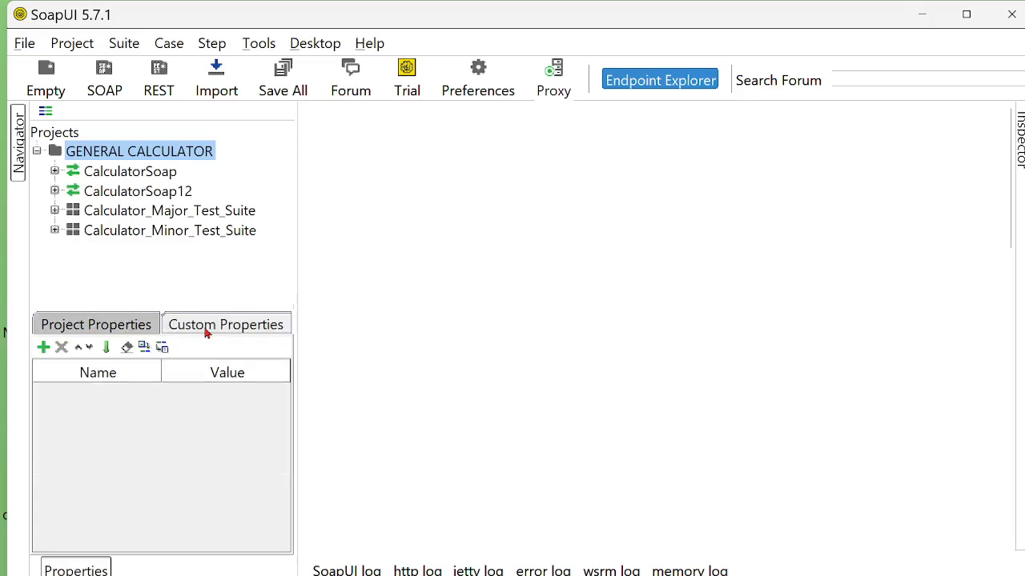
click(96, 328)
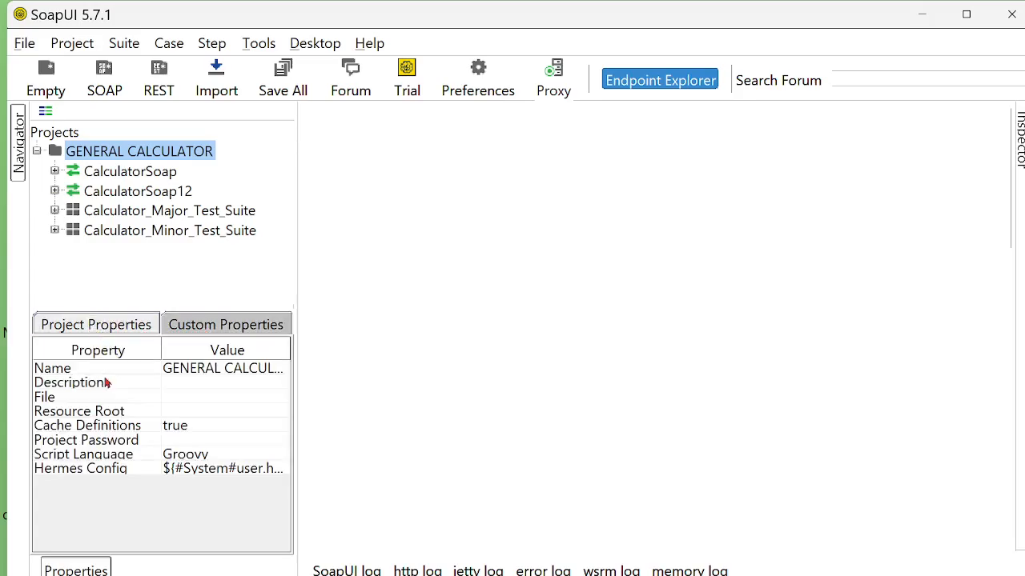
- Open the GENERAL CALCULATOR project overview, examine its project, interface and test summaries, and close it
double_click(121, 153)
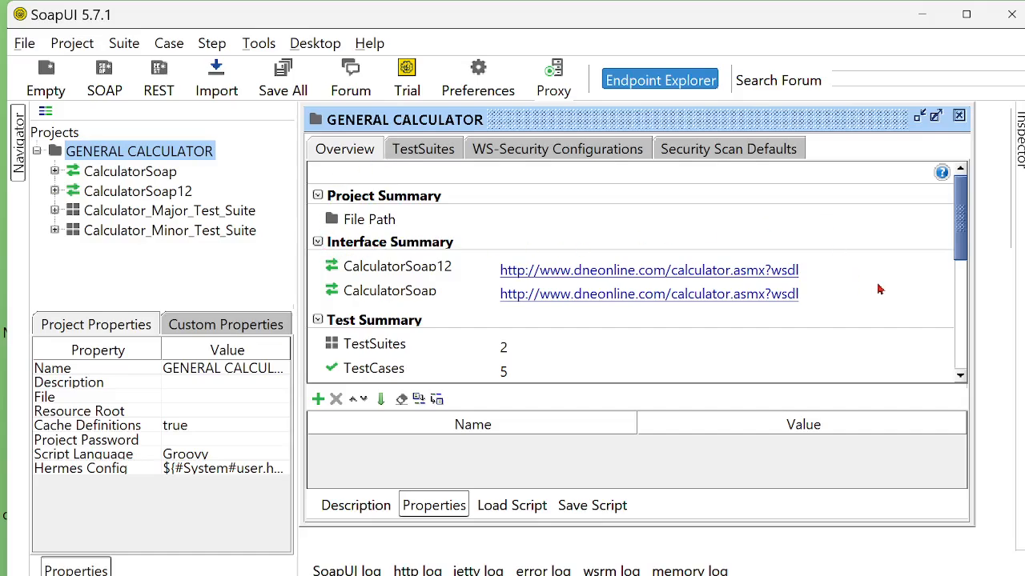
scroll(894, 268, down, 1)
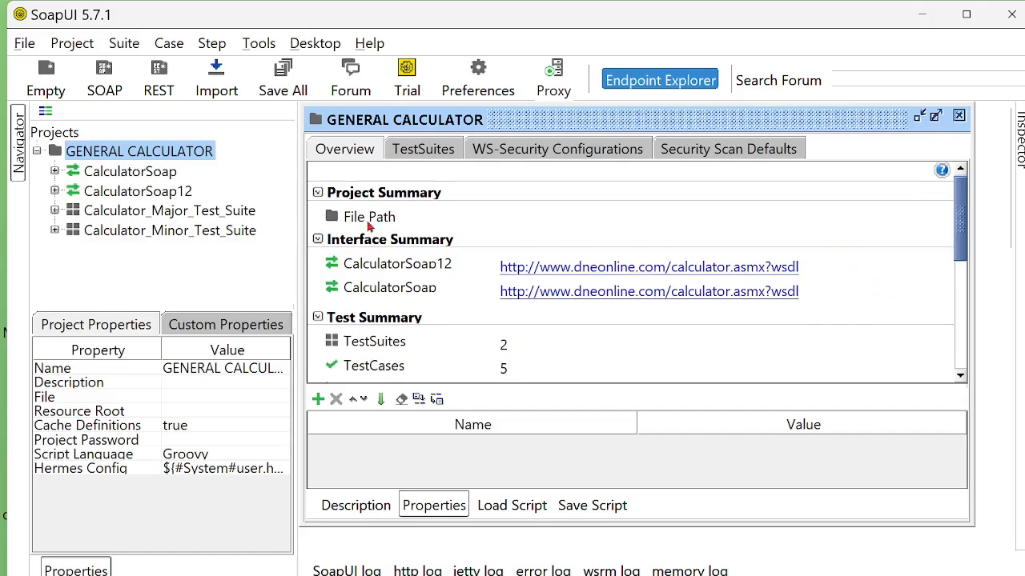
scroll(912, 288, down, 5)
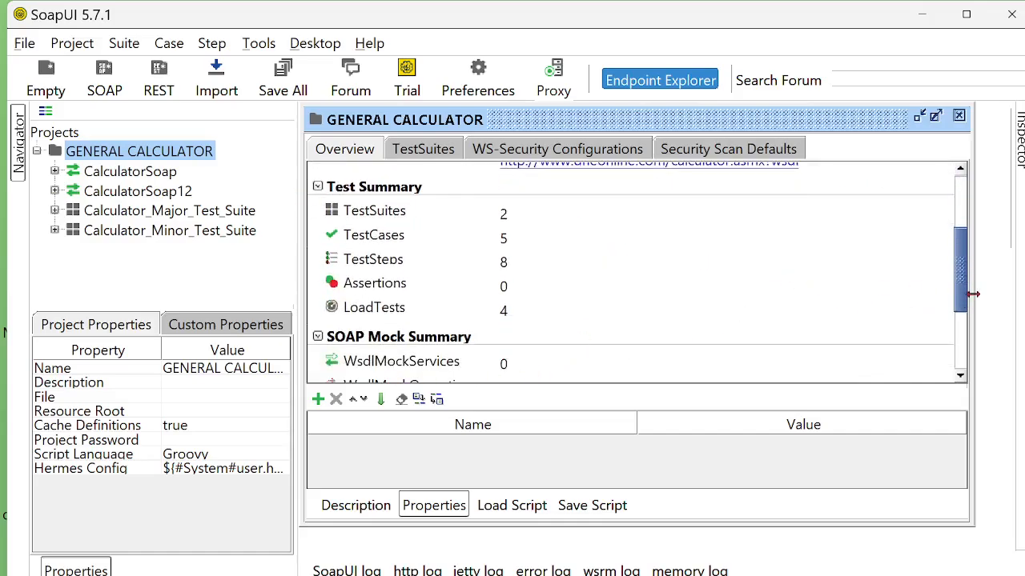
drag(963, 307, 957, 212)
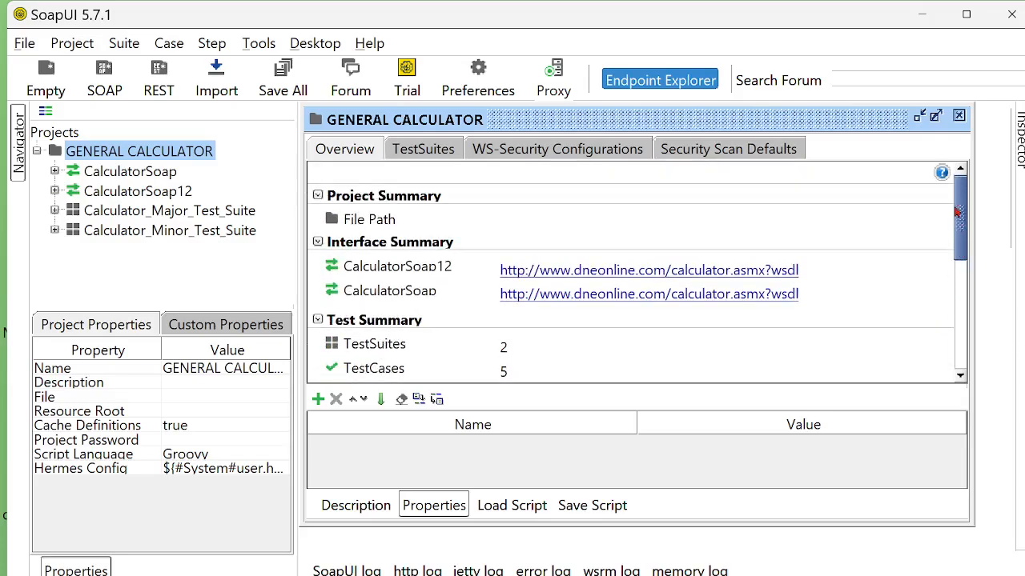
click(959, 117)
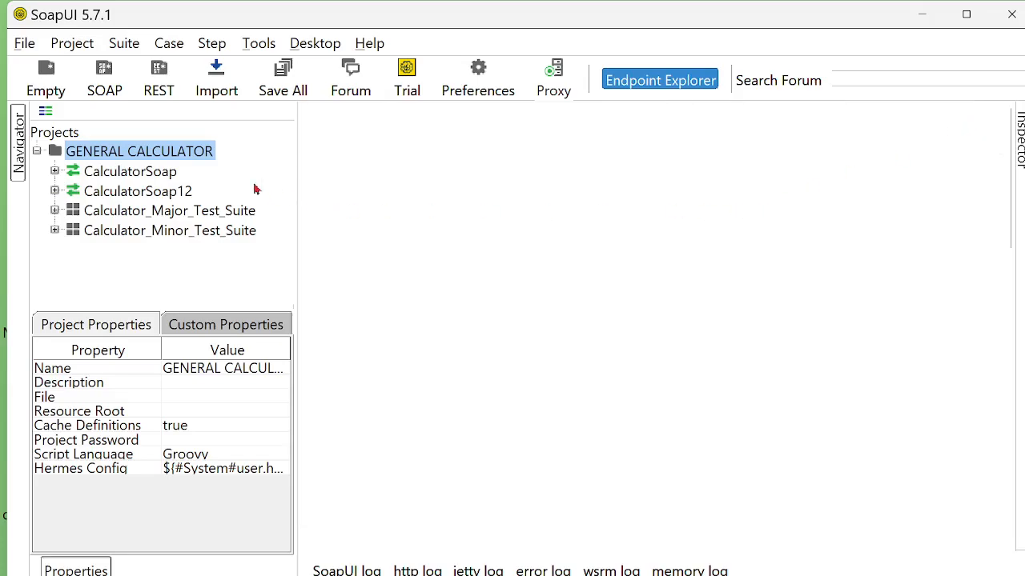
- Open the CalculatorSoap interface viewer maximized and examine its WSDL definition and operations table, widening the One-Way column
click(130, 178)
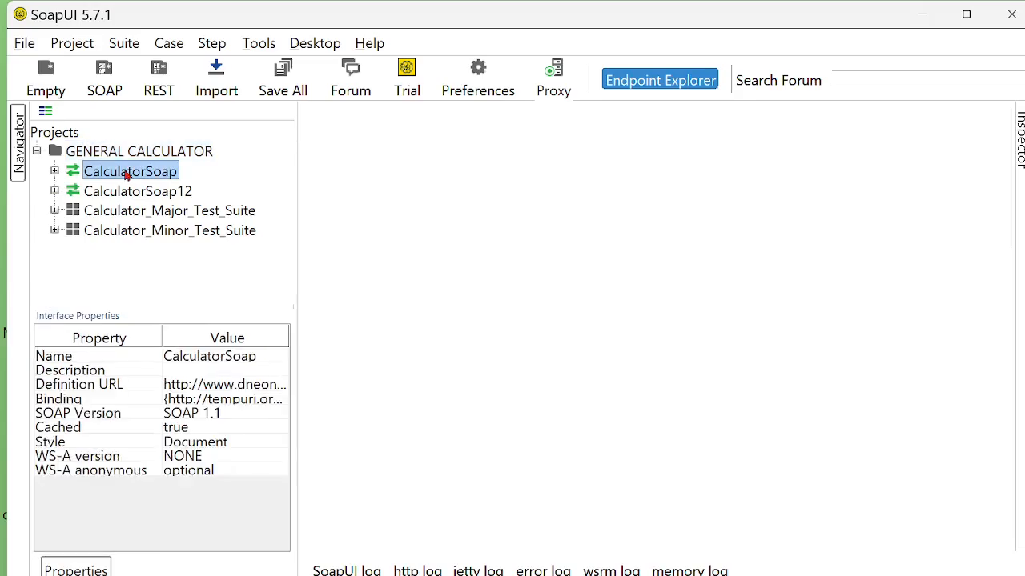
double_click(126, 174)
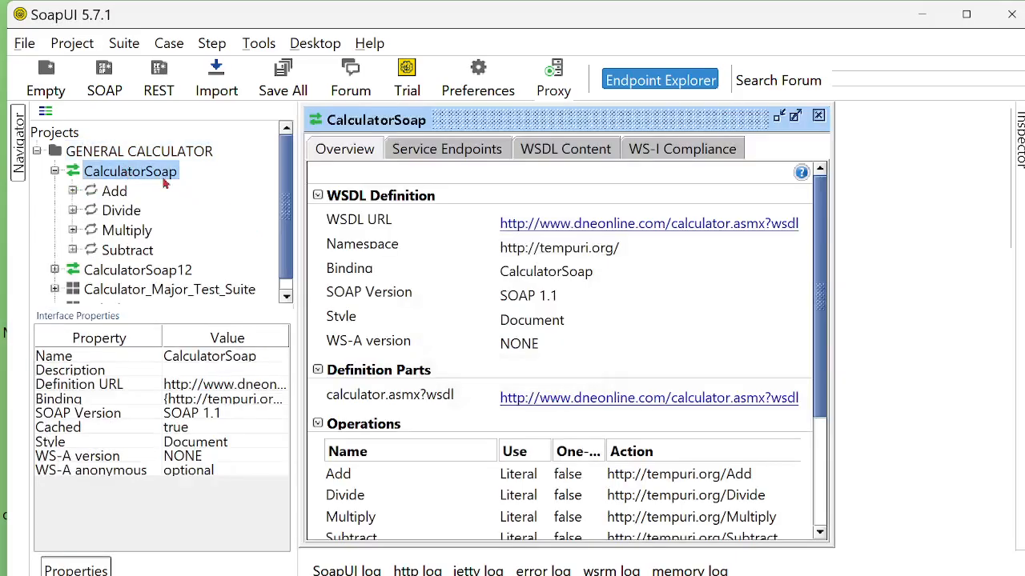
click(794, 117)
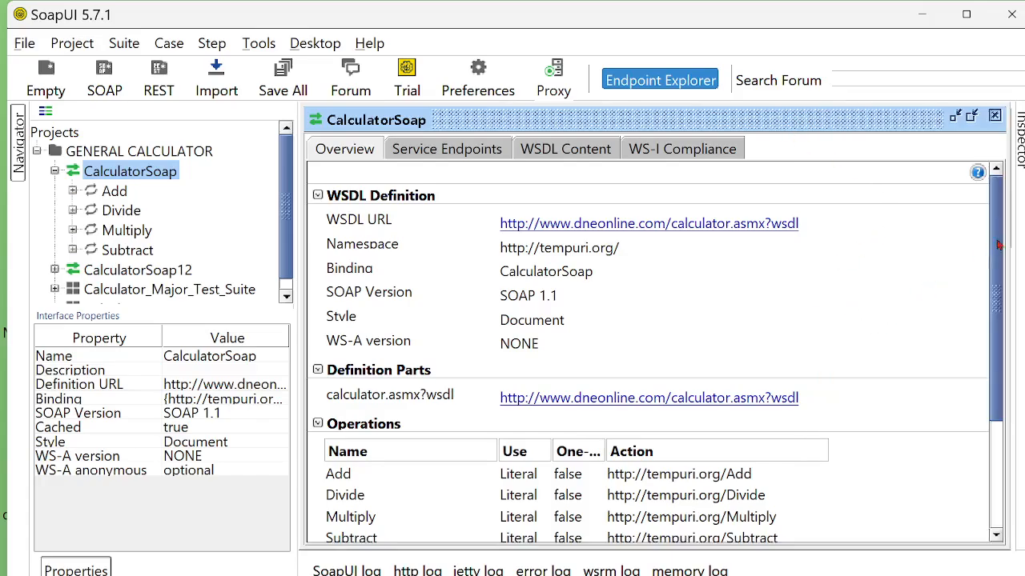
drag(995, 253, 999, 226)
scroll(857, 318, down, 3)
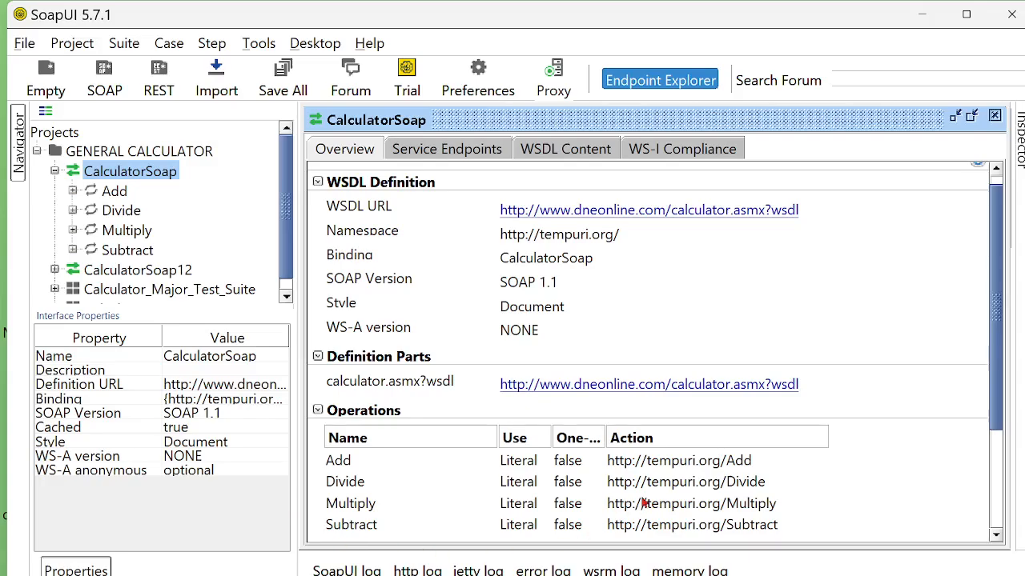
drag(551, 439, 780, 439)
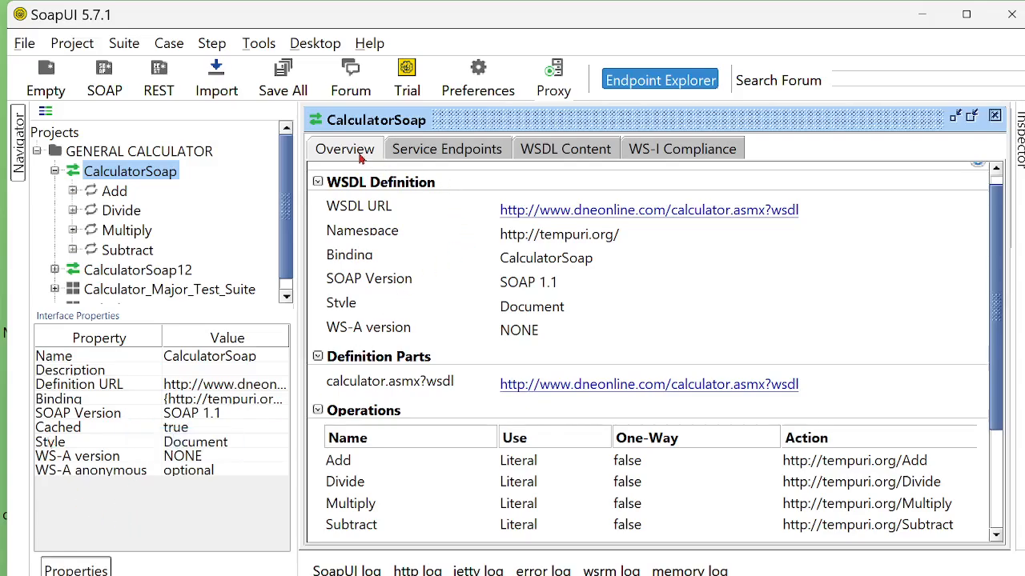
- Show the CalculatorSoap WSDL content and expand its Services, Bindings, PortTypes, Messages, Schemas and Global Elements folders
click(572, 154)
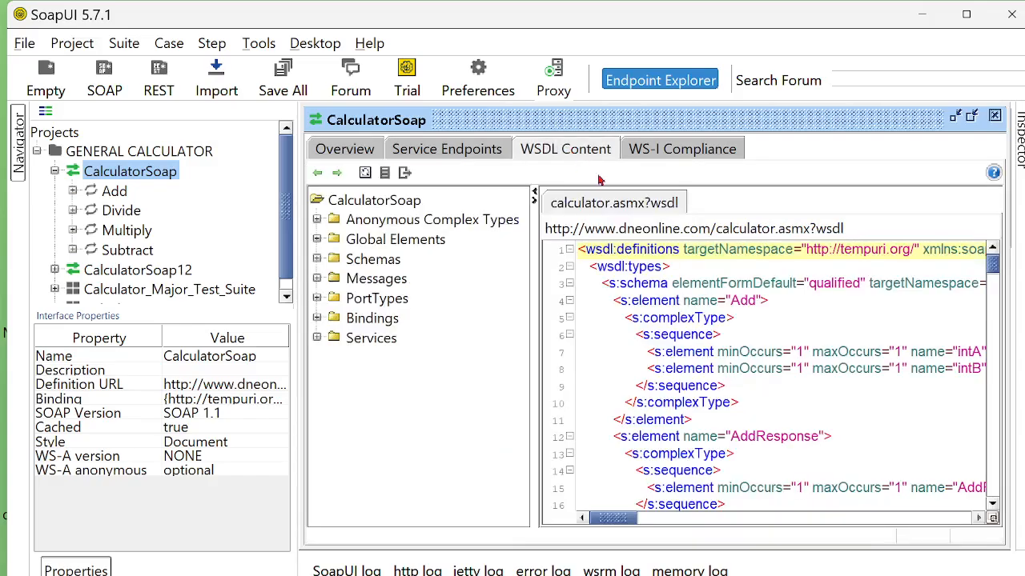
mouse_move(992, 272)
mouse_down()
mouse_move(993, 544)
mouse_move(992, 267)
mouse_up()
double_click(358, 346)
double_click(371, 322)
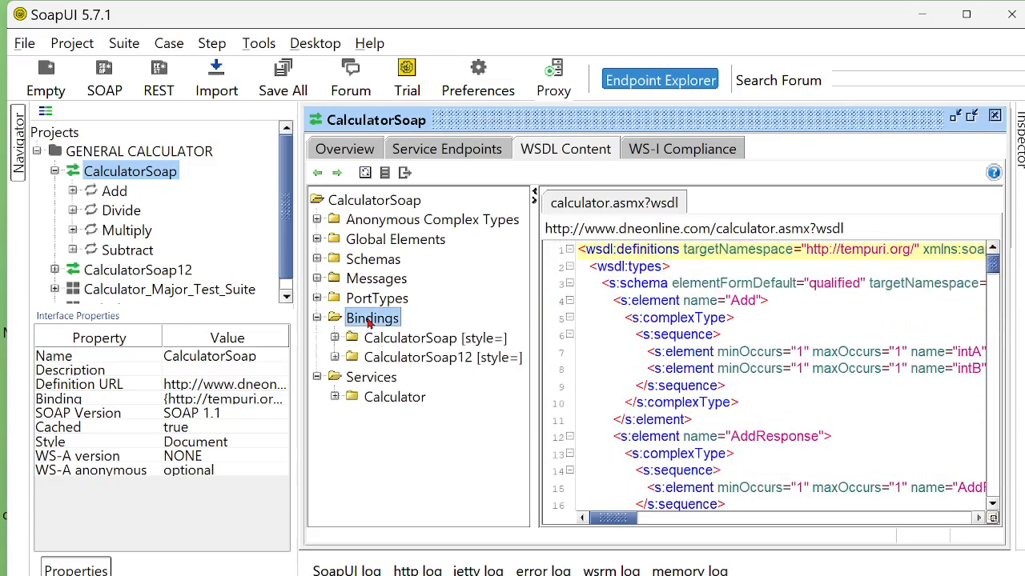
double_click(362, 298)
double_click(366, 278)
double_click(365, 259)
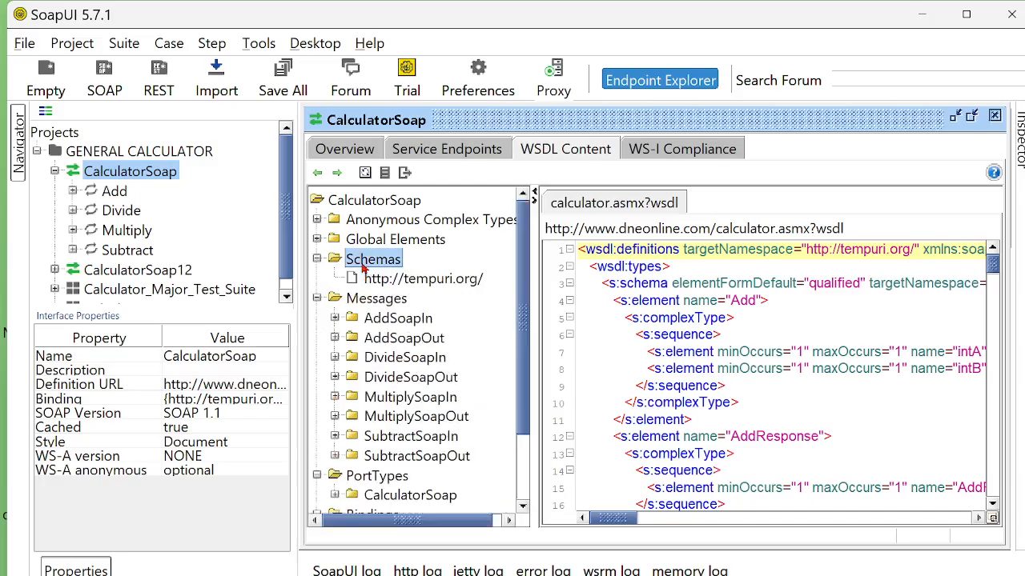
double_click(361, 242)
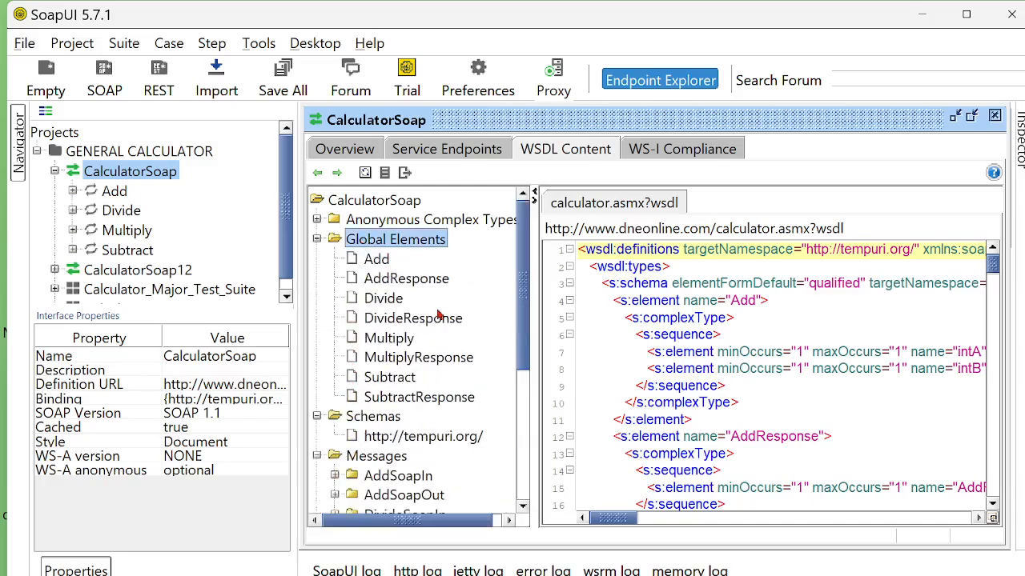
- Examine the Add, AddResponse, Multiply and MultiplyResponse element definitions in the WSDL source, and close the interface viewer
click(376, 260)
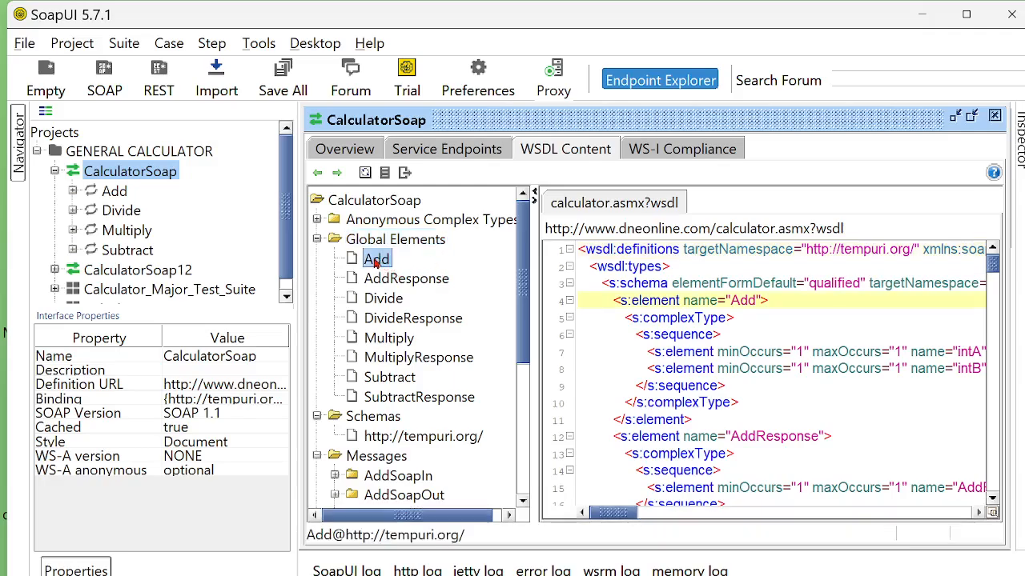
click(392, 279)
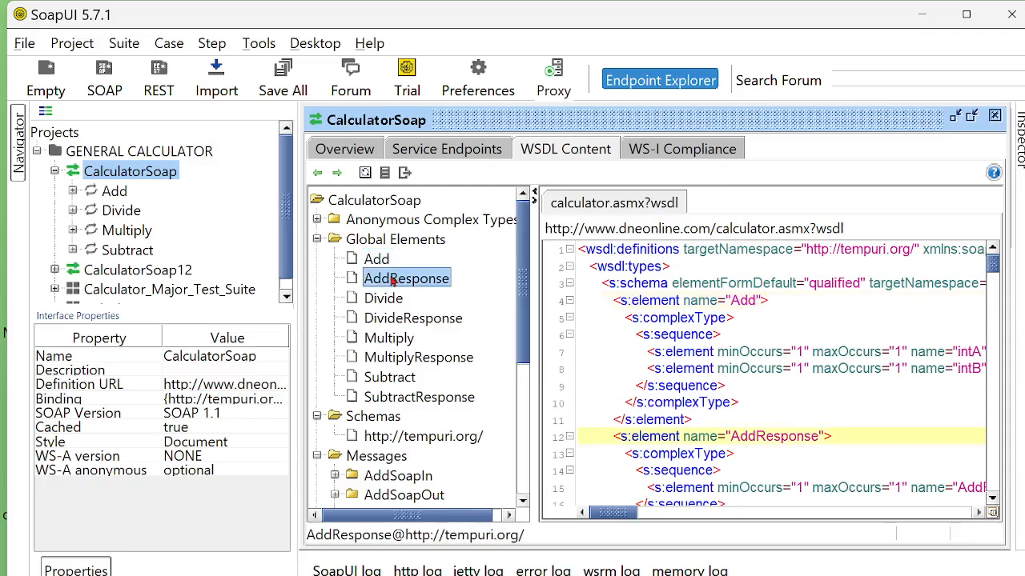
click(392, 339)
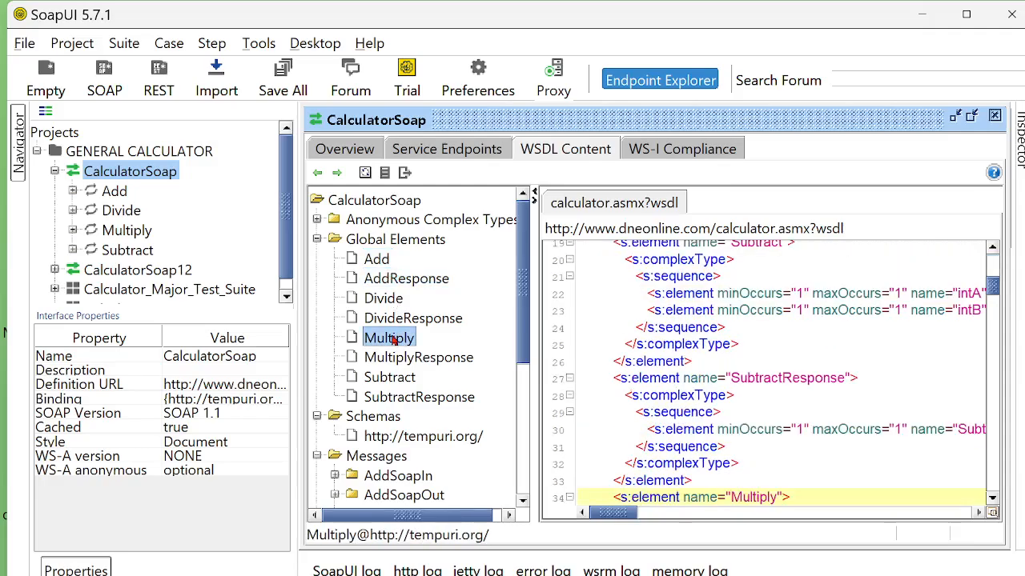
click(404, 362)
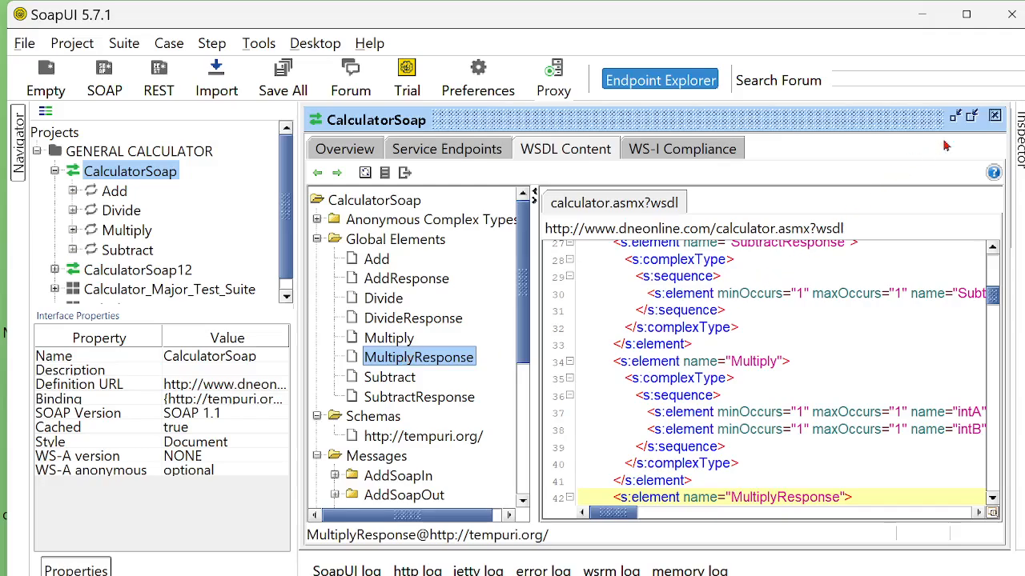
click(995, 117)
- Collapse the CalculatorSoap interface and compare the interface properties of CalculatorSoap12 and CalculatorSoap
click(54, 171)
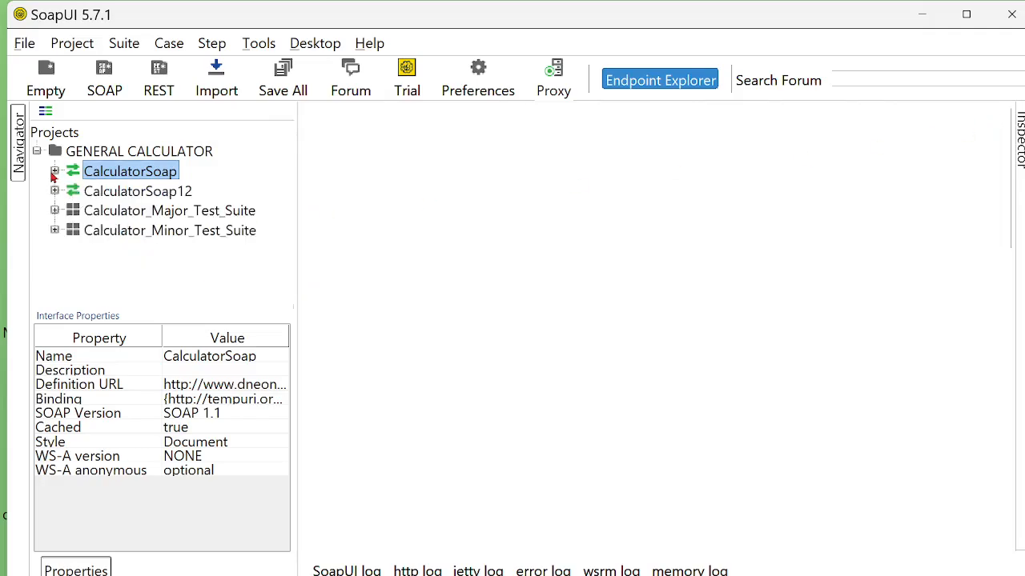
click(126, 193)
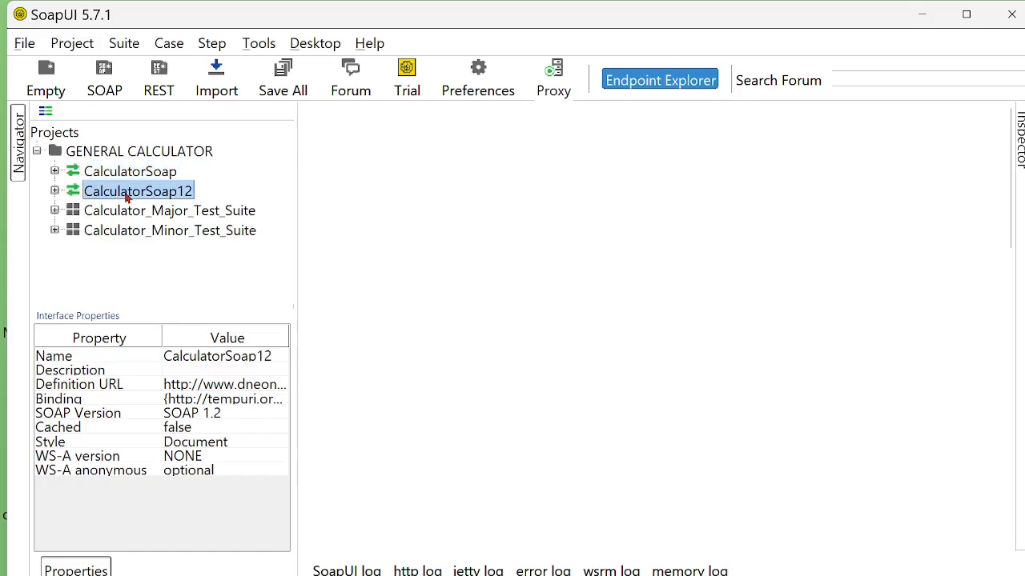
click(115, 173)
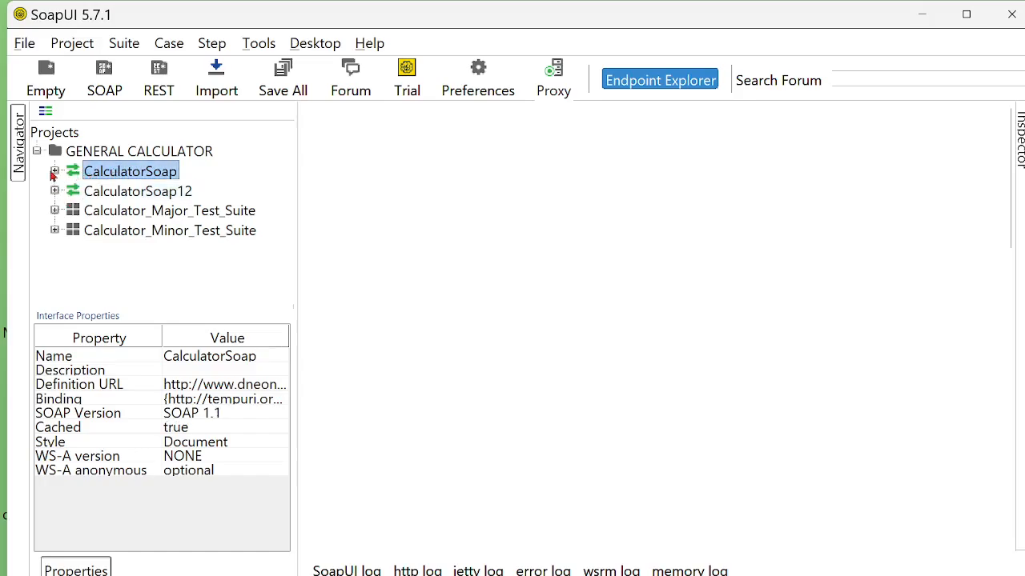
- Generate HTML documentation for the CalculatorSoap interface with the user's Documents folder as the output folder
right_click(125, 174)
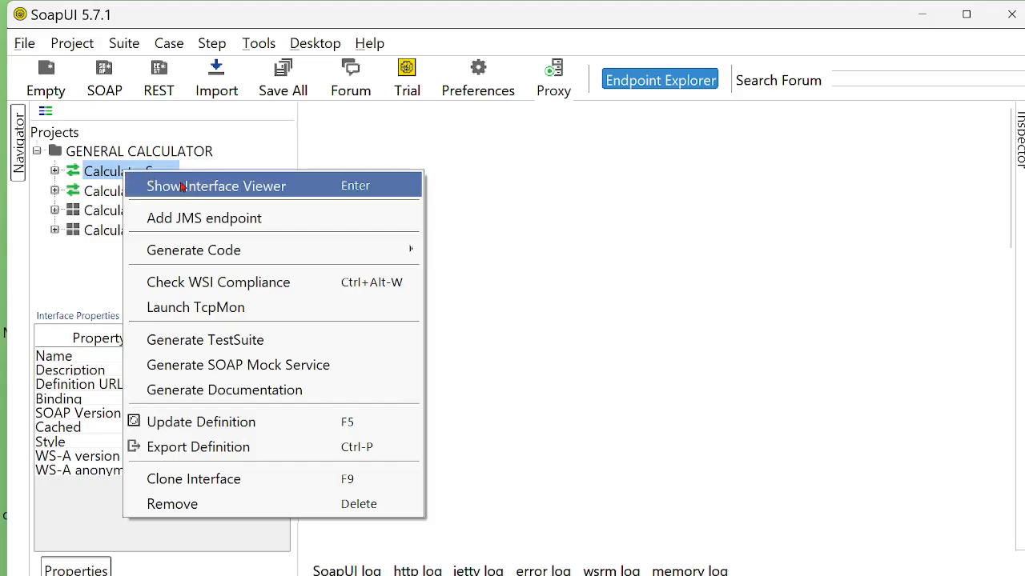
click(215, 390)
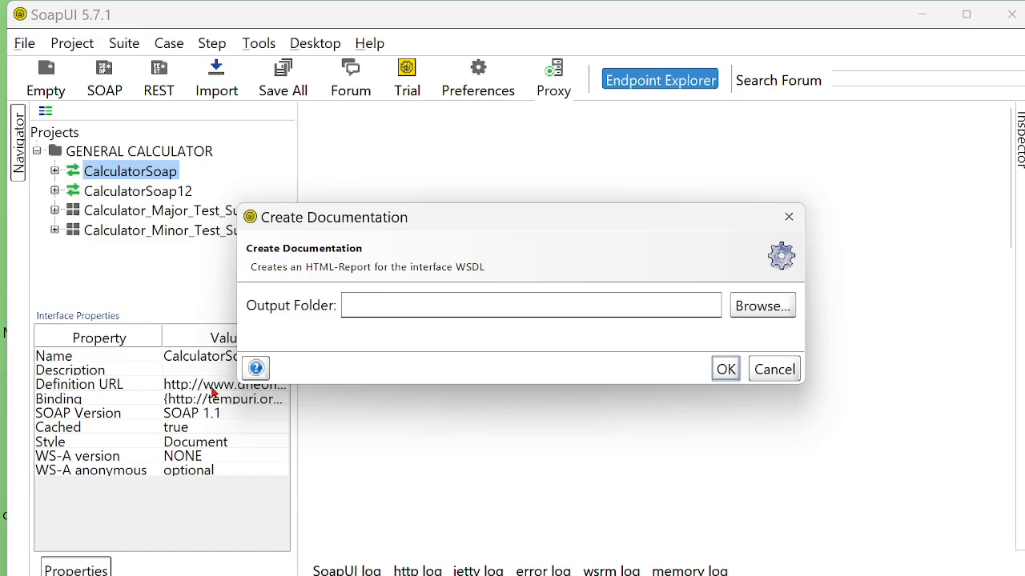
click(785, 310)
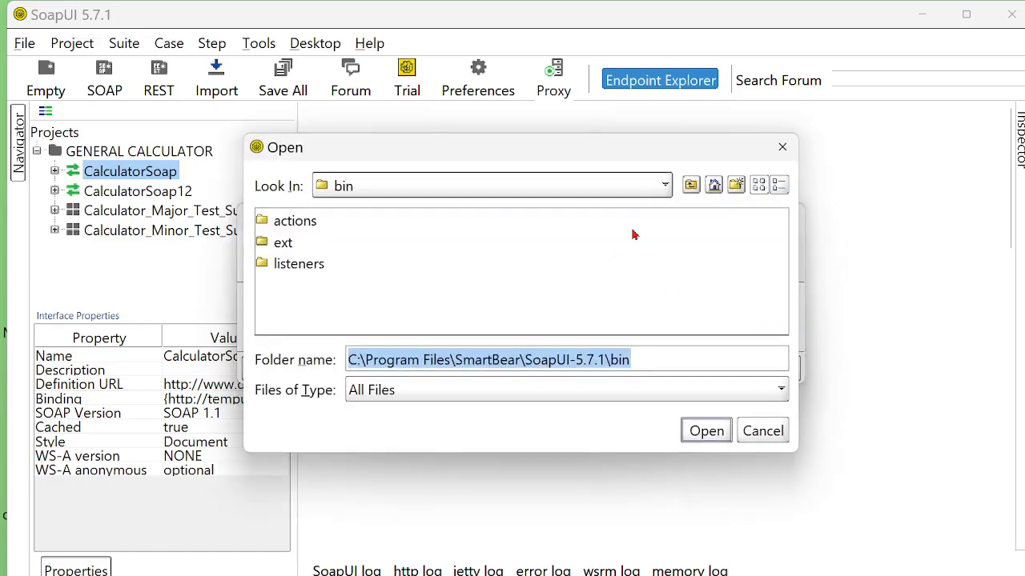
click(665, 187)
click(422, 230)
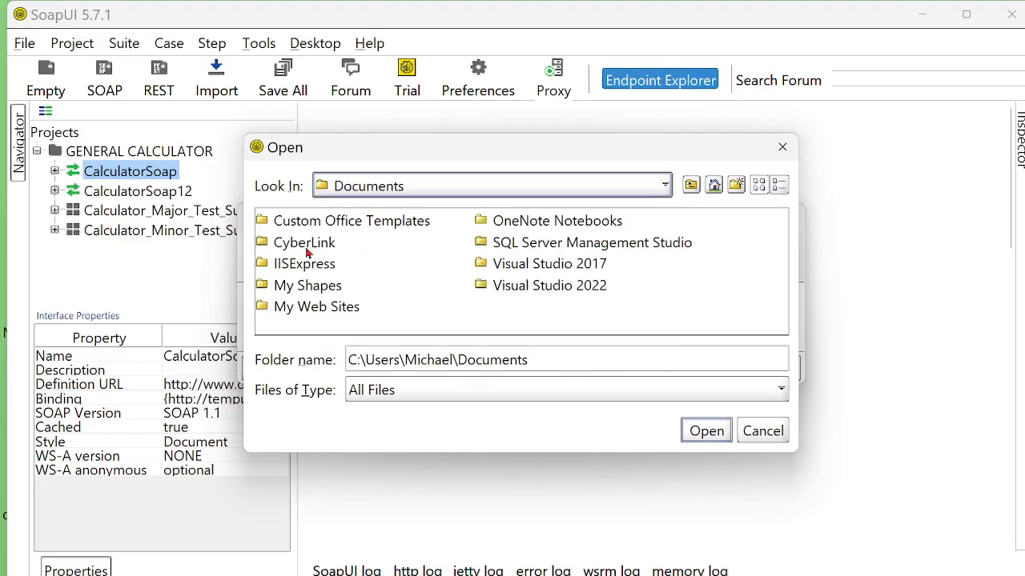
click(696, 436)
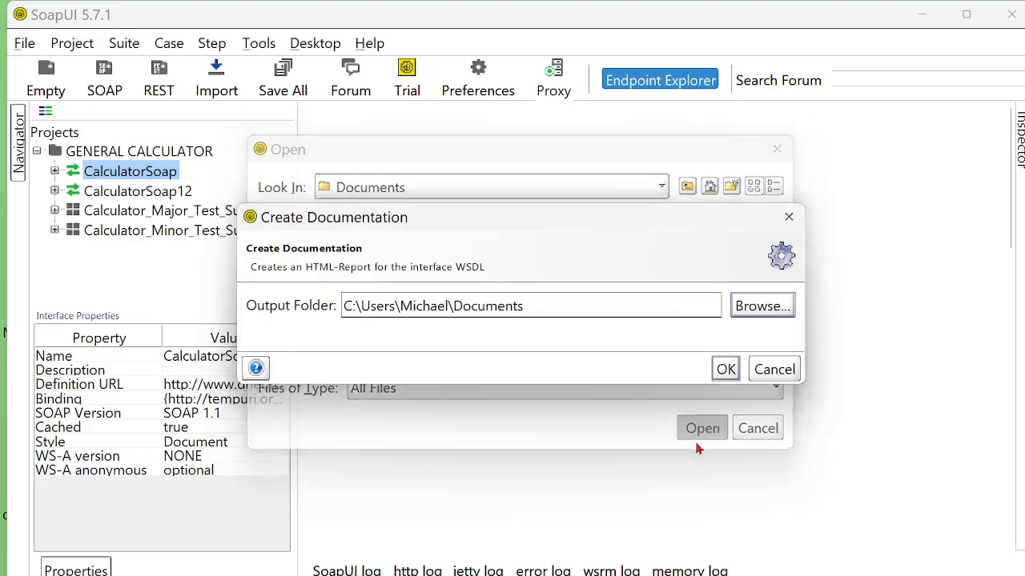
click(722, 368)
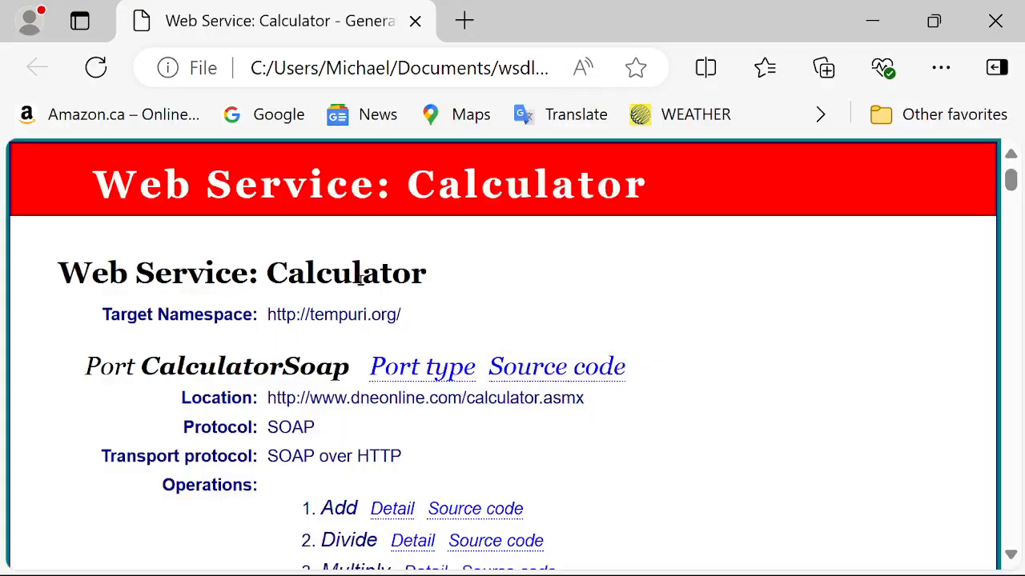
- Examine the generated documentation's service title and the CalculatorSoap port's protocol, transport protocol and listed operations
drag(101, 192, 648, 200)
click(761, 362)
drag(1011, 189, 1012, 196)
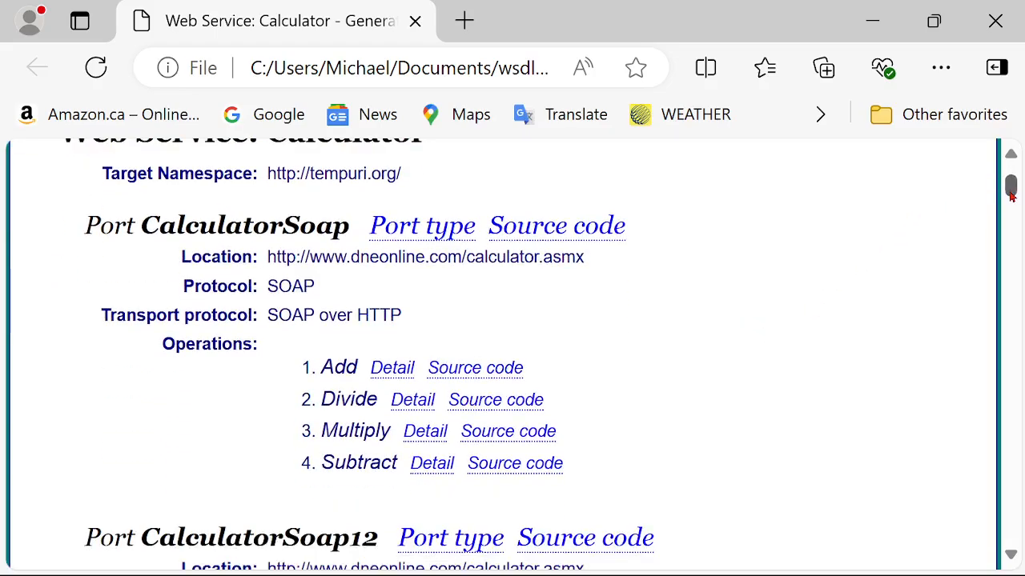
scroll(277, 178, down, 1)
drag(184, 205, 323, 206)
drag(102, 239, 401, 239)
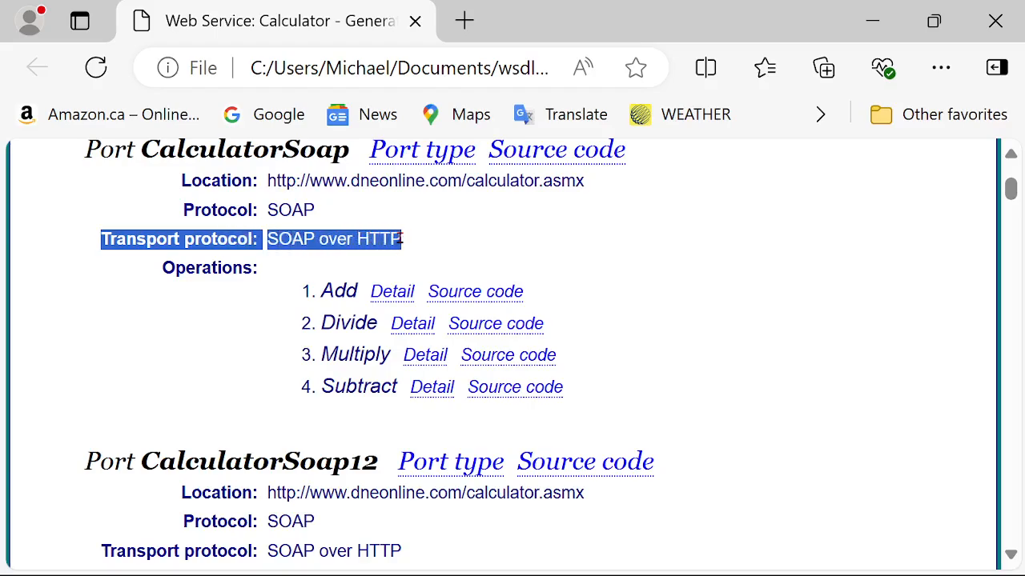
drag(162, 268, 258, 268)
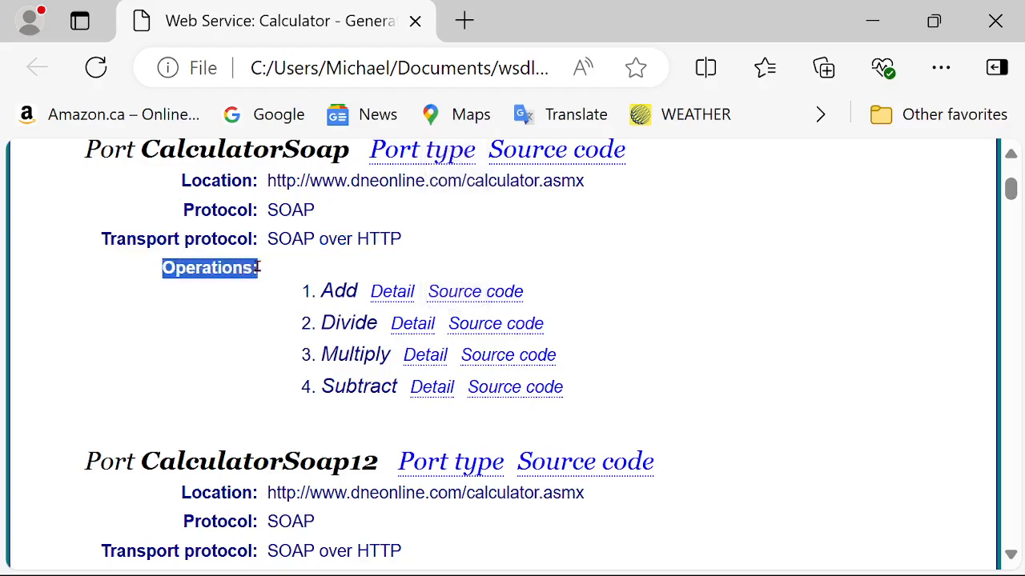
click(238, 348)
drag(312, 294, 488, 387)
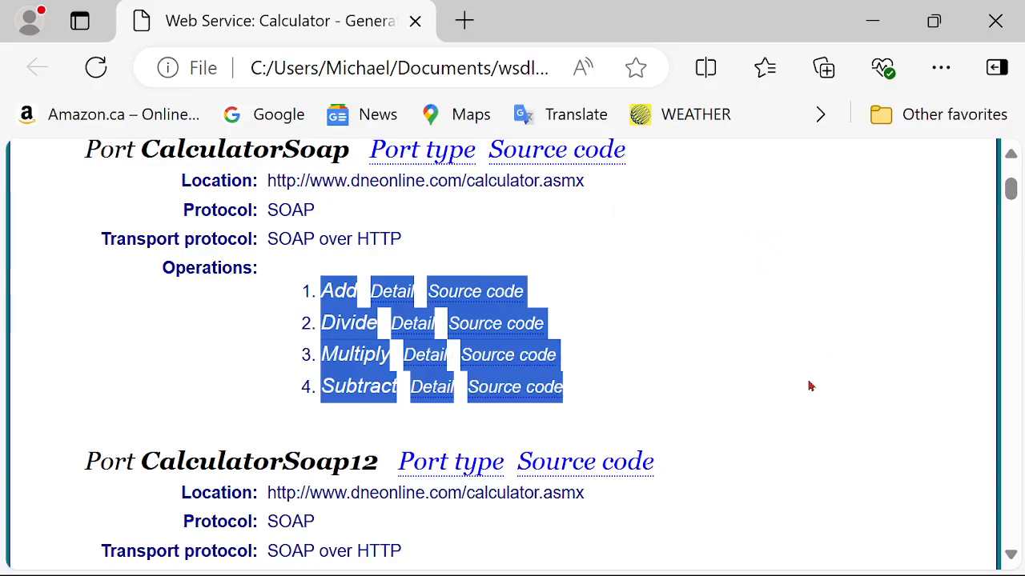
click(270, 323)
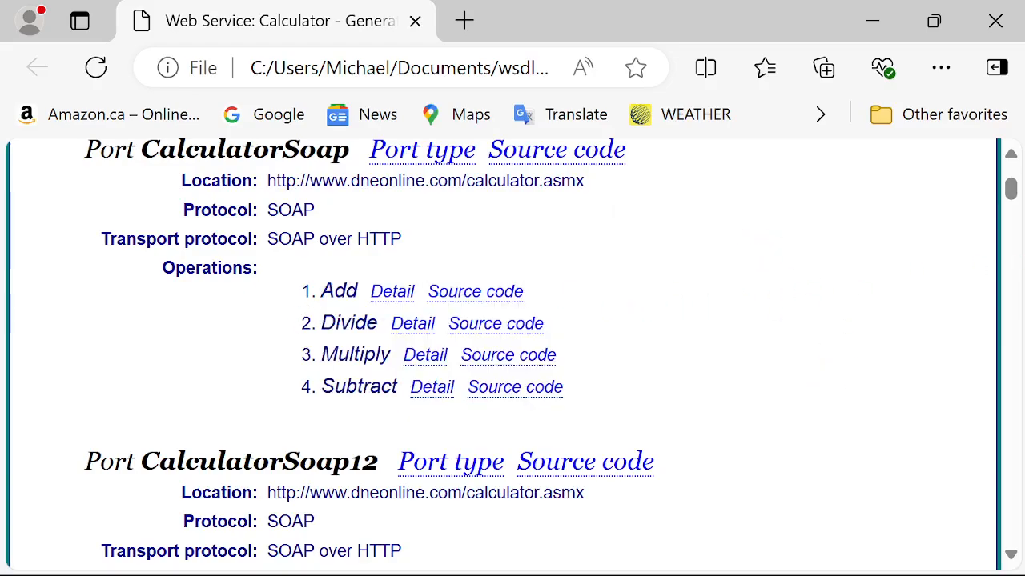
- Review the About wsdl-viewer.xsl section at the end of the documentation, and close the browser to return to SoapUI
drag(1010, 198, 974, 554)
drag(59, 313, 613, 457)
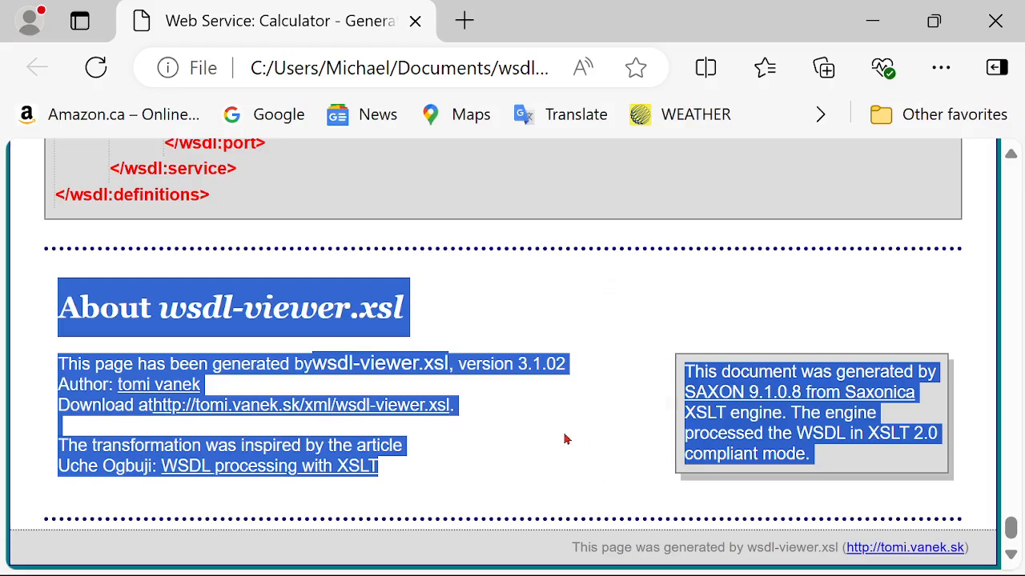
click(533, 441)
click(995, 20)
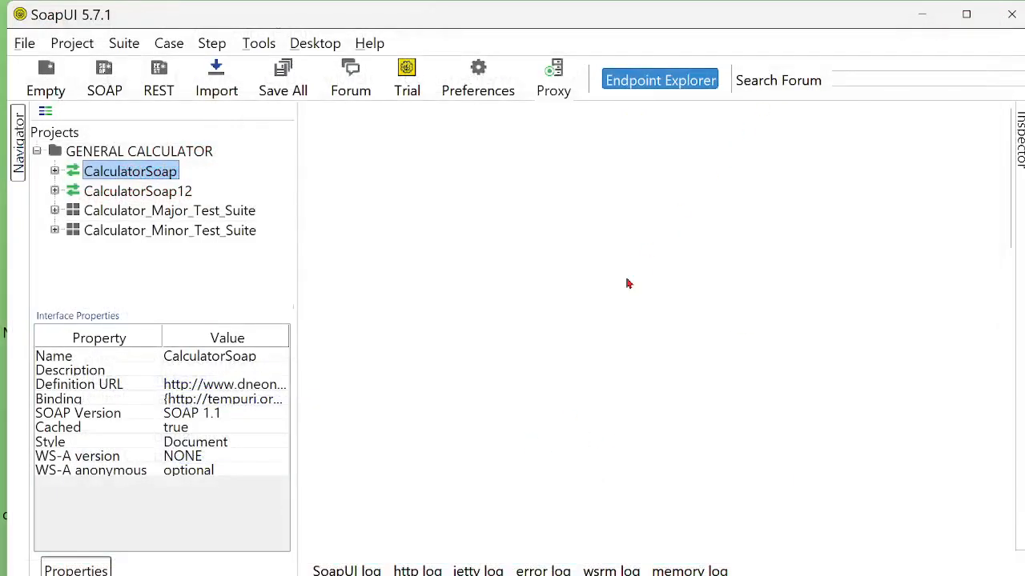
- Expand Calculator_Major_Test_Suite, view its test cases in the enlarged suite editor, and close the editor
click(137, 213)
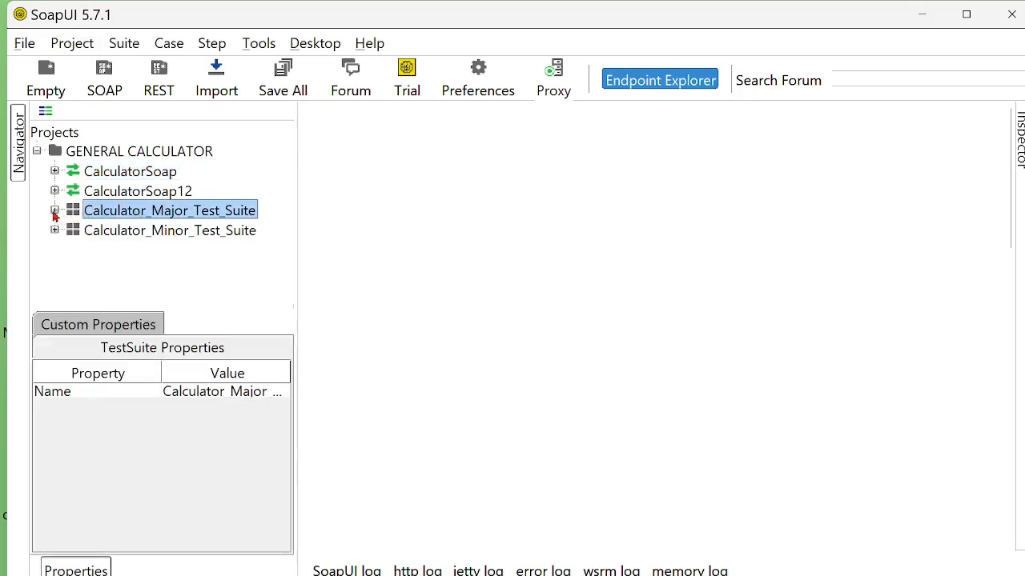
click(54, 210)
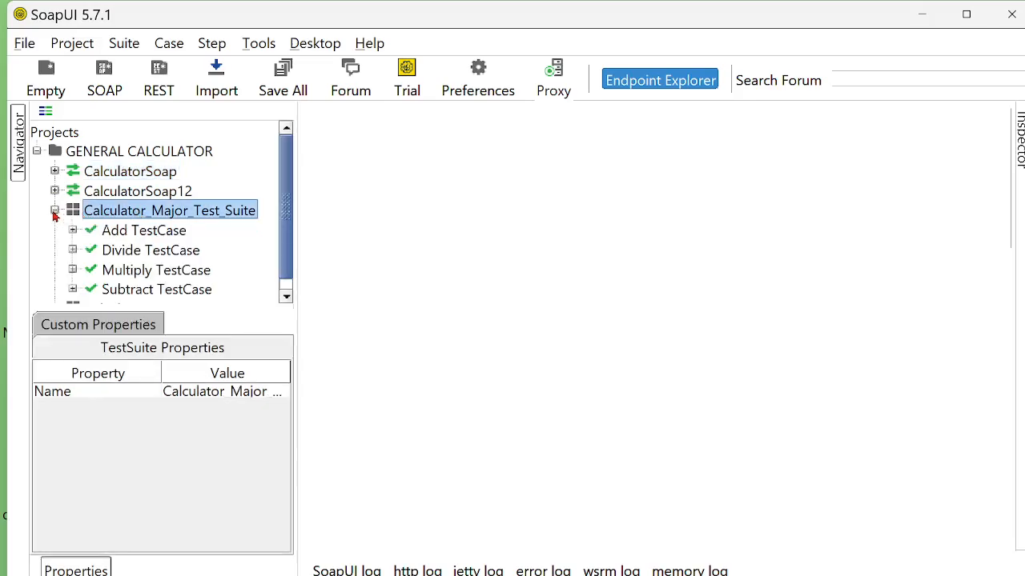
double_click(162, 214)
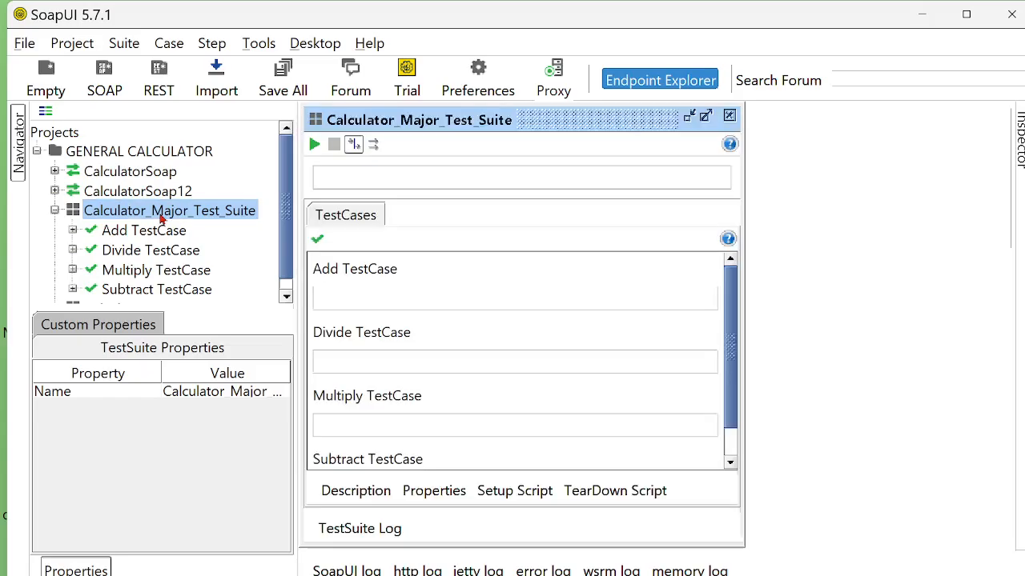
click(705, 117)
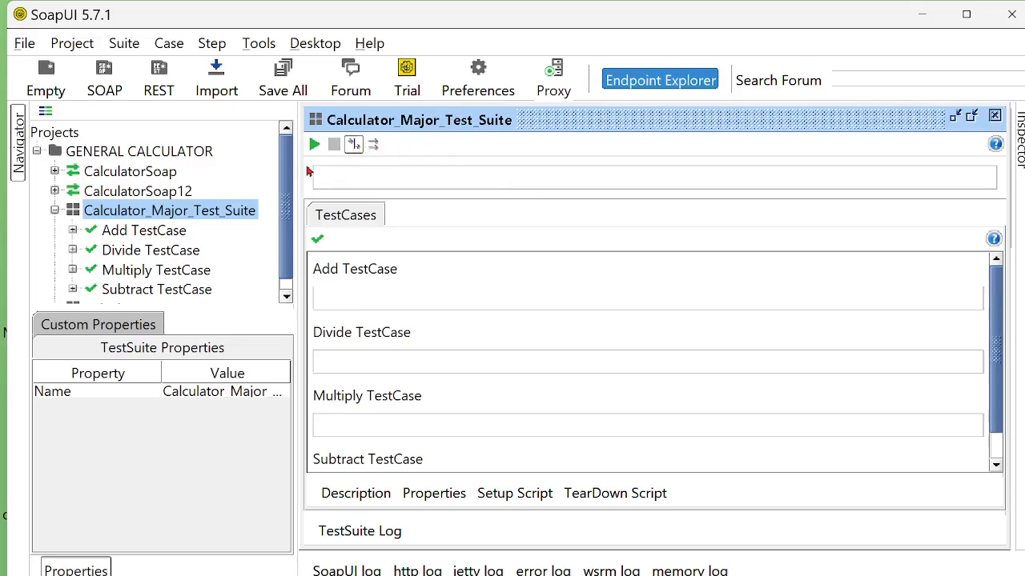
click(995, 117)
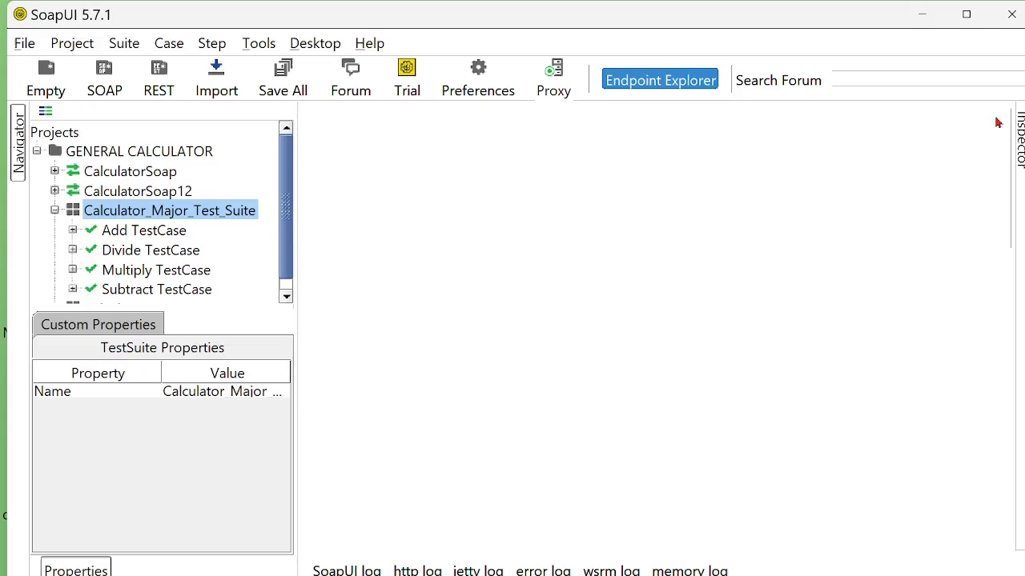
- Open the Add test step of Add TestCase in Calculator_Major_Test_Suite, and enlarge its request editor
click(73, 231)
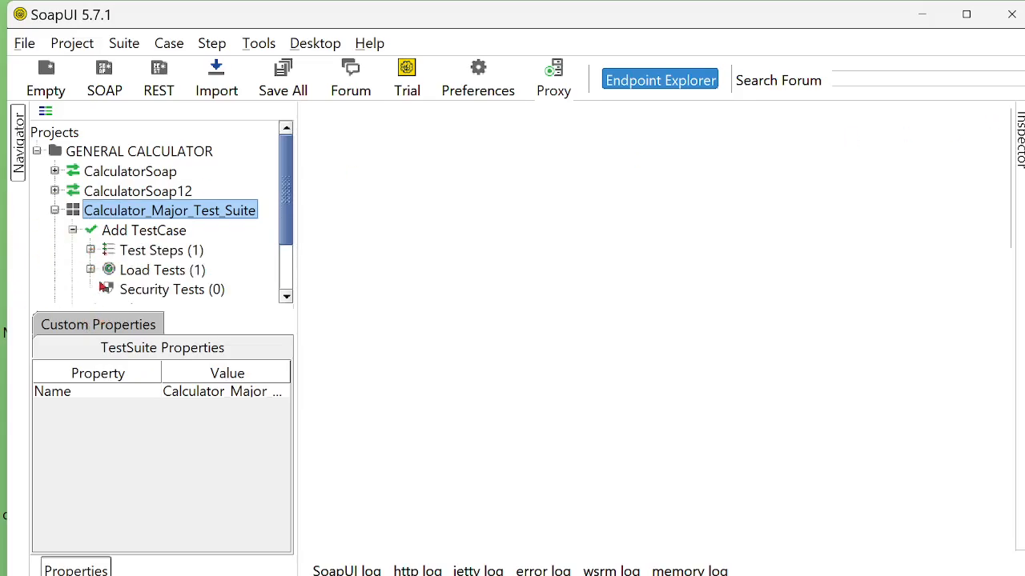
click(91, 250)
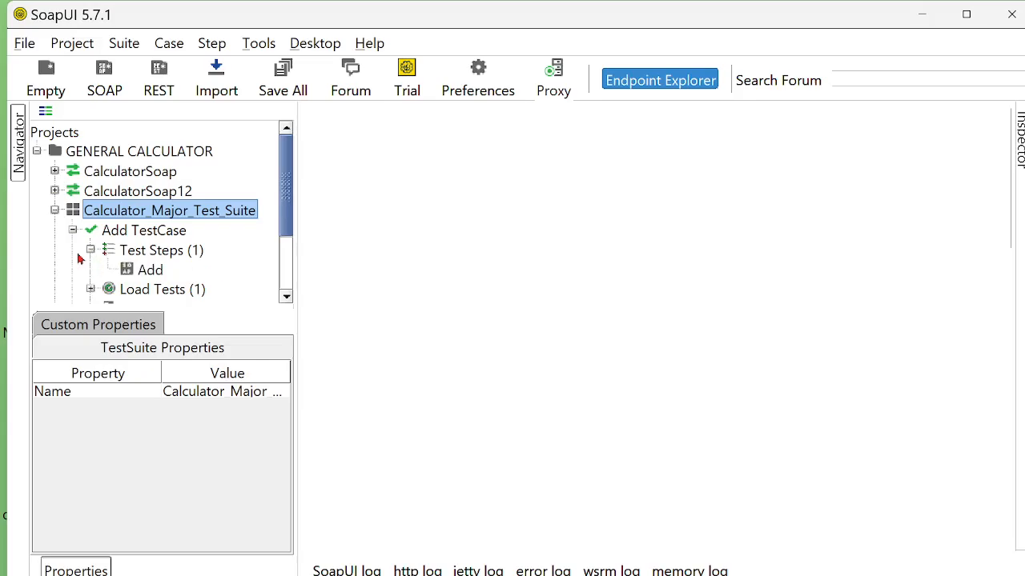
double_click(149, 273)
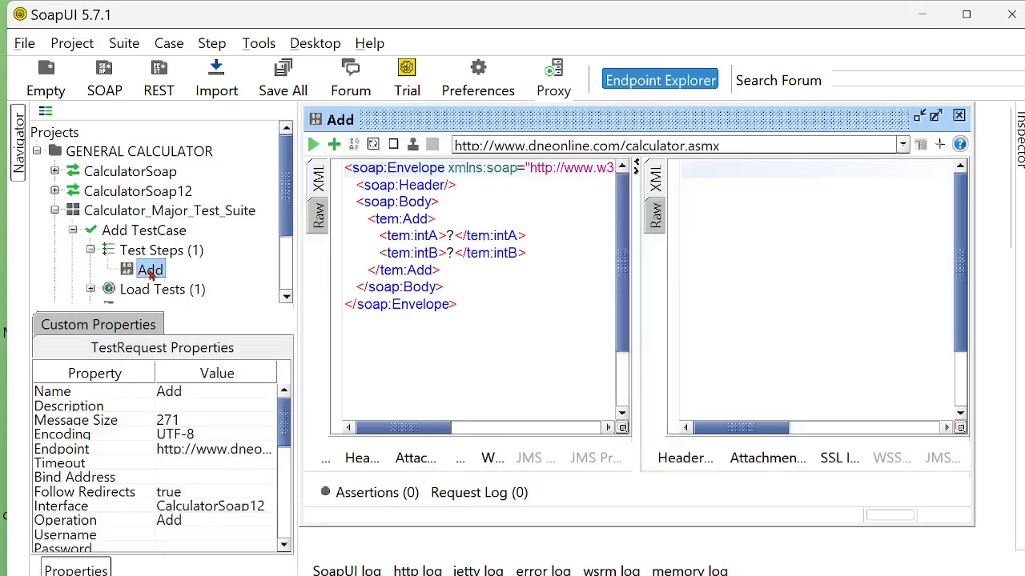
click(934, 117)
drag(853, 238, 701, 237)
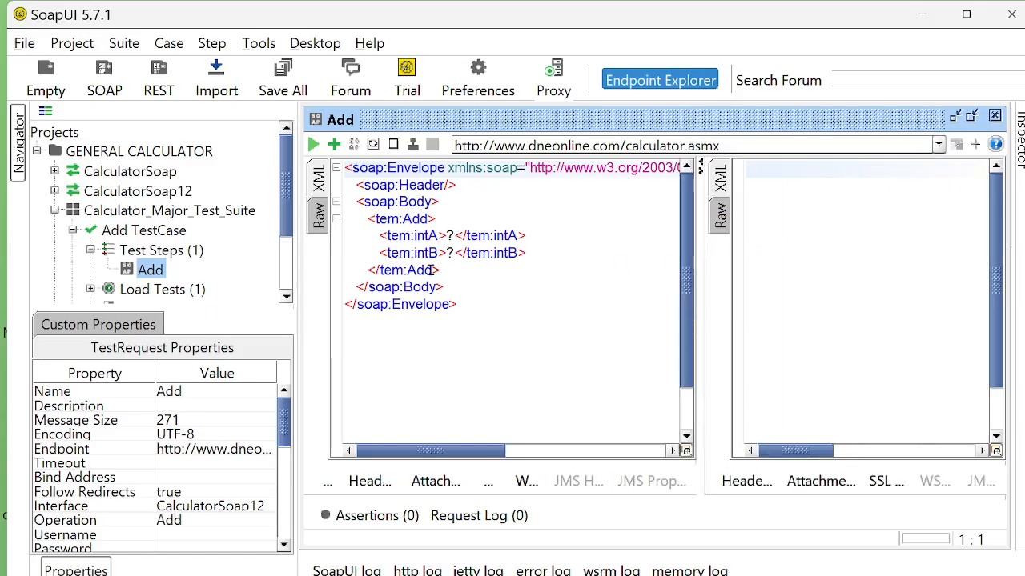
- Set both intA and intB to 50 in the Add test request
click(453, 238)
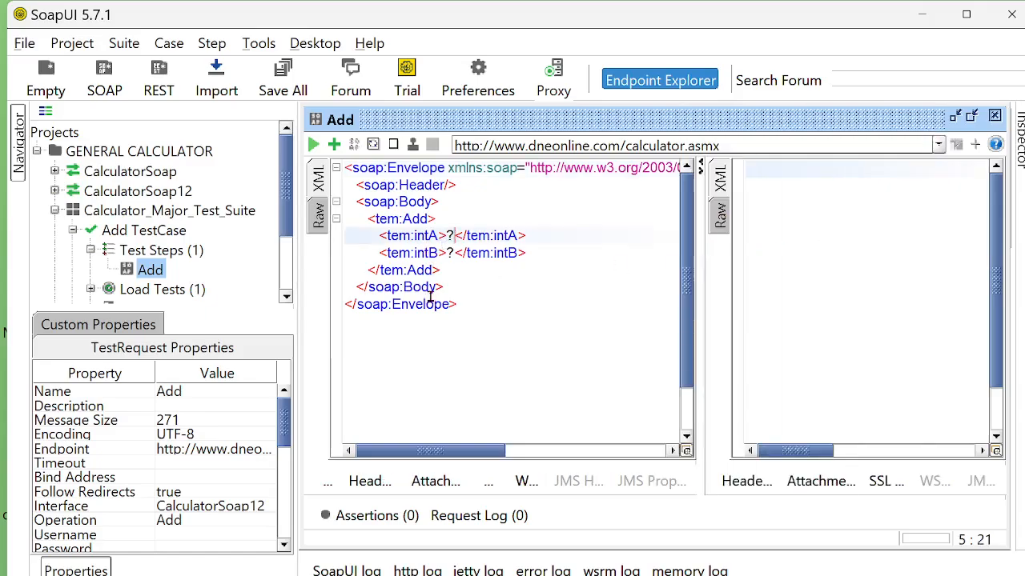
key(BackSpace)
text(50)
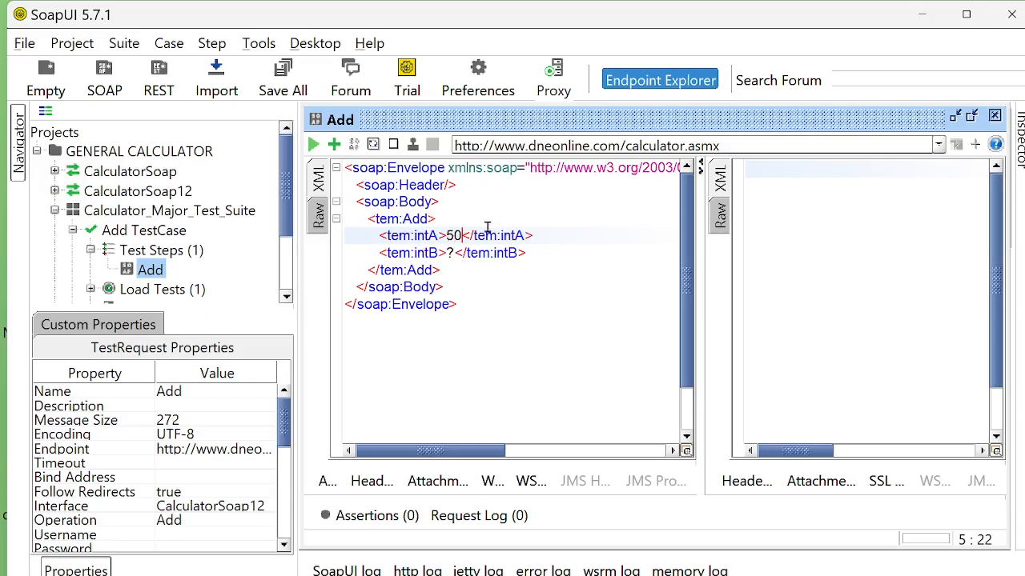
click(454, 253)
key(BackSpace)
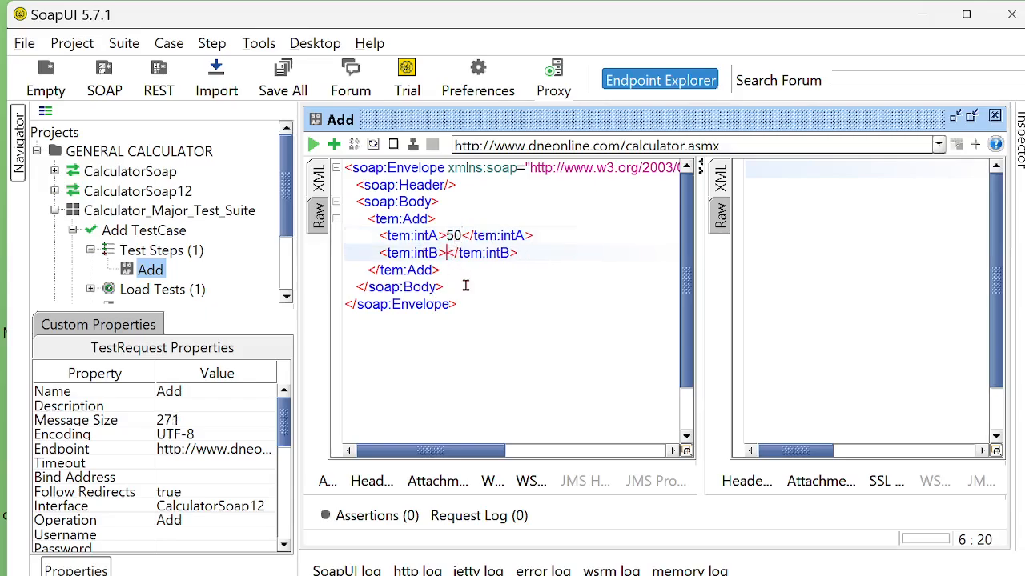
text(50)
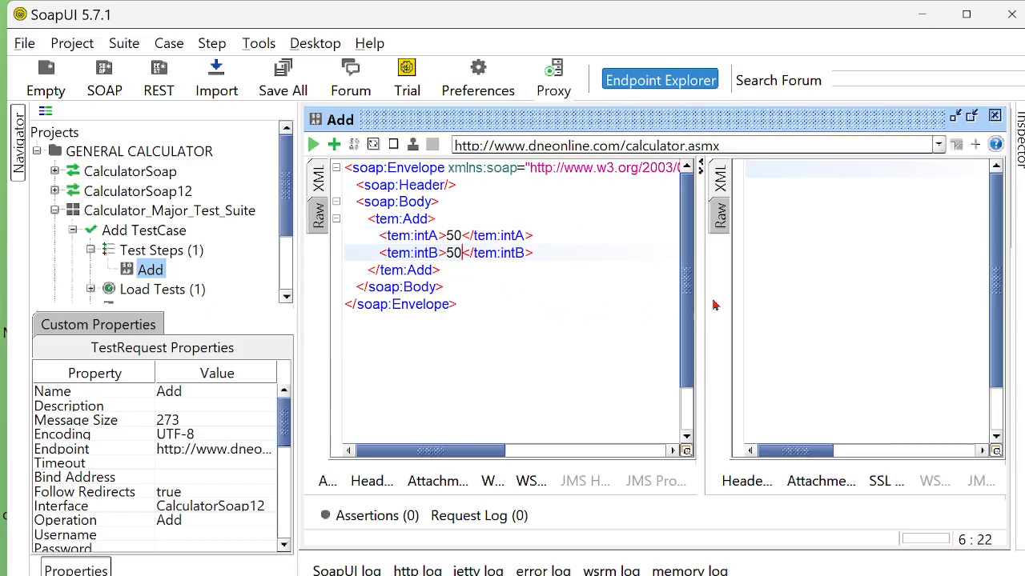
- Submit the Add test request, show its response as XML, and view the request log
click(313, 146)
click(719, 182)
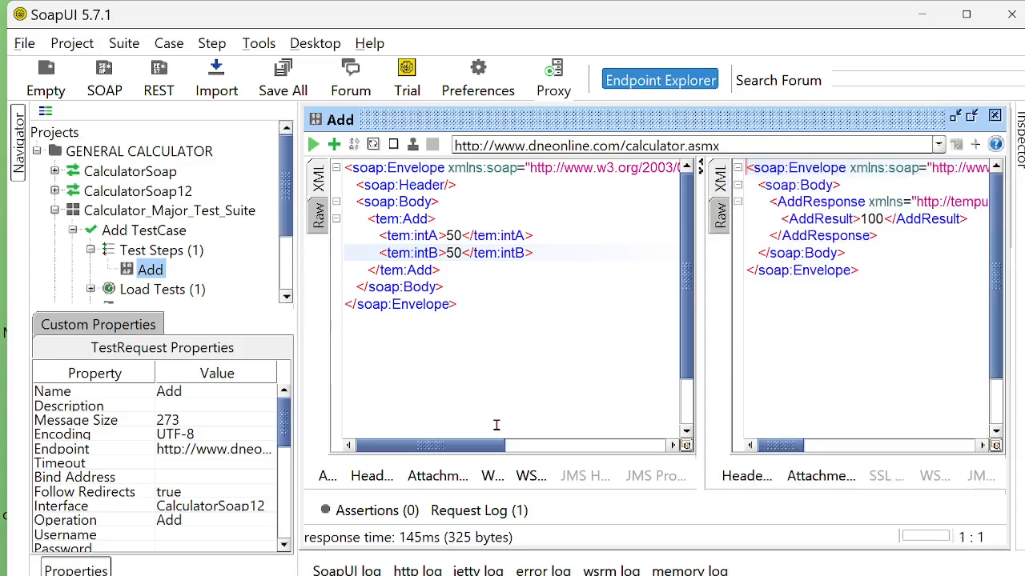
click(488, 511)
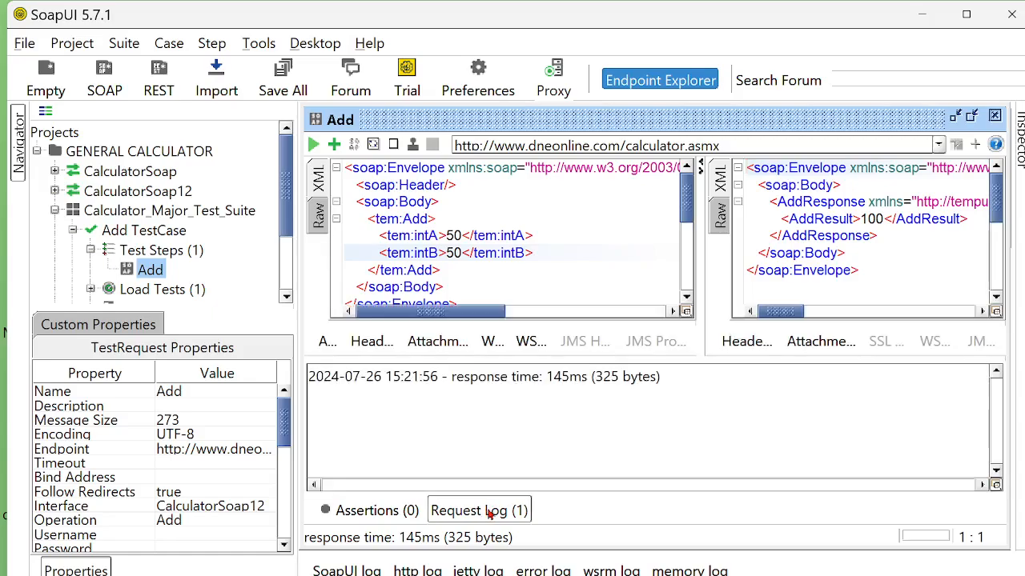
- Show the Add request's assertions and start adding a new assertion
click(380, 512)
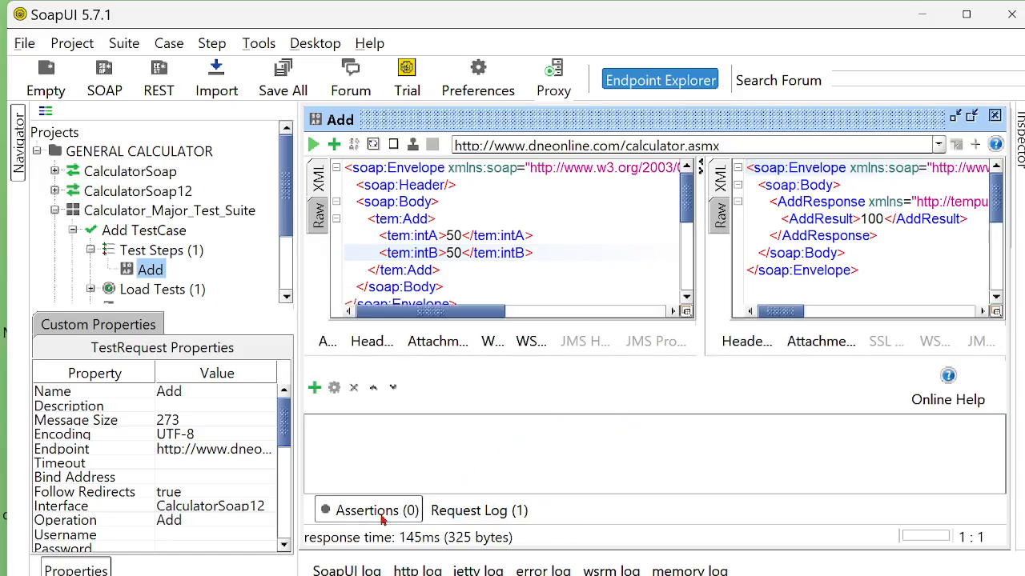
click(315, 388)
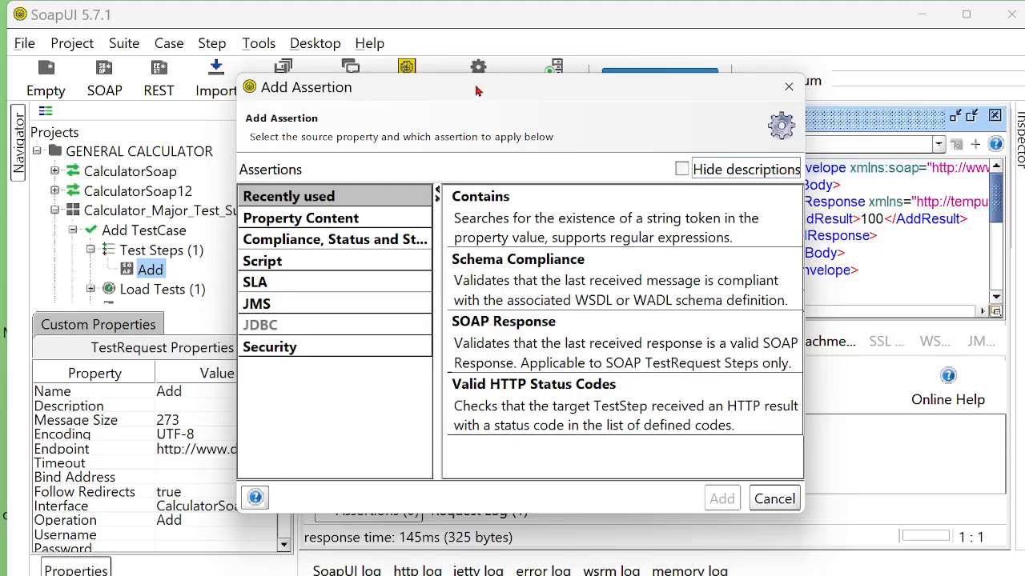
mouse_move(476, 92)
mouse_down()
mouse_move(346, 83)
mouse_move(582, 119)
mouse_move(462, 64)
mouse_move(462, 101)
mouse_up()
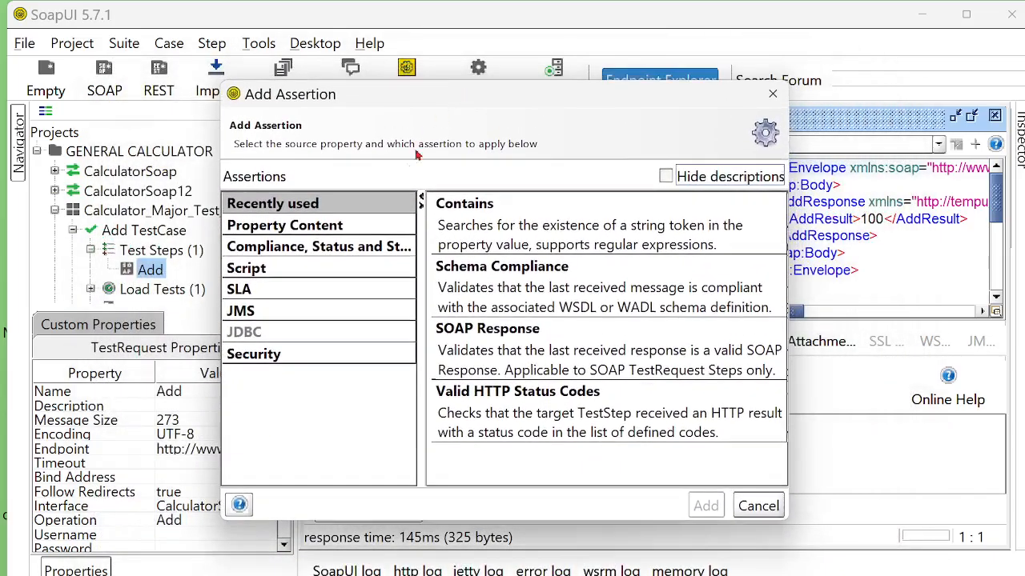
- Examine the assertion types under Security, JMS, SLA, Script, Compliance, Status and Standards, Property Content, and Recently used
click(271, 362)
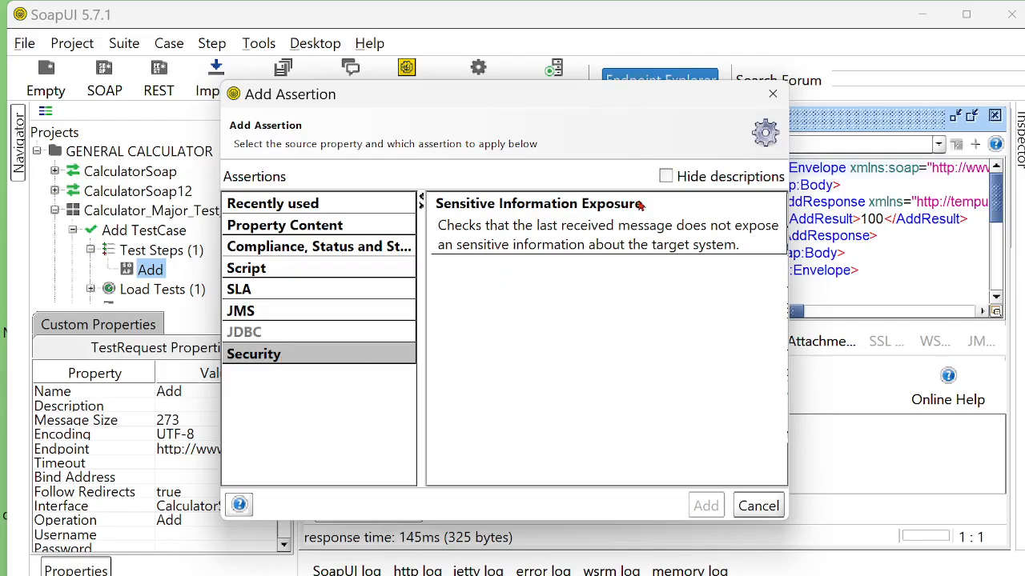
click(292, 317)
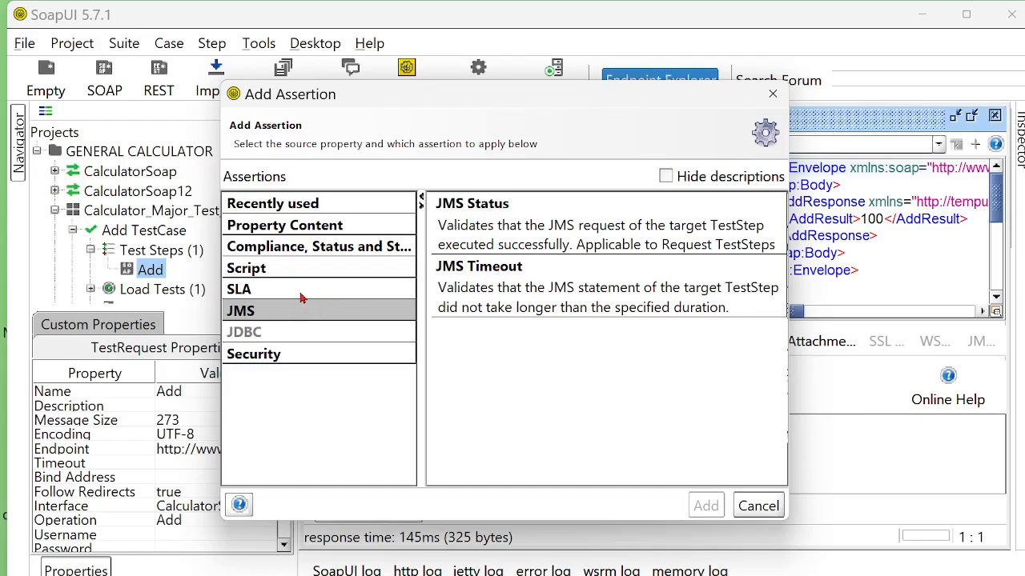
click(300, 294)
click(302, 273)
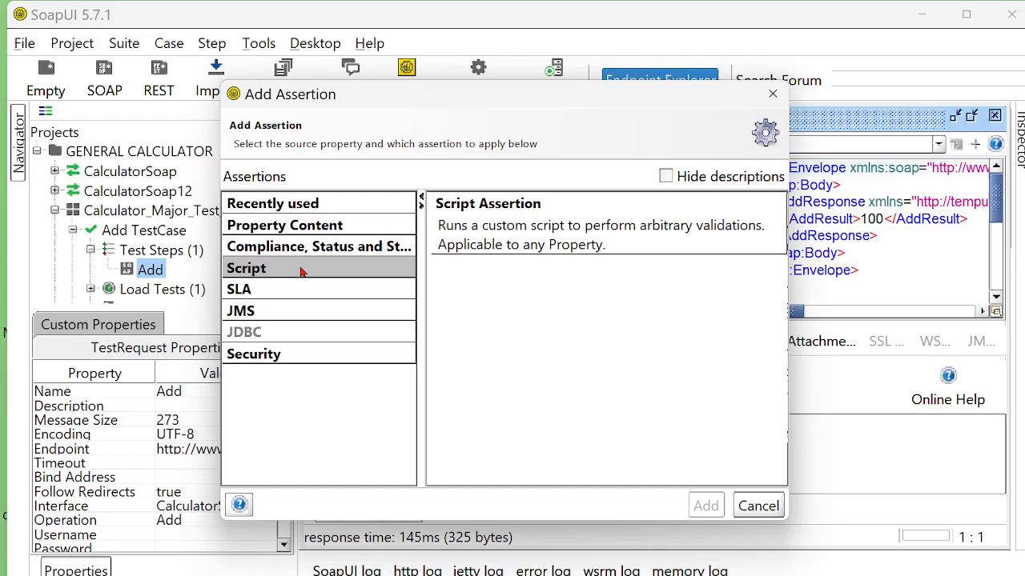
click(296, 248)
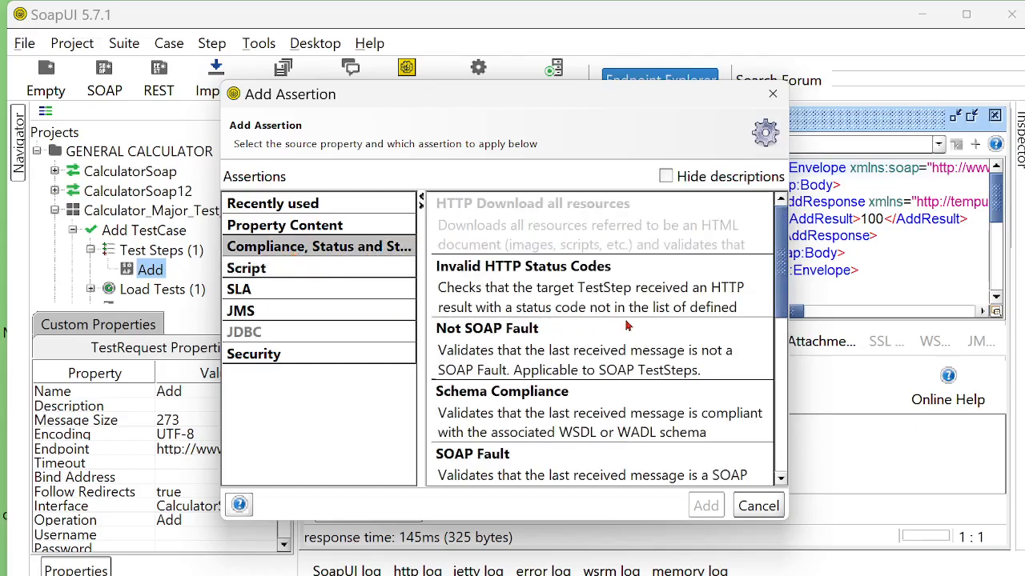
drag(776, 272, 763, 463)
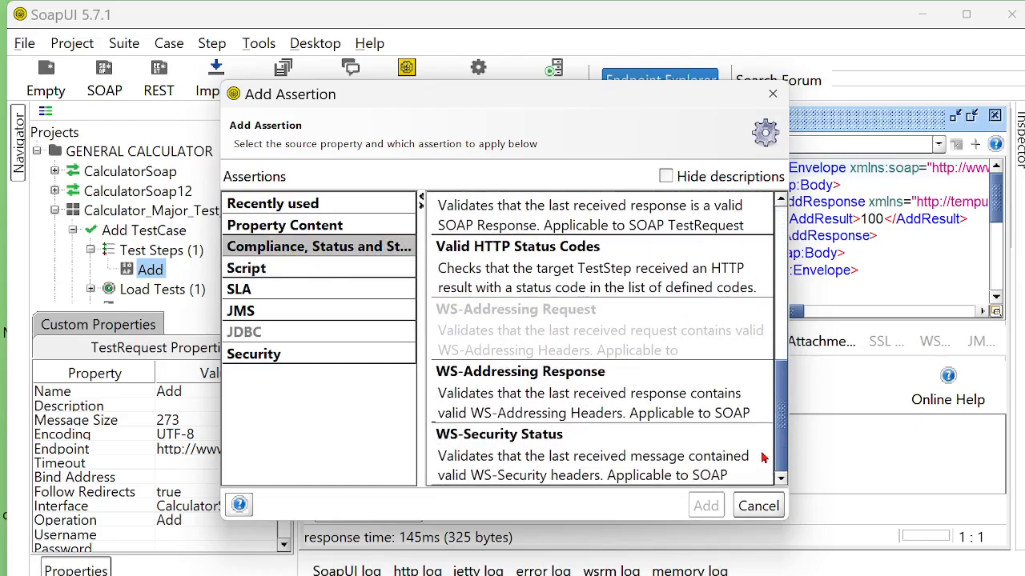
drag(766, 428, 780, 114)
click(287, 227)
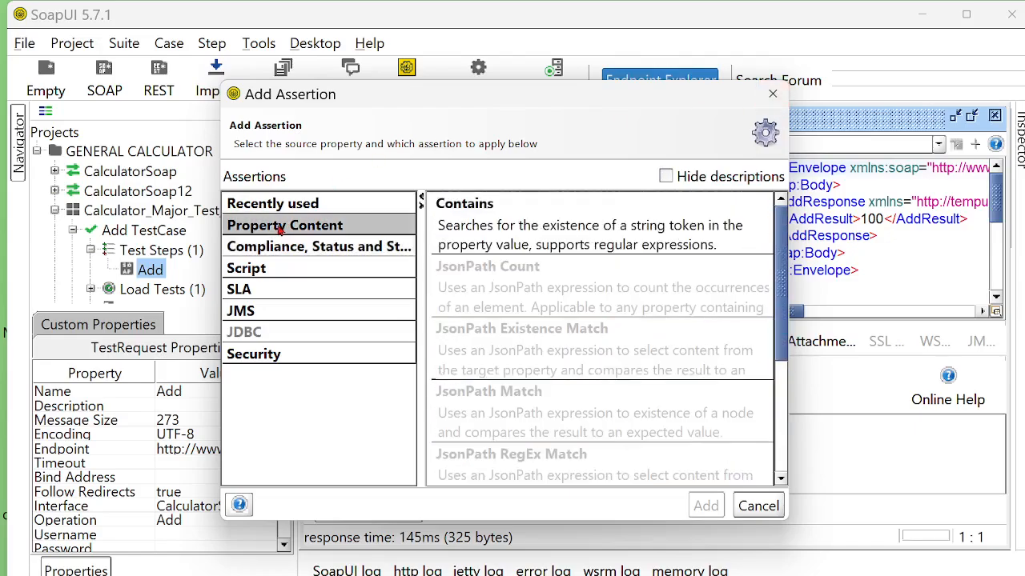
click(294, 206)
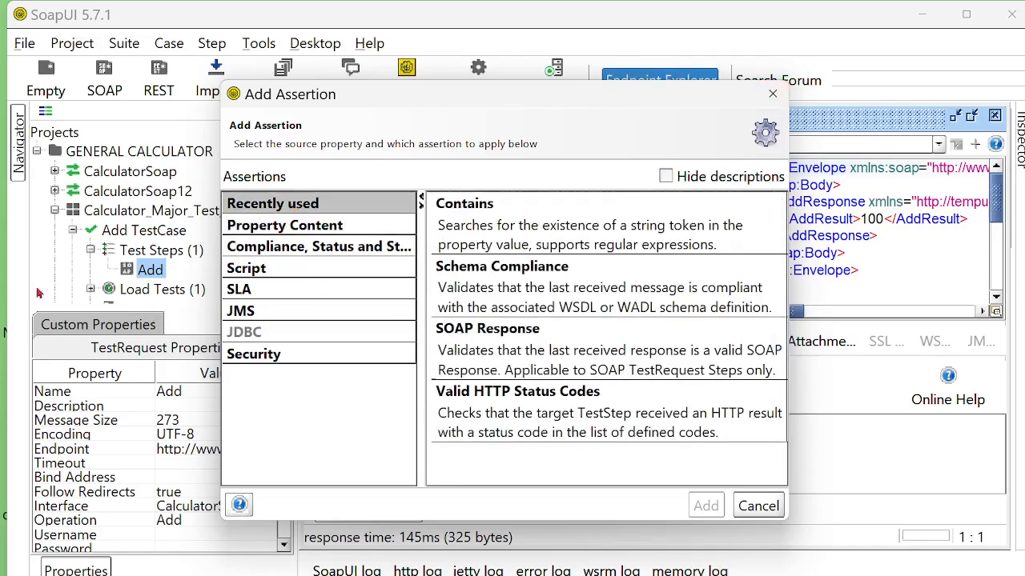
- Add a Contains assertion checking for 100 to the Add test request and show its assertion list
click(566, 225)
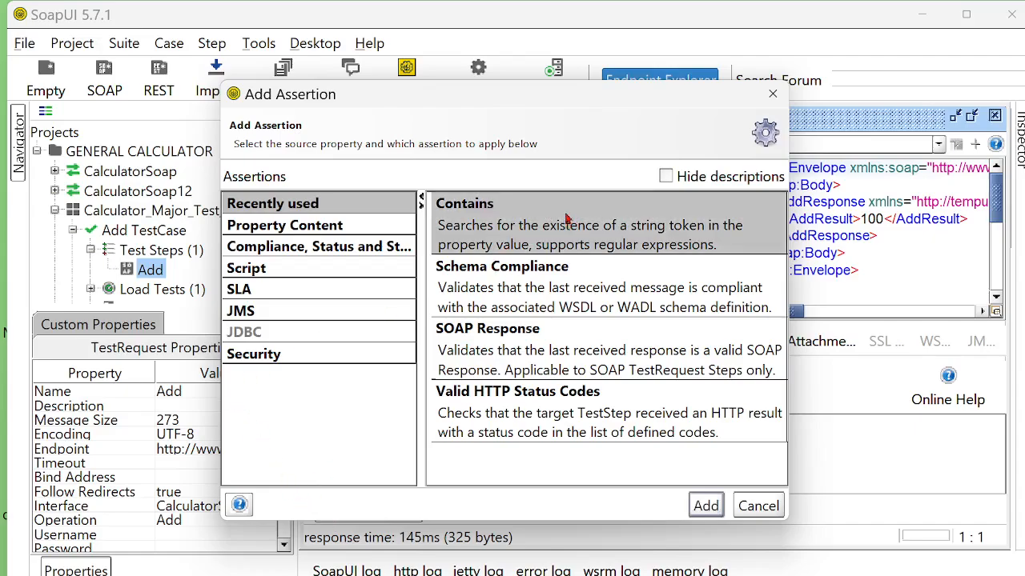
click(706, 506)
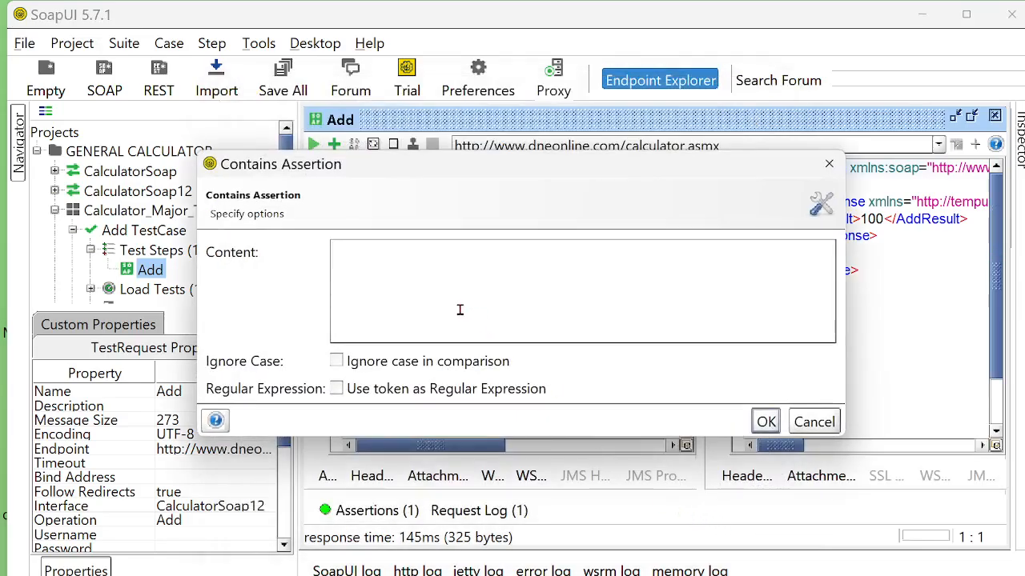
text(100)
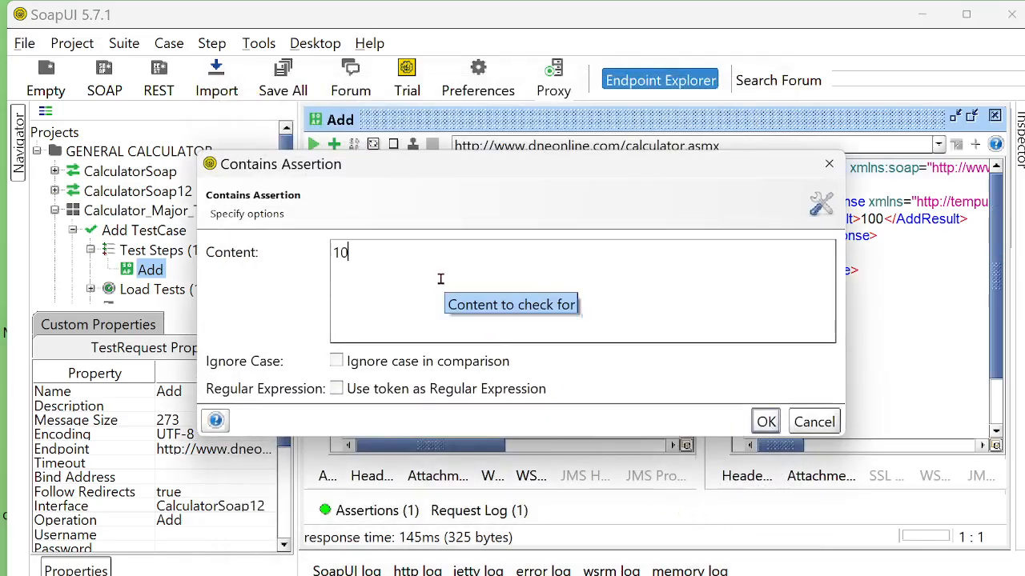
click(765, 423)
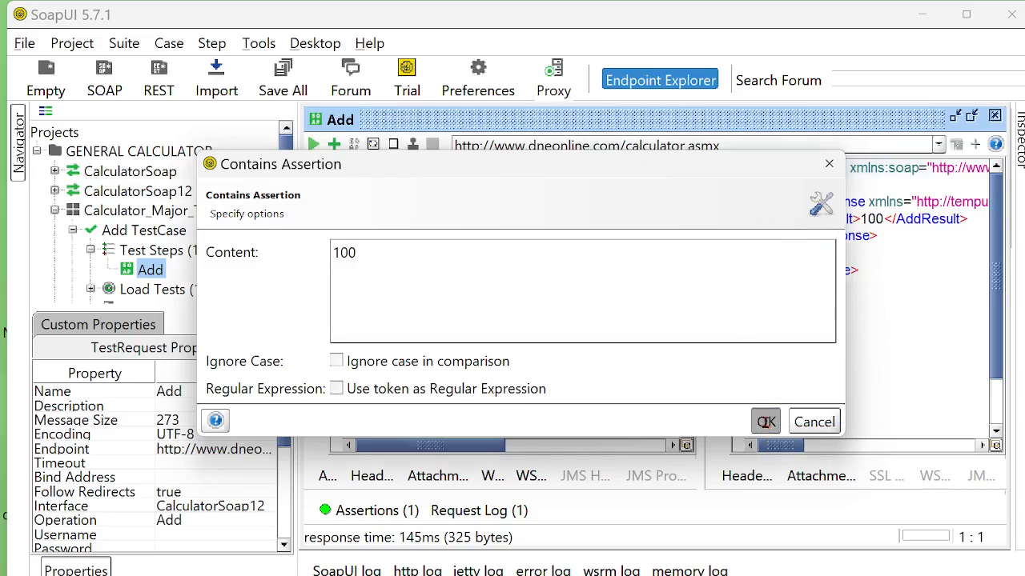
click(392, 511)
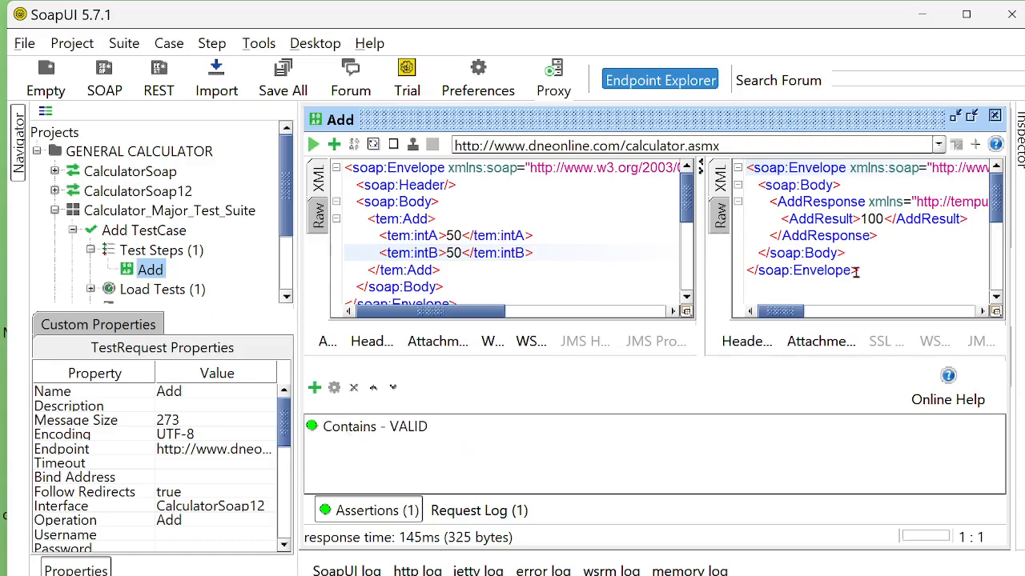
- Clear the old Add response, resubmit the request, and show the new response as XML along with its assertions
drag(858, 272, 686, 135)
click(720, 215)
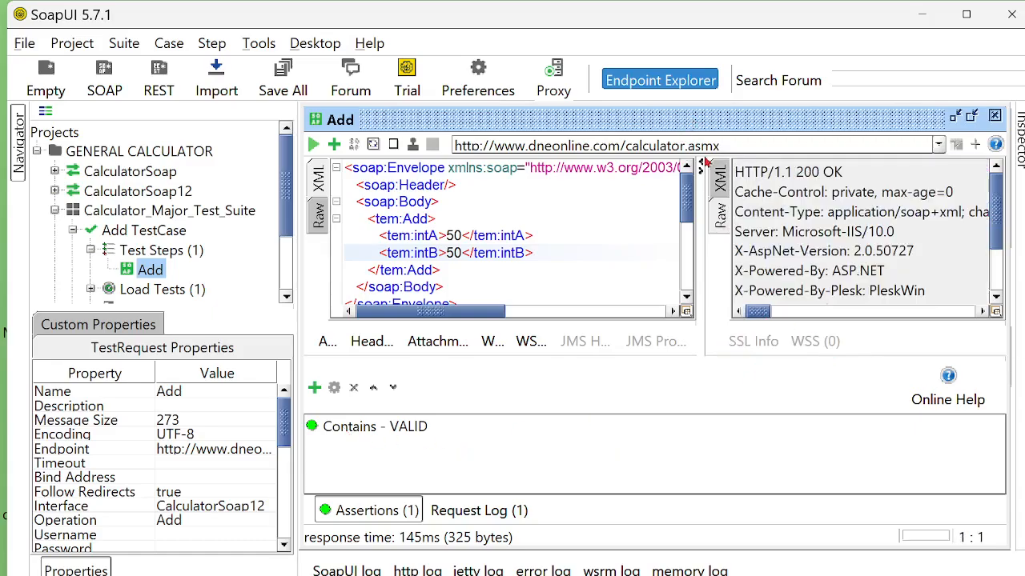
click(720, 179)
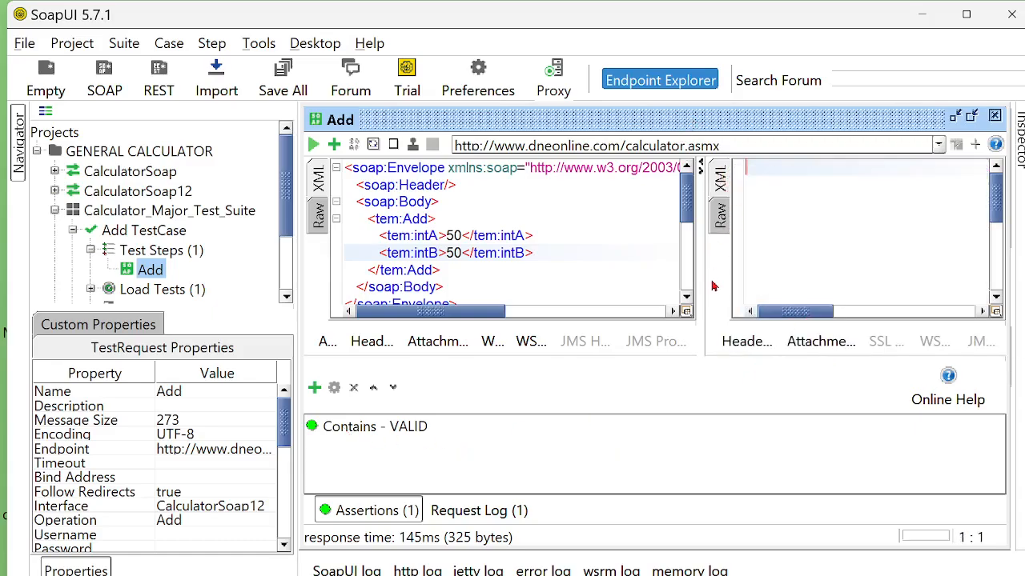
click(313, 146)
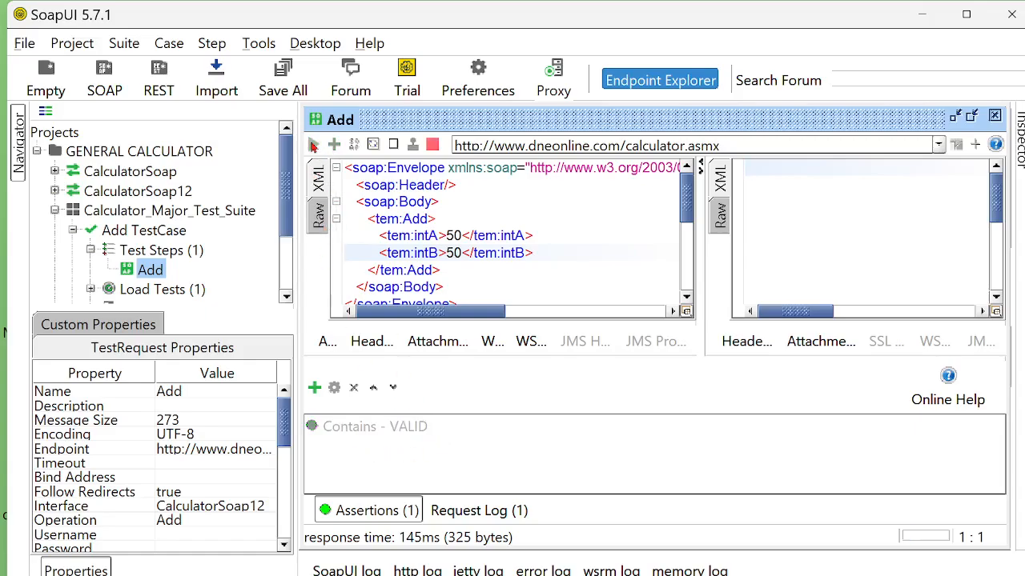
click(725, 189)
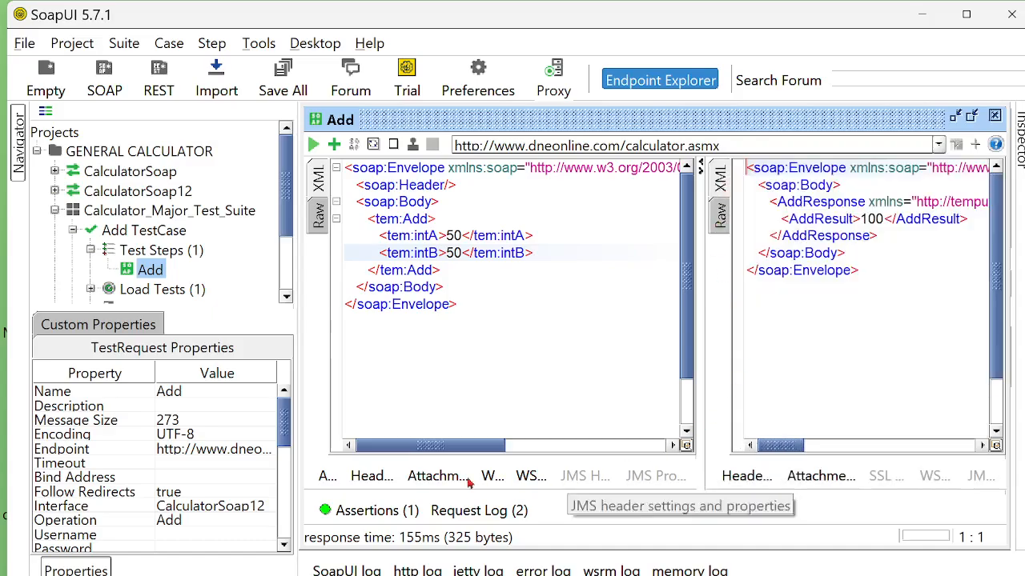
click(396, 512)
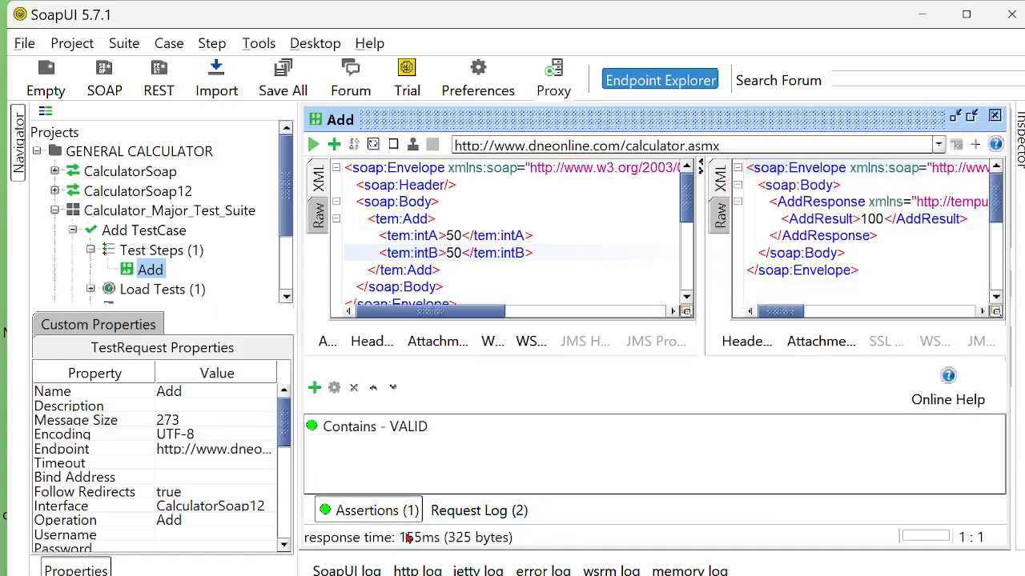
- Set the Add request's Contains assertion content to 1000
click(339, 427)
double_click(352, 428)
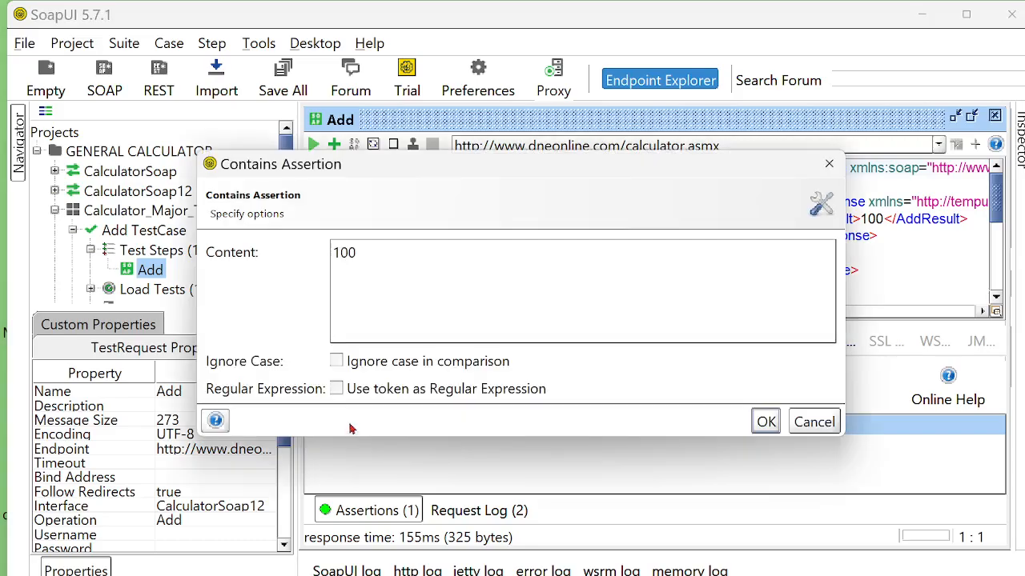
drag(371, 263, 312, 261)
click(382, 254)
text(0)
click(765, 422)
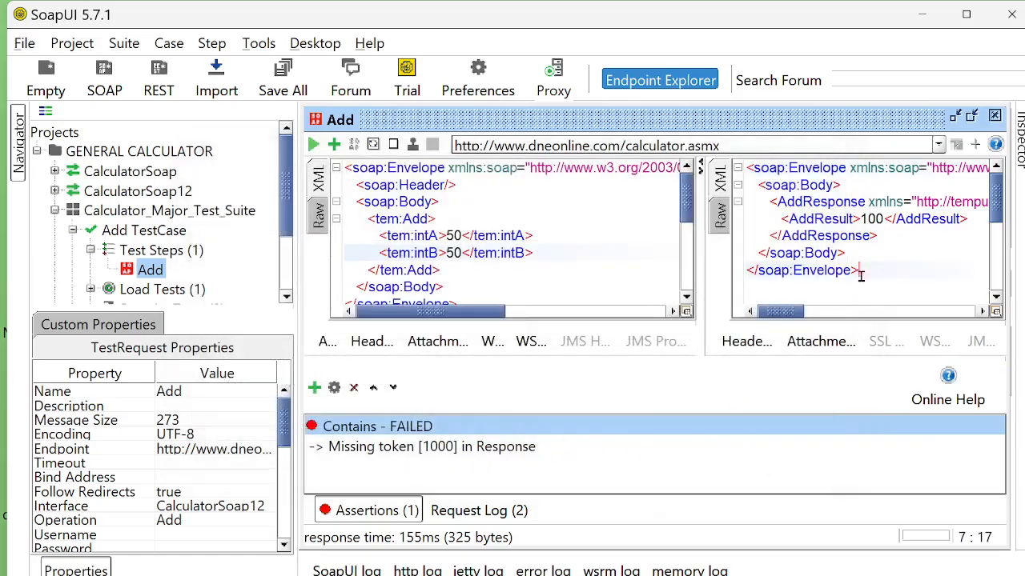
- Resubmit the Add test request against the edited assertion and show its response as XML
drag(860, 273, 698, 122)
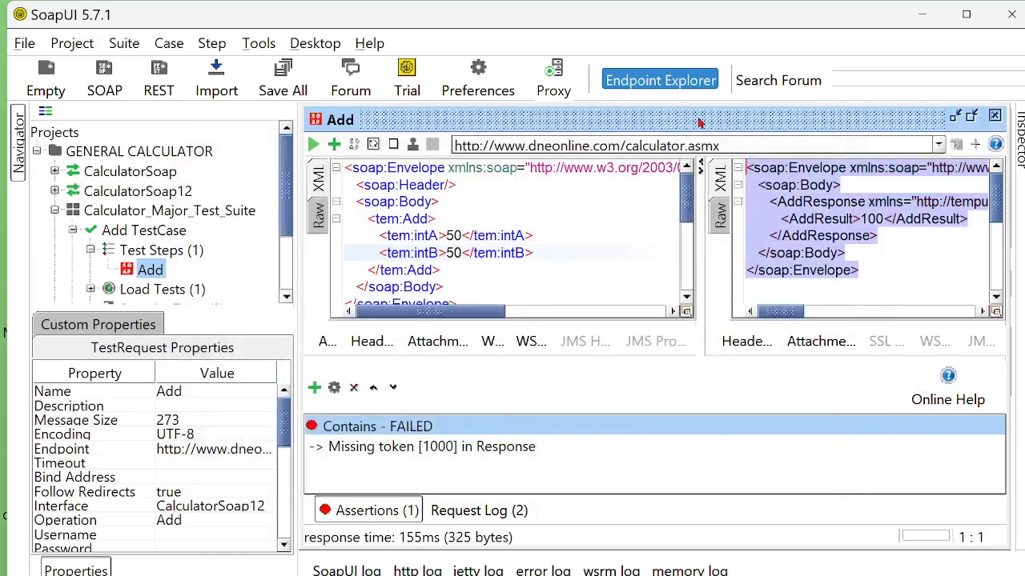
click(724, 209)
click(313, 145)
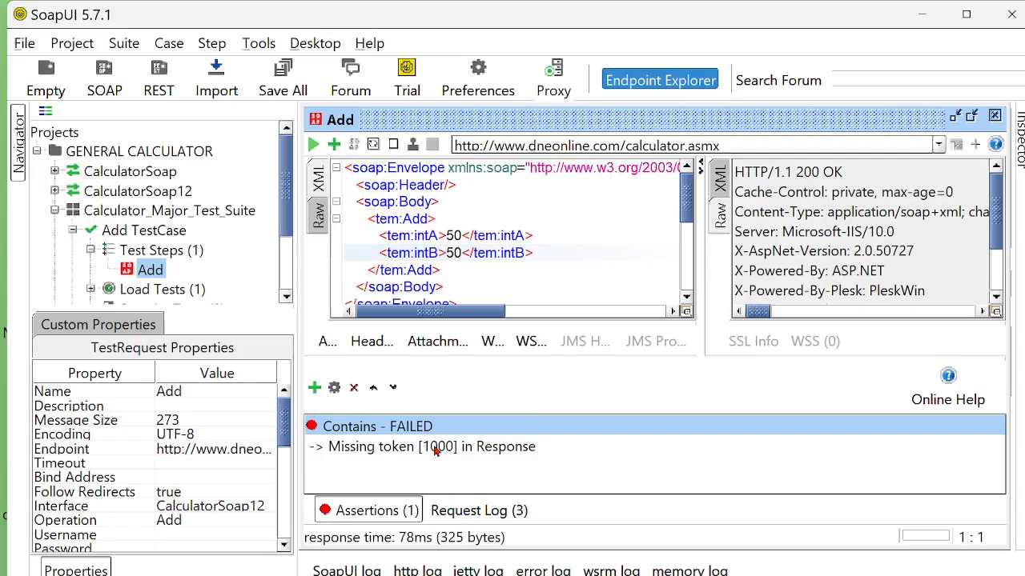
click(716, 190)
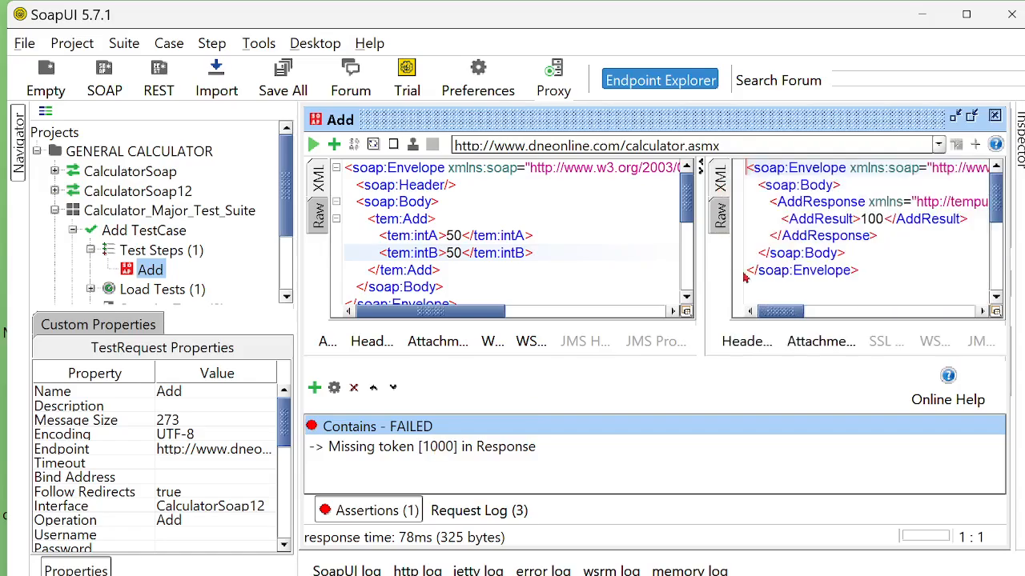
- Set the Add request's Contains assertion content back to 100 and view the request log
double_click(376, 431)
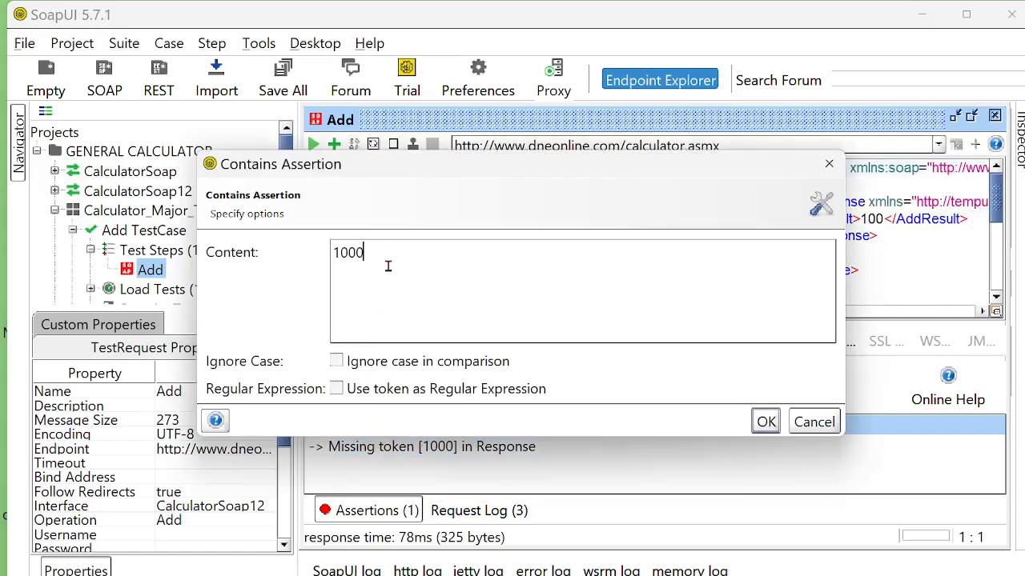
key(BackSpace)
click(766, 428)
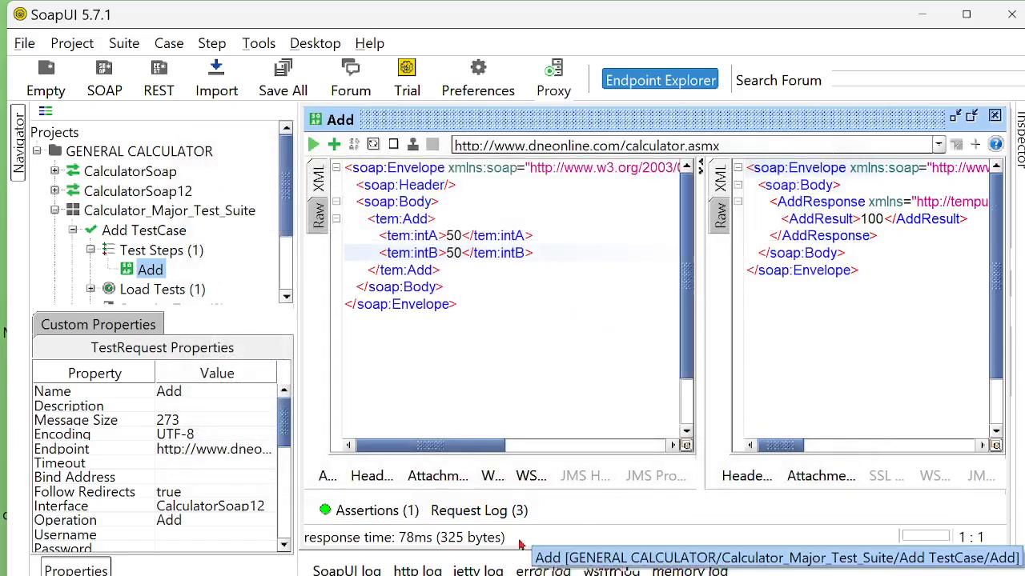
click(373, 514)
click(461, 516)
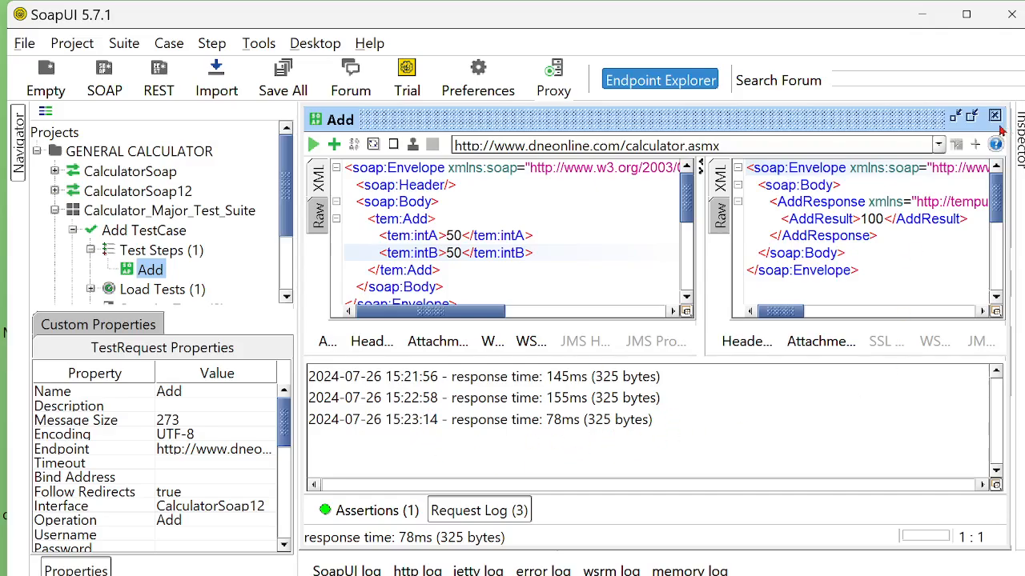
- Close the Add test request and open the Subtract test step under Subtract TestCase
click(994, 116)
click(72, 230)
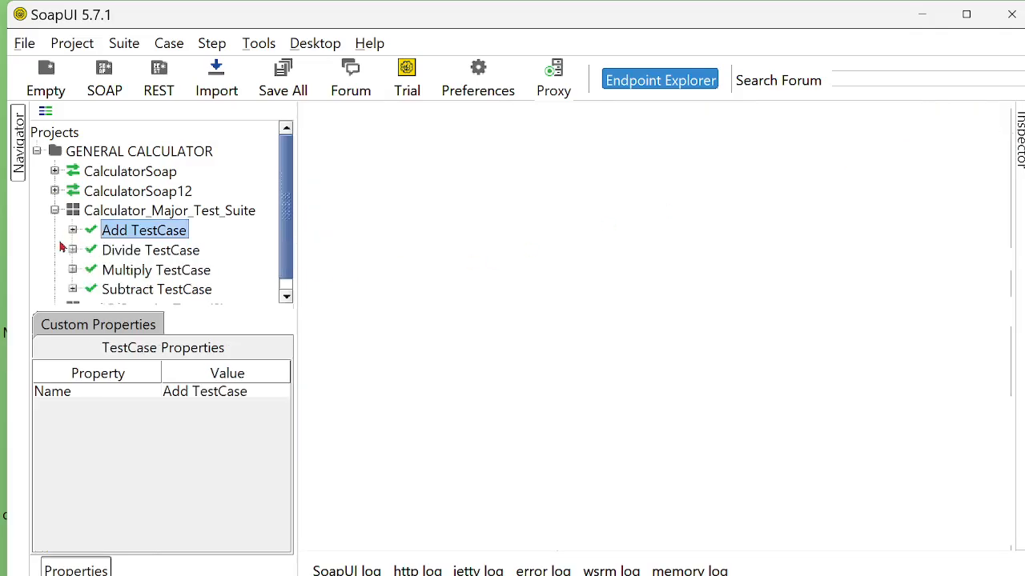
click(72, 290)
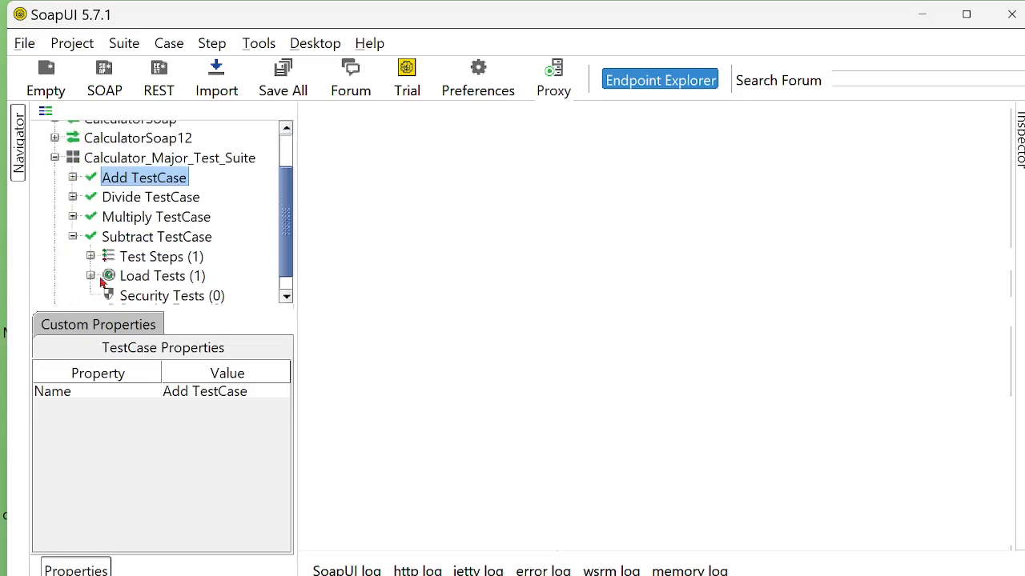
click(90, 257)
click(150, 280)
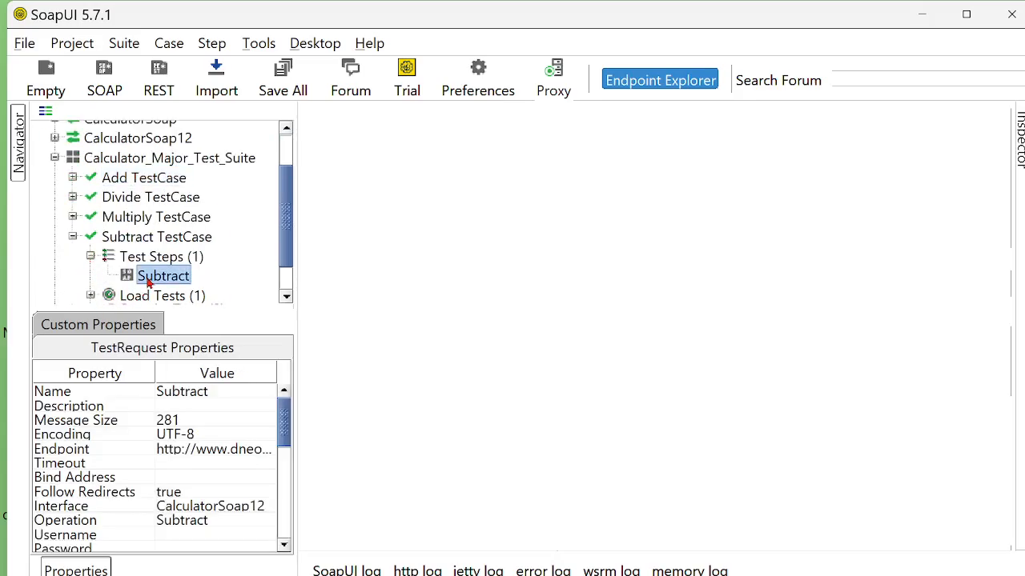
double_click(161, 278)
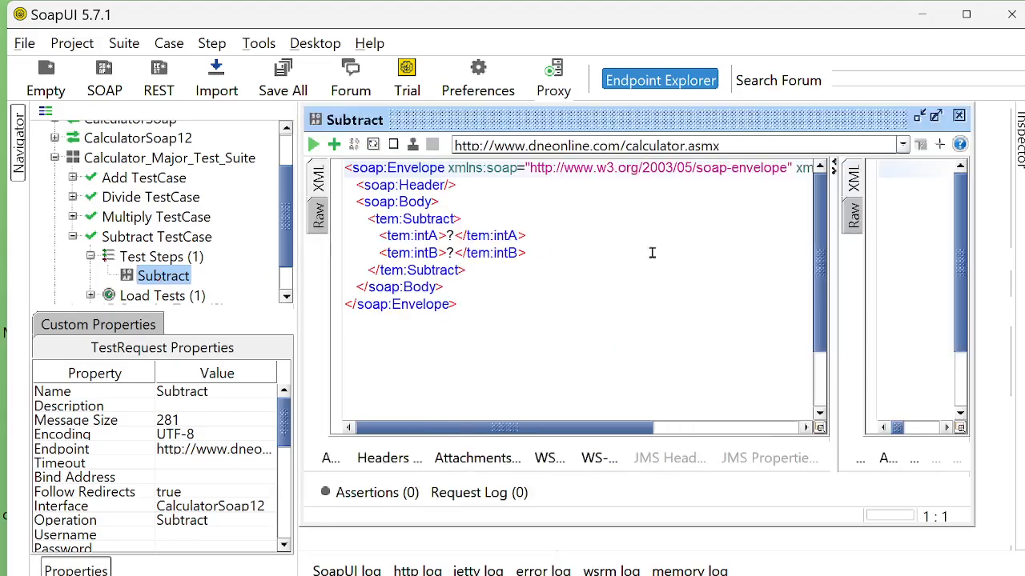
- Set intA to 1000 and intB to 300 in the Subtract test request
click(454, 237)
key(BackSpace)
text(1000)
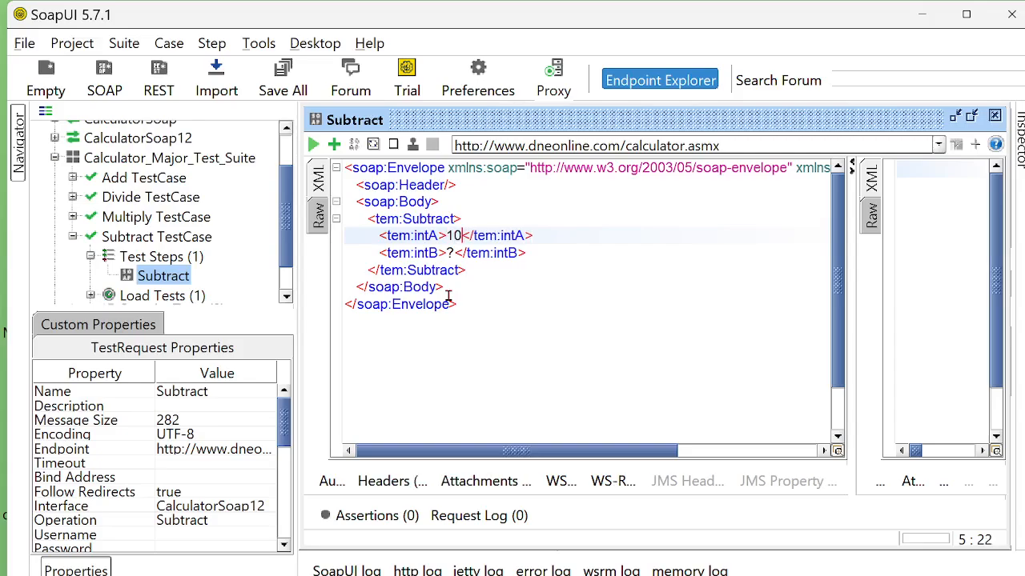
click(452, 252)
key(BackSpace)
text(500)
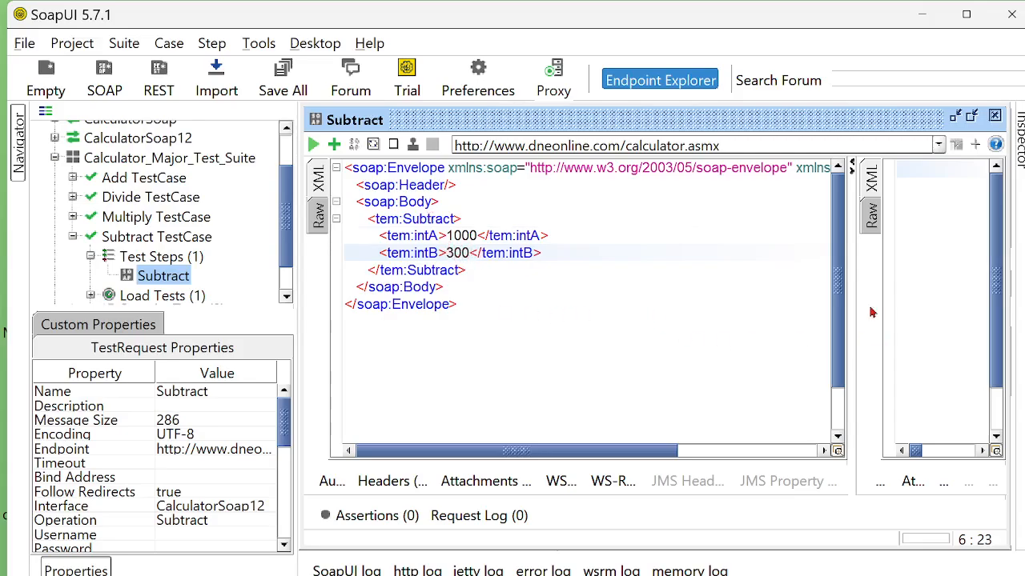
- Widen the response pane and add a Contains assertion checking for 700 to the Subtract test request
drag(851, 302, 672, 323)
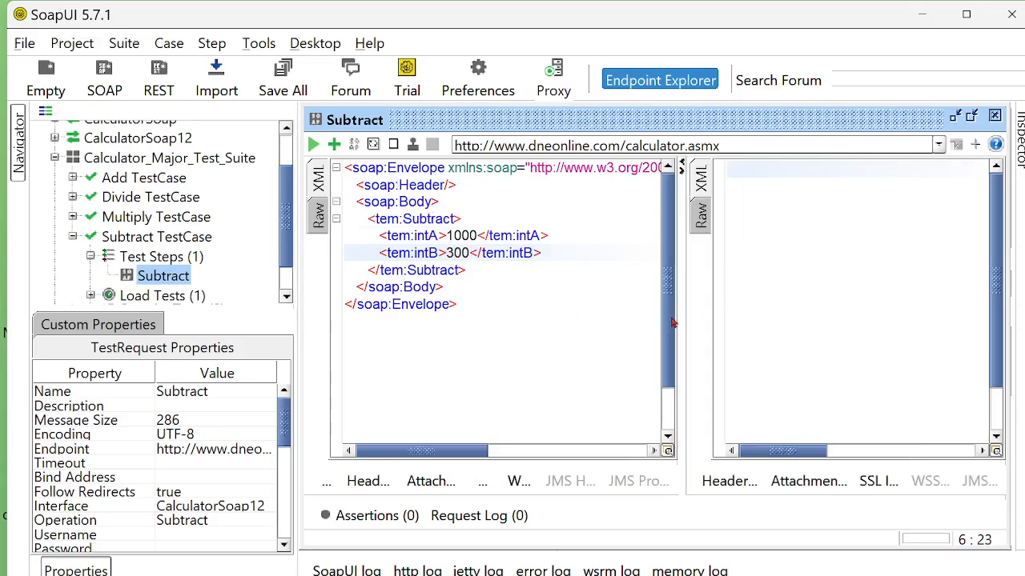
click(373, 516)
click(314, 390)
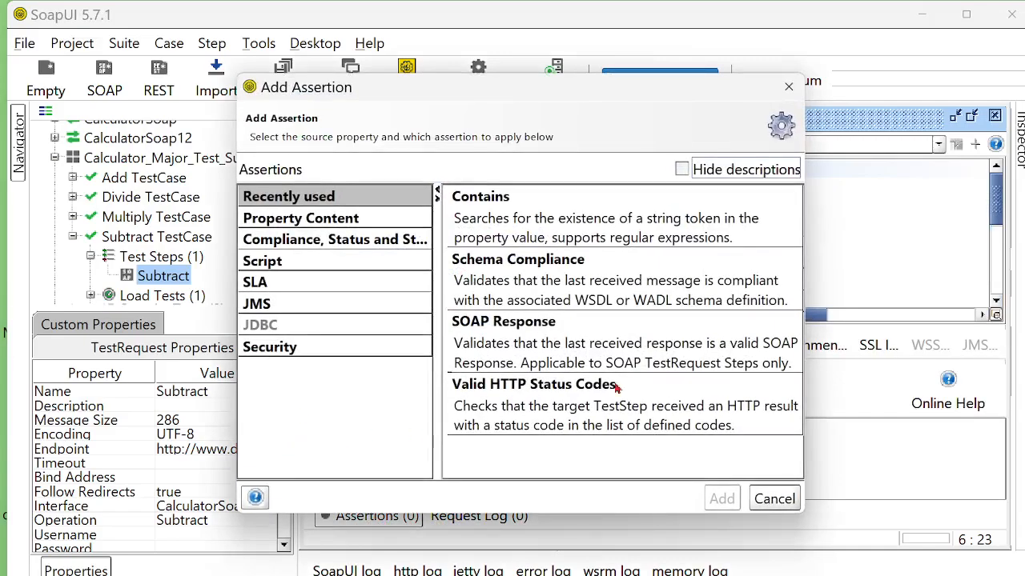
click(530, 235)
click(720, 497)
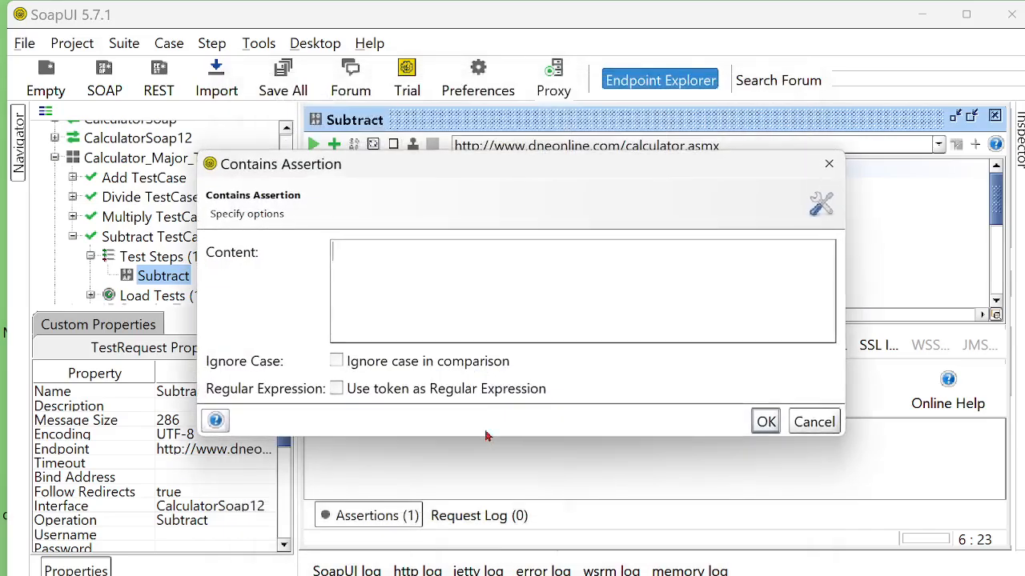
text(7)
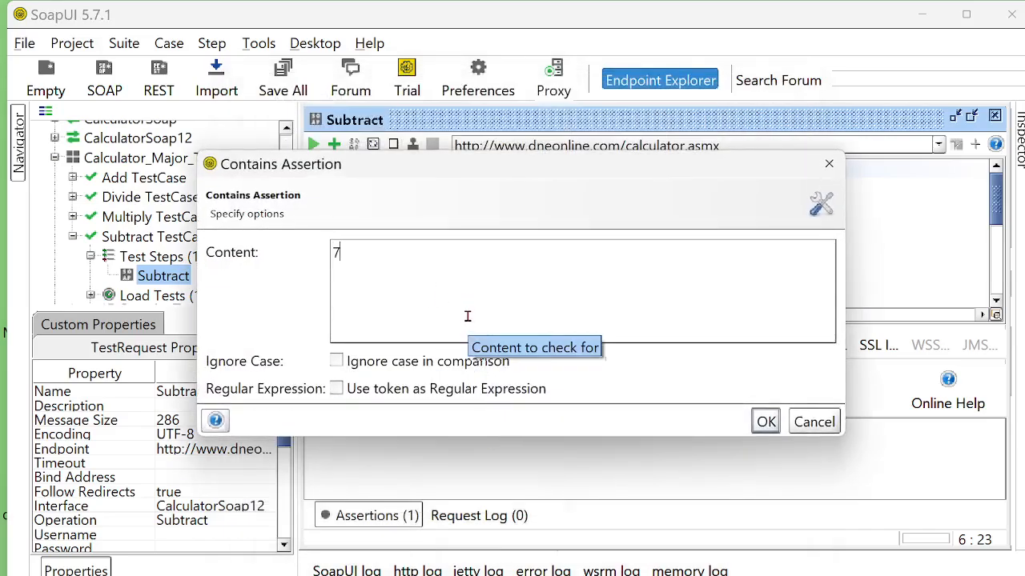
text(00)
click(768, 424)
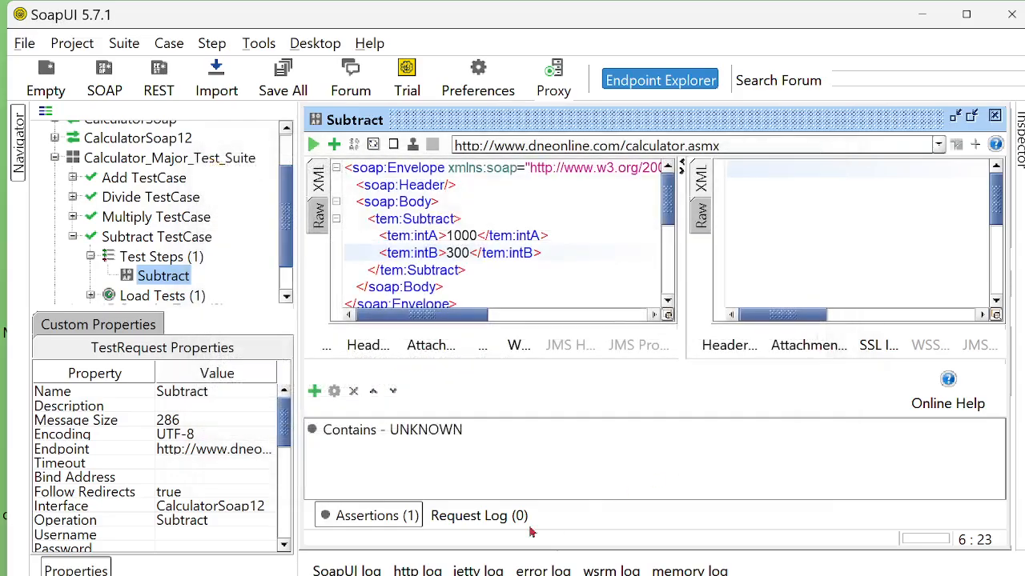
- Add a Valid HTTP Status Codes assertion with code 200 to the Subtract test request
click(314, 391)
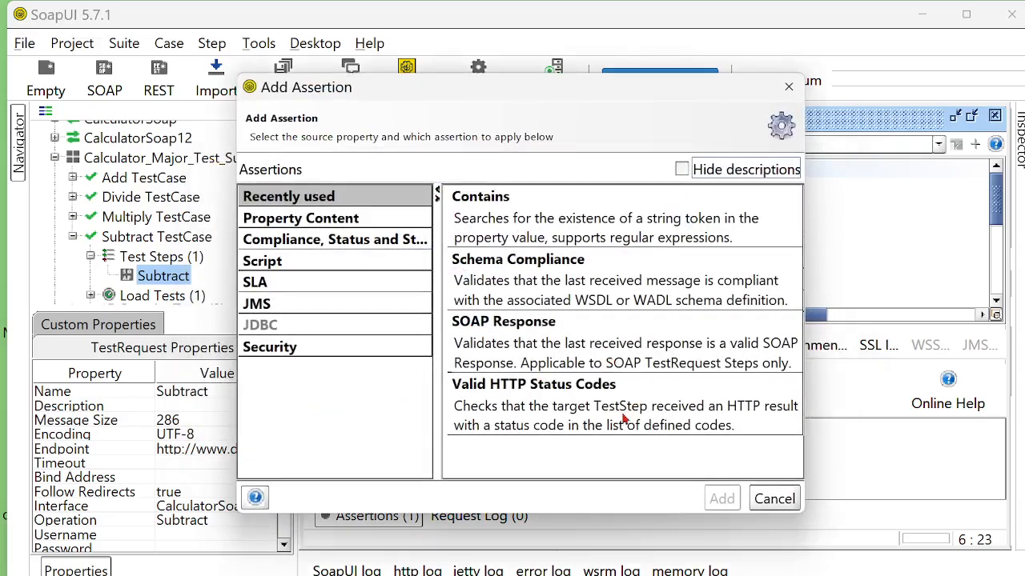
click(521, 427)
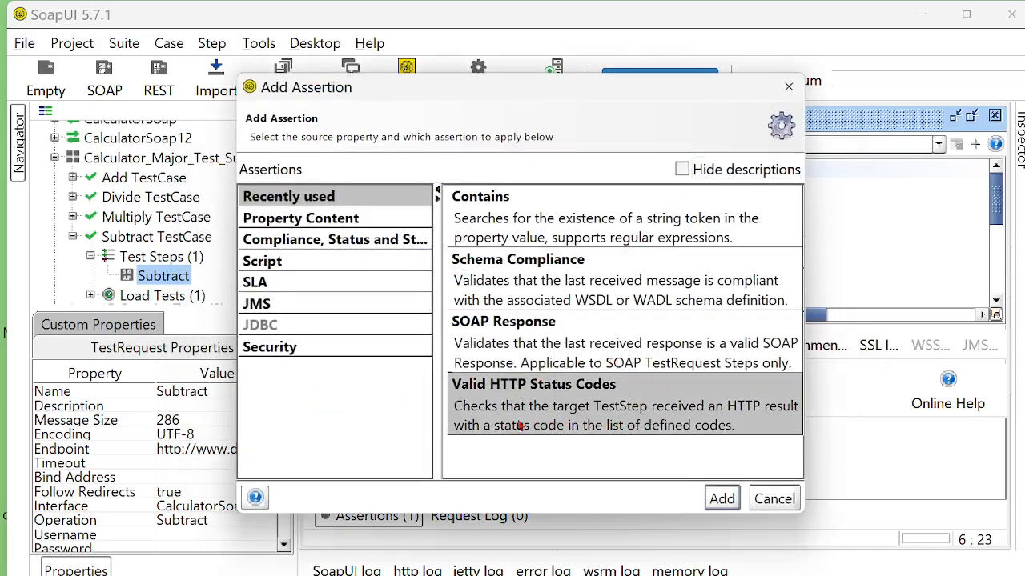
click(728, 499)
text(2)
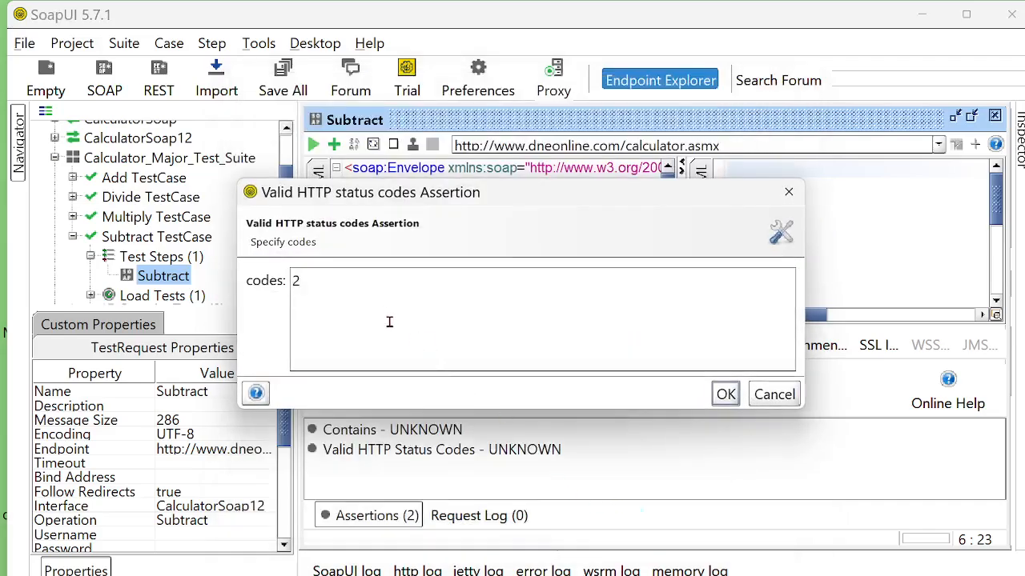
text(00)
click(725, 395)
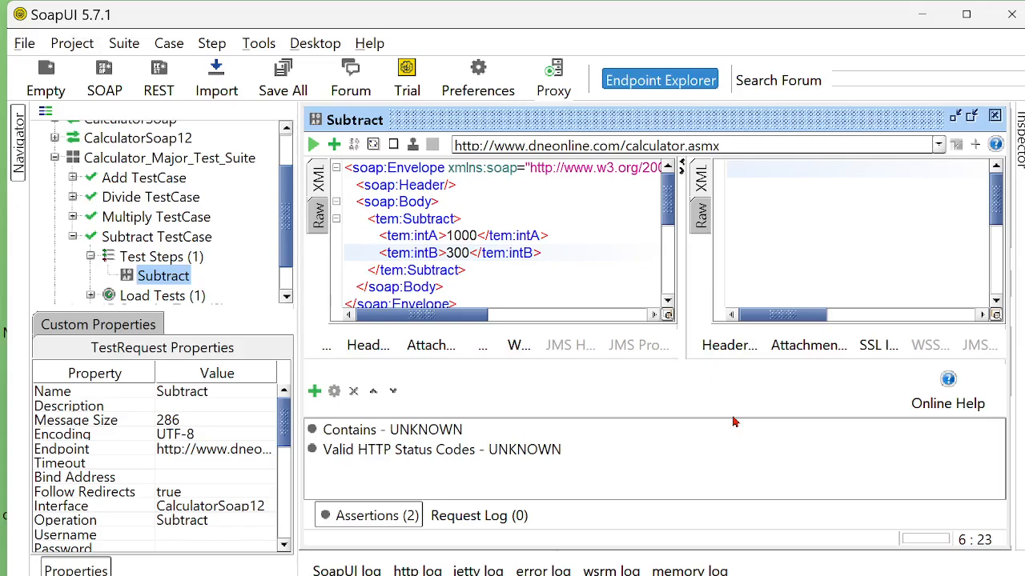
- Submit the Subtract test request and show its response as XML
click(313, 147)
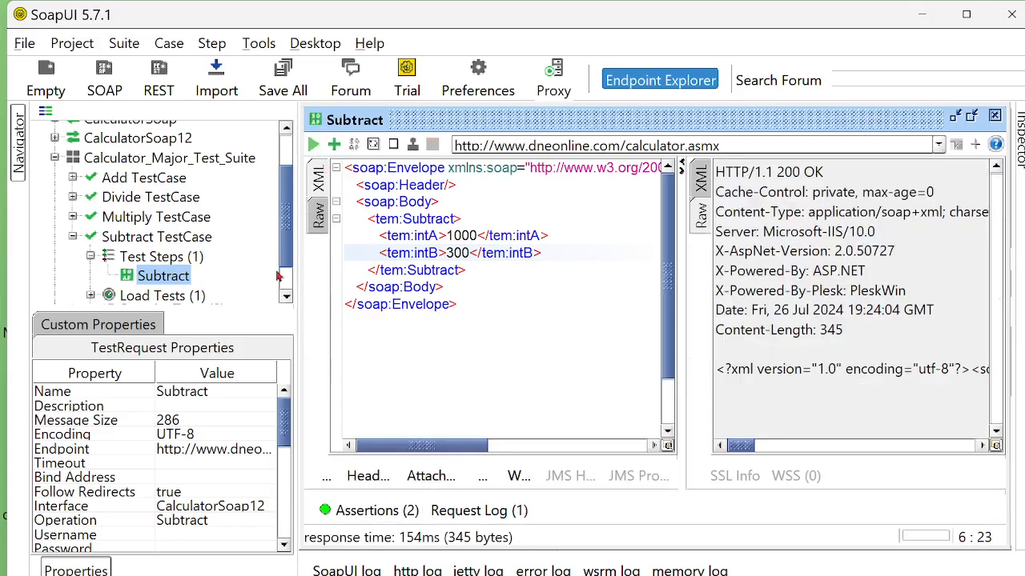
click(701, 183)
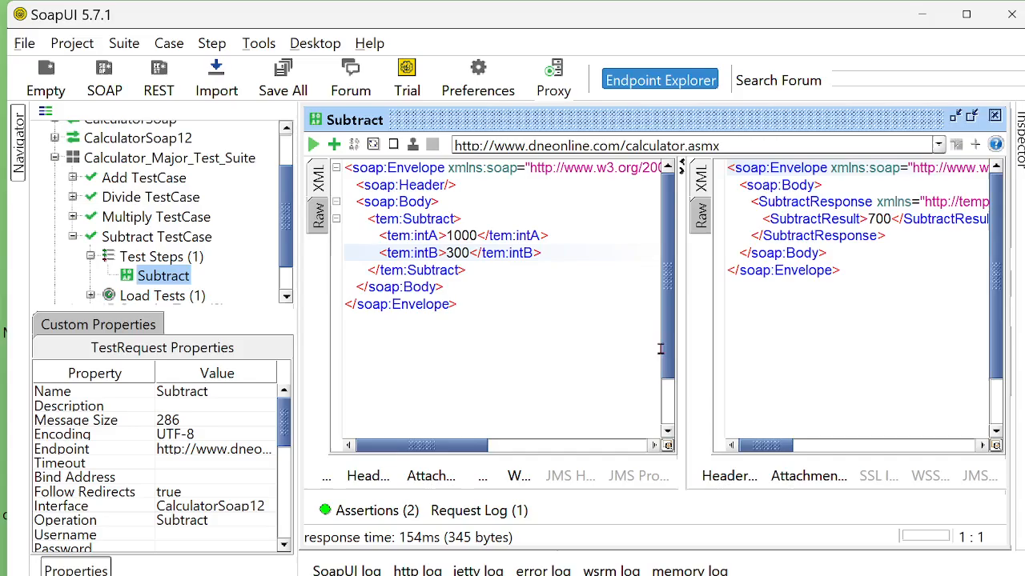
- Change the accepted code in the Subtract request's Valid HTTP Status Codes assertion to 201
click(358, 516)
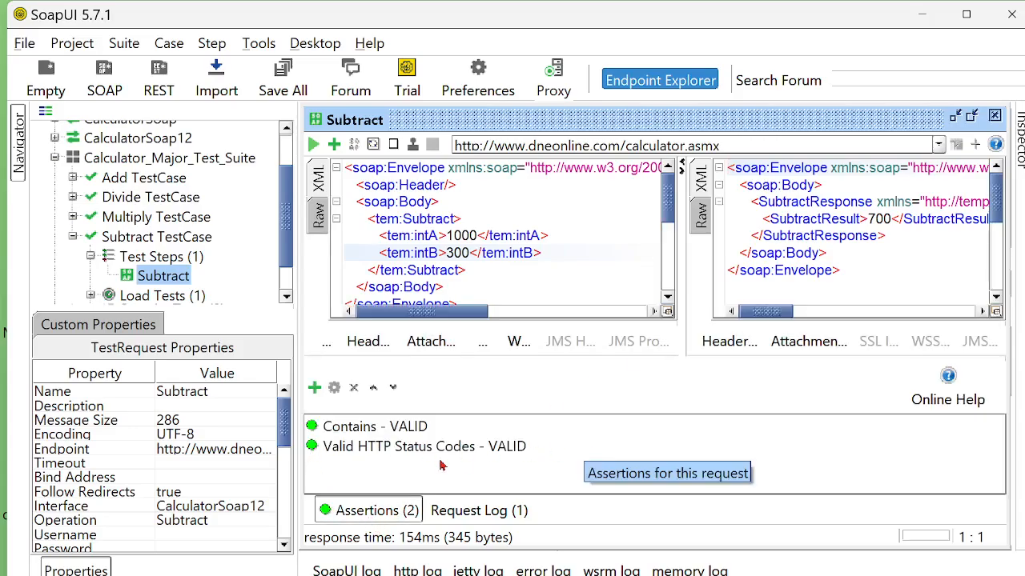
click(387, 451)
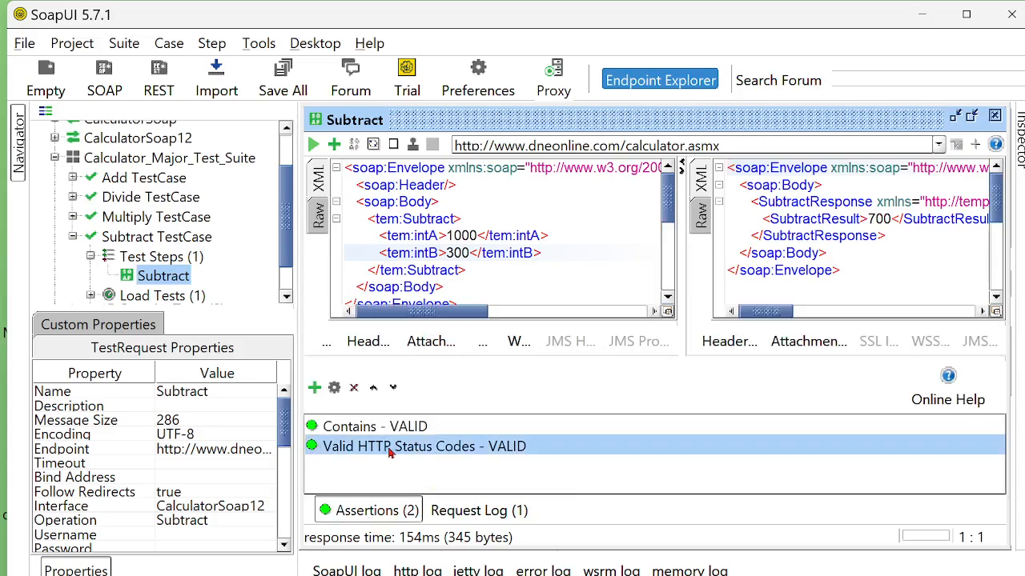
double_click(391, 452)
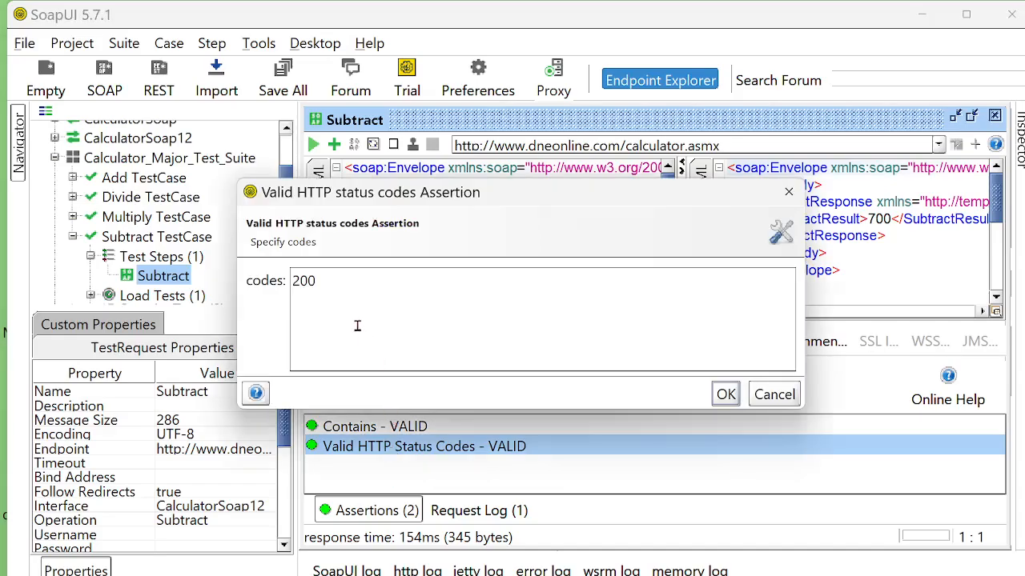
key(BackSpace)
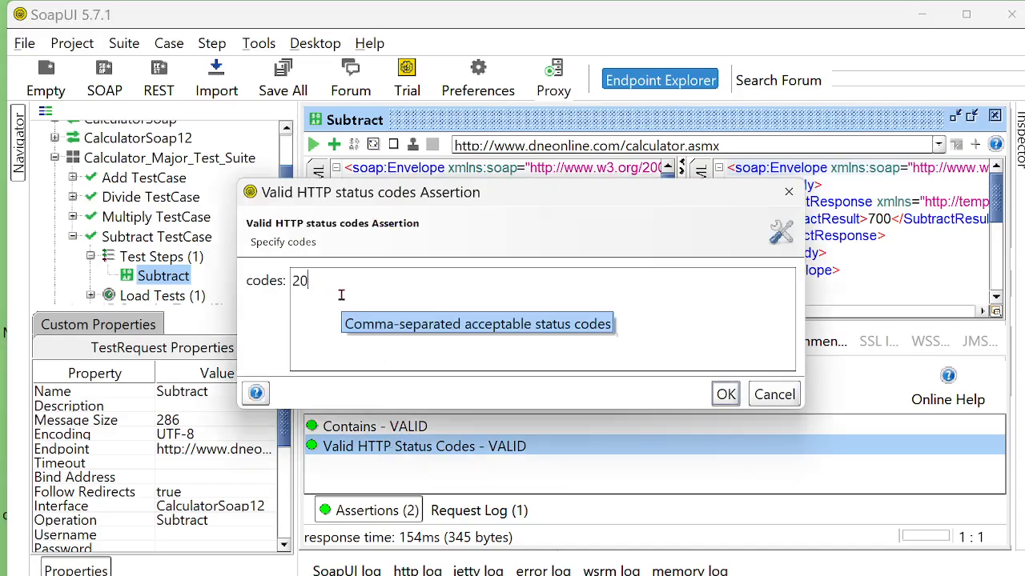
text(1)
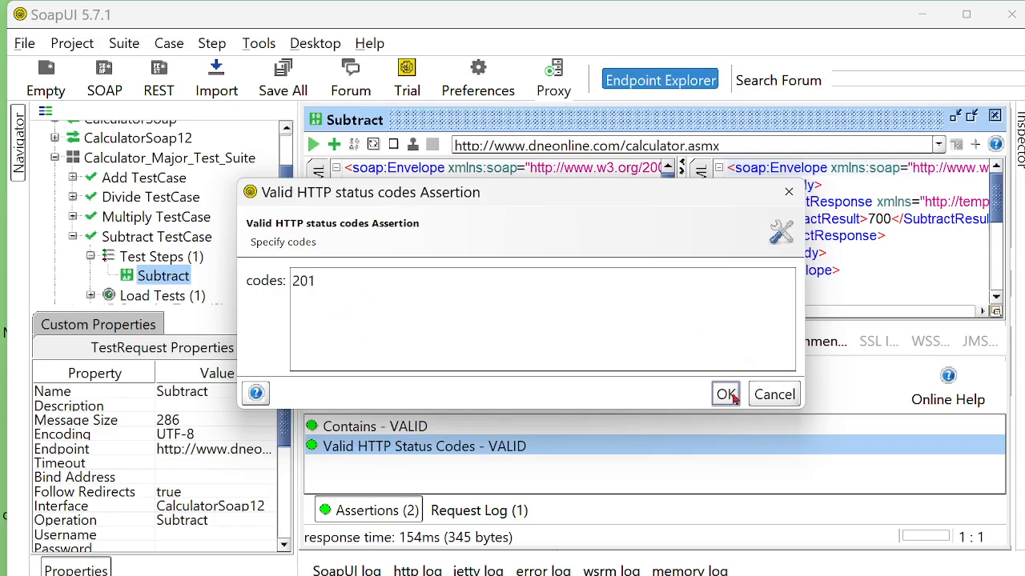
click(725, 393)
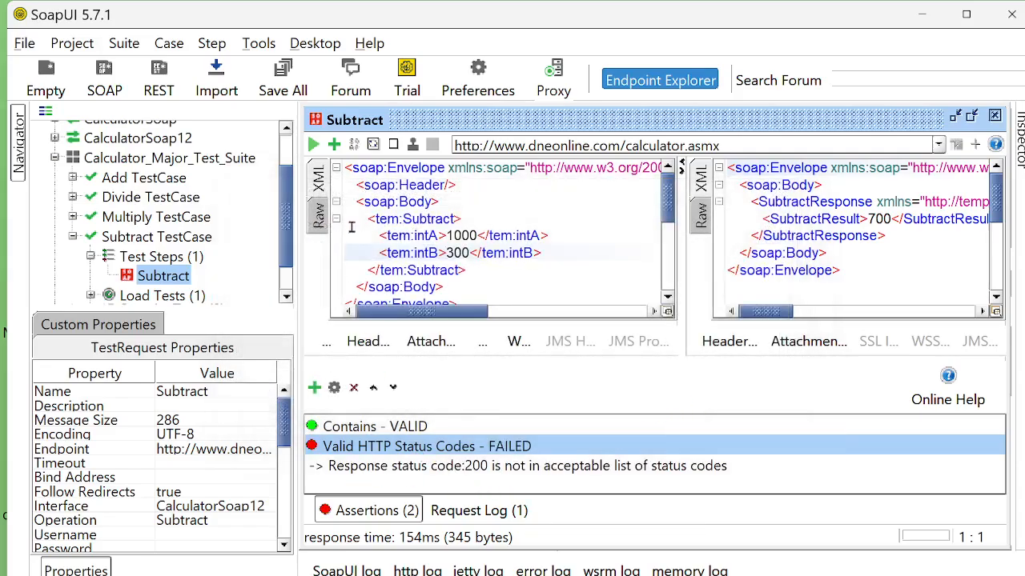
- Clear the previous Subtract response, resubmit the request and show the new response as XML
drag(862, 283, 632, 102)
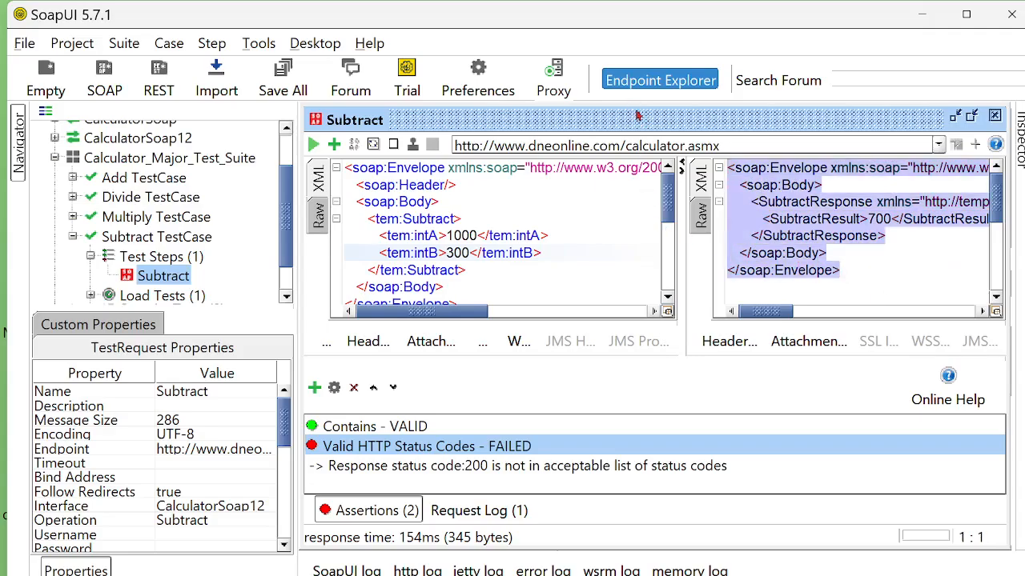
click(701, 215)
click(701, 185)
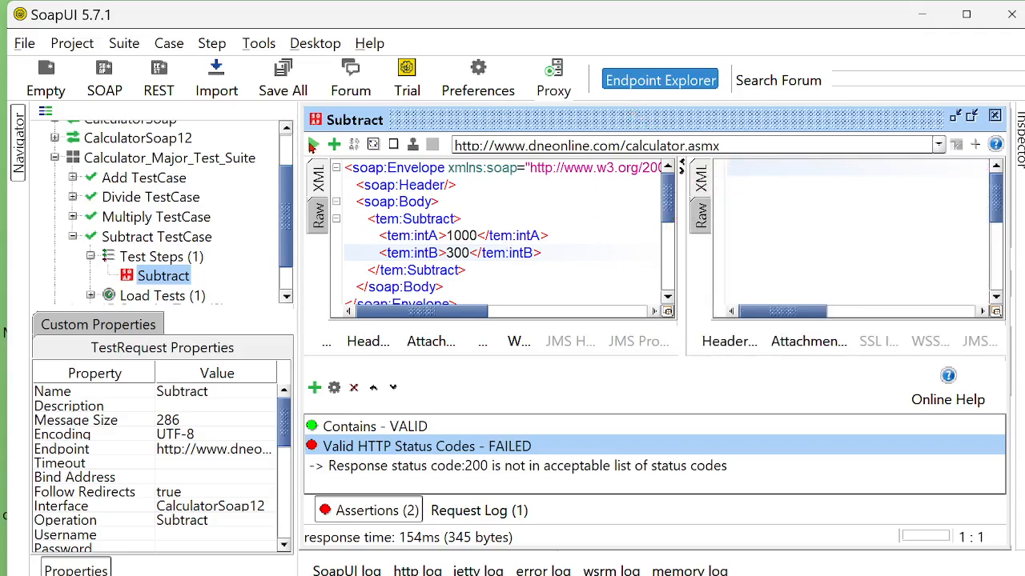
click(312, 145)
click(703, 185)
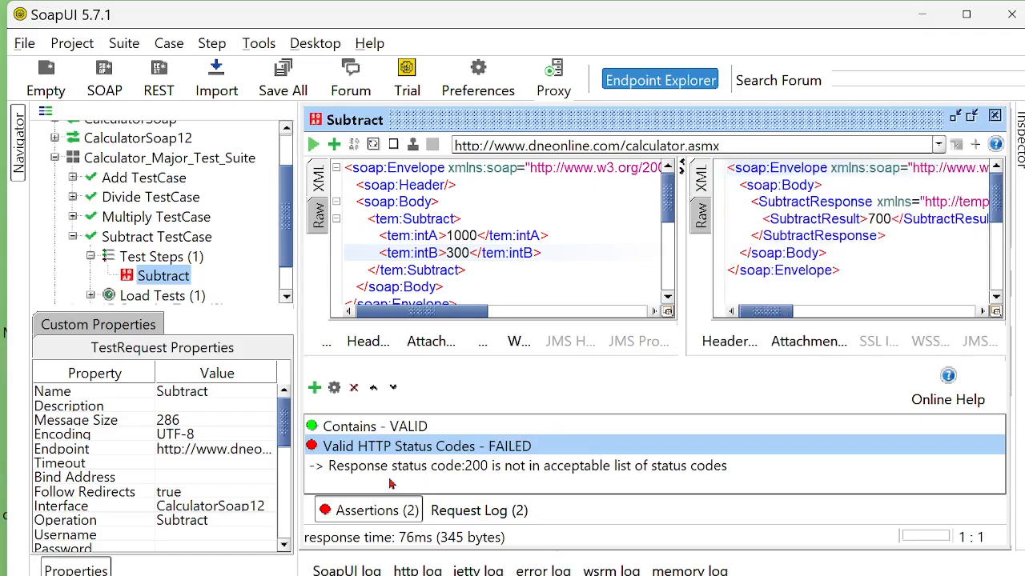
- Set the Subtract request's Valid HTTP Status Codes assertion back to 200 and display its request log
double_click(385, 447)
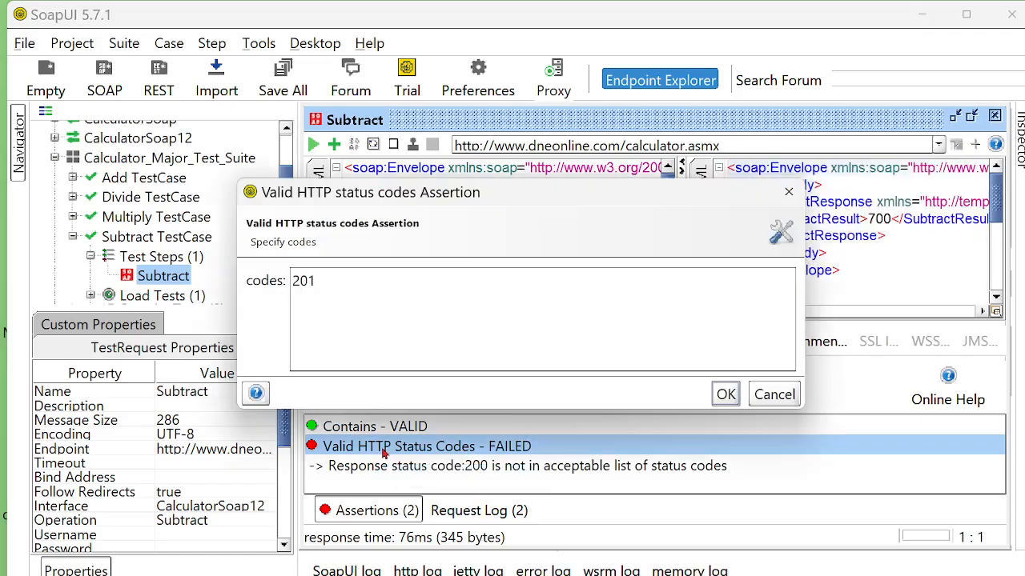
key(BackSpace)
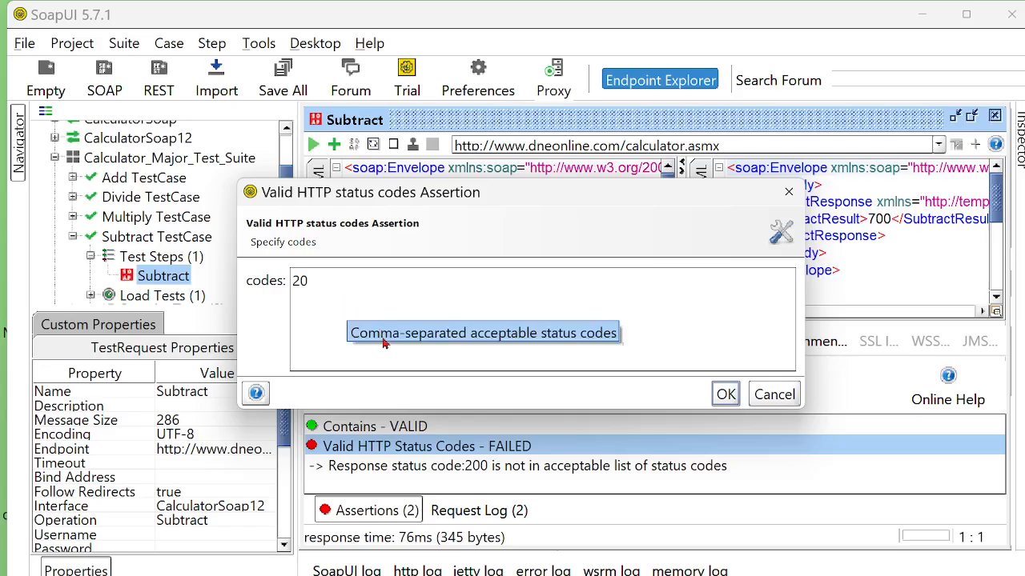
text(9)
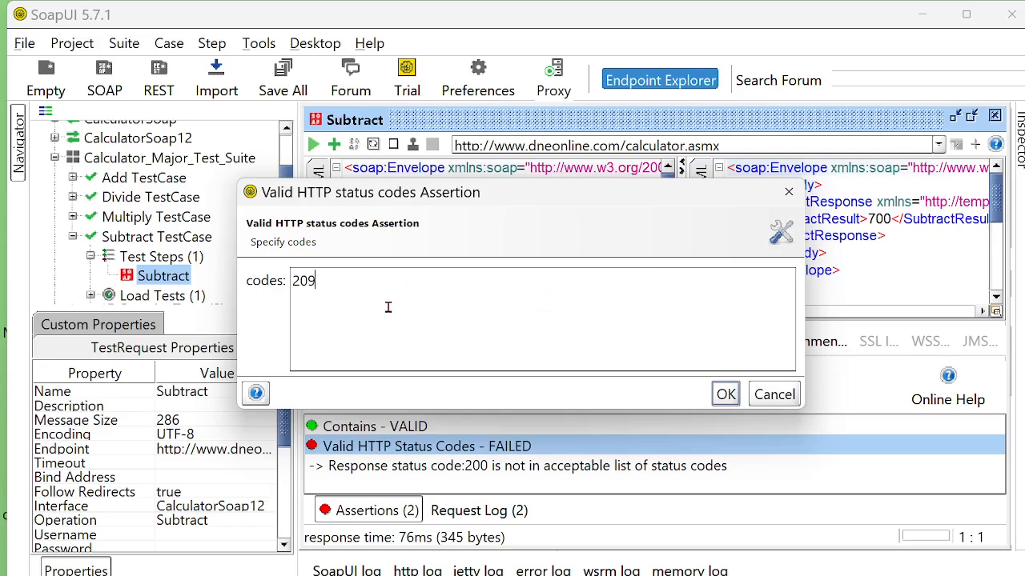
key(BackSpace)
text(0)
click(724, 395)
click(370, 511)
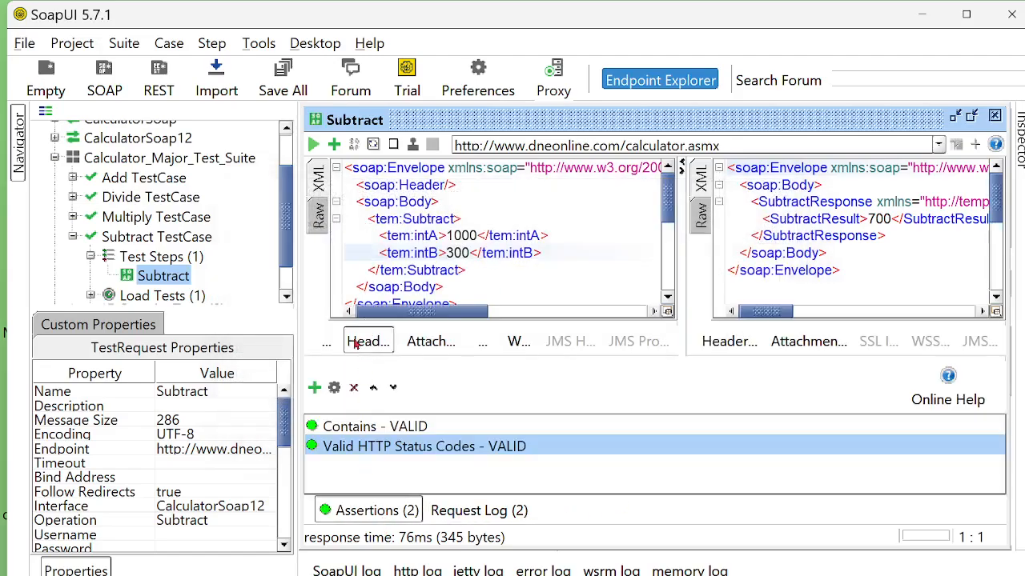
click(481, 512)
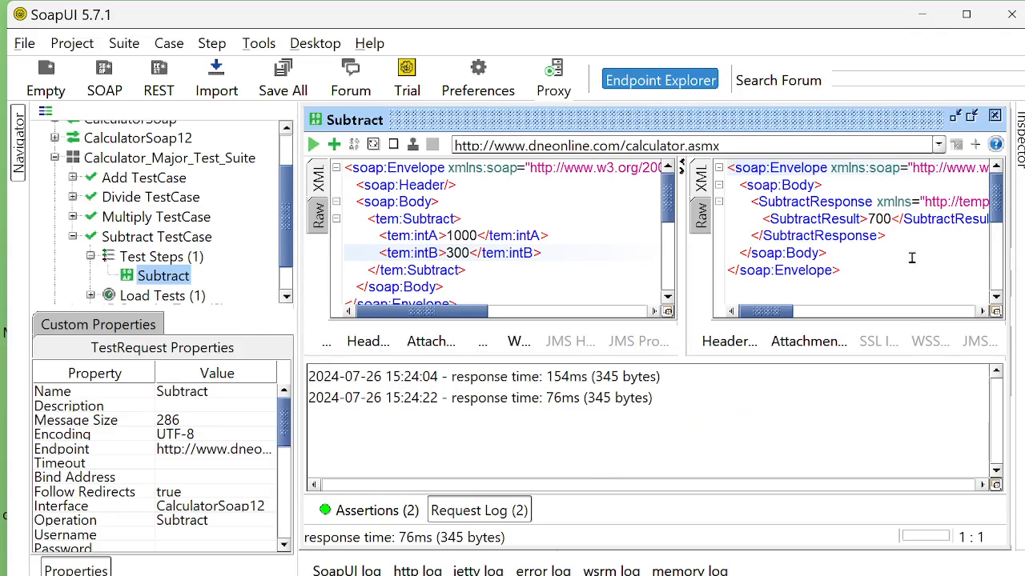
- Close the Subtract request and open the Multiply test request from the Multiply TestCase in Calculator_Major_Test_Suite
click(994, 116)
click(72, 237)
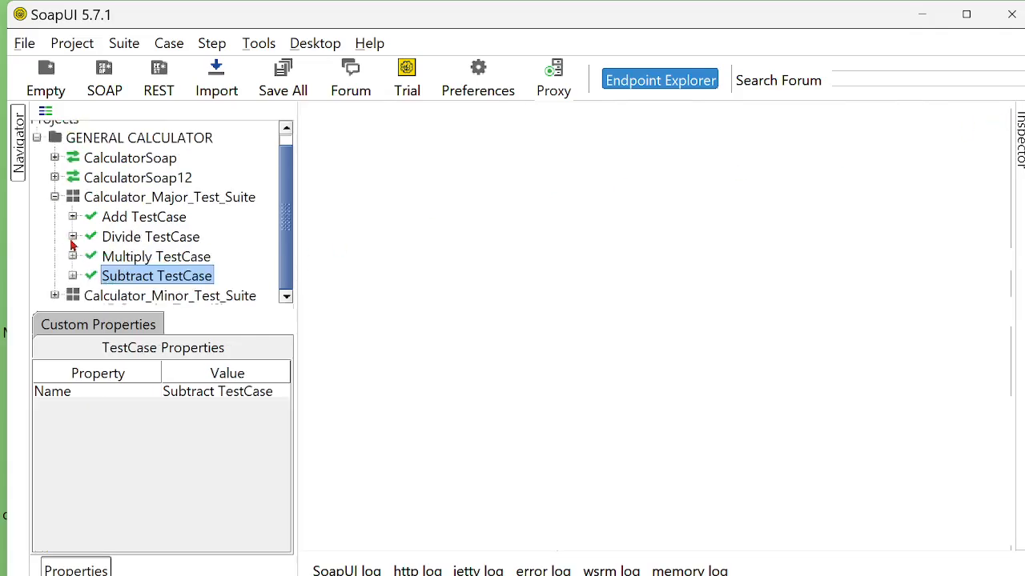
click(73, 257)
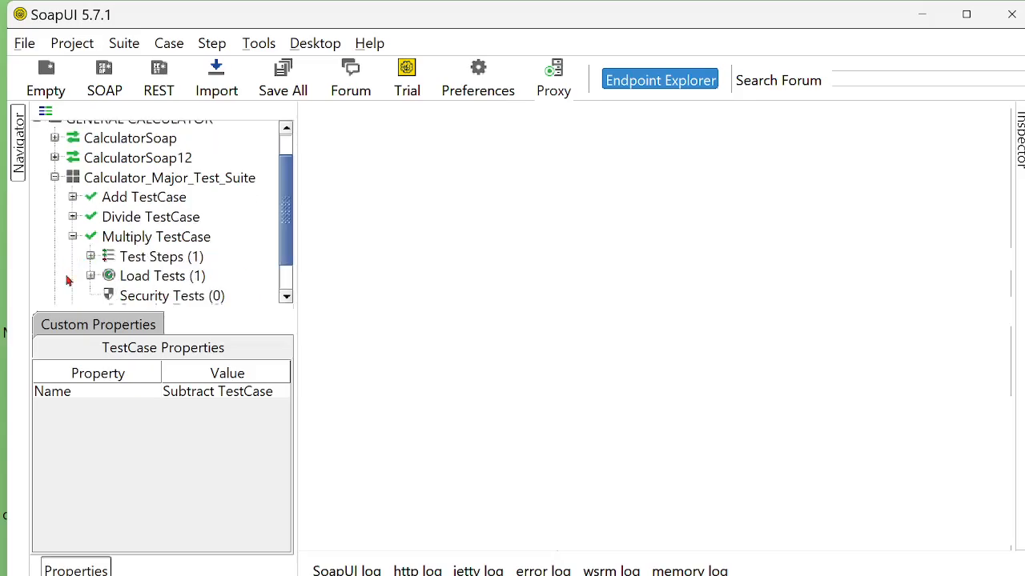
click(90, 257)
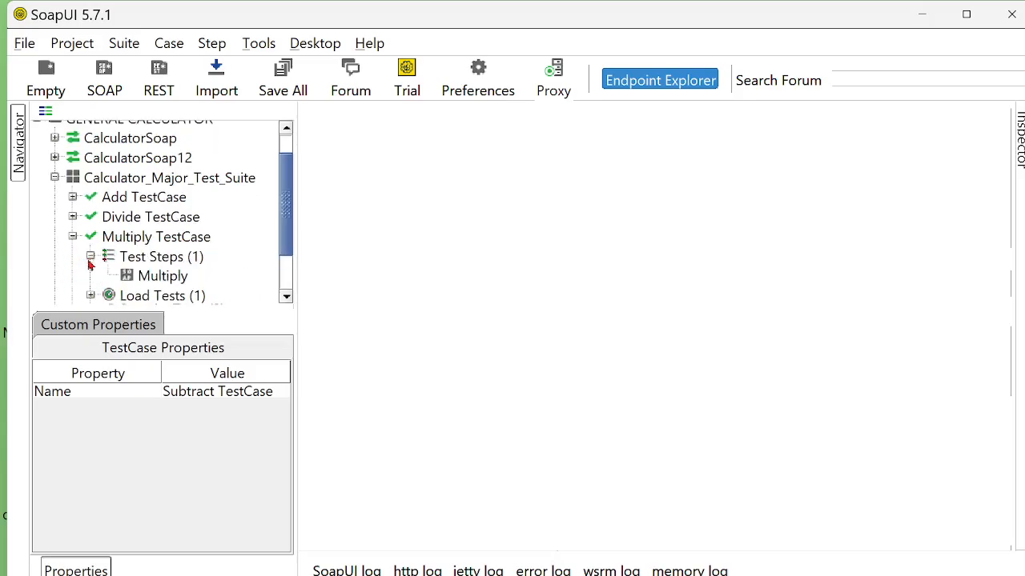
double_click(162, 276)
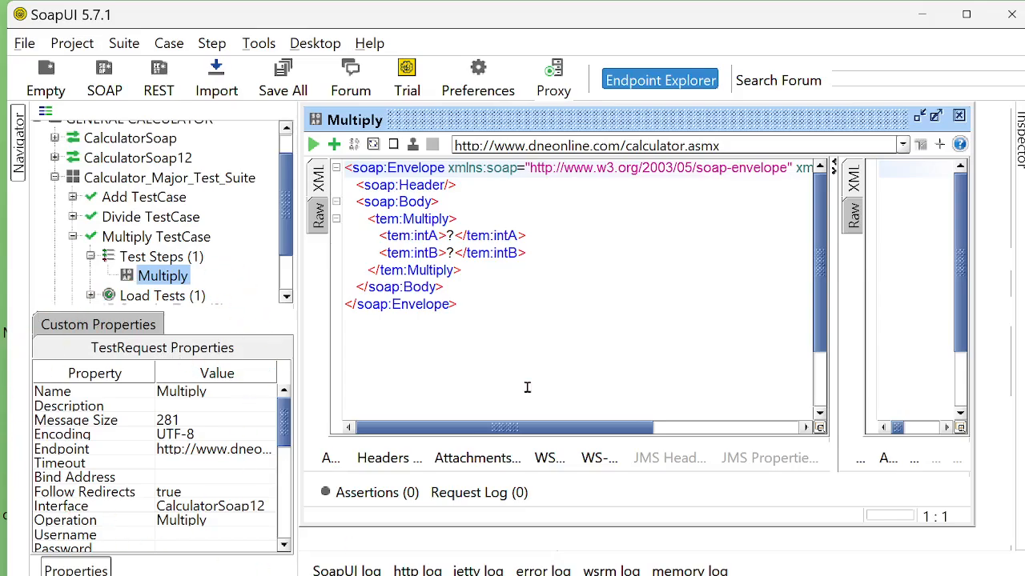
- Set intA to 100 and intB to 10 in the Multiply test request
click(451, 236)
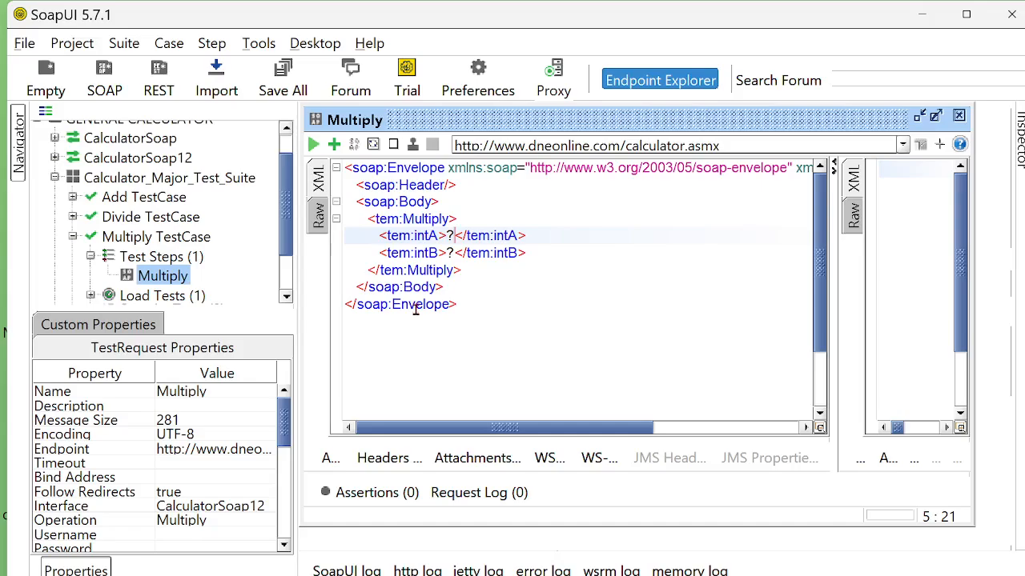
key(BackSpace)
text(100)
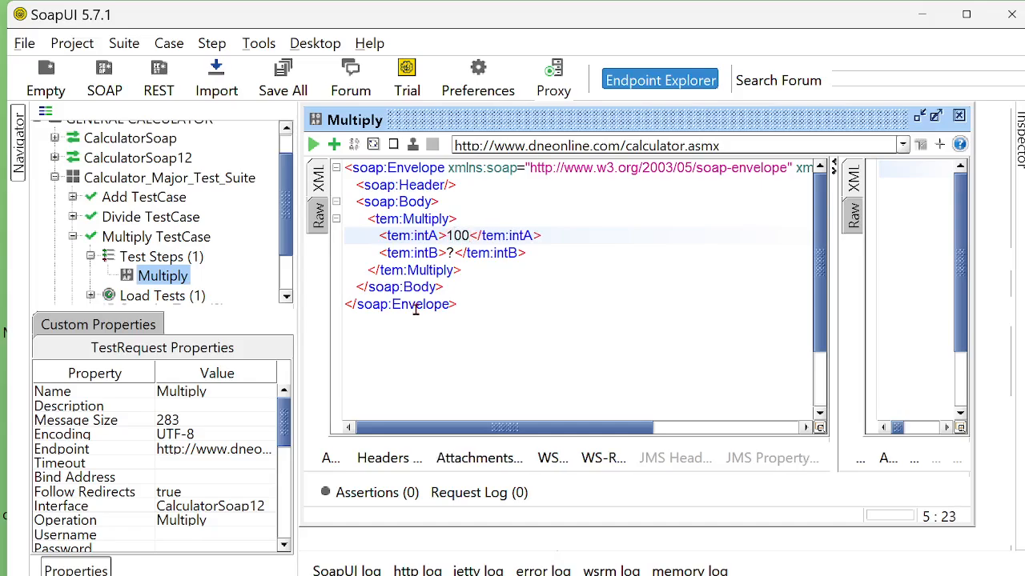
click(452, 253)
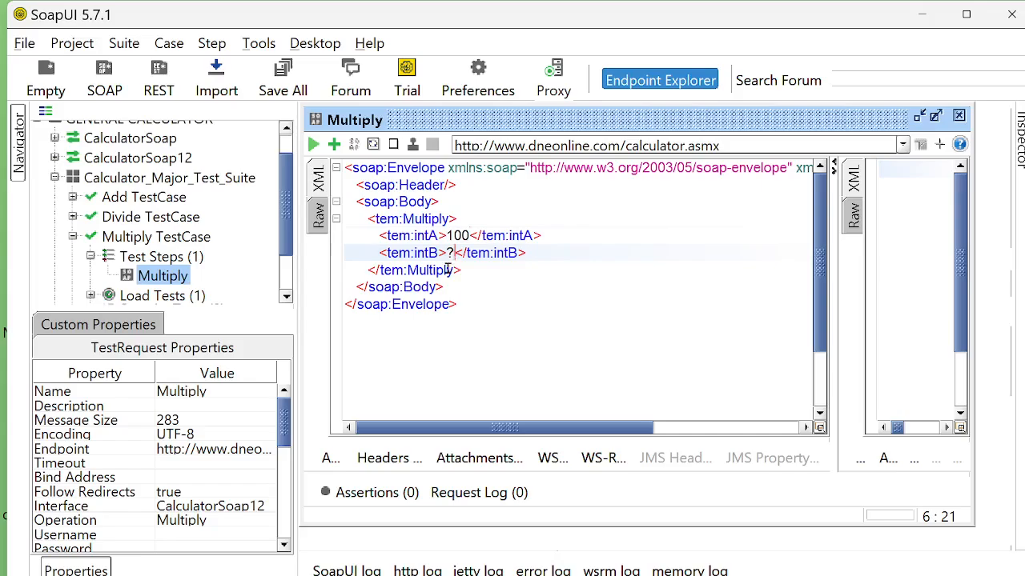
key(BackSpace)
text(10)
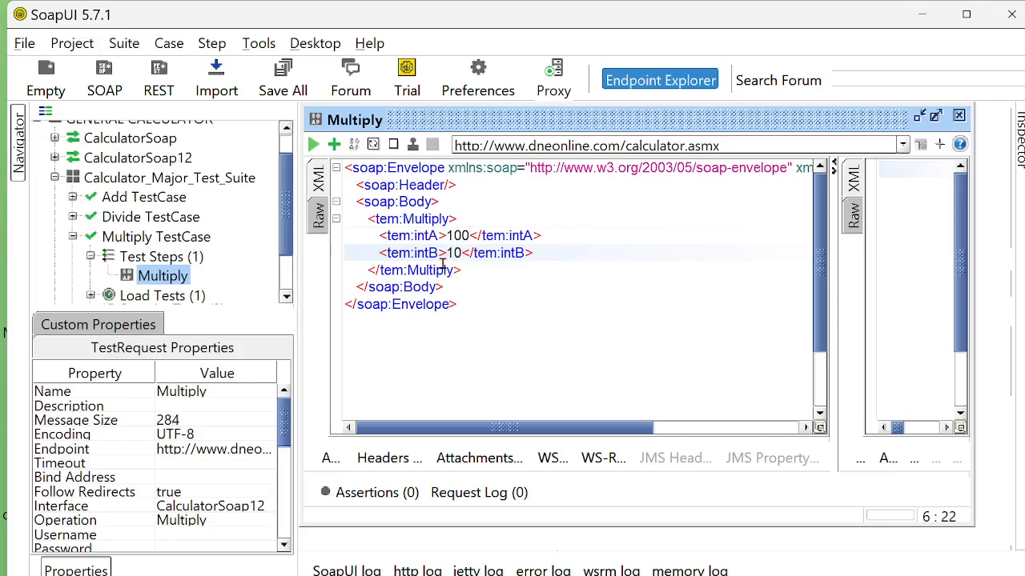
- Add a Contains assertion checking for 1000 to the Multiply test request
click(345, 493)
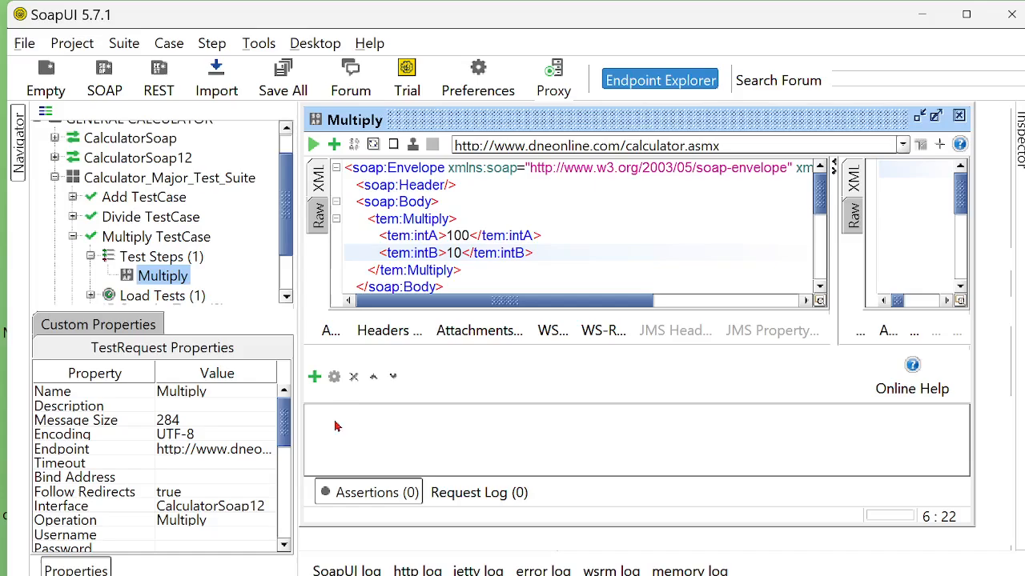
click(316, 377)
click(555, 228)
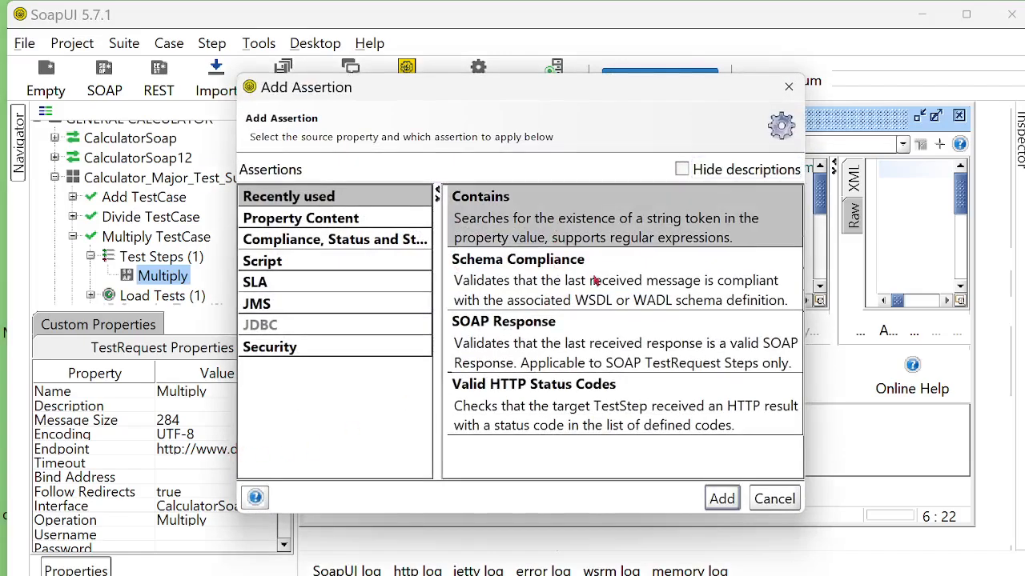
click(719, 499)
text(1)
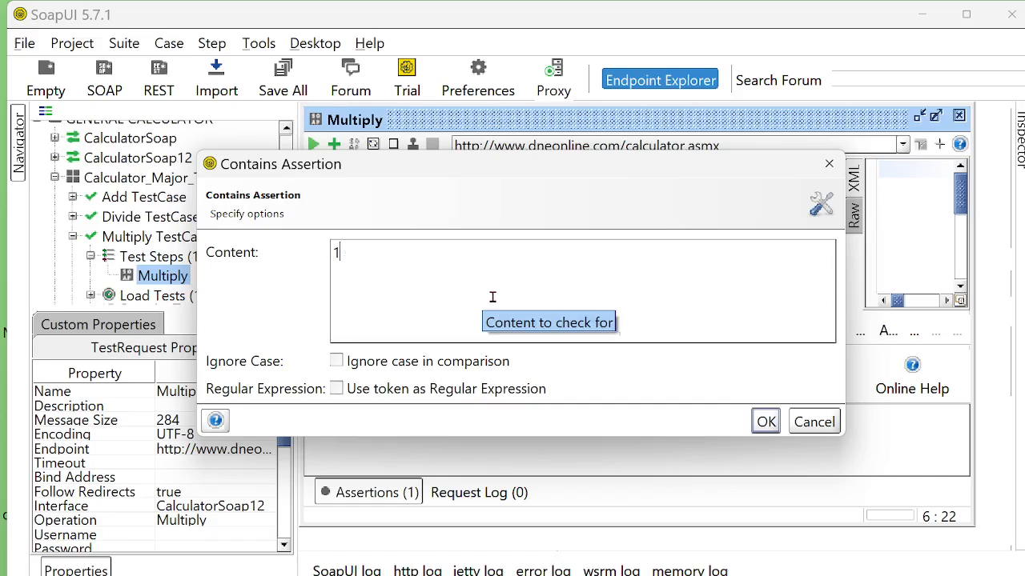
text(000)
click(765, 422)
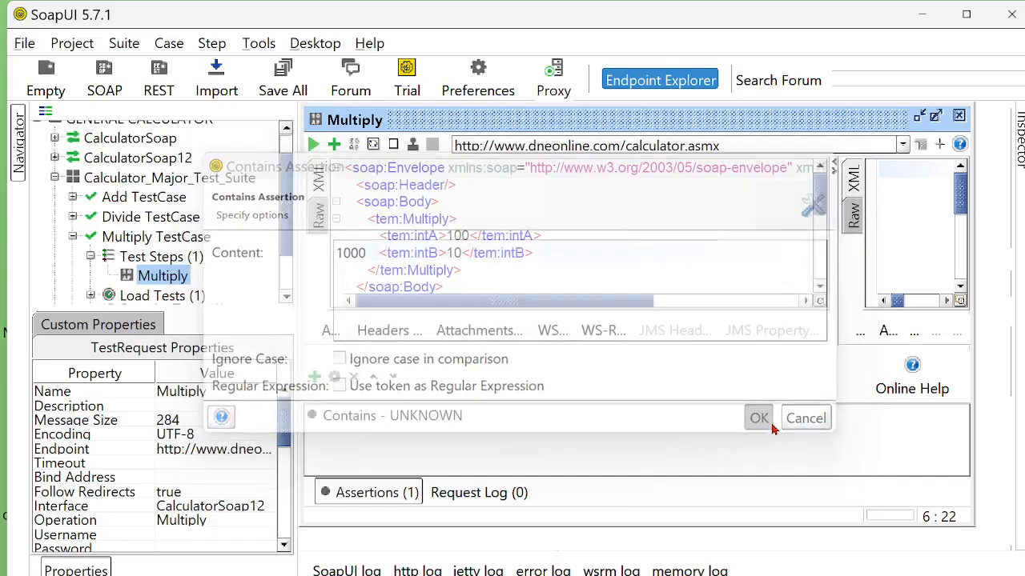
- Add a Valid HTTP Status Codes assertion with code 200 to the Multiply test request
click(317, 380)
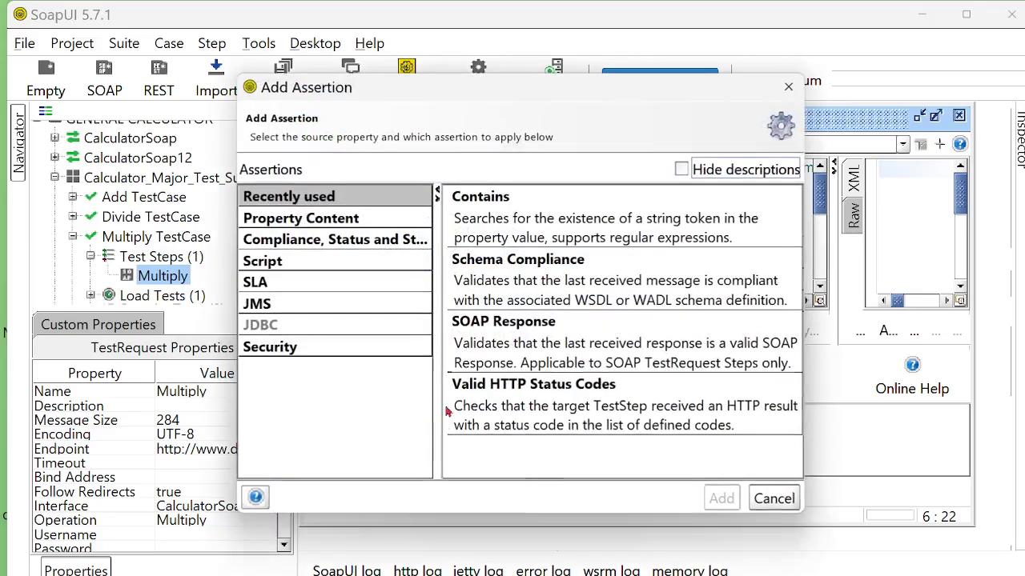
click(532, 406)
click(725, 500)
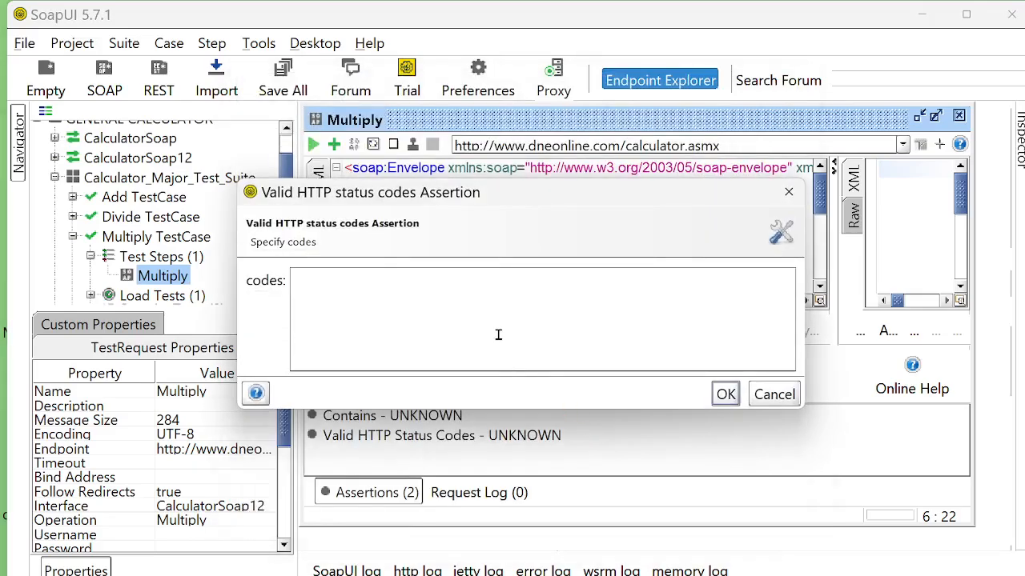
text(200)
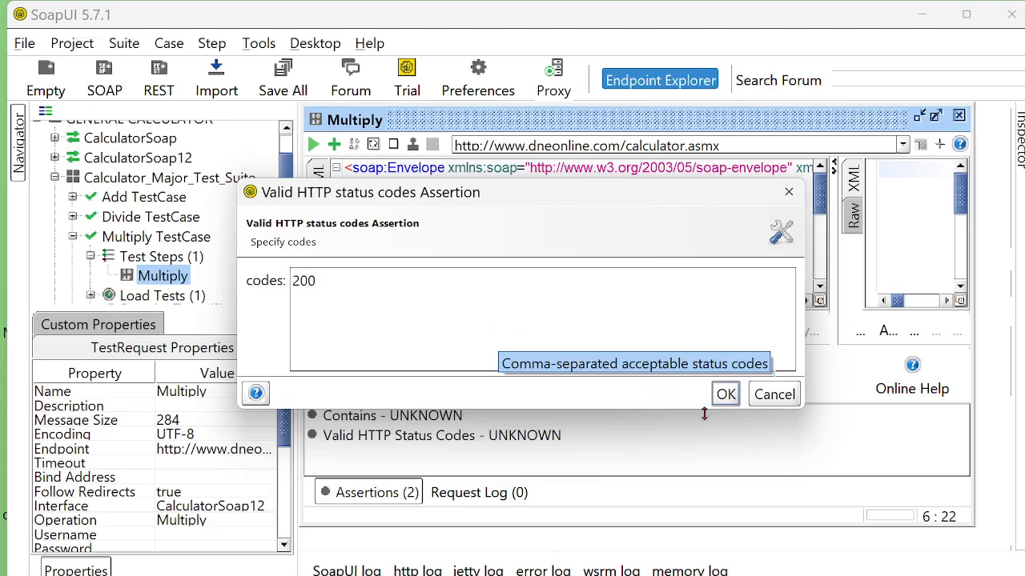
click(726, 394)
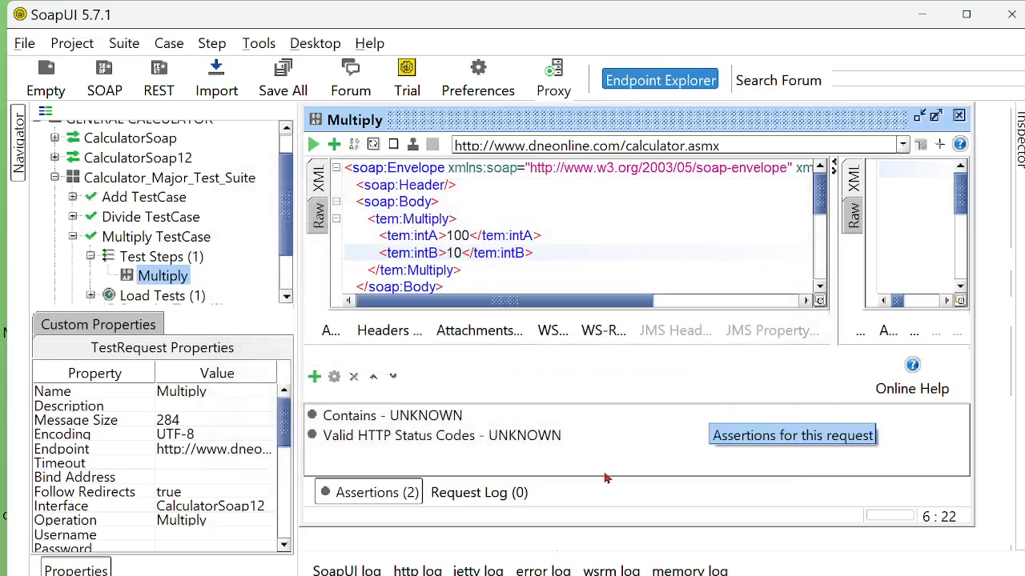
- Add a SOAP Response assertion to the Multiply test request
click(315, 376)
click(554, 353)
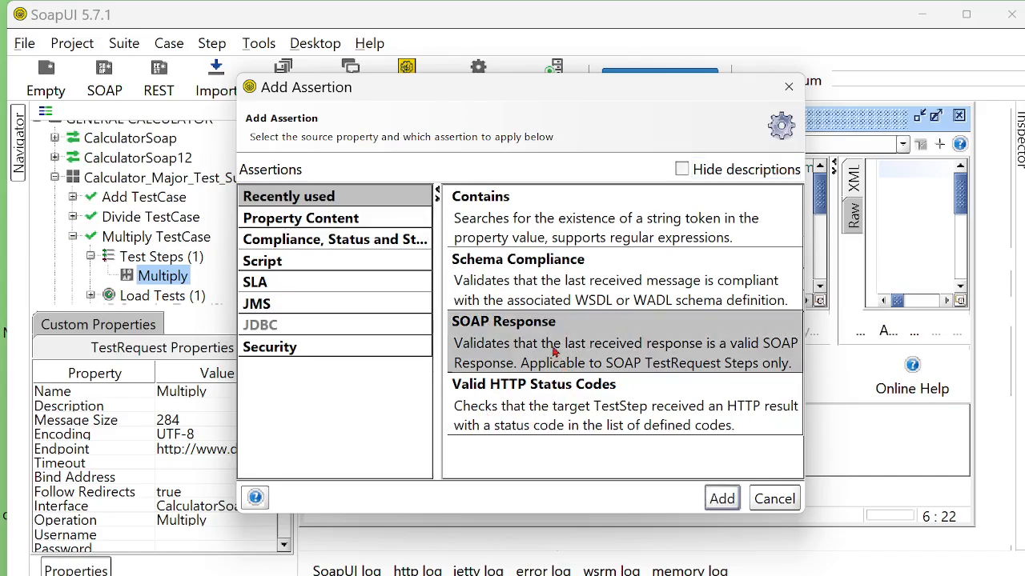
click(723, 500)
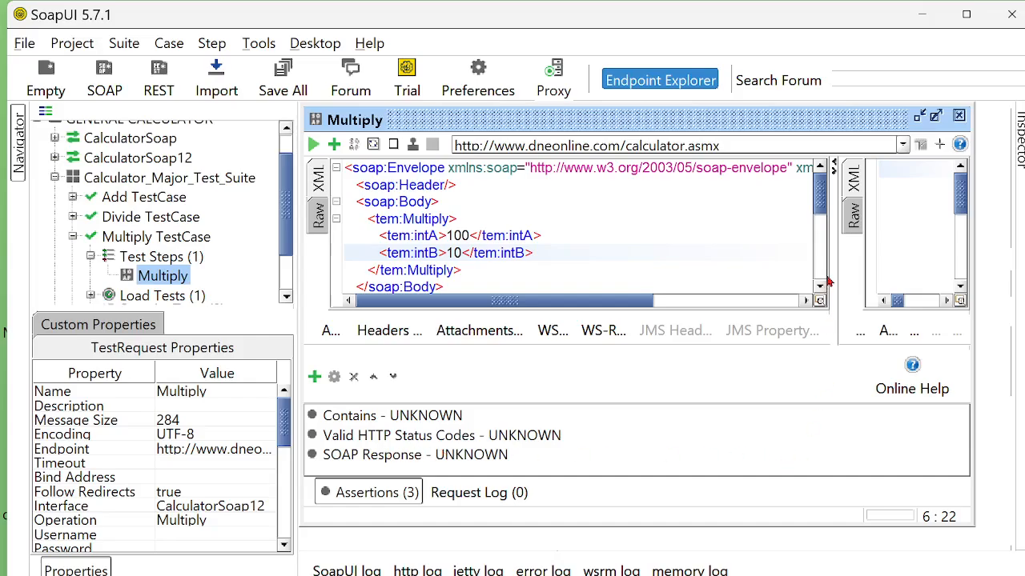
- Widen the response pane, then submit the Multiply test request and show its response as XML
drag(835, 261, 693, 263)
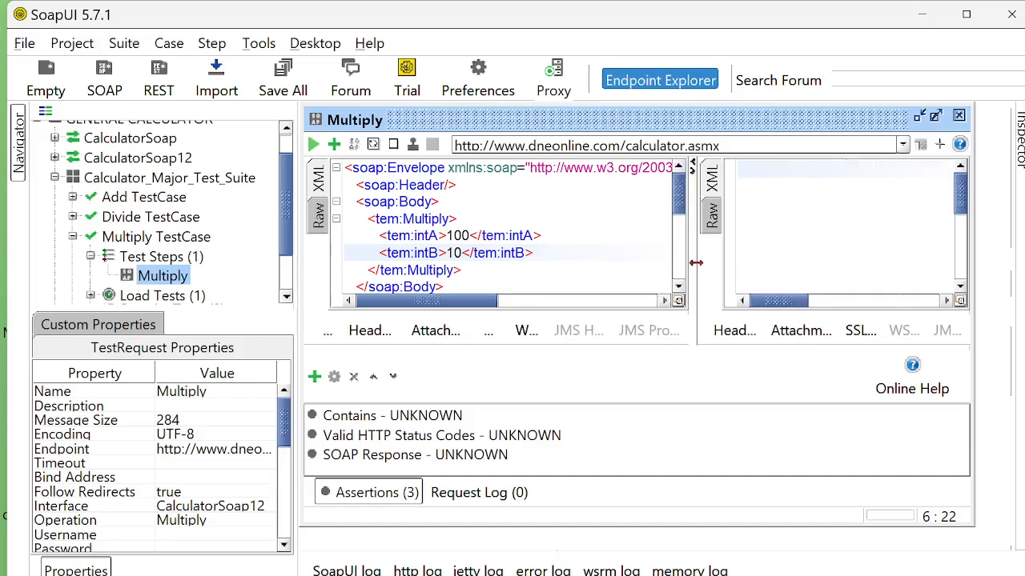
click(313, 145)
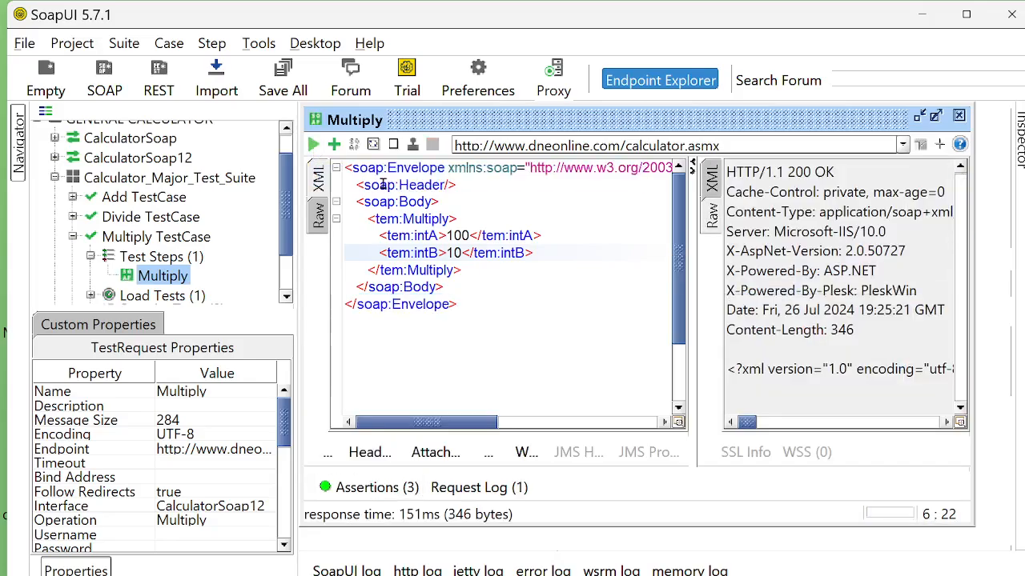
click(707, 189)
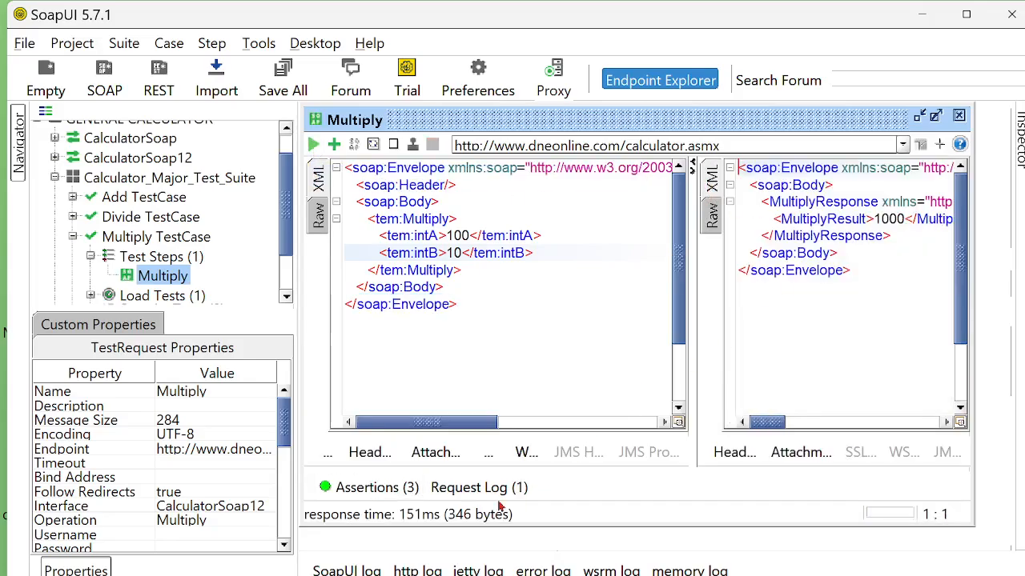
- Review the Multiply request's assertion results and request log, then close its editor and collapse Multiply TestCase
click(372, 490)
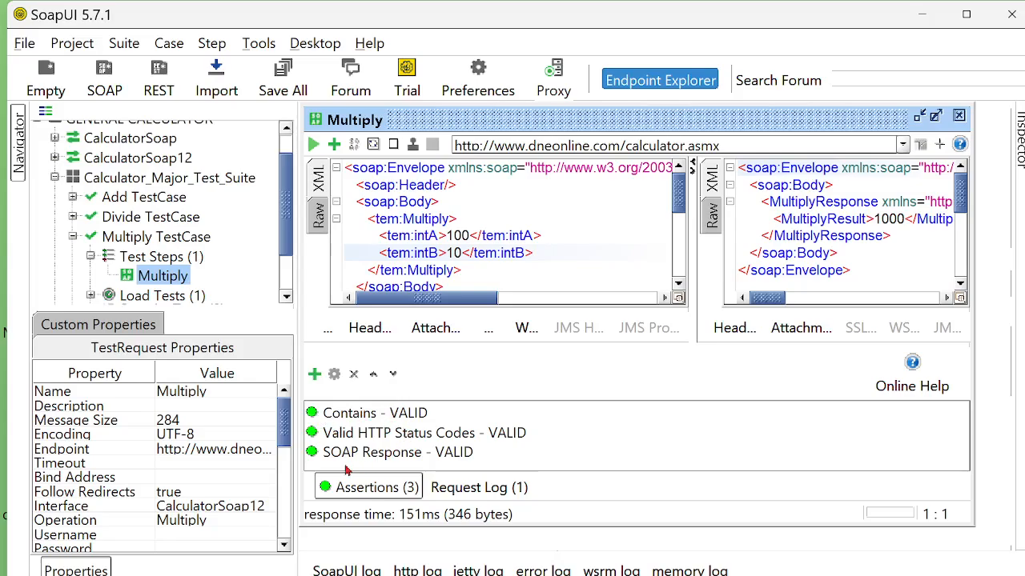
click(467, 493)
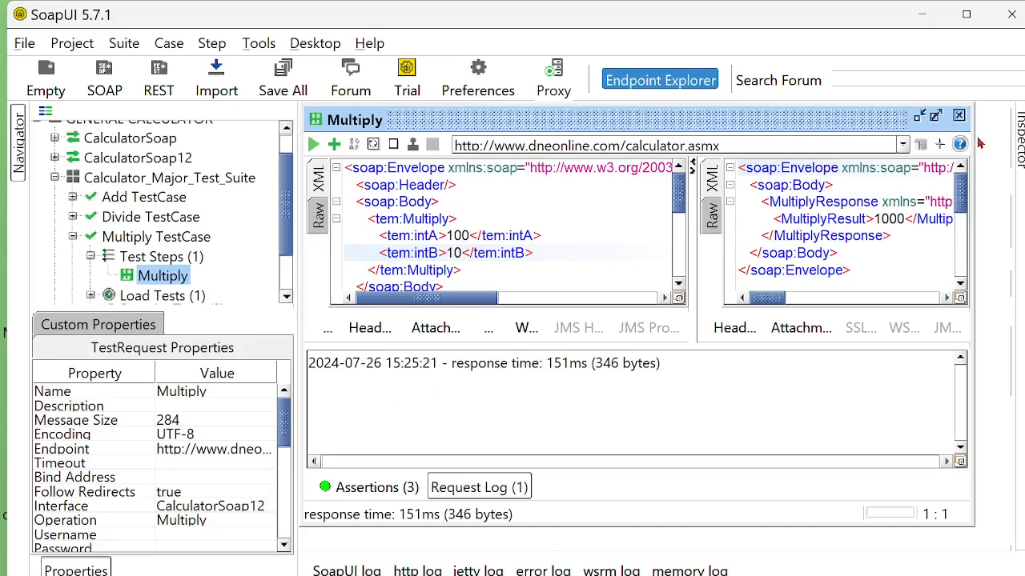
click(958, 116)
click(73, 237)
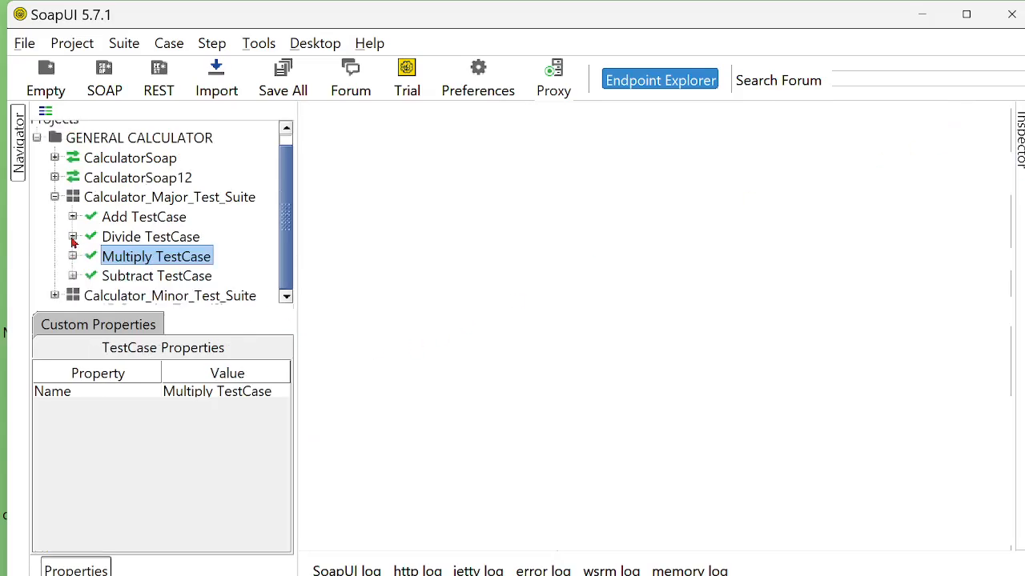
- Open the Divide test request from the Divide TestCase's test steps and maximize its editor
click(73, 217)
click(73, 218)
click(73, 237)
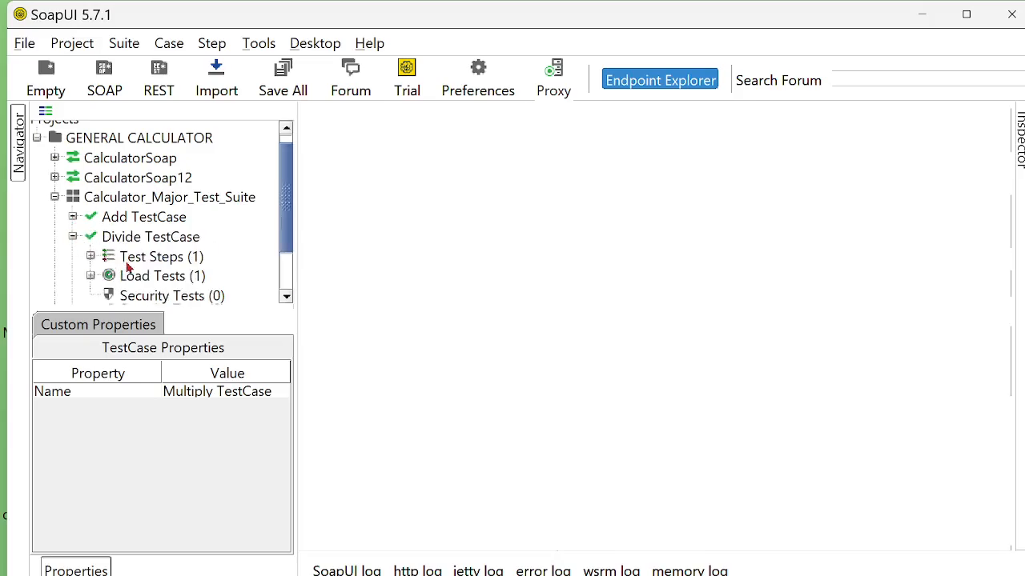
click(90, 256)
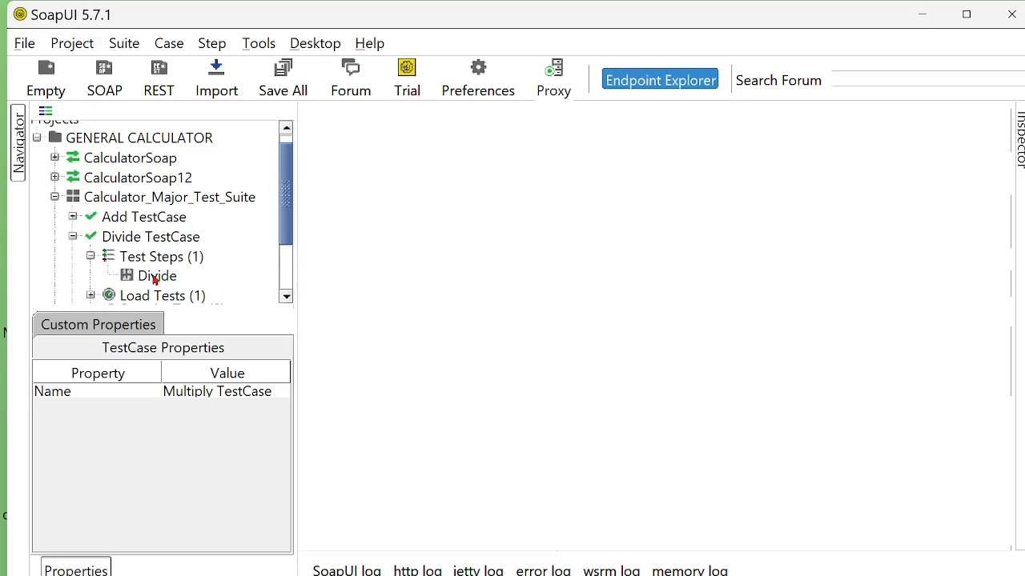
click(154, 276)
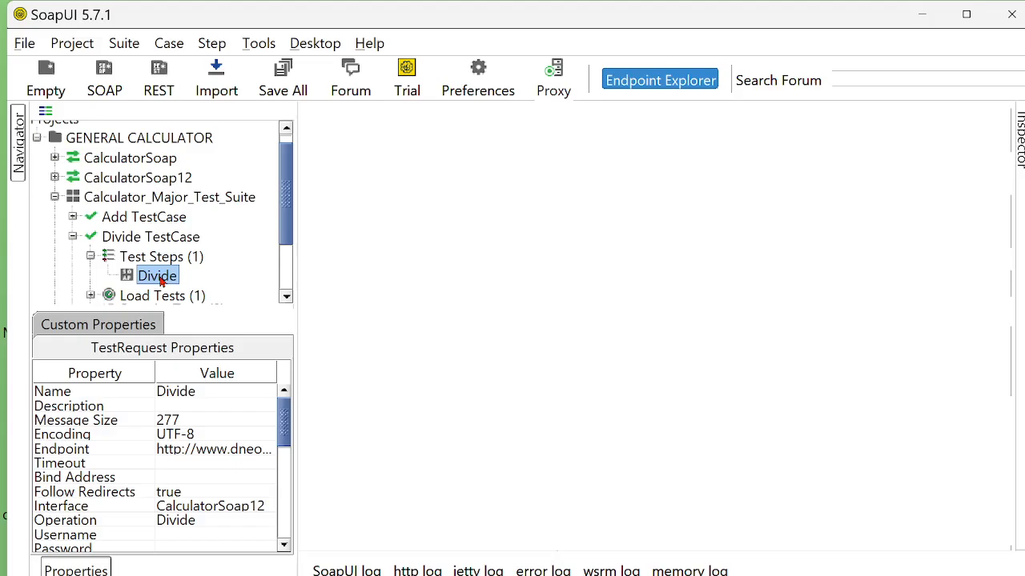
double_click(158, 277)
click(935, 117)
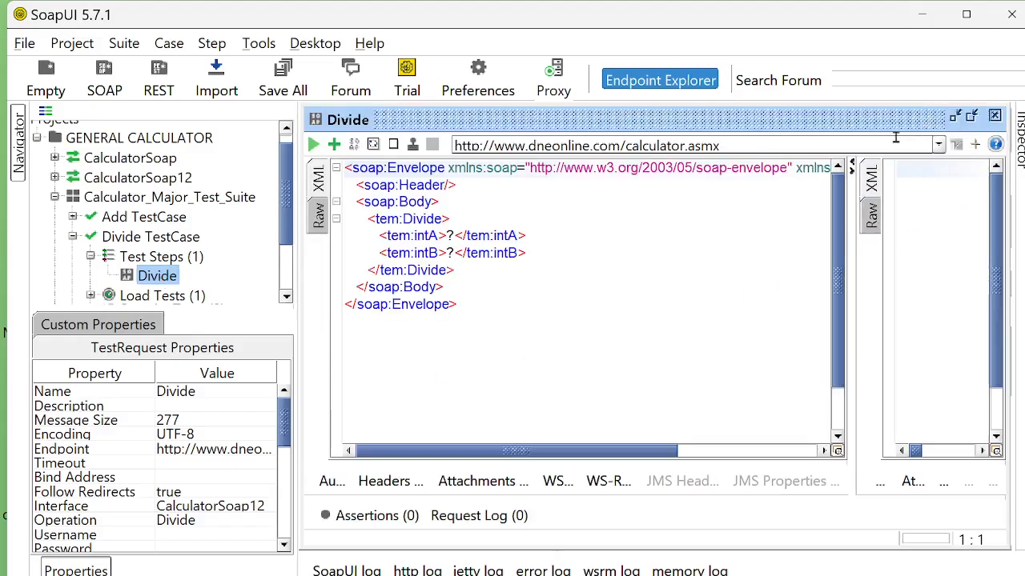
- Set intA to 5000 and intB to 5 in the Divide test request
click(452, 234)
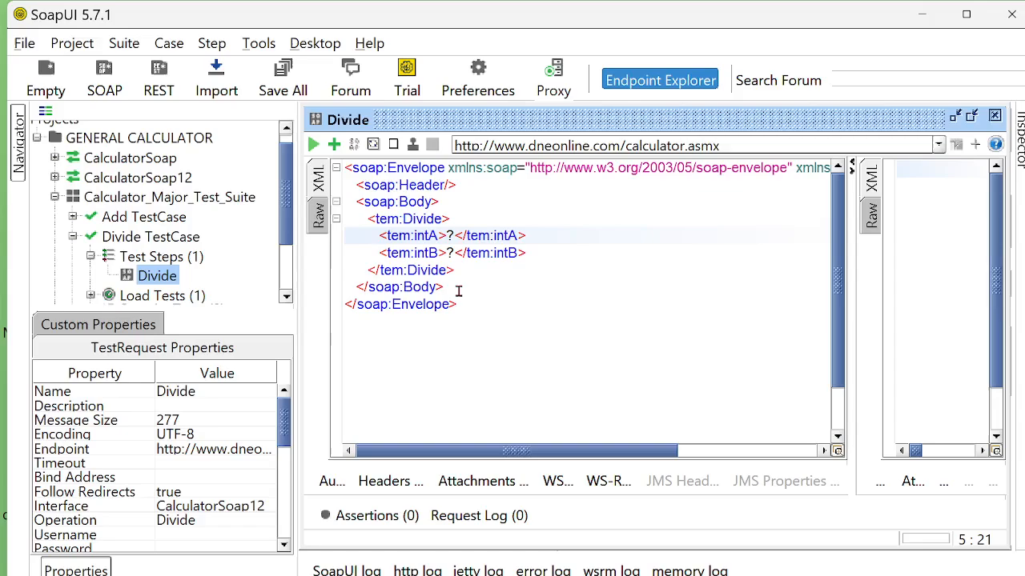
key(BackSpace)
text(5000)
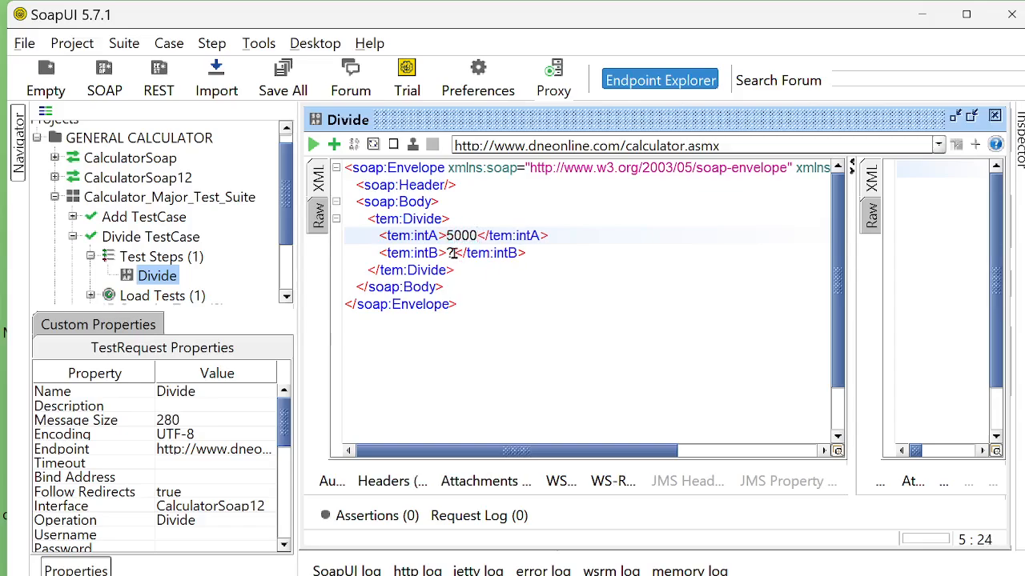
click(454, 253)
key(BackSpace)
text(5)
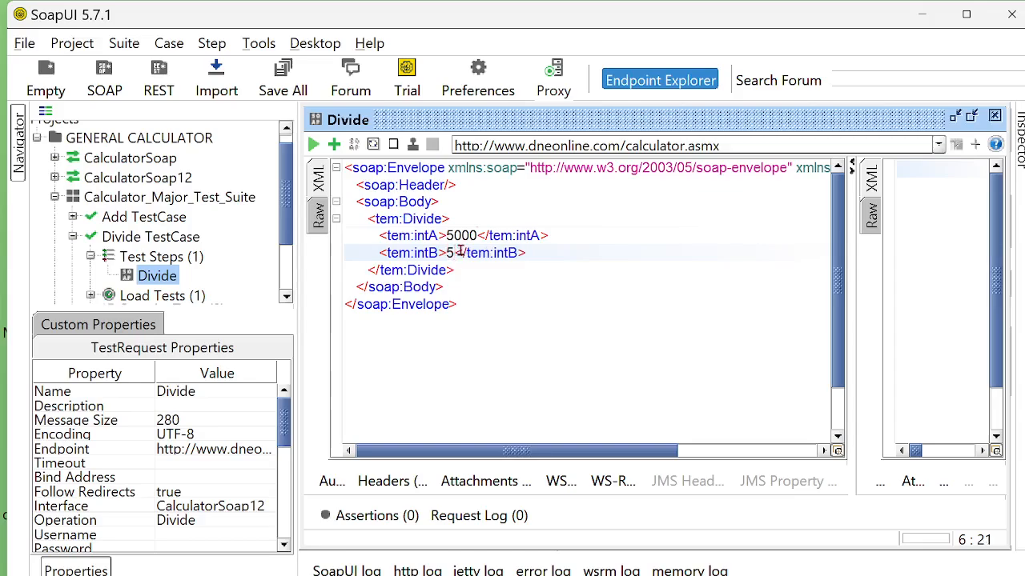
- Add a Contains assertion checking for 1000 to the Divide test request
click(352, 516)
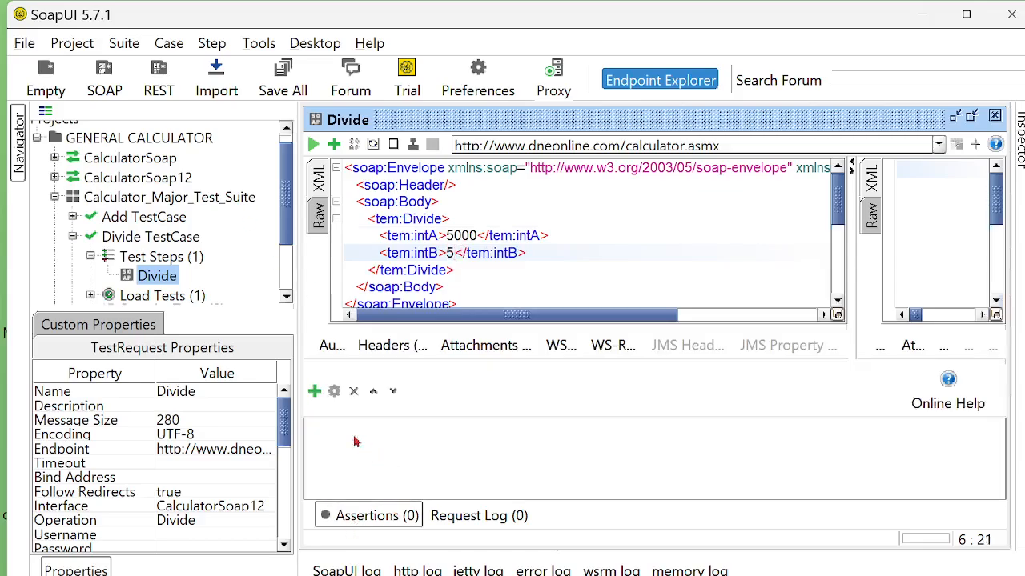
click(315, 392)
click(520, 229)
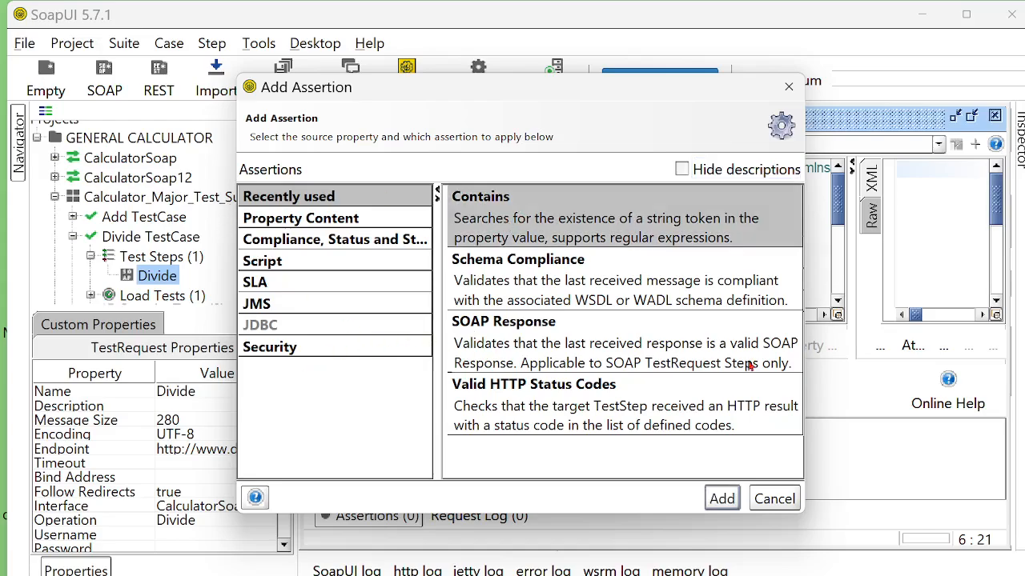
click(721, 499)
drag(482, 170, 558, 286)
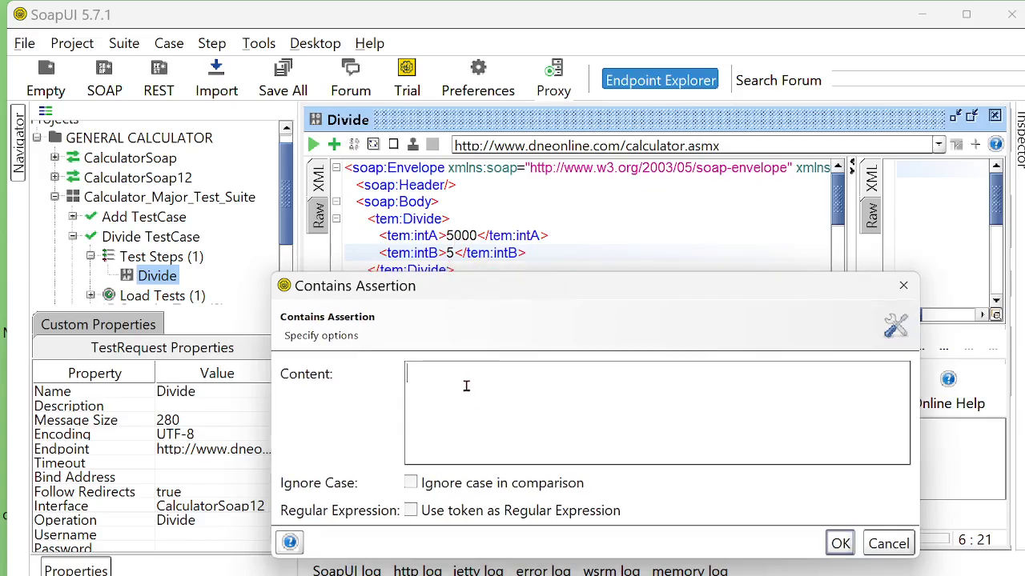
click(432, 388)
text(1000)
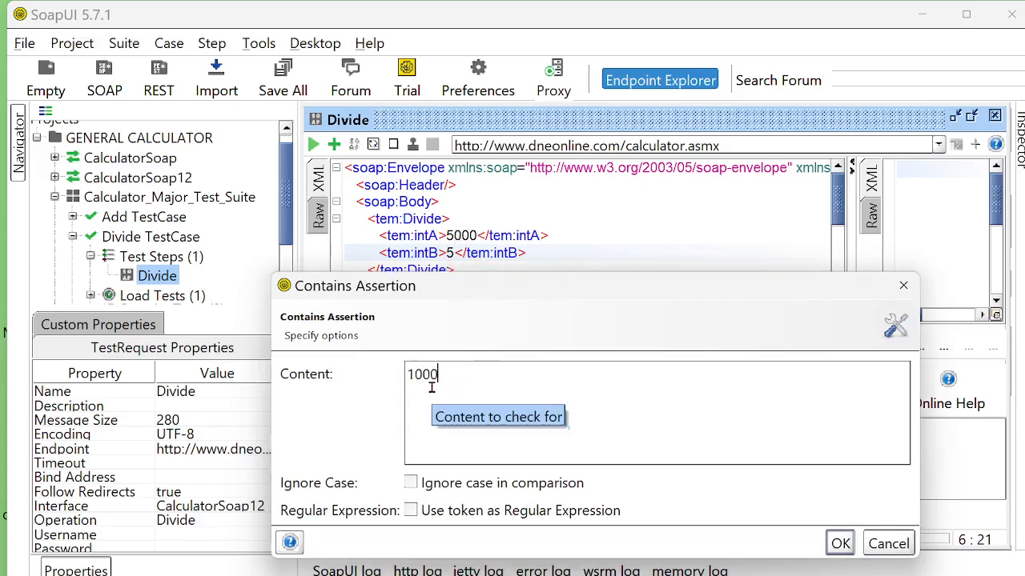
click(840, 544)
- Add a Valid HTTP Status Codes assertion with code 200 to the Divide test request
click(315, 390)
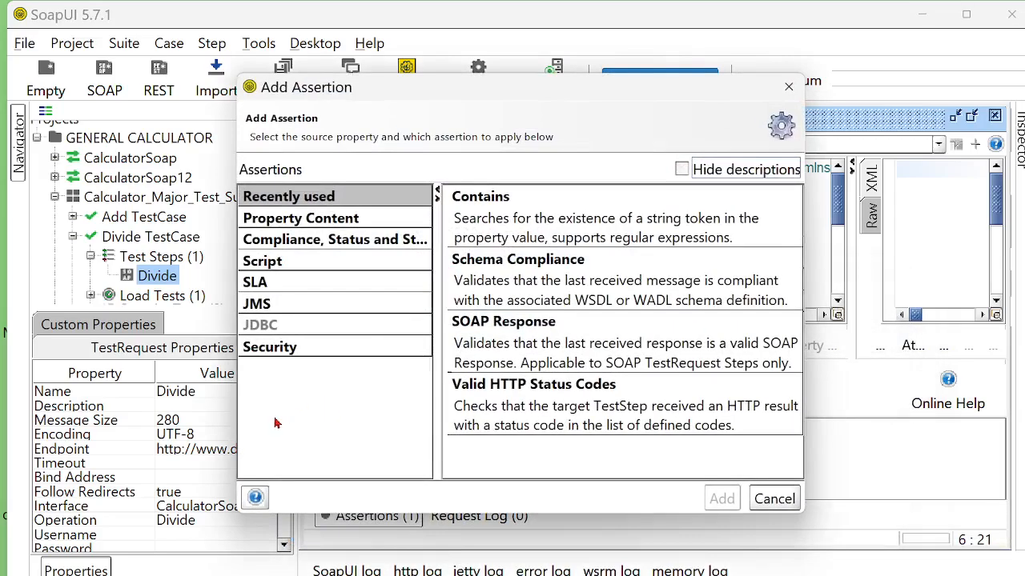
click(528, 383)
click(708, 487)
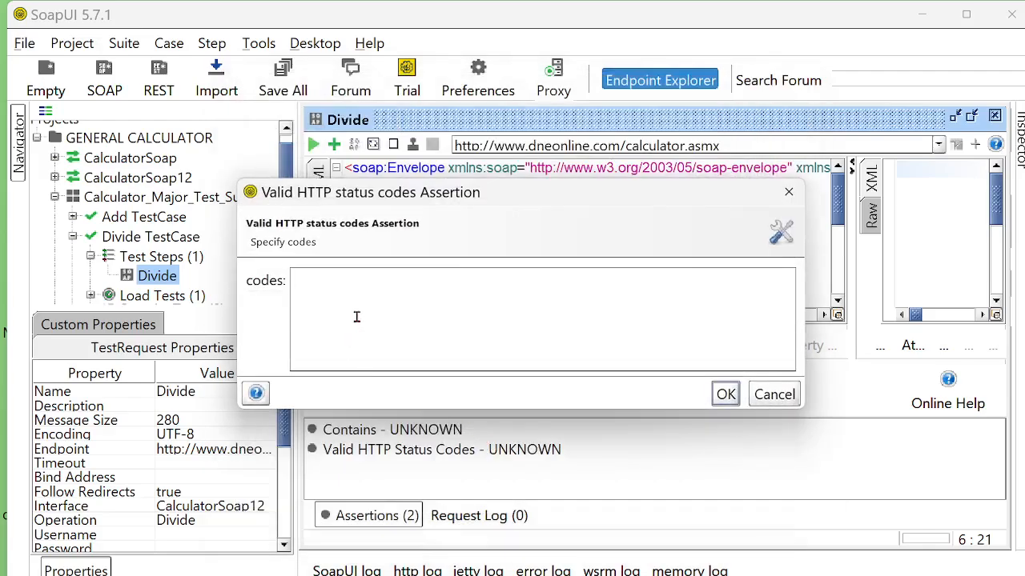
text(200)
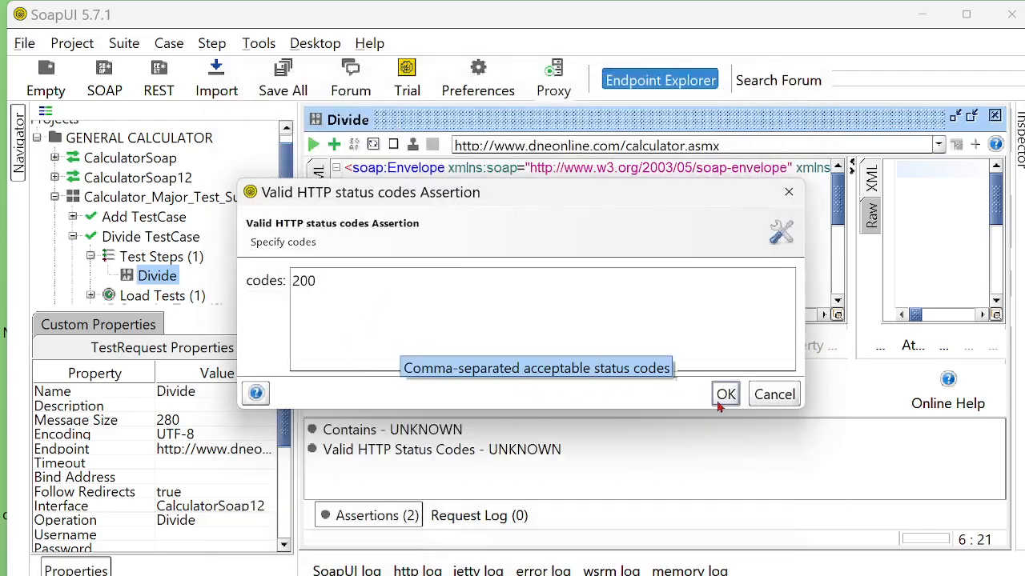
click(725, 394)
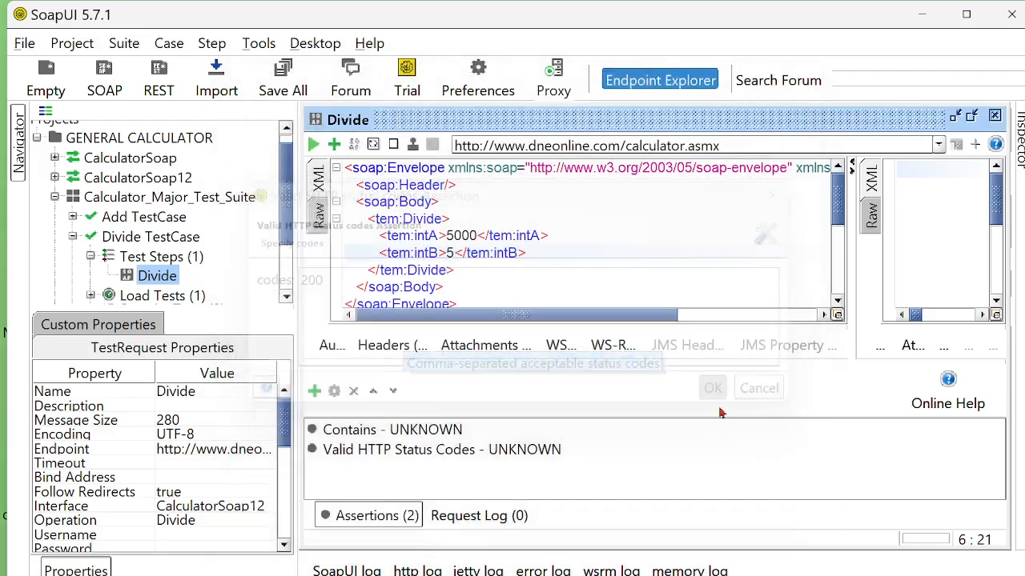
- Add a SOAP Response assertion to the Divide test request
click(315, 390)
click(536, 346)
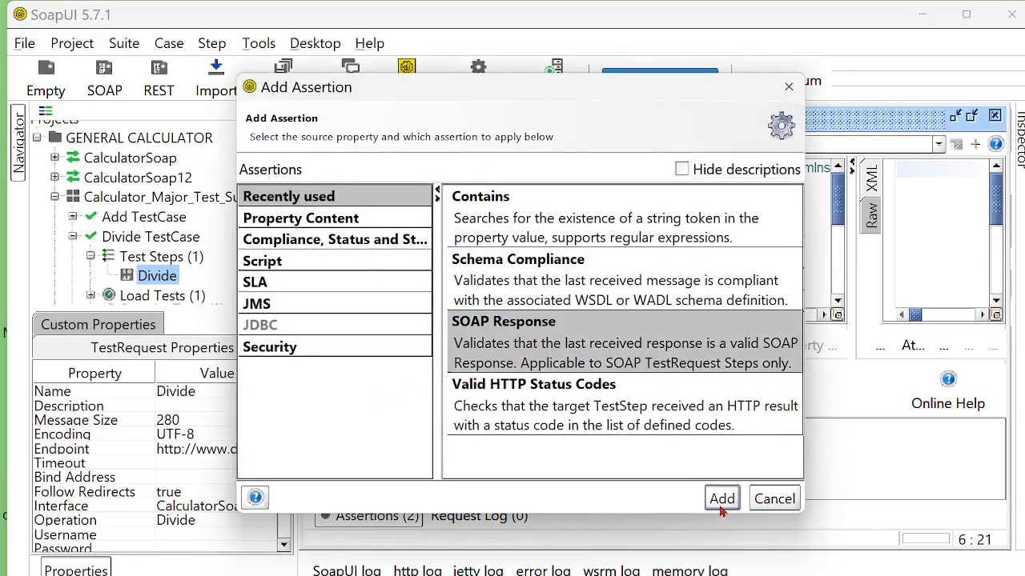
click(720, 509)
- Add a Schema Compliance assertion to the Divide test request, accepting the calculator.asmx?wsdl definition URL
click(317, 400)
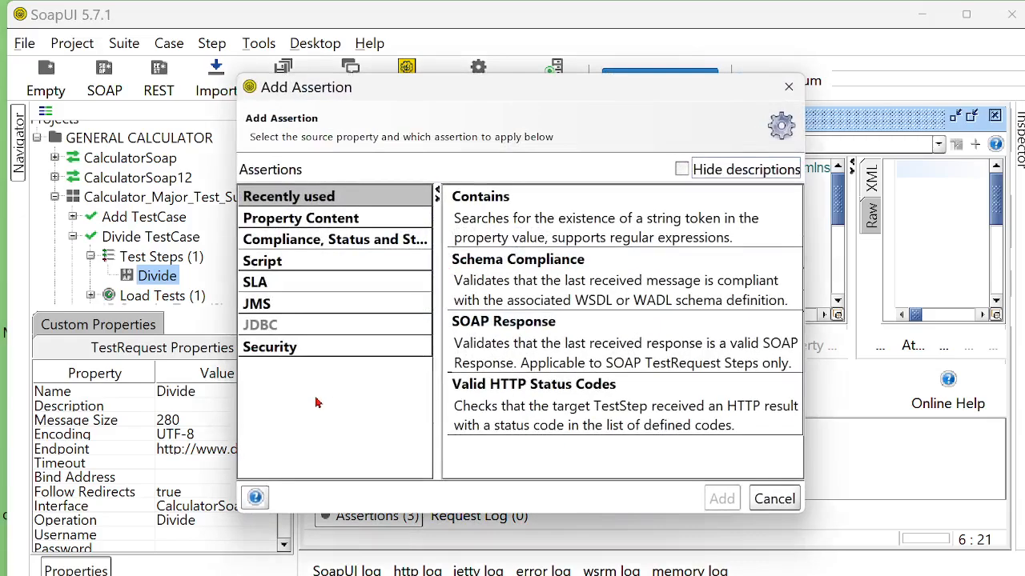
click(499, 296)
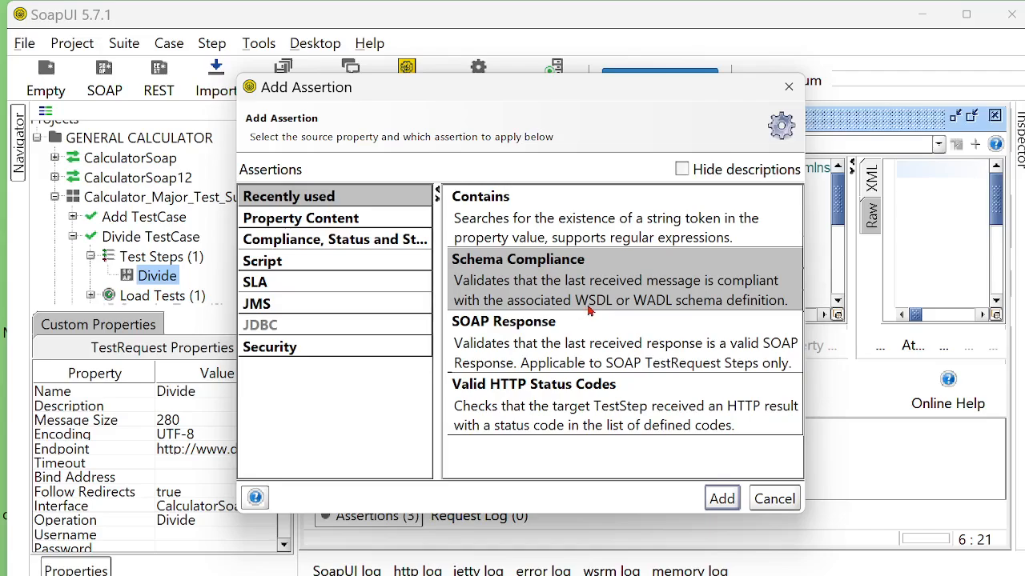
click(720, 499)
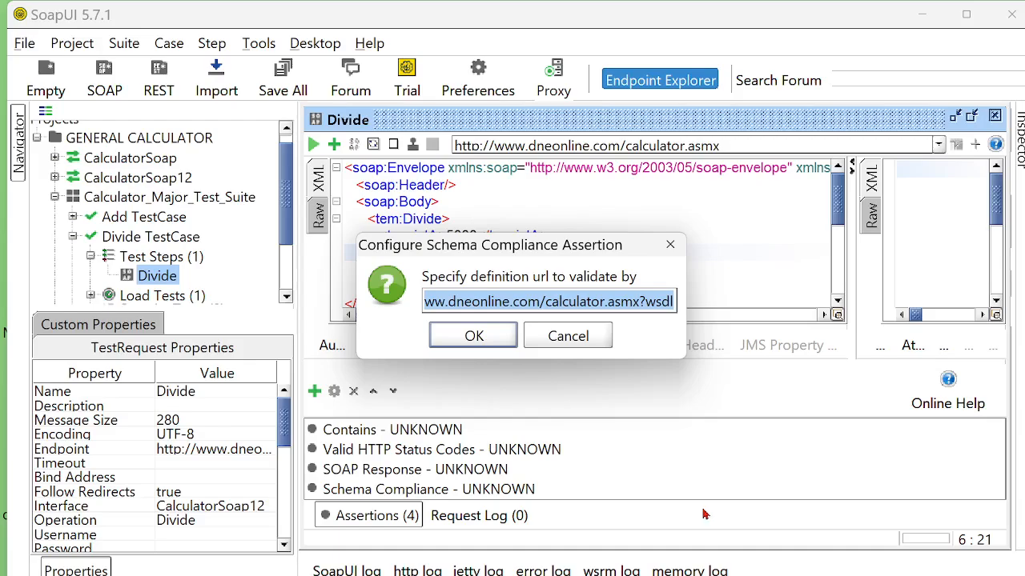
click(671, 301)
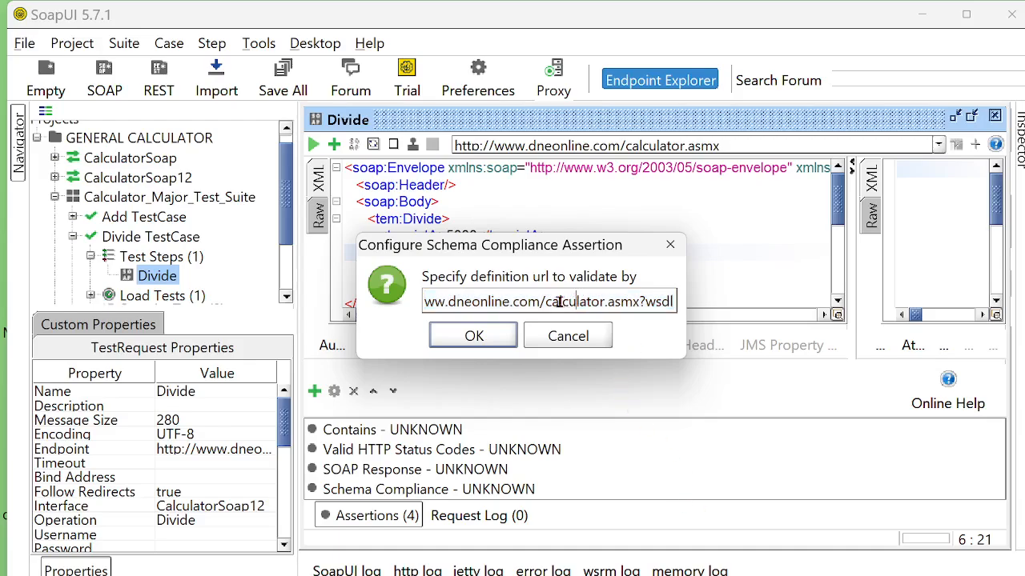
drag(544, 301, 669, 312)
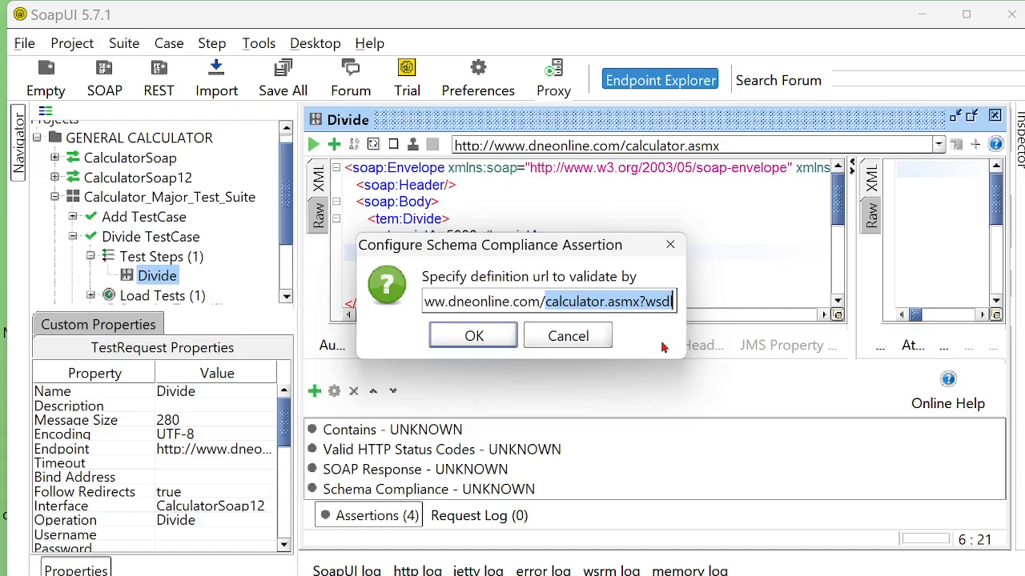
click(474, 340)
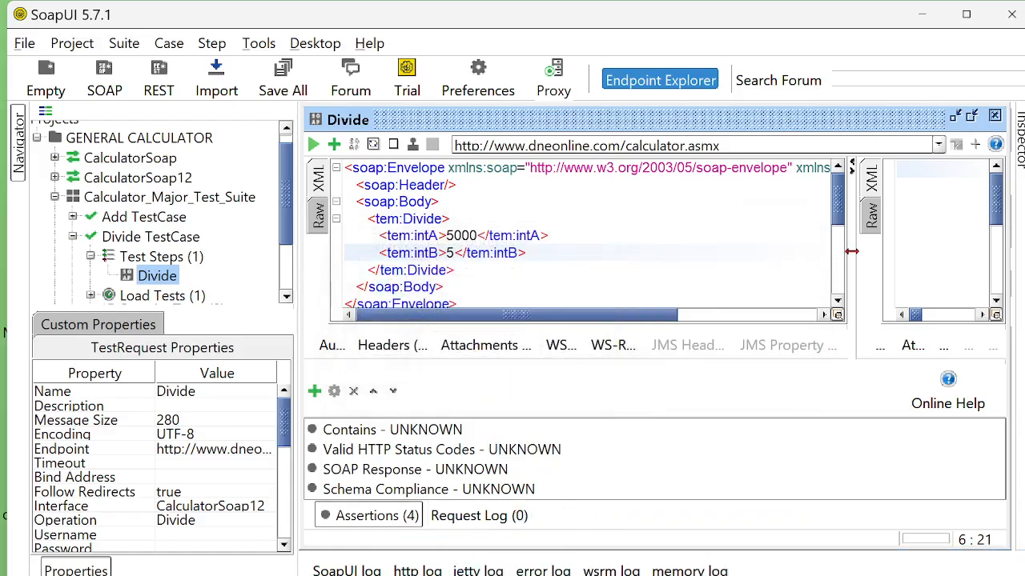
- Widen the response pane, then submit the Divide test request and show its response as XML
drag(851, 251, 722, 251)
click(313, 145)
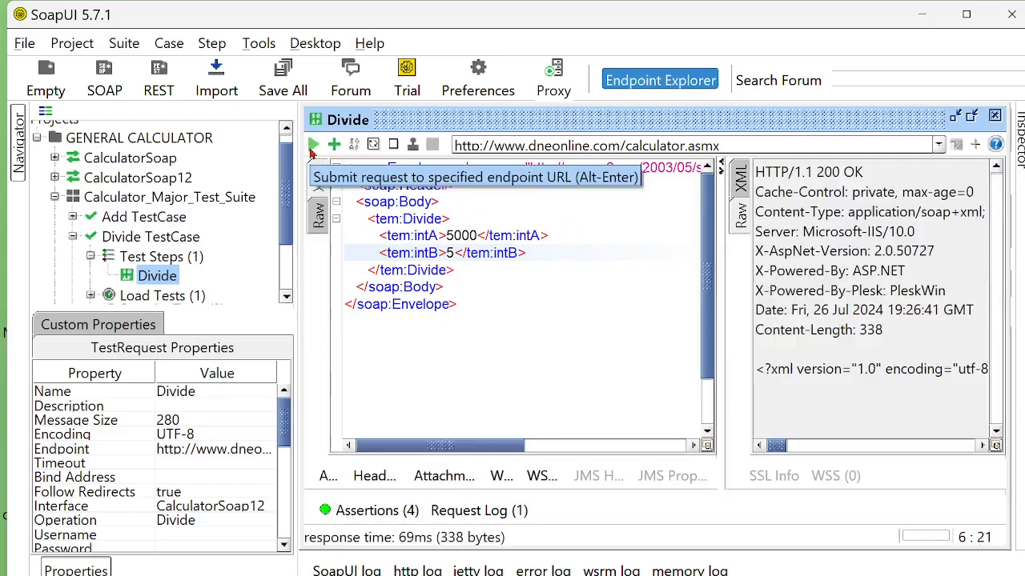
click(740, 186)
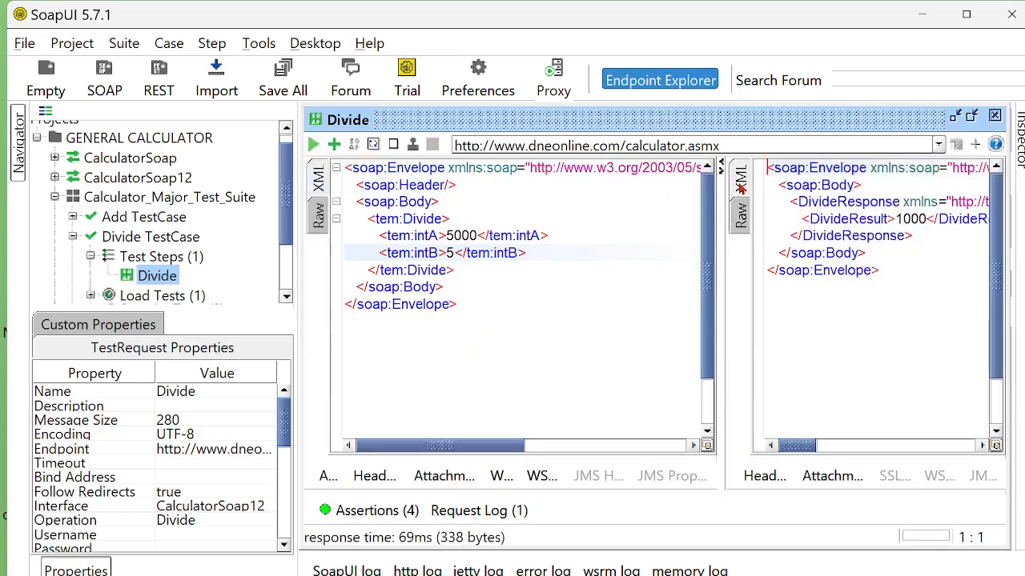
- Examine the request log and assertion results of the Divide test request
click(372, 511)
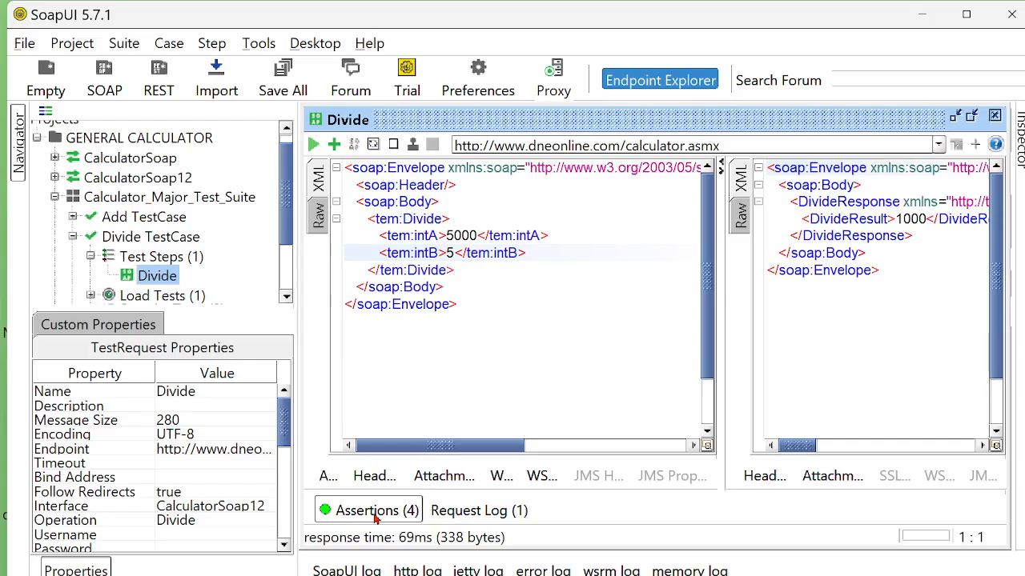
click(477, 516)
click(383, 519)
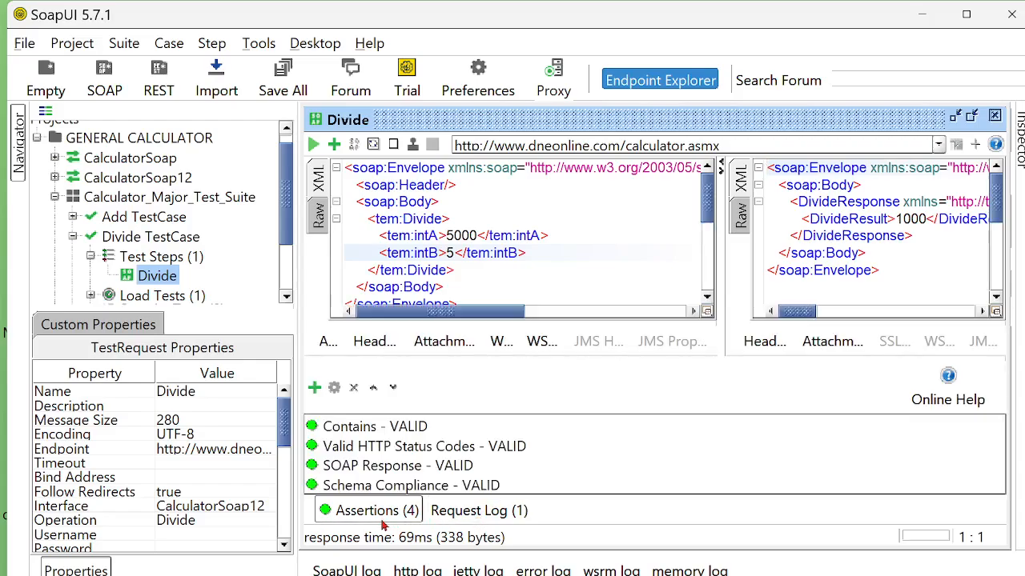
- Resubmit the Divide test request several times and check its request log and assertion results again
click(314, 145)
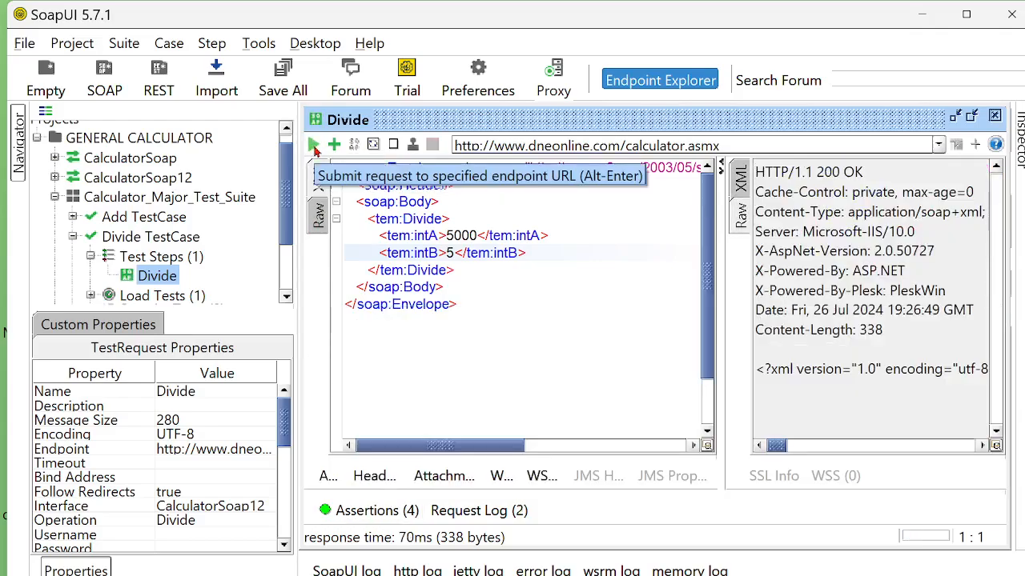
click(313, 146)
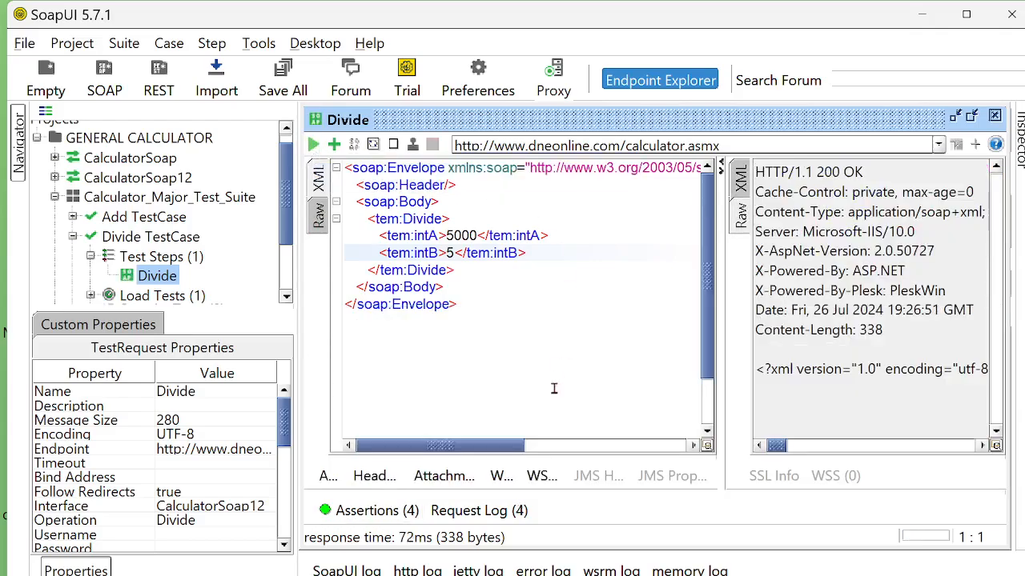
click(488, 512)
click(368, 510)
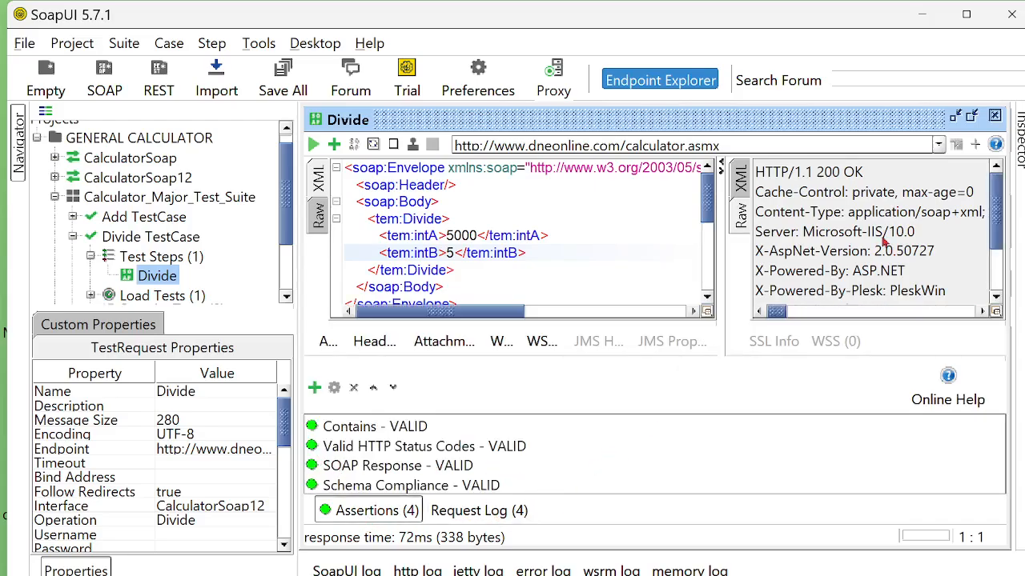
- Close the Divide request editor, enlarge the project tree area and collapse Divide TestCase
click(994, 116)
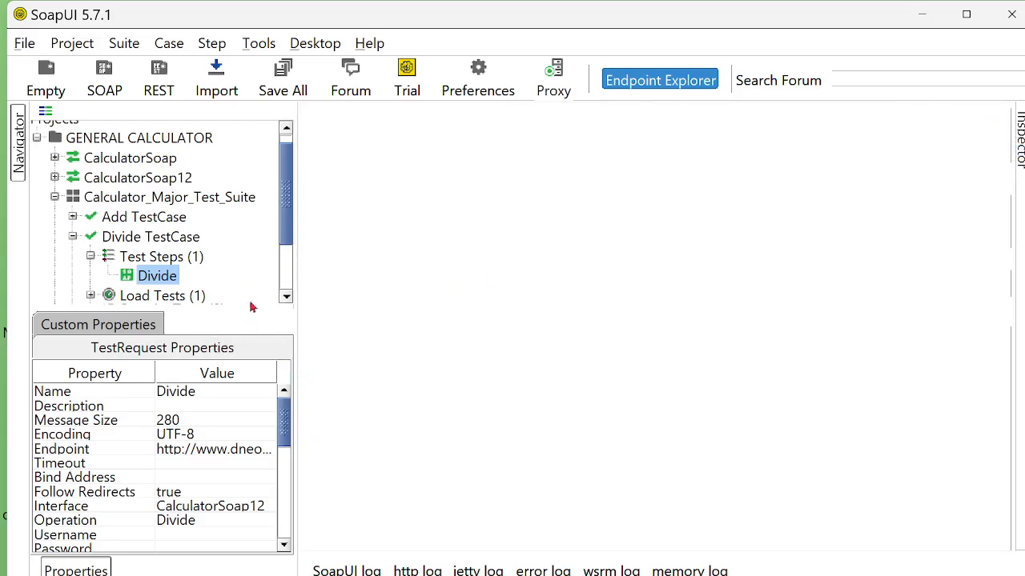
drag(228, 308, 220, 461)
click(73, 251)
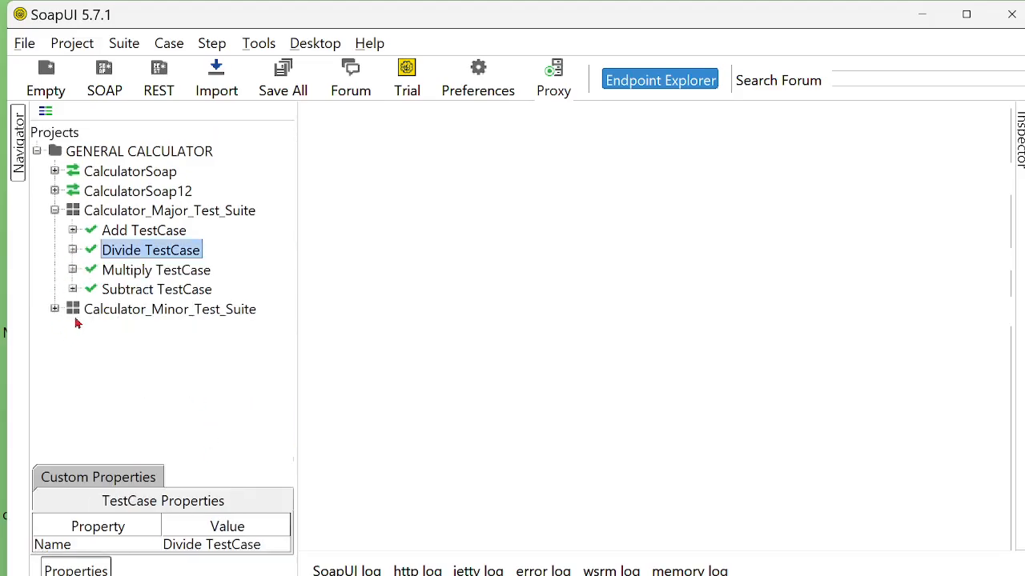
- Go through the Add, Divide, Multiply and Subtract test cases of Calculator_Major_Test_Suite one by one
click(121, 233)
click(147, 253)
click(149, 276)
click(156, 291)
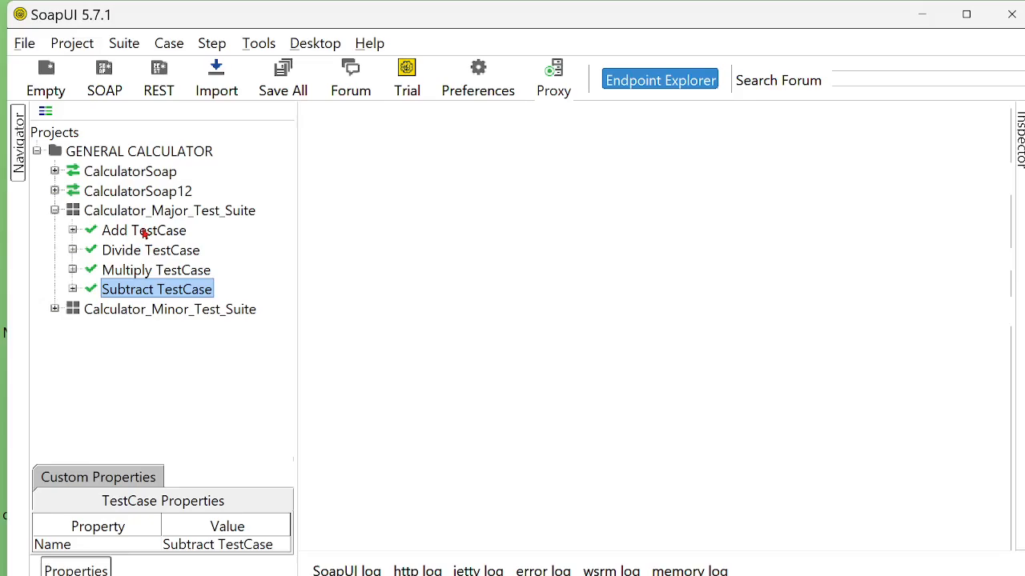
- Open LoadTest 1 of Add TestCase and maximize its editor
click(145, 233)
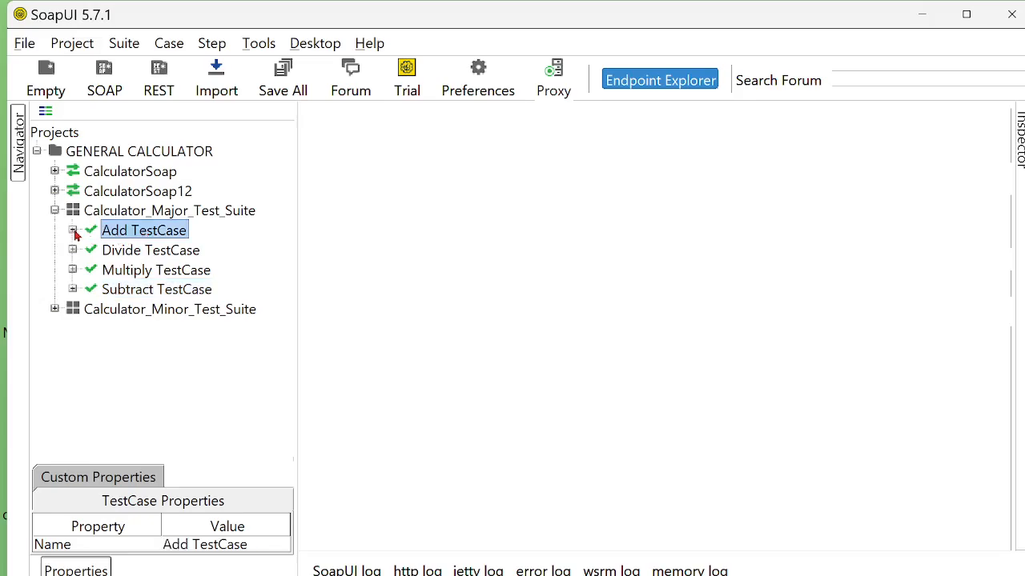
click(73, 231)
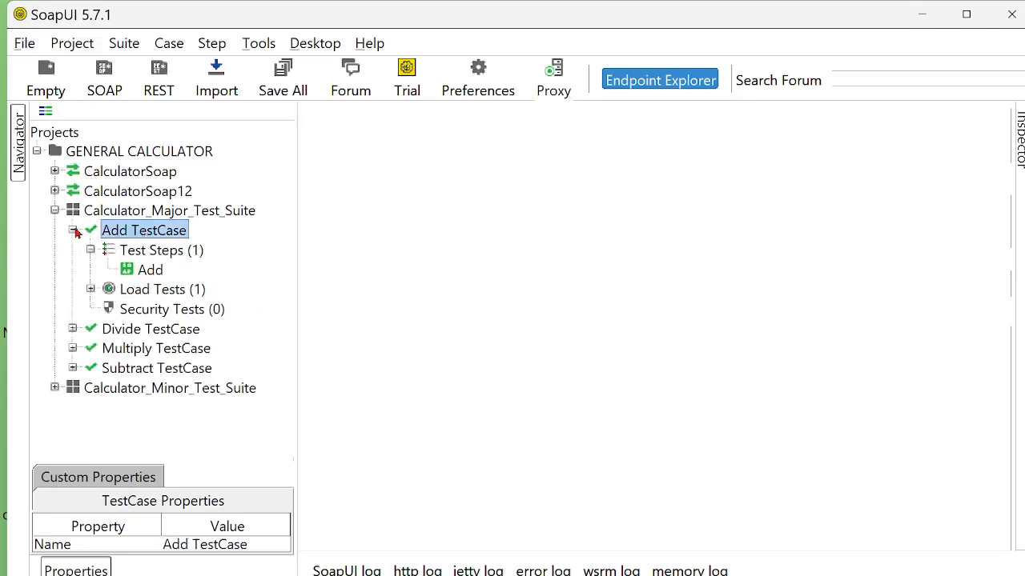
click(90, 290)
click(162, 317)
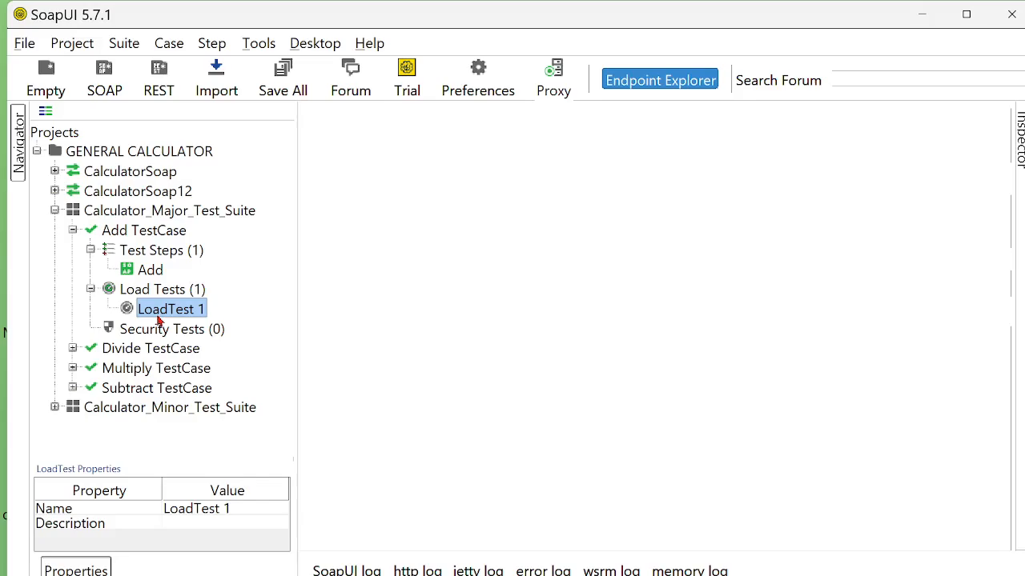
double_click(164, 318)
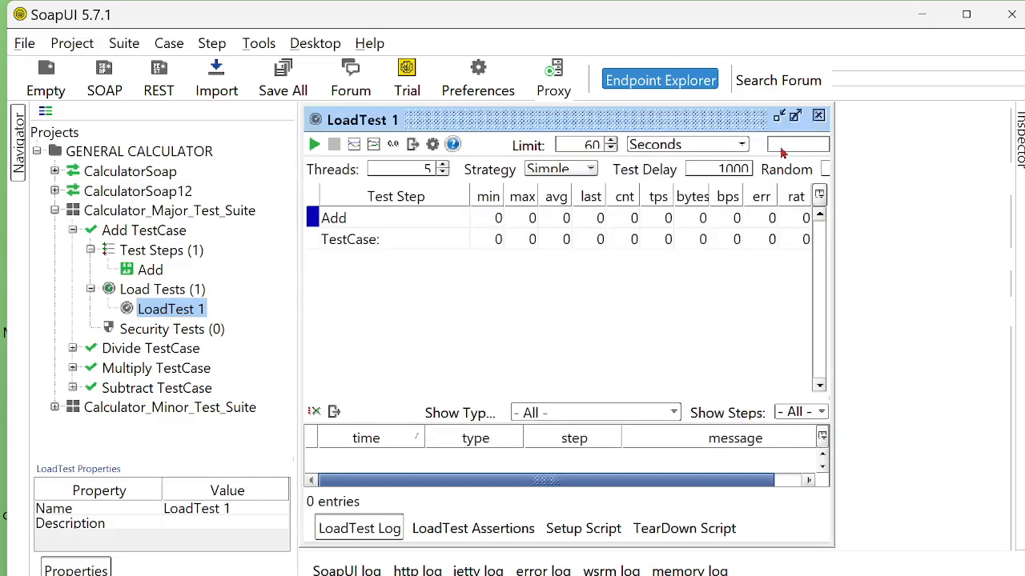
click(795, 117)
- Configure the Add load test with 1 thread, the Simple strategy and a limit of 20 seconds
click(444, 167)
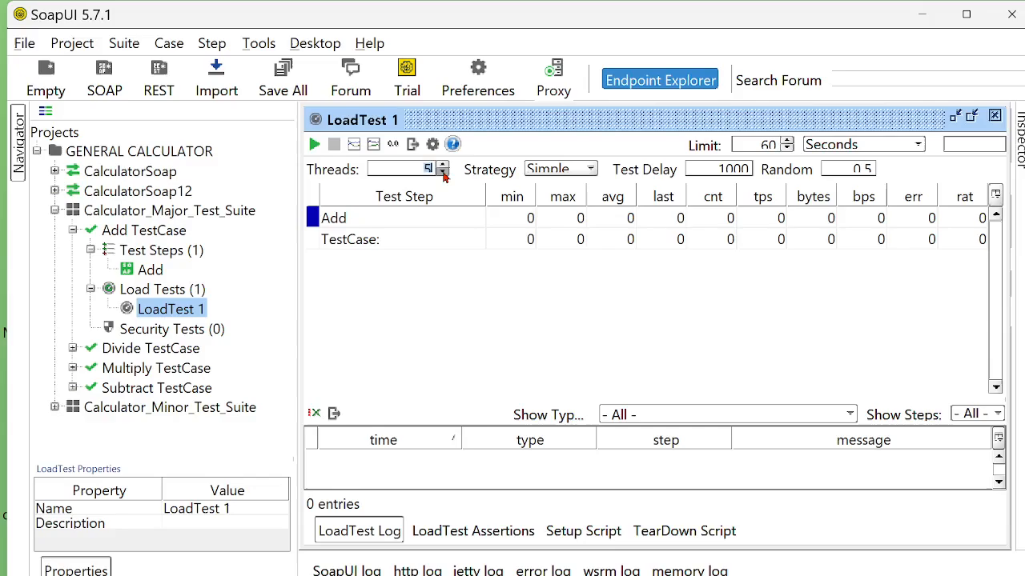
click(444, 166)
click(444, 167)
click(446, 173)
click(590, 170)
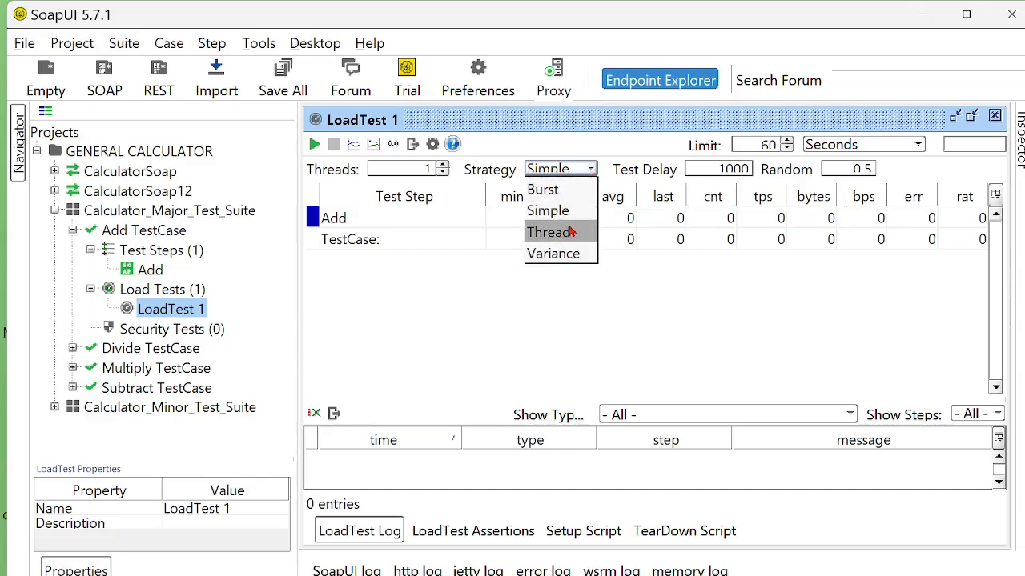
click(637, 163)
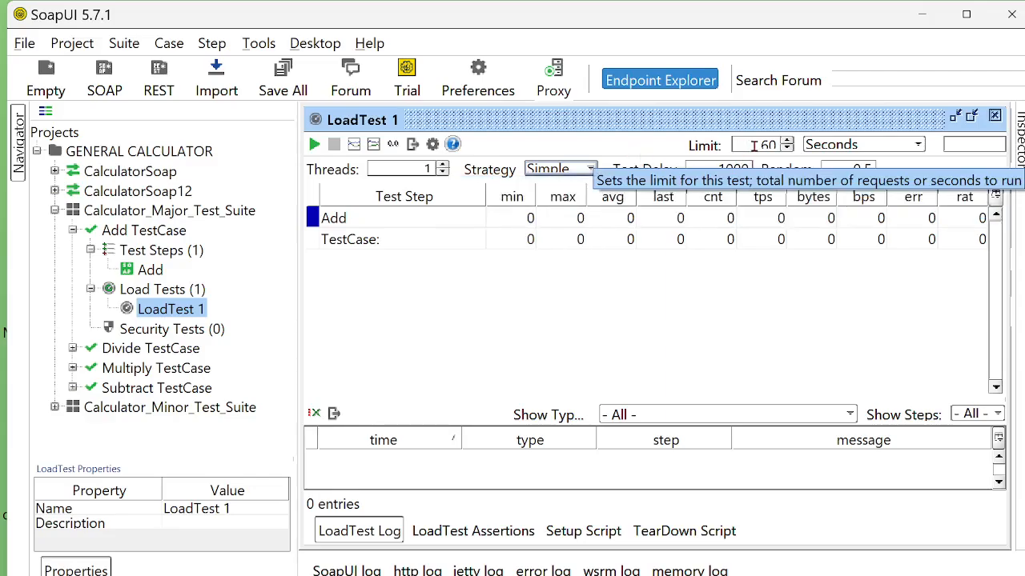
double_click(764, 145)
text(2)
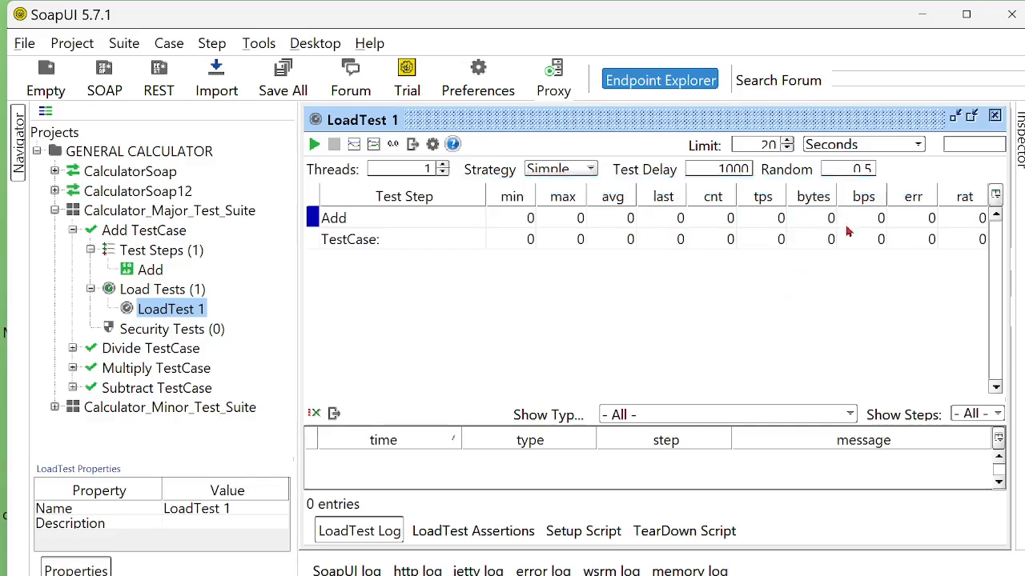
- Run the Add load test to completion, then close its editor and collapse Add TestCase
click(315, 145)
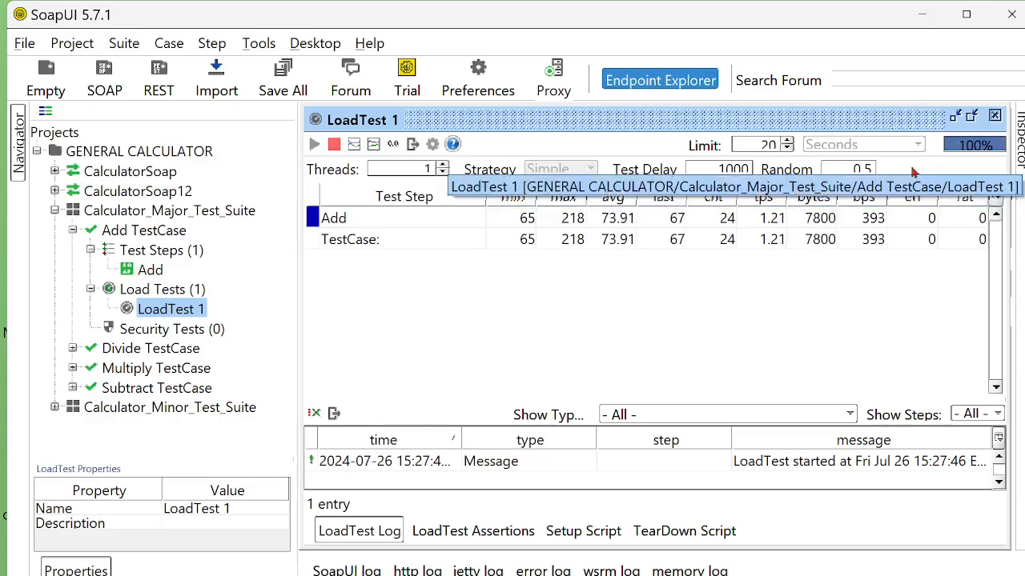
click(995, 117)
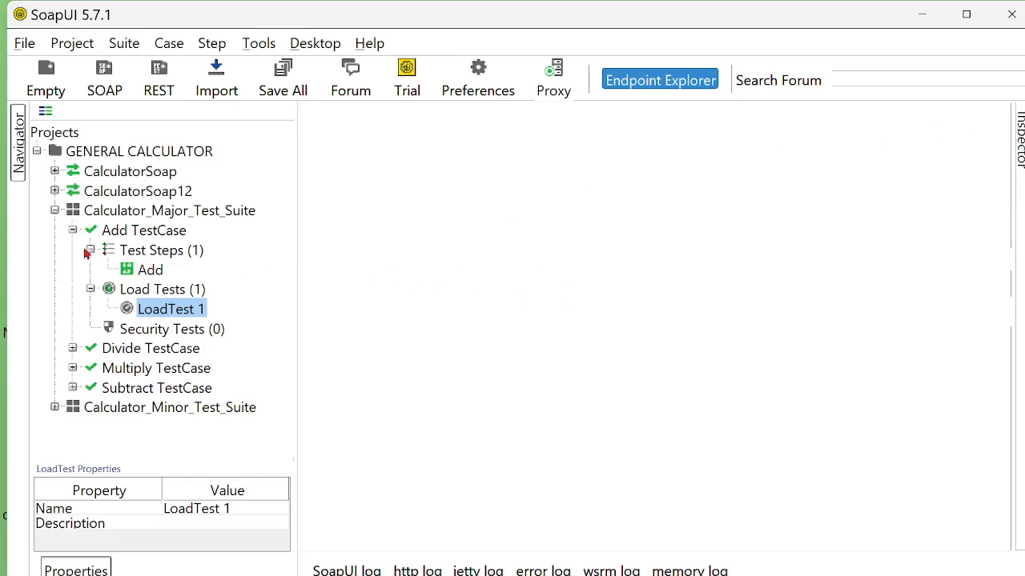
click(72, 231)
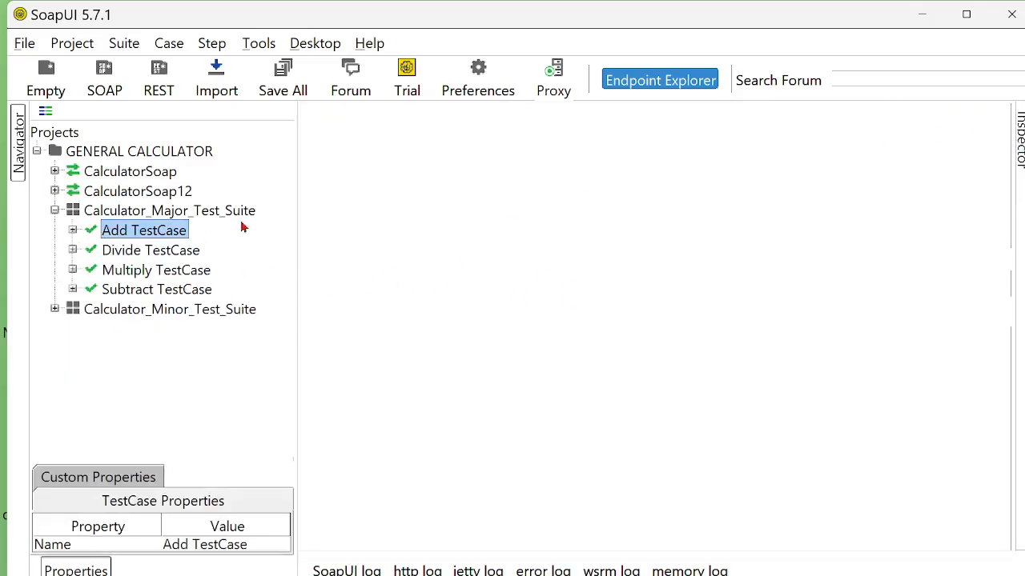
- Expand the load tests of Subtract TestCase and open LoadTest 1
click(72, 290)
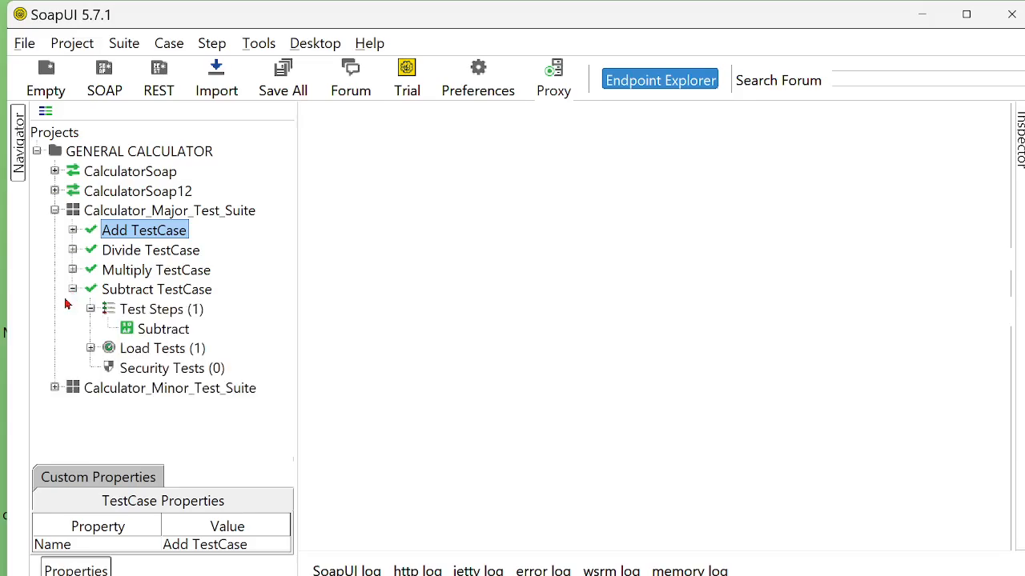
click(91, 350)
double_click(162, 369)
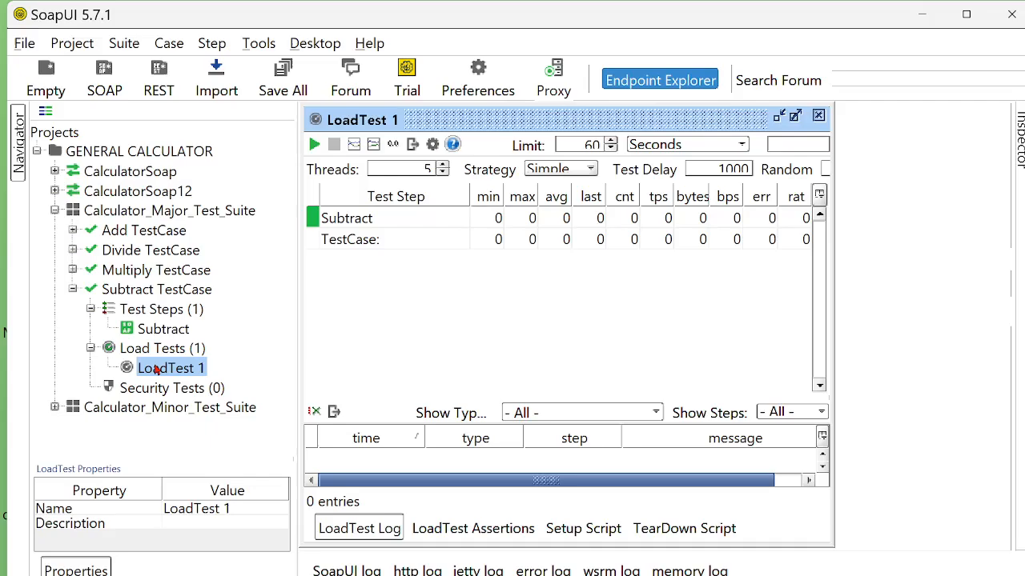
- Configure the Subtract load test with 2 threads, the Variance strategy and a limit of 20 seconds
click(441, 174)
click(441, 174)
click(592, 169)
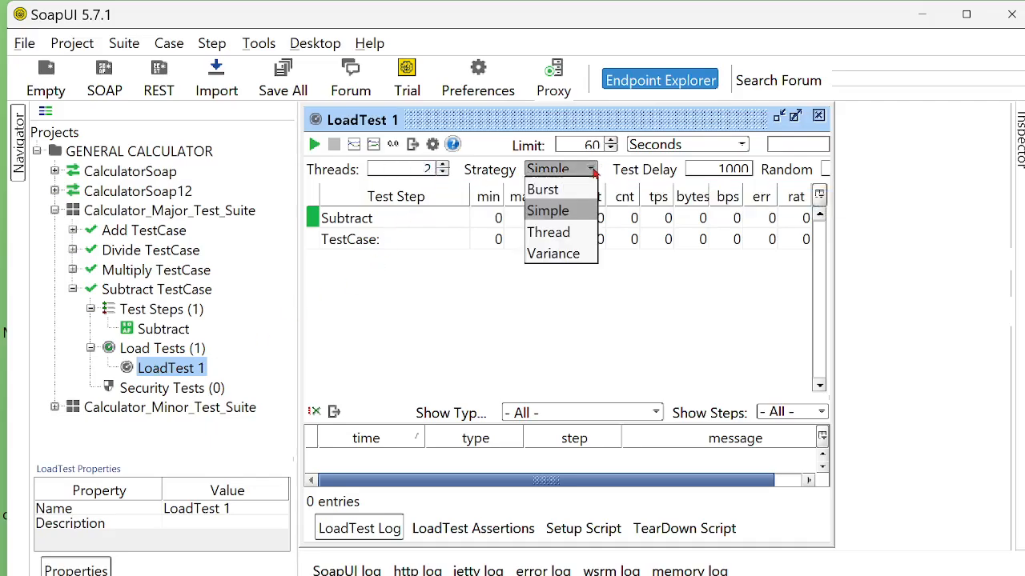
click(538, 254)
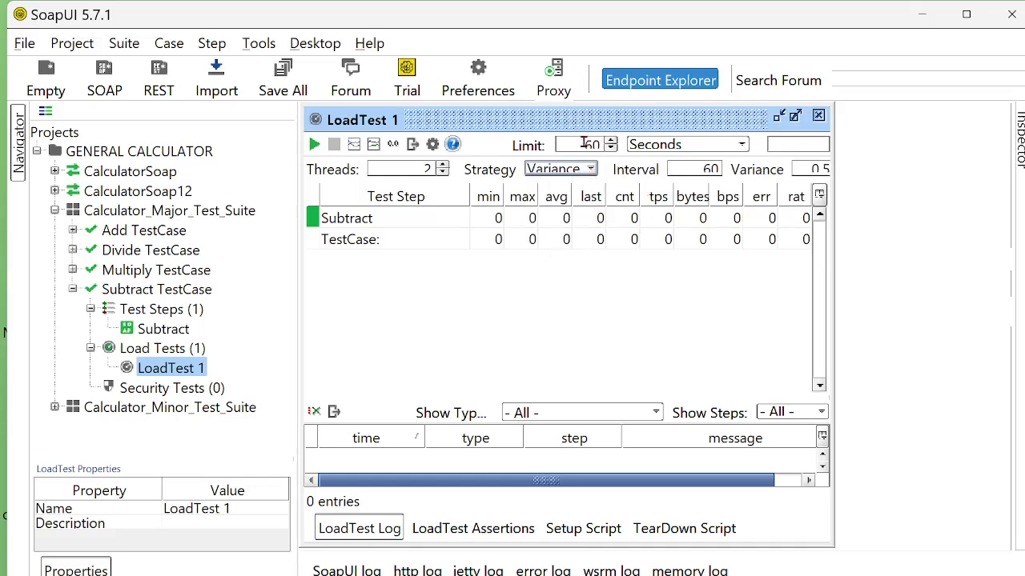
click(611, 144)
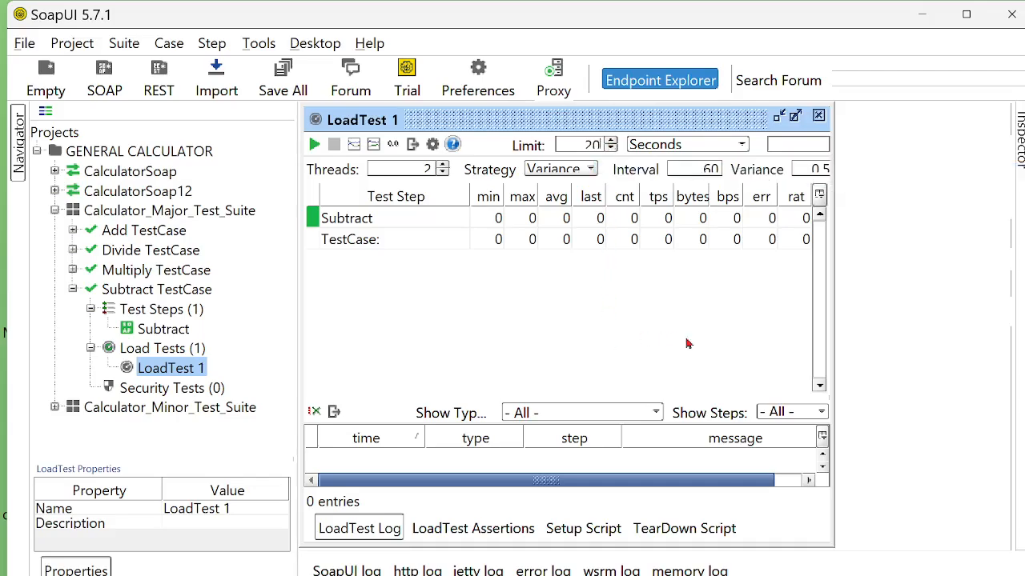
- Run the Subtract load test in a maximized editor, then close it and collapse Subtract TestCase
click(795, 117)
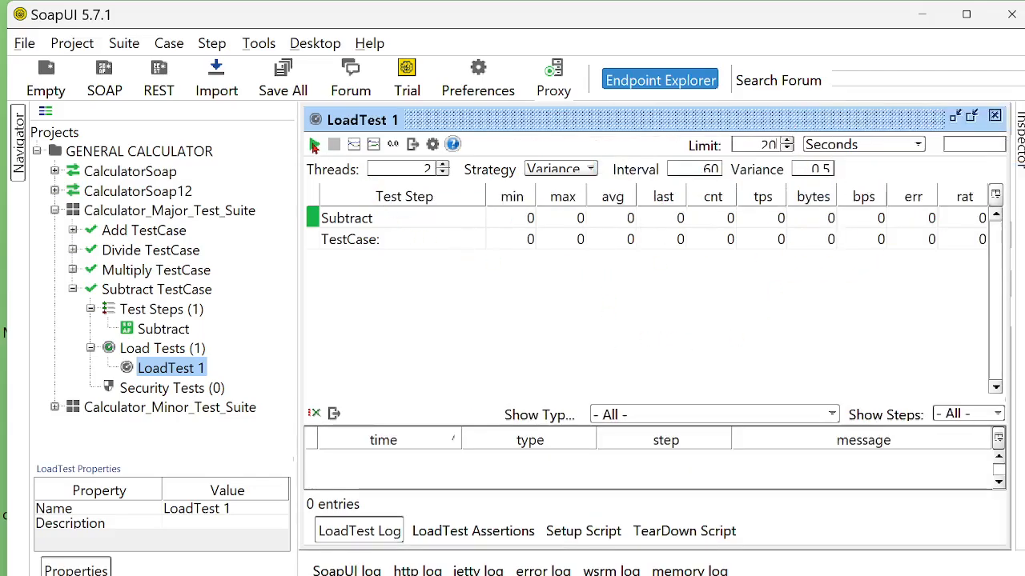
click(315, 144)
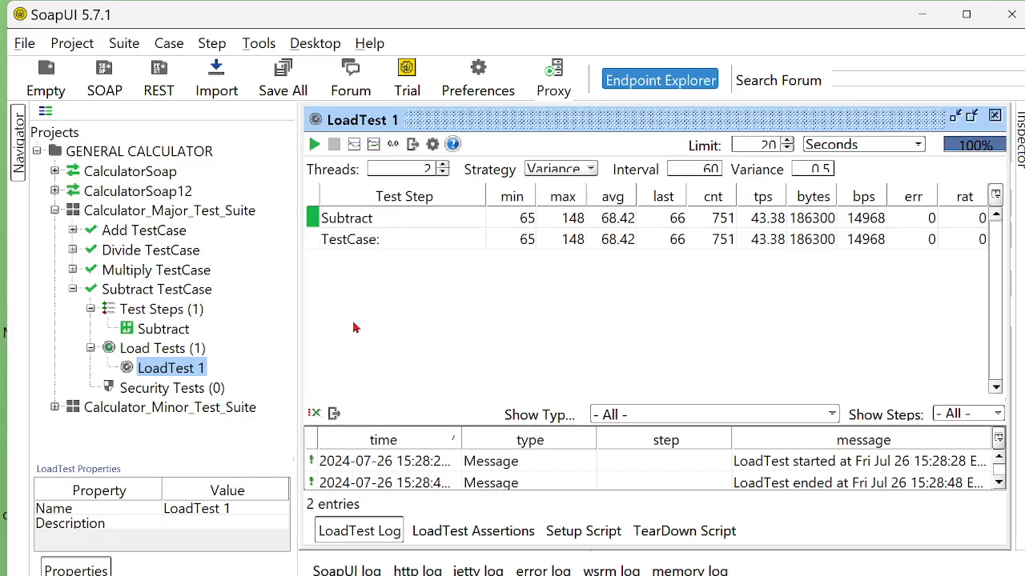
click(995, 117)
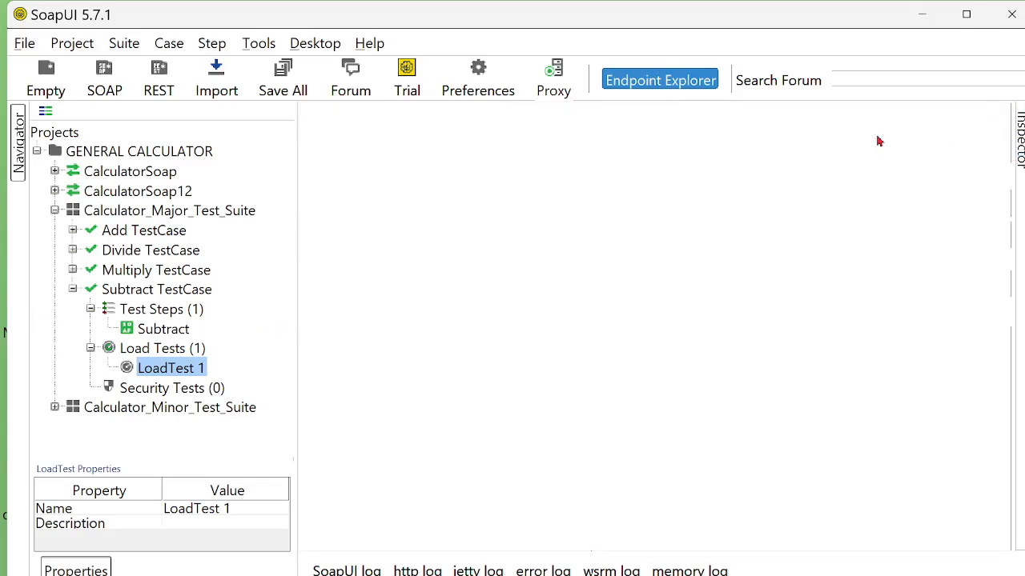
click(72, 290)
- Open LoadTest 1 of Multiply TestCase and maximize its editor
click(73, 270)
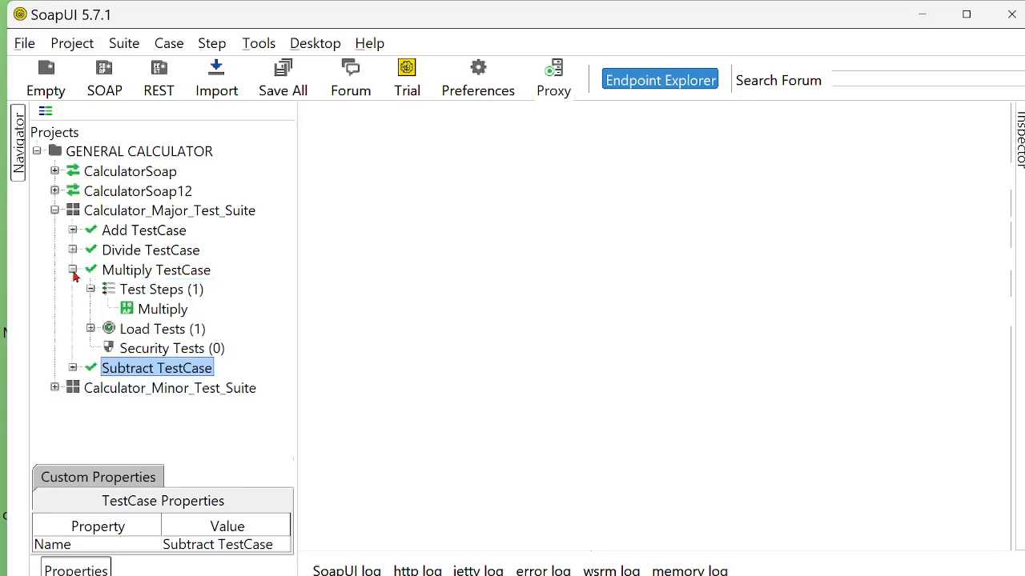
click(91, 329)
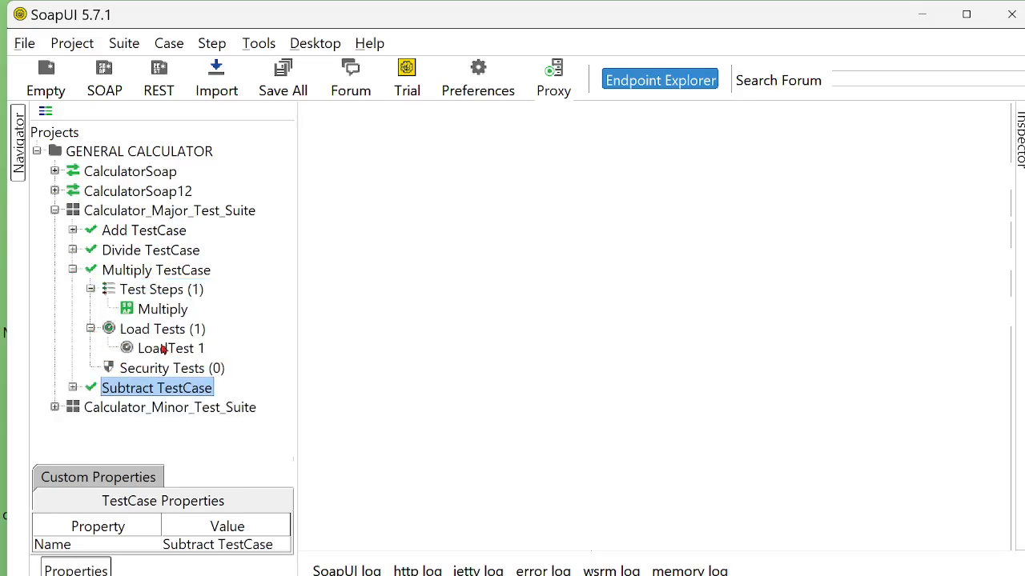
double_click(163, 349)
click(797, 117)
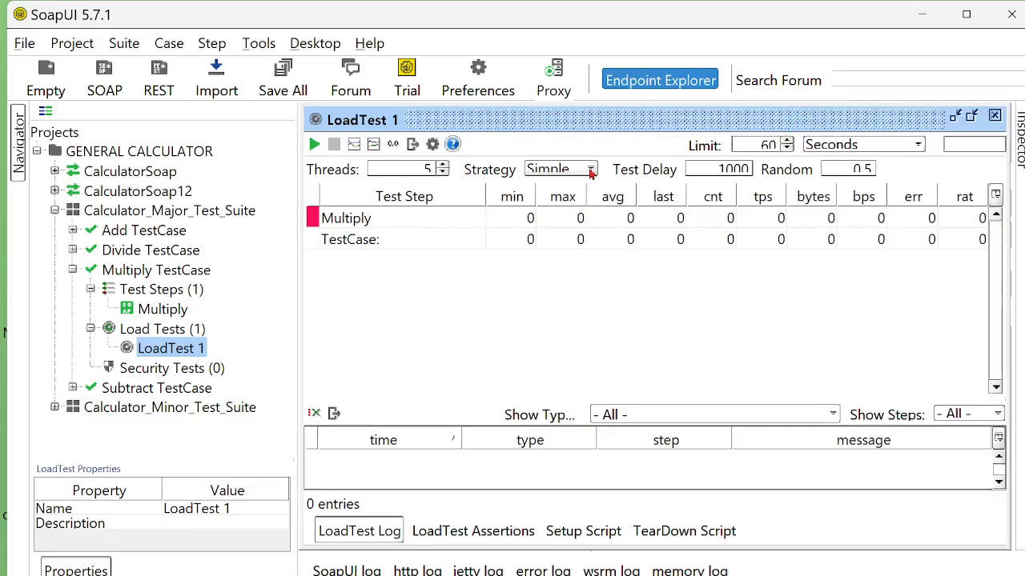
- Configure the Multiply load test with 2 threads, the Thread strategy and a limit of 20 seconds
click(443, 173)
click(443, 173)
click(443, 173)
click(590, 169)
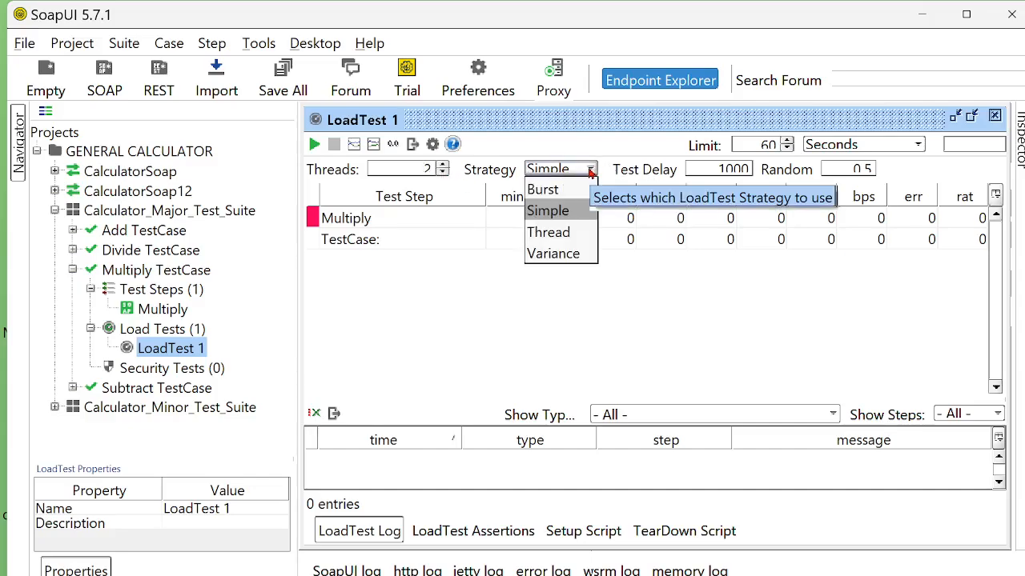
click(563, 240)
double_click(762, 145)
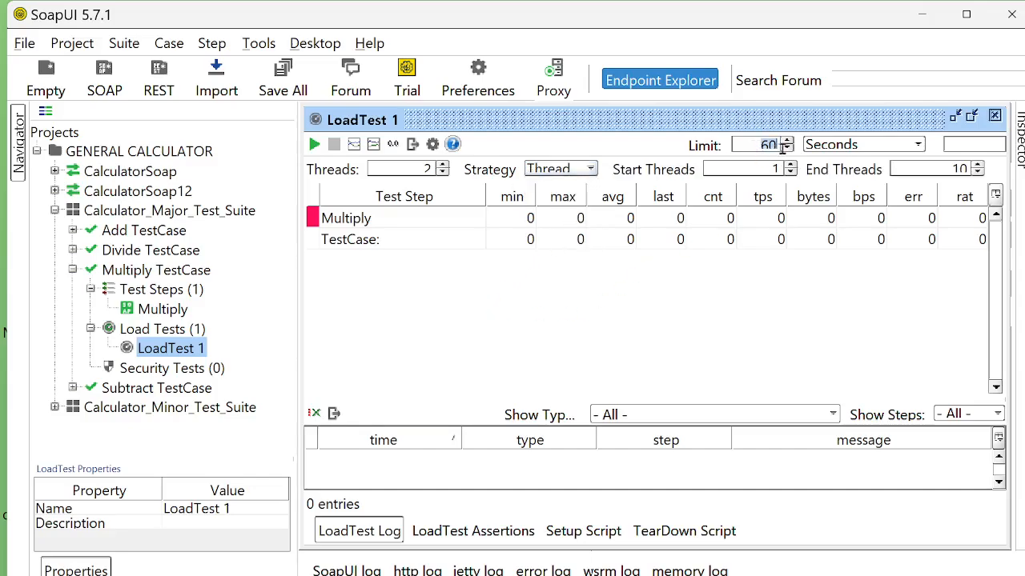
text(20)
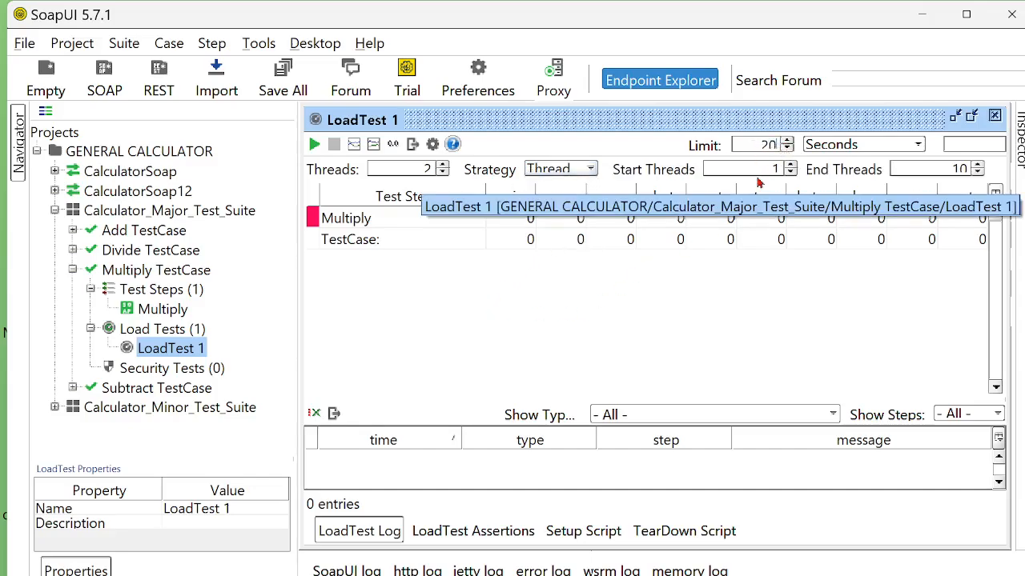
- Run the Multiply load test to completion, then close its editor and collapse Multiply TestCase
click(314, 144)
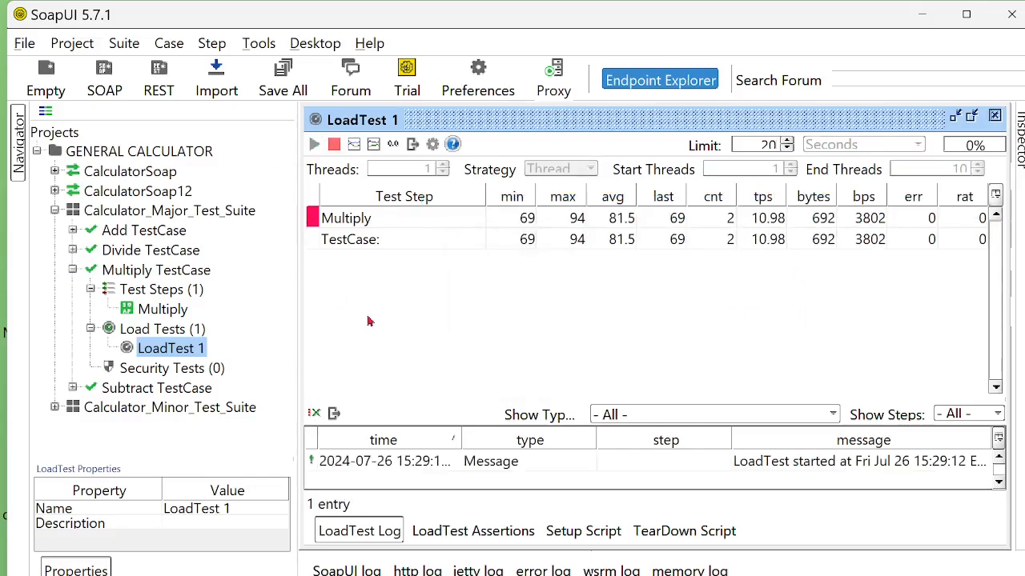
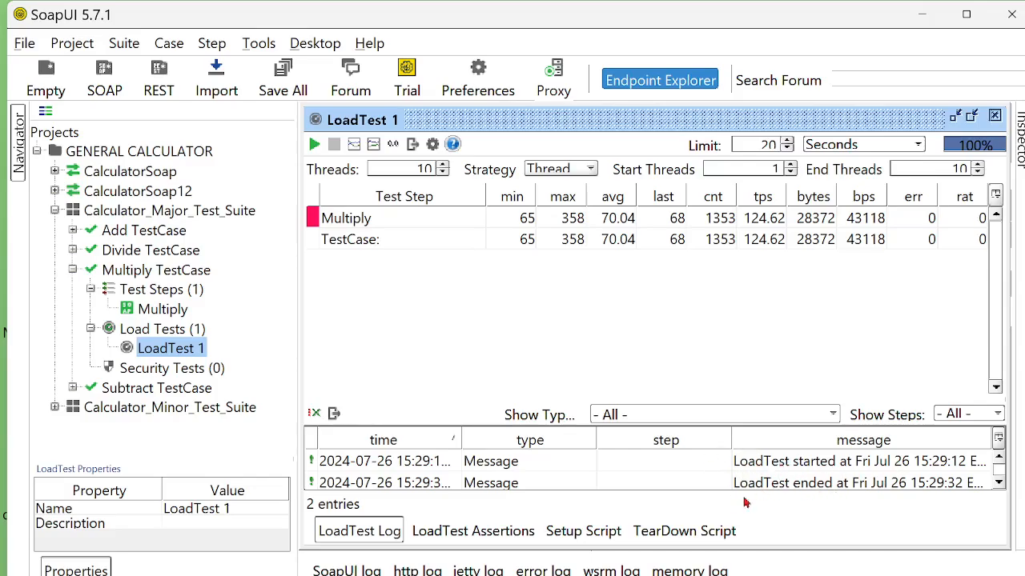
click(994, 117)
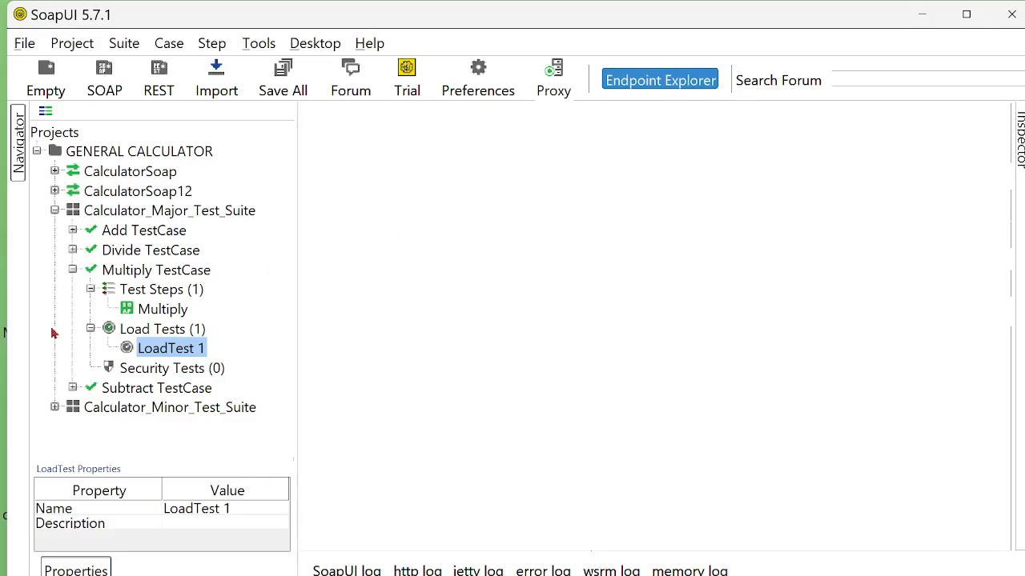
click(73, 271)
- Open LoadTest 1 of Divide TestCase and maximize its editor
click(72, 251)
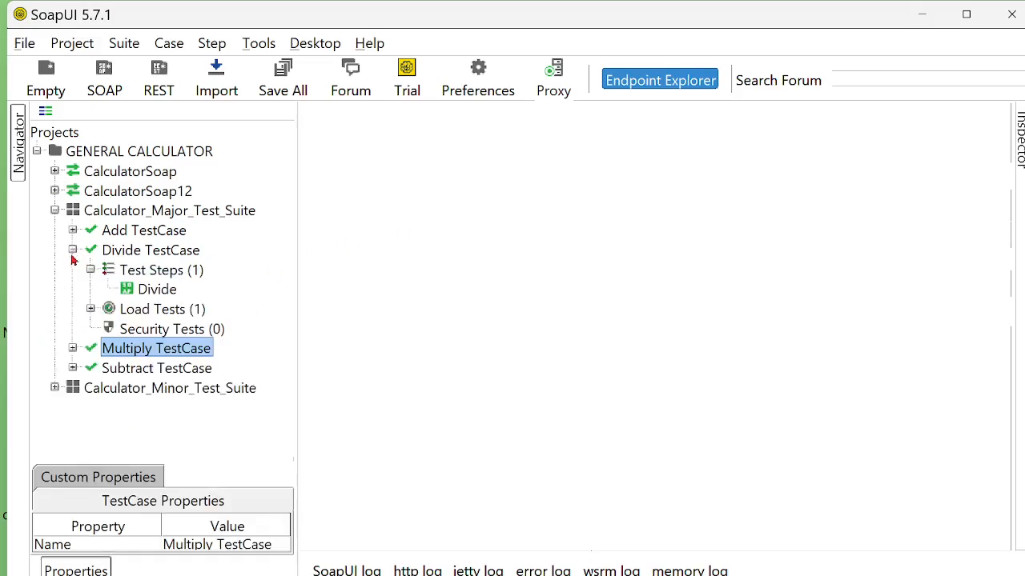
click(92, 310)
double_click(158, 331)
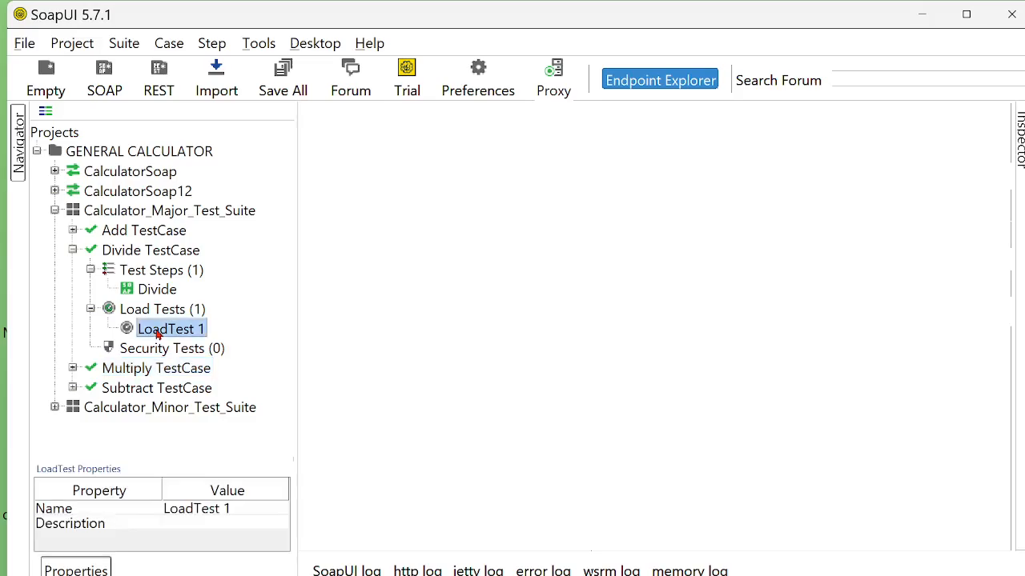
click(795, 117)
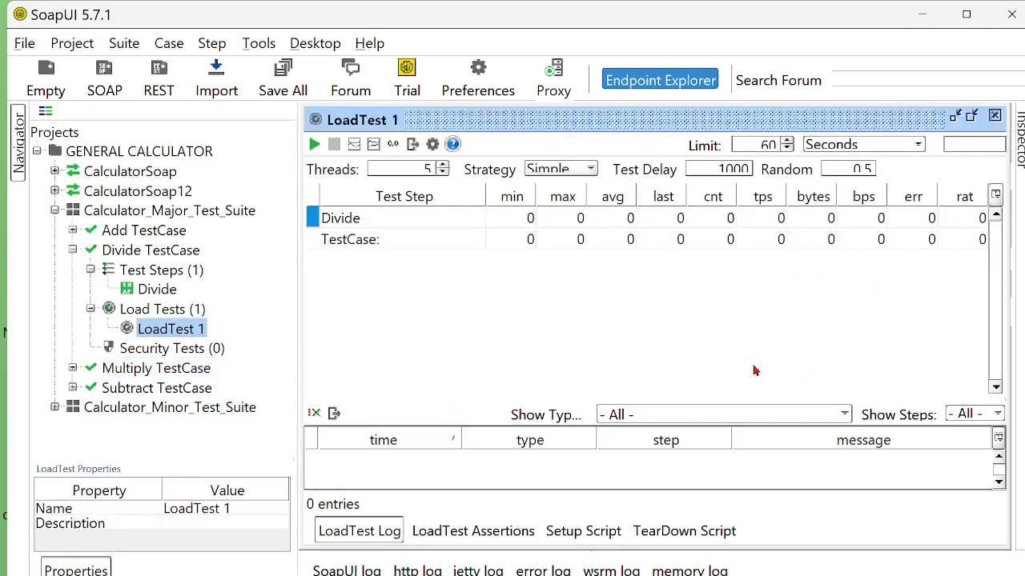
- Configure the Divide load test with 3 threads, the Burst strategy and a limit of 20 seconds
click(440, 174)
click(444, 165)
click(443, 165)
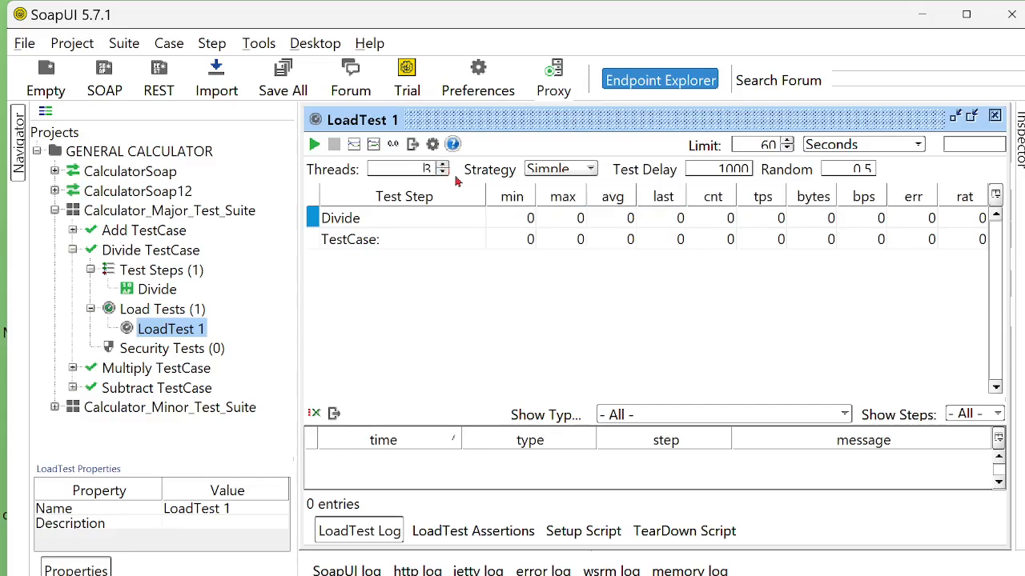
click(592, 171)
click(580, 188)
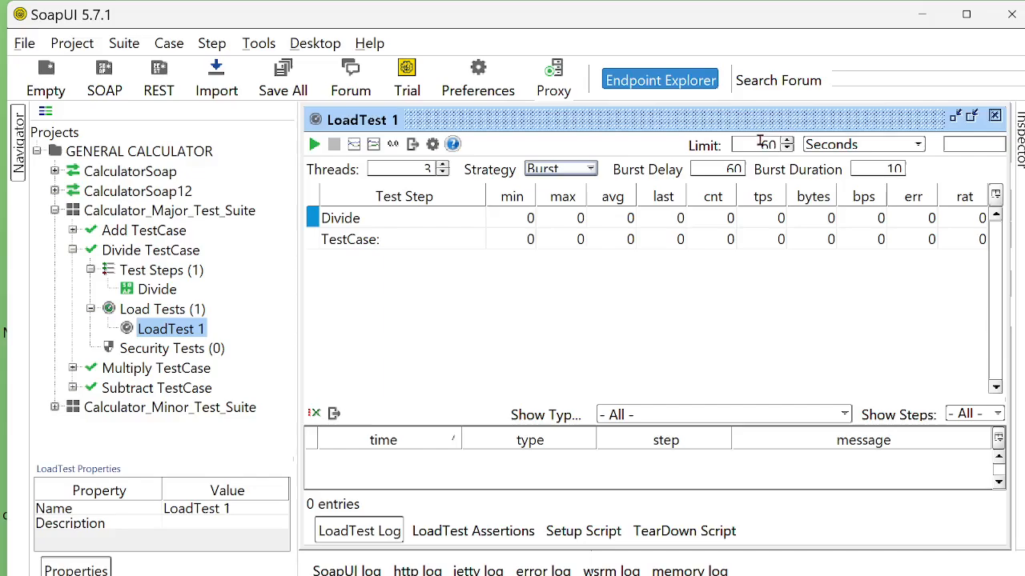
drag(760, 141, 788, 148)
text(2)
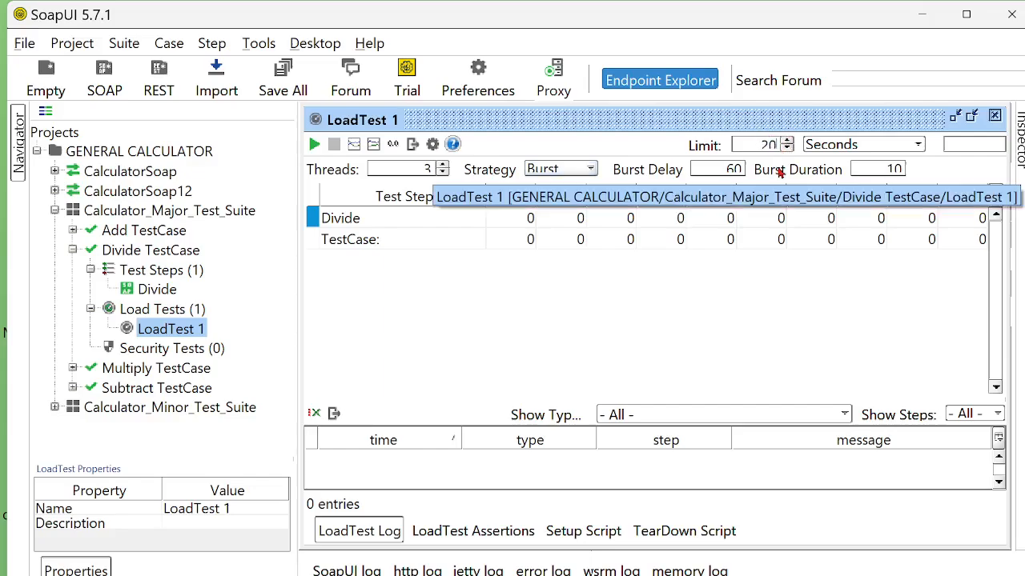
click(919, 145)
click(880, 185)
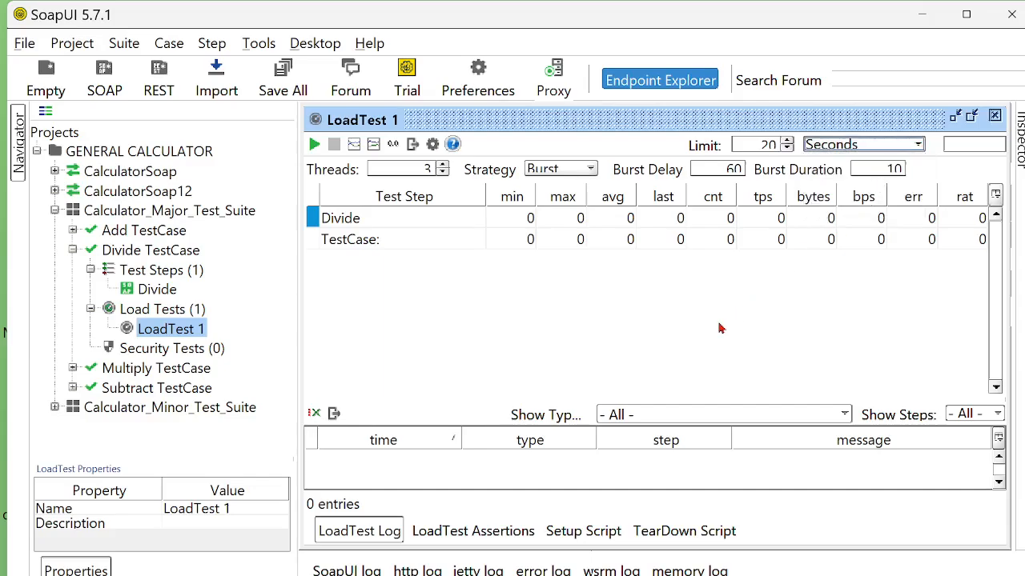
- Run the Divide load test, stop it during the burst delay, and check its start and cancellation entries in the log
click(313, 145)
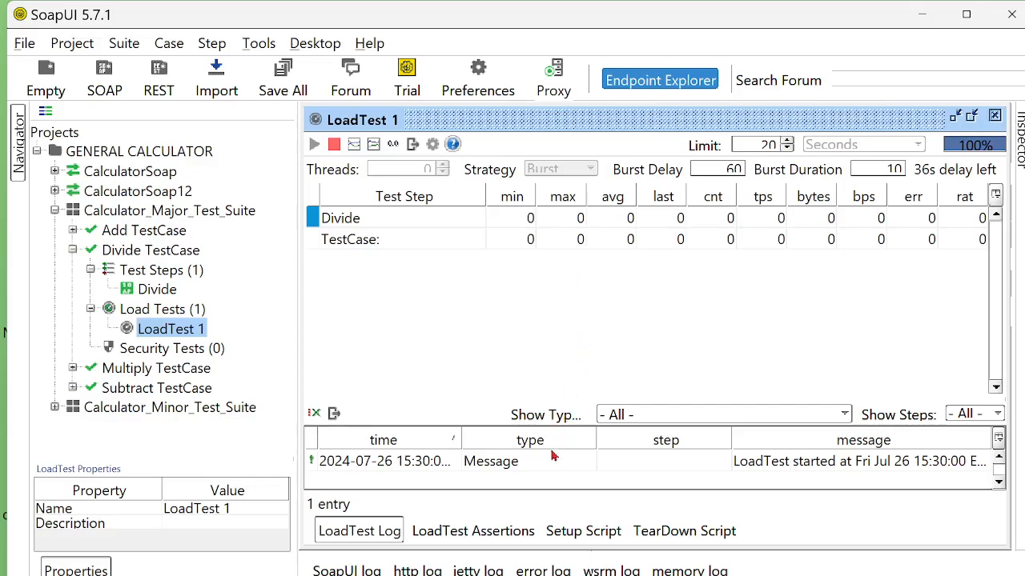
click(773, 471)
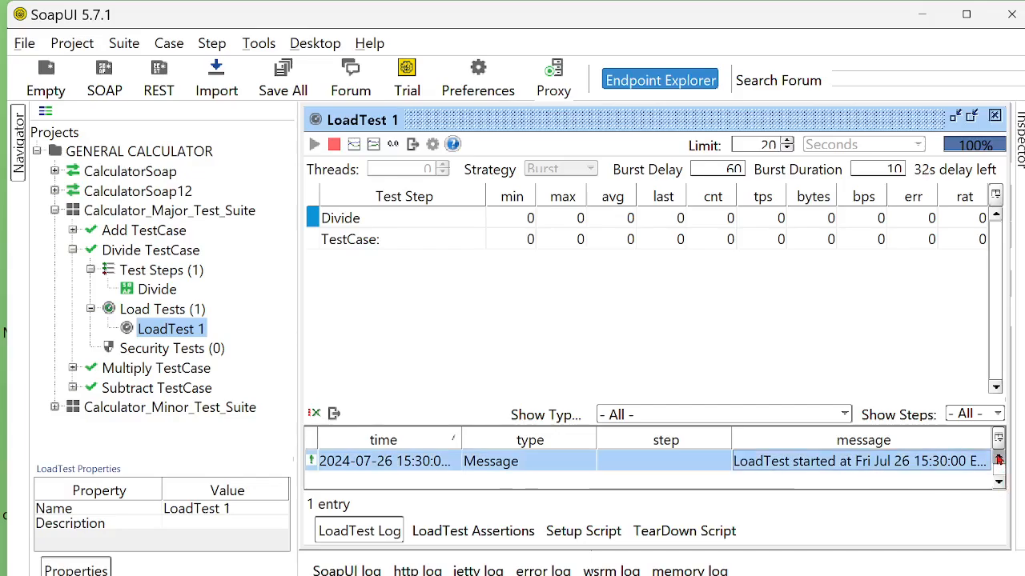
click(998, 439)
click(762, 396)
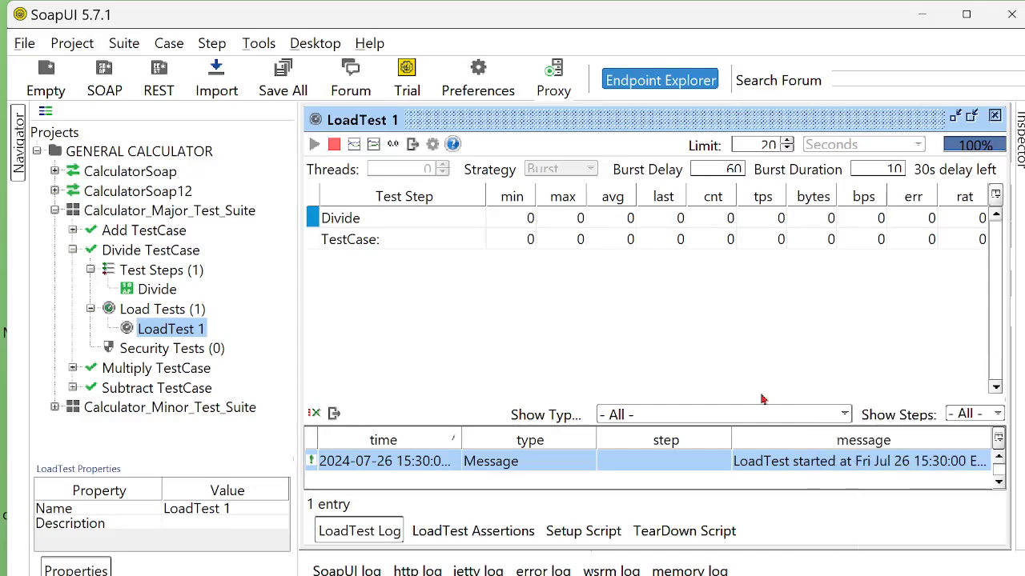
click(770, 464)
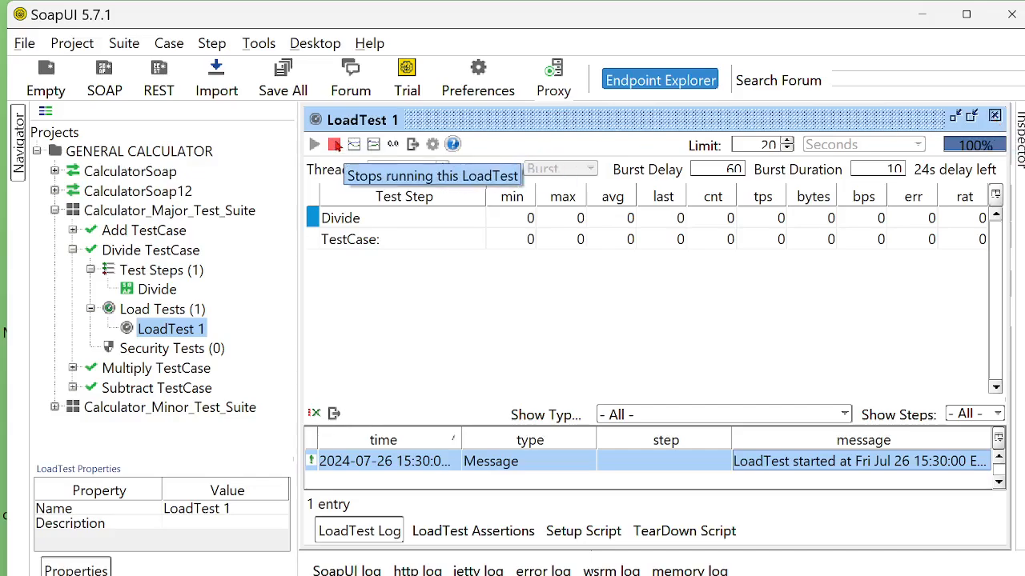
click(335, 145)
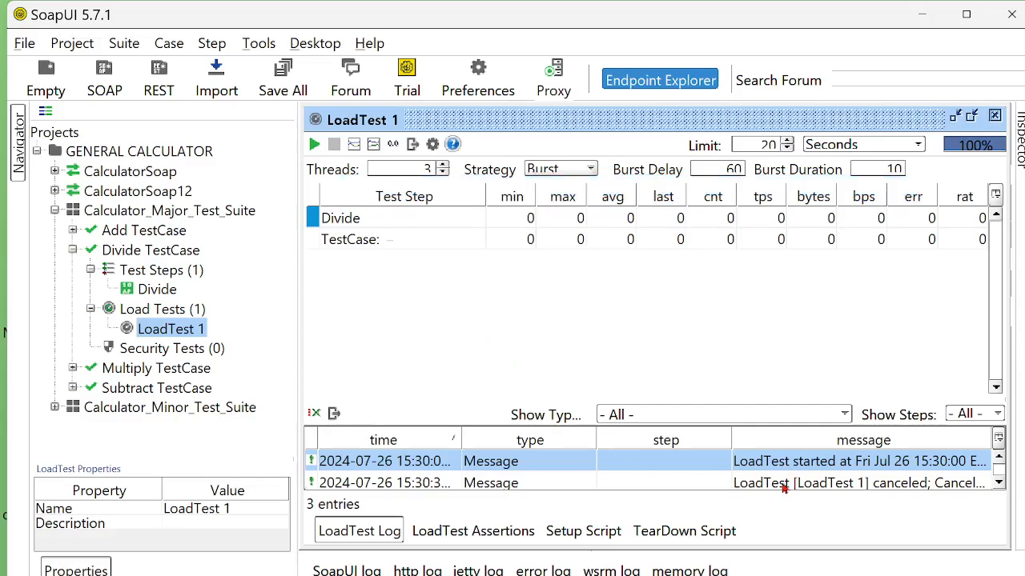
click(784, 487)
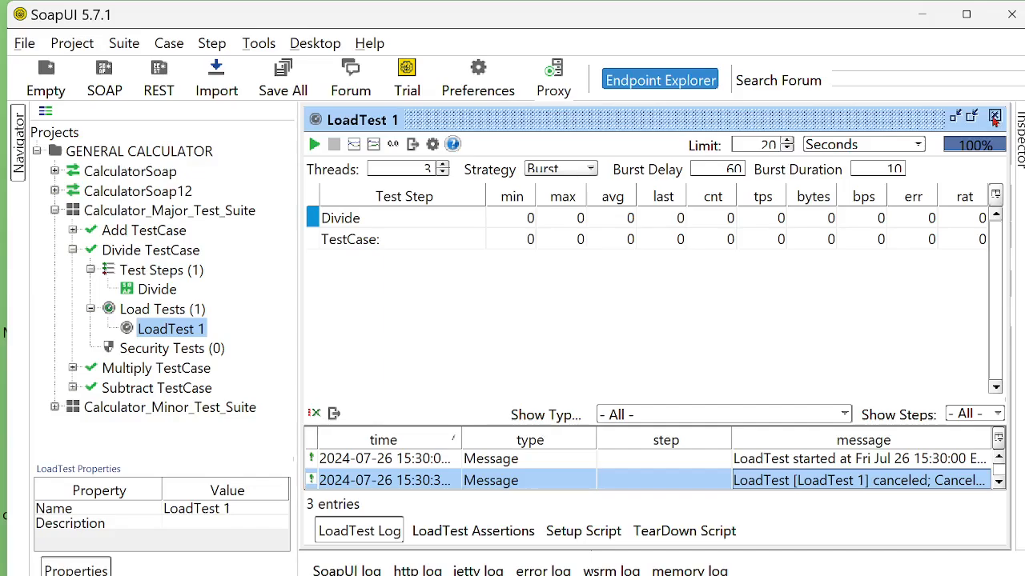
- Close the Divide load test editor and collapse Calculator_Major_Test_Suite and the GENERAL CALCULATOR project
click(994, 117)
click(55, 210)
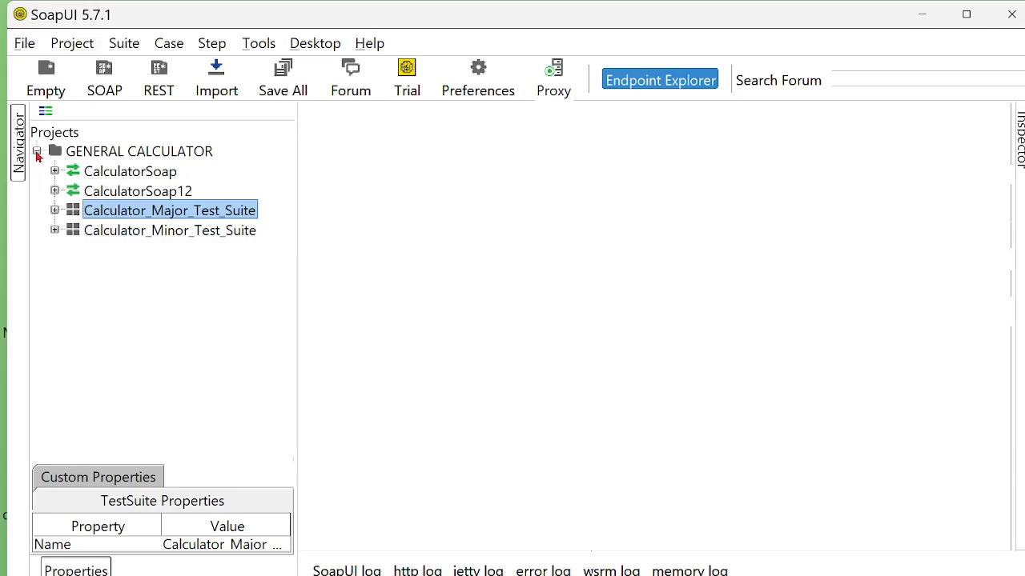
click(36, 152)
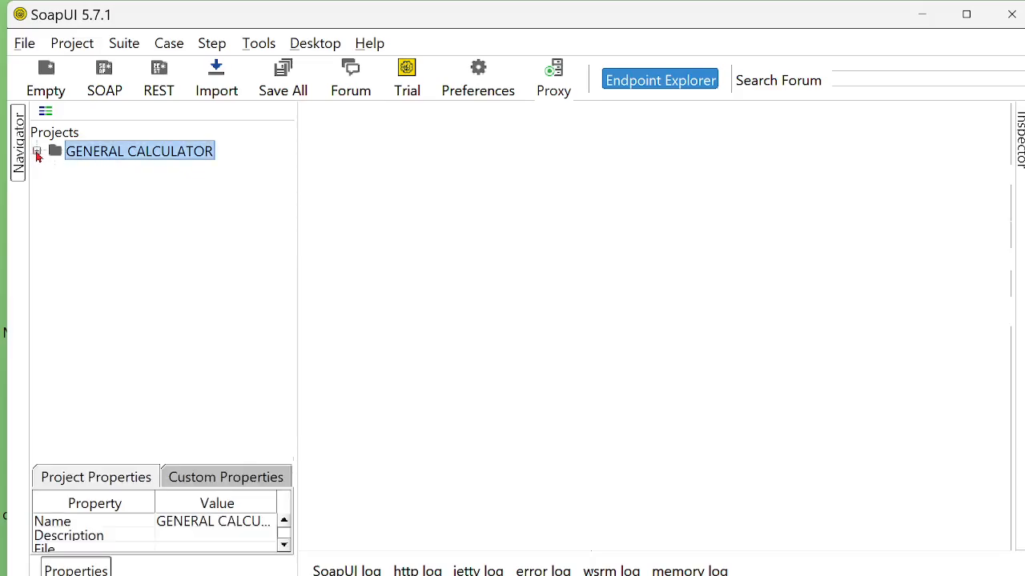
- Create a SOAP project named WORLD COUNTRY INFO-DATA from the copied CountryInfoService.wso?WSDL address, with sample requests but without a TestSuite
click(23, 45)
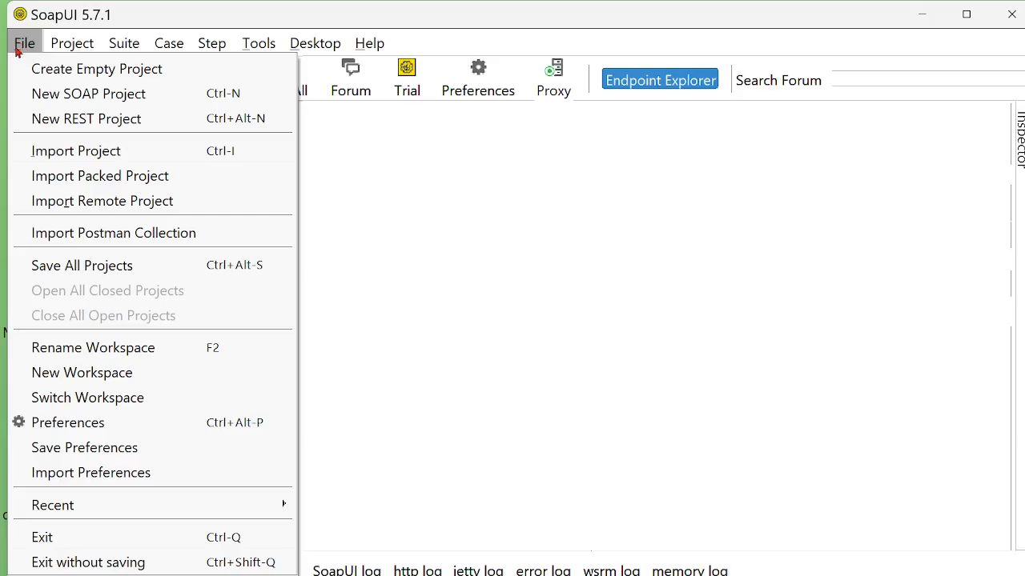
click(116, 97)
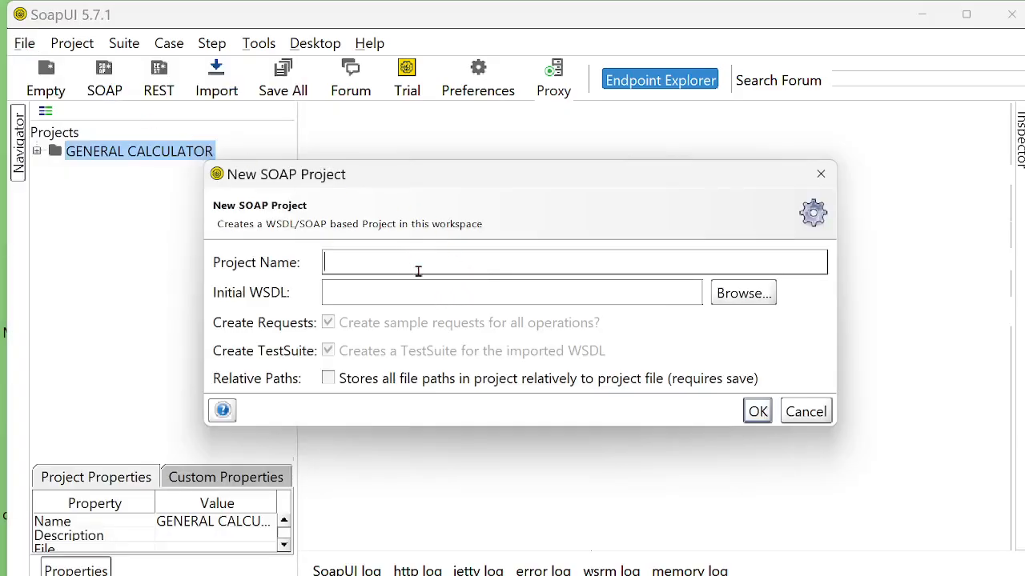
text(W)
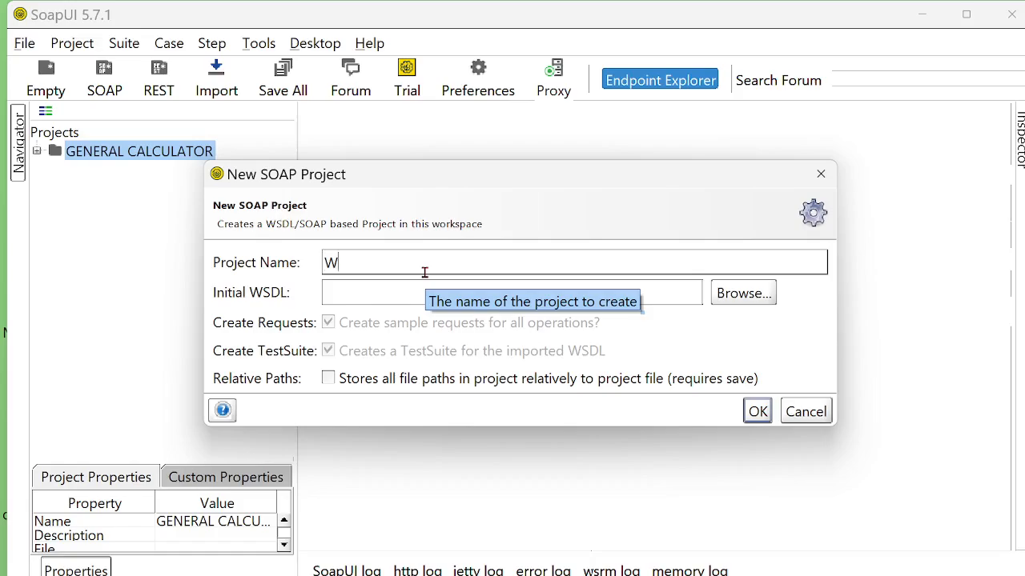
text(ORLD COUNTR)
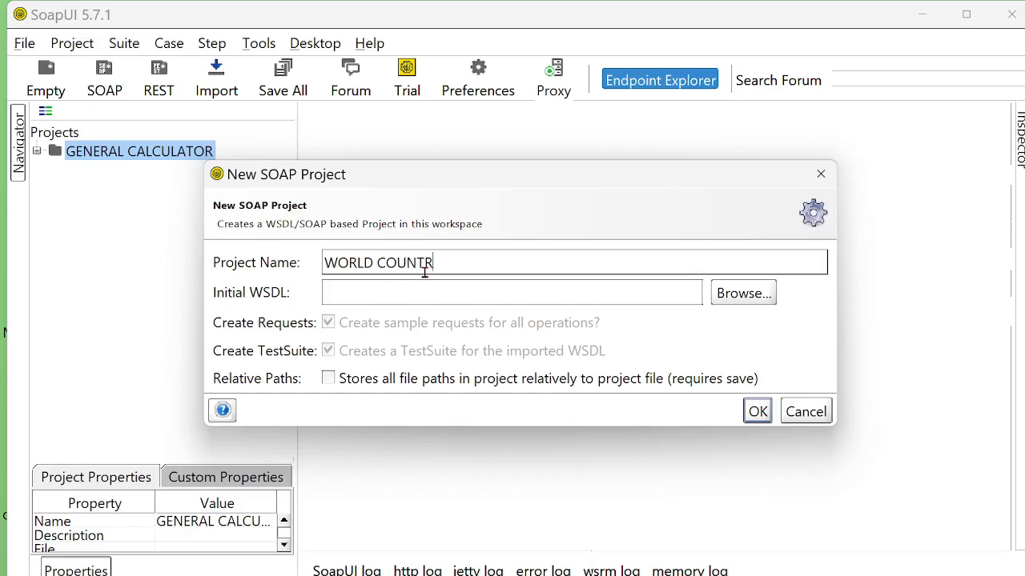
text(Y INFO-DATA)
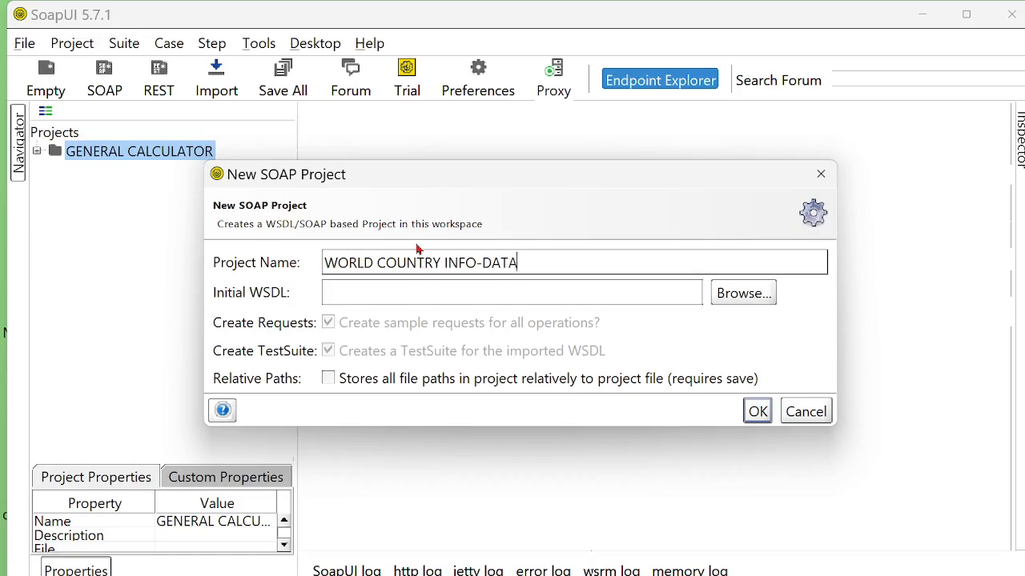
click(415, 292)
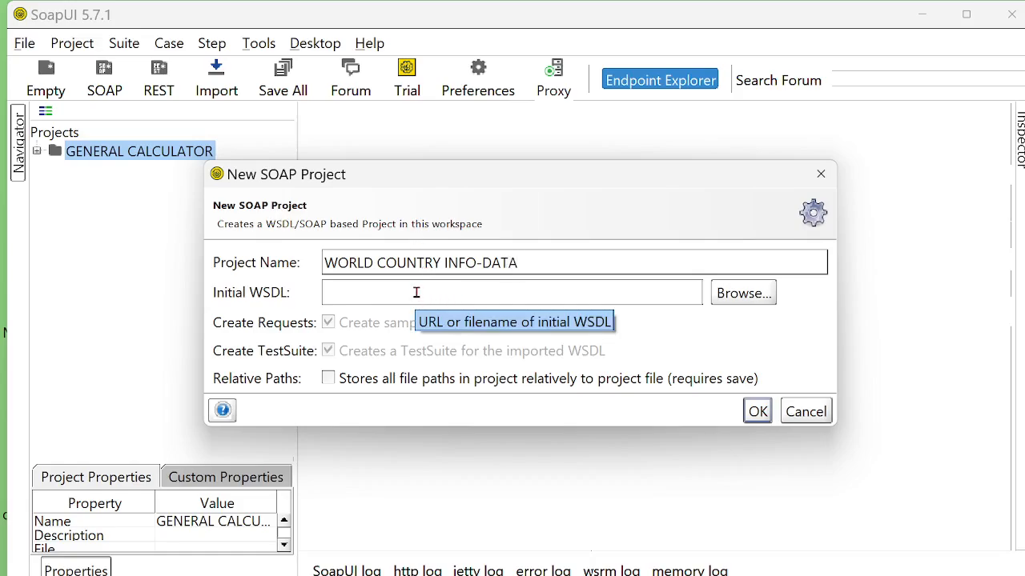
key(ctrl+v)
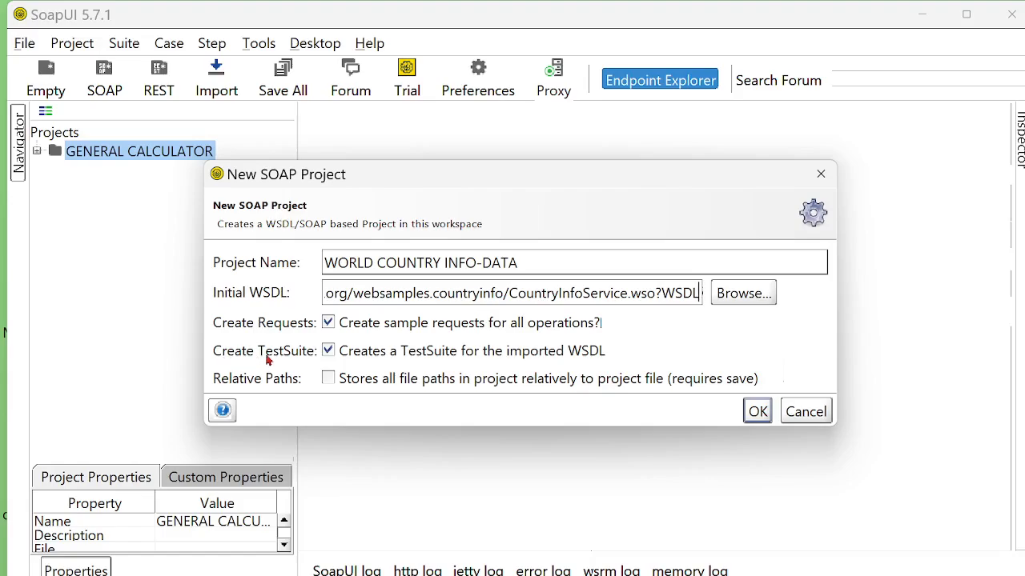
click(329, 355)
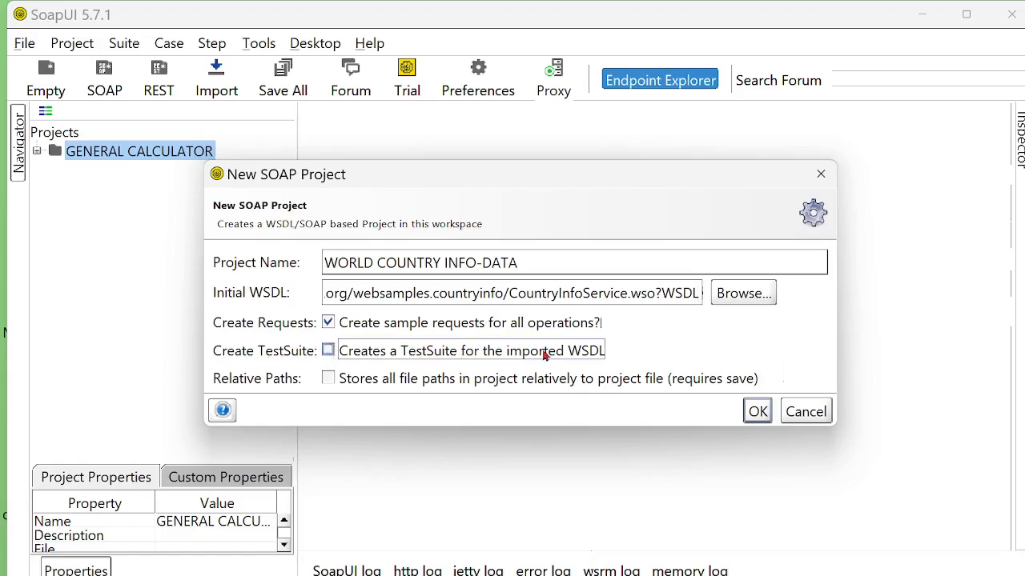
click(760, 417)
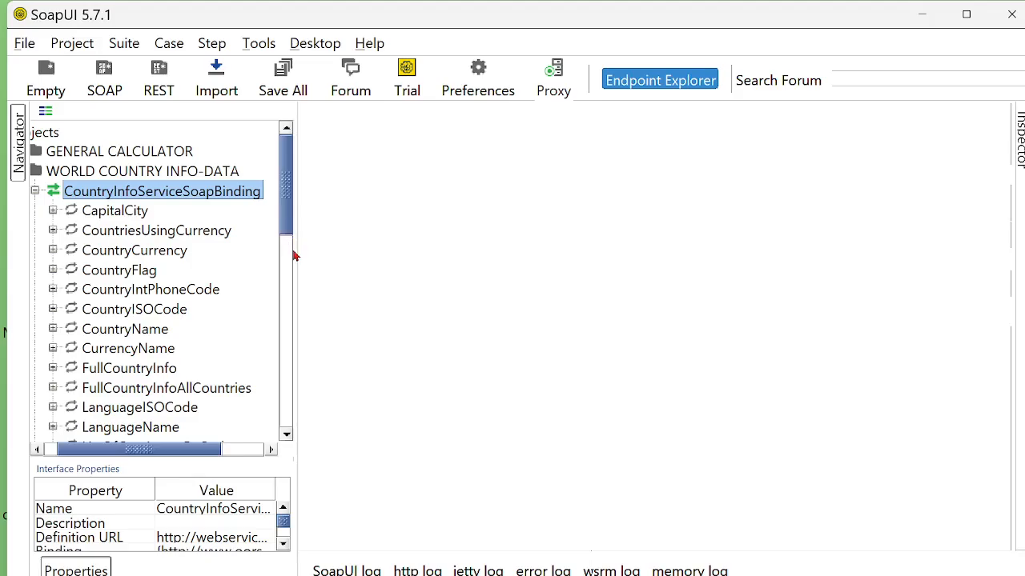
- Widen the project tree and look through the operations of the two CountryInfoService bindings, leaving only CountryInfoServiceSoapBinding expanded
drag(293, 251, 347, 264)
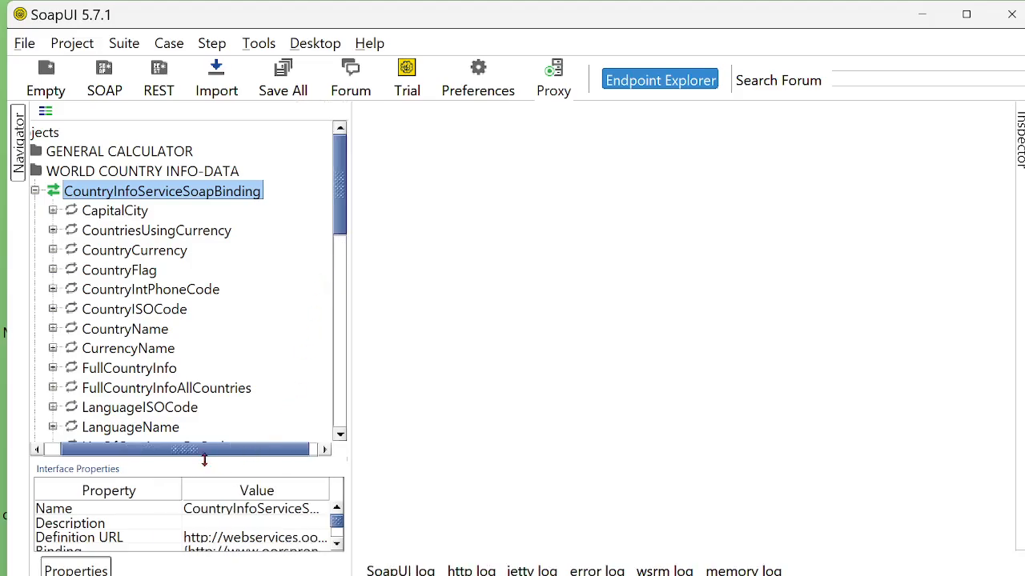
drag(344, 217, 341, 439)
drag(340, 393, 365, 189)
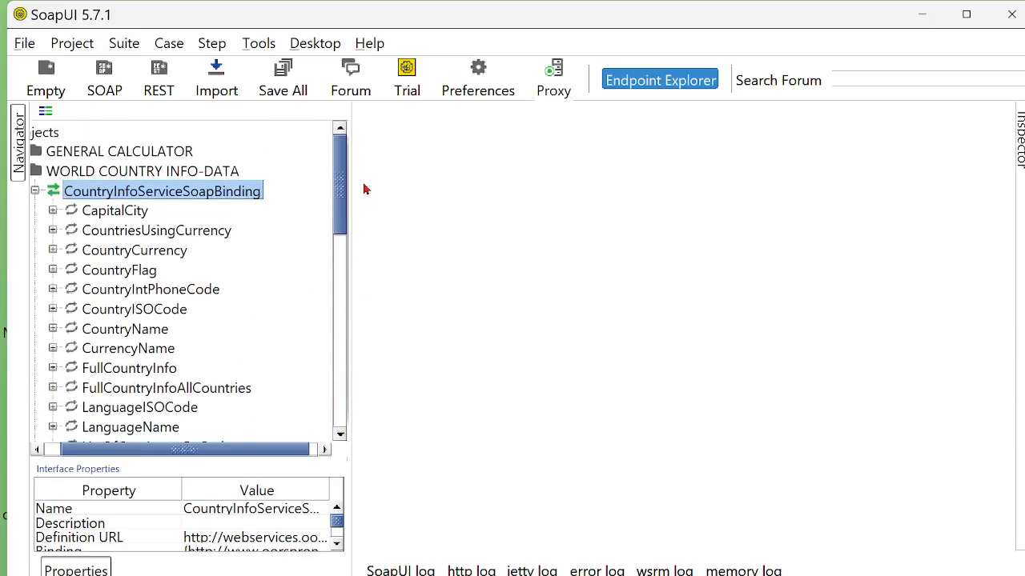
click(35, 192)
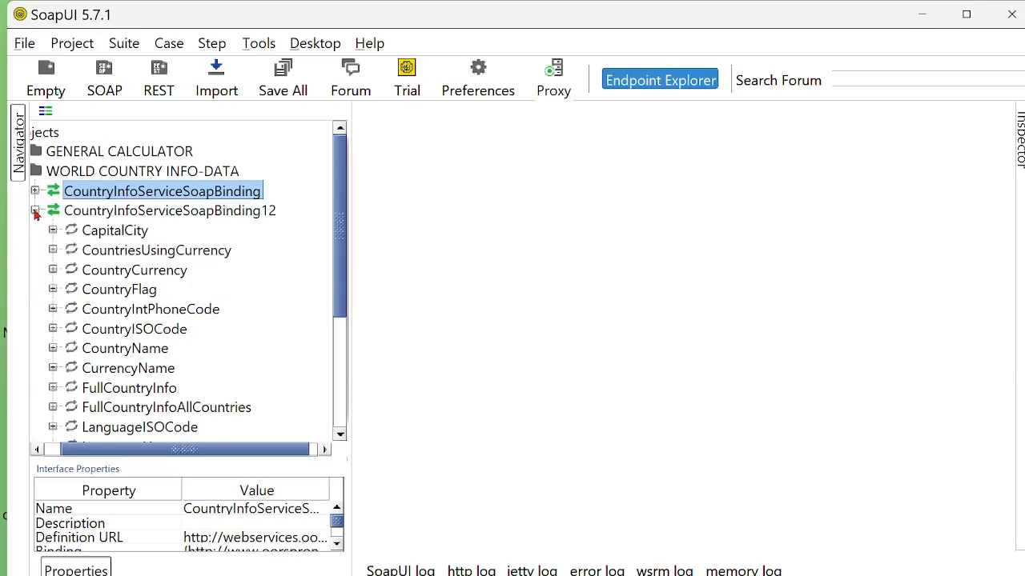
click(34, 210)
click(54, 191)
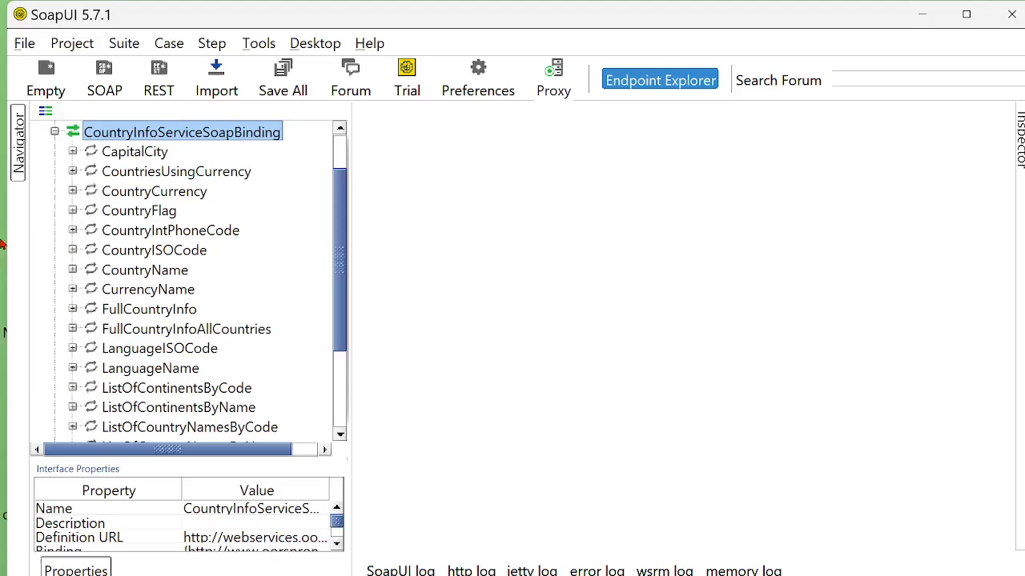
drag(338, 293, 336, 155)
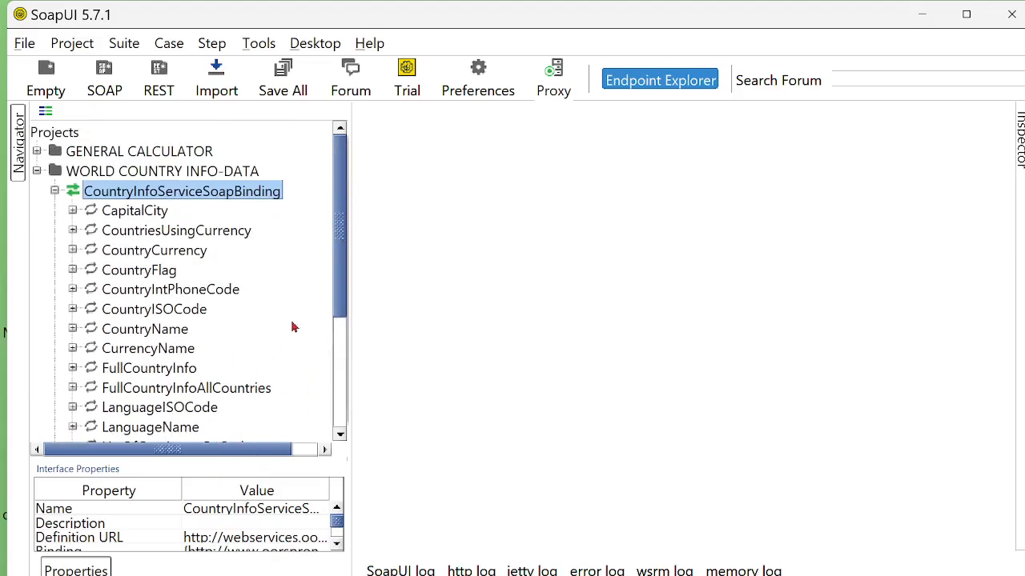
- Review the overview of the WORLD COUNTRY INFO-DATA project and close it
click(119, 173)
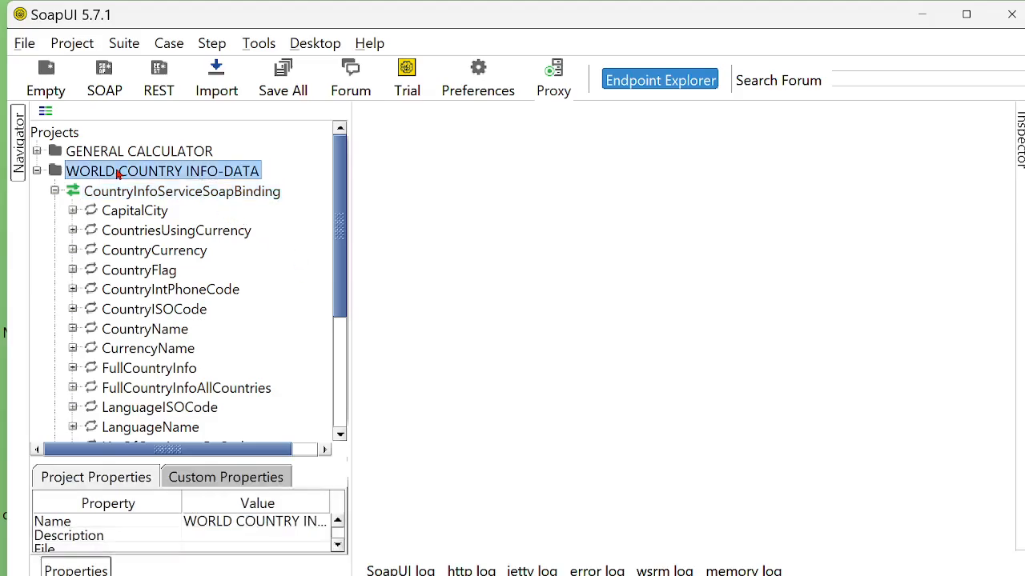
double_click(118, 173)
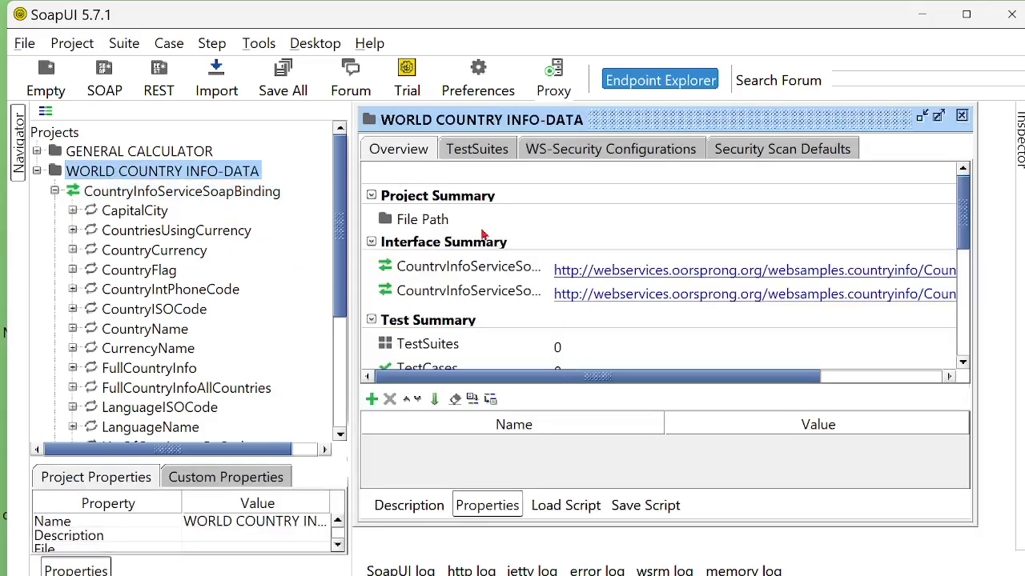
drag(963, 220, 956, 181)
click(962, 116)
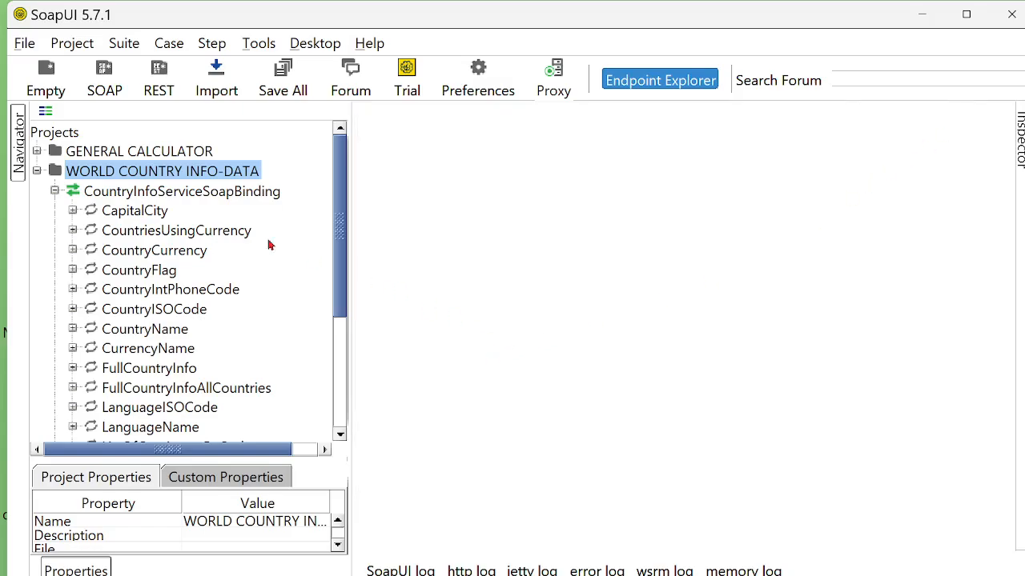
- Show the CountryInfoServiceSoapBinding overview maximized, widen the columns of its Operations table and review the WSDL definition and operations
double_click(114, 192)
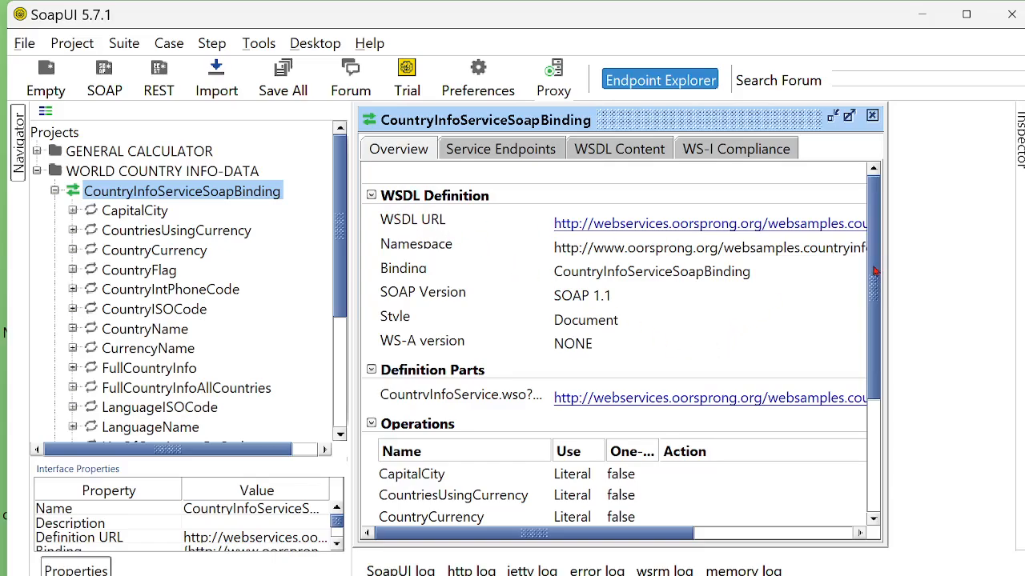
drag(875, 268, 861, 198)
click(851, 117)
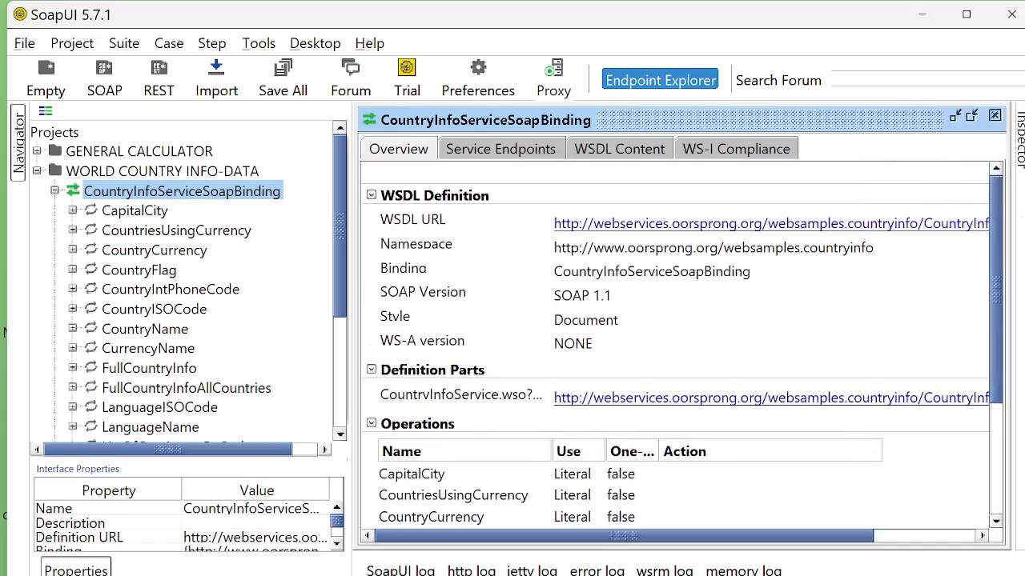
drag(1001, 229, 996, 437)
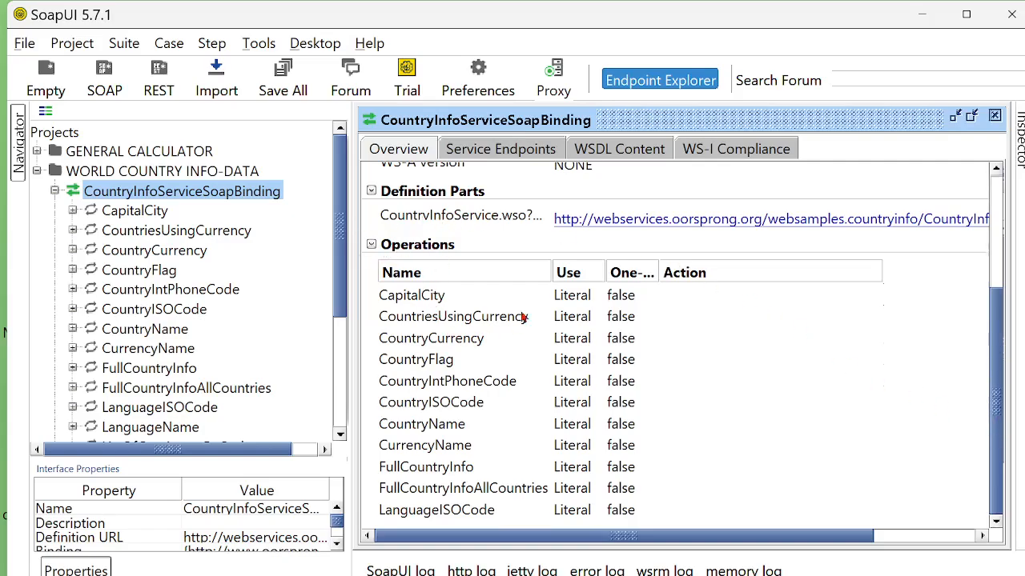
drag(551, 273, 913, 273)
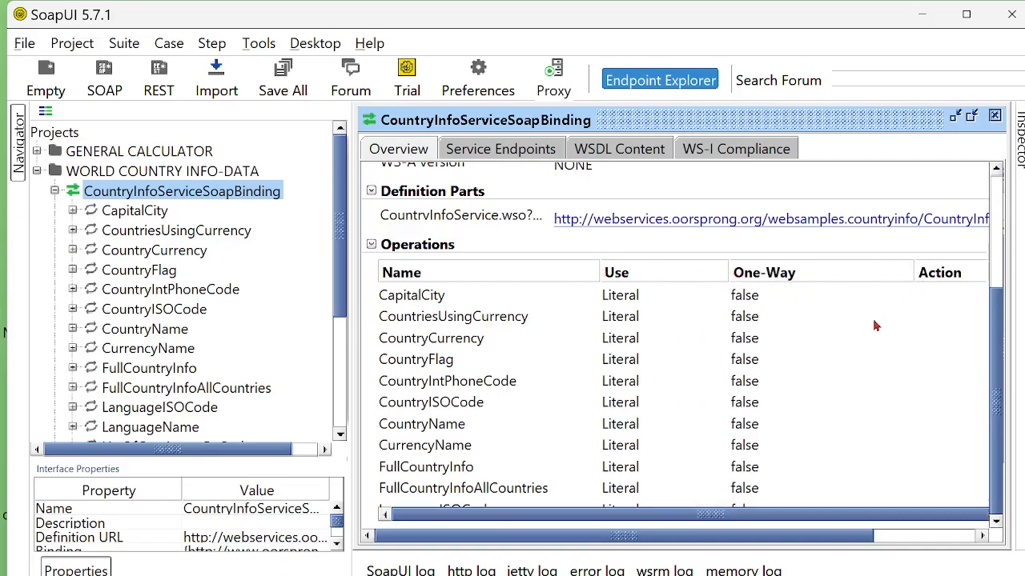
drag(995, 376, 974, 199)
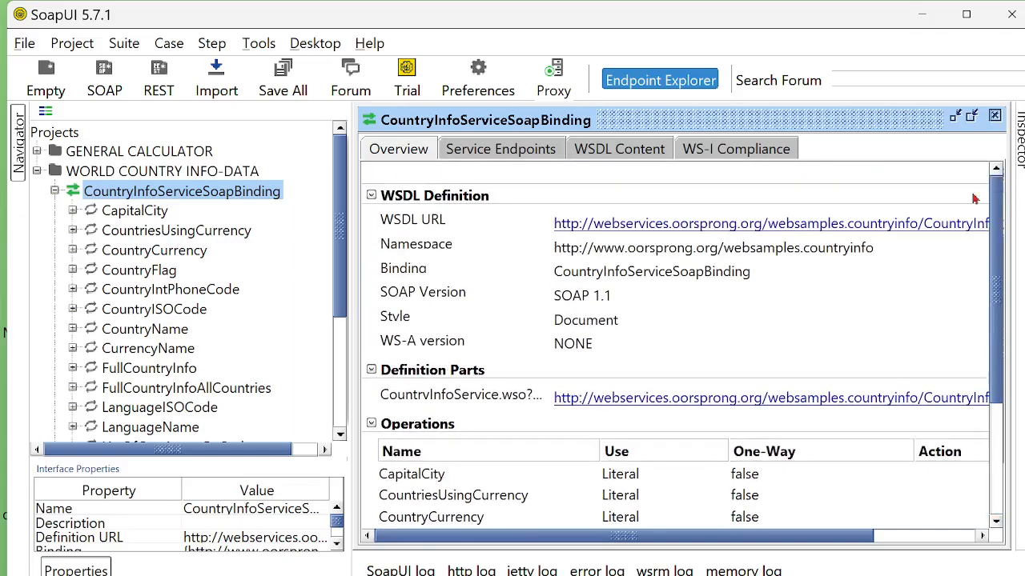
- Browse the binding's WSDL content from Services up through Bindings, PortTypes, Messages, Schemas and Global Elements, and close the viewer
click(628, 155)
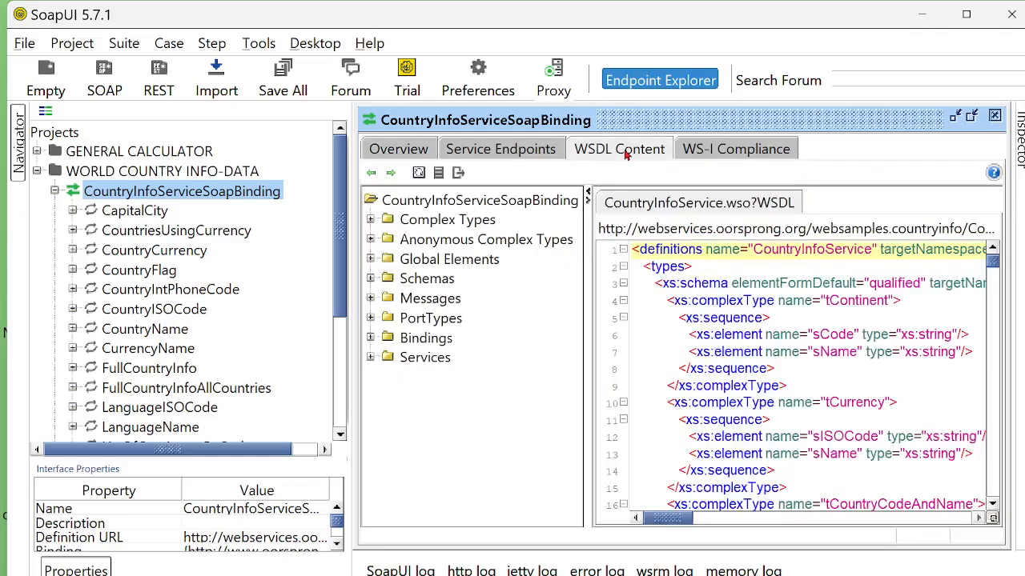
drag(993, 267, 966, 202)
double_click(426, 360)
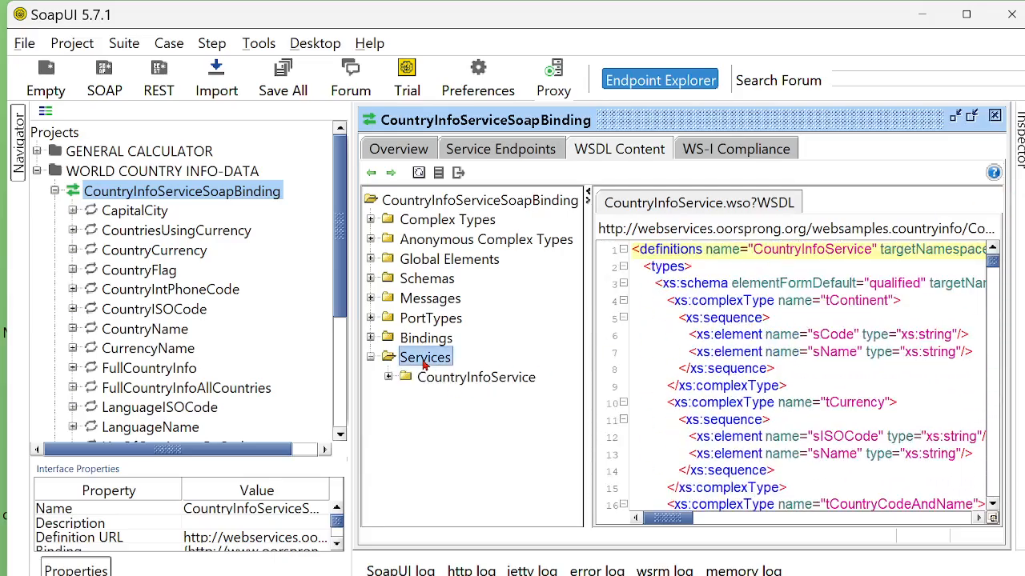
double_click(418, 341)
double_click(425, 319)
double_click(425, 299)
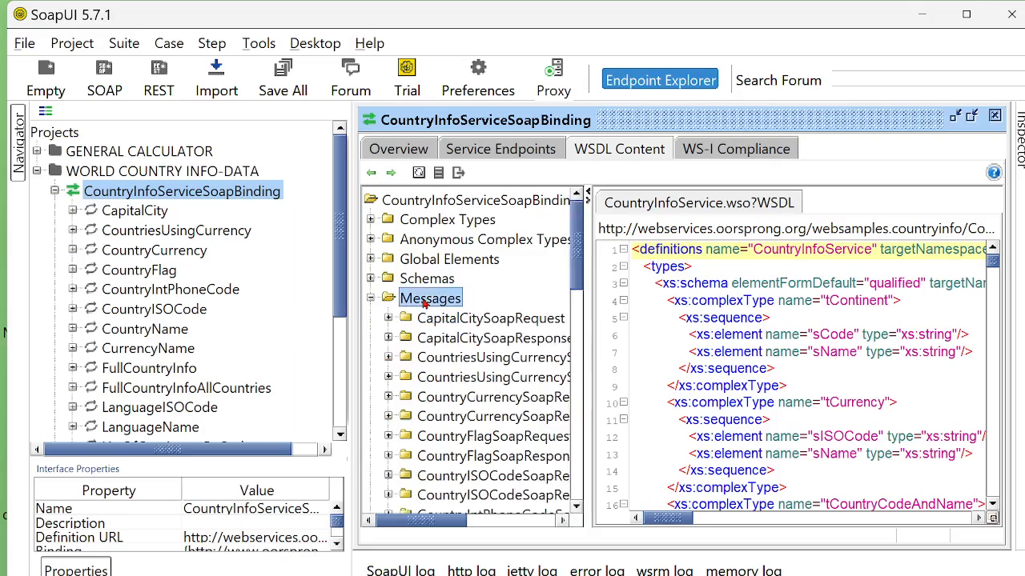
double_click(428, 277)
double_click(445, 261)
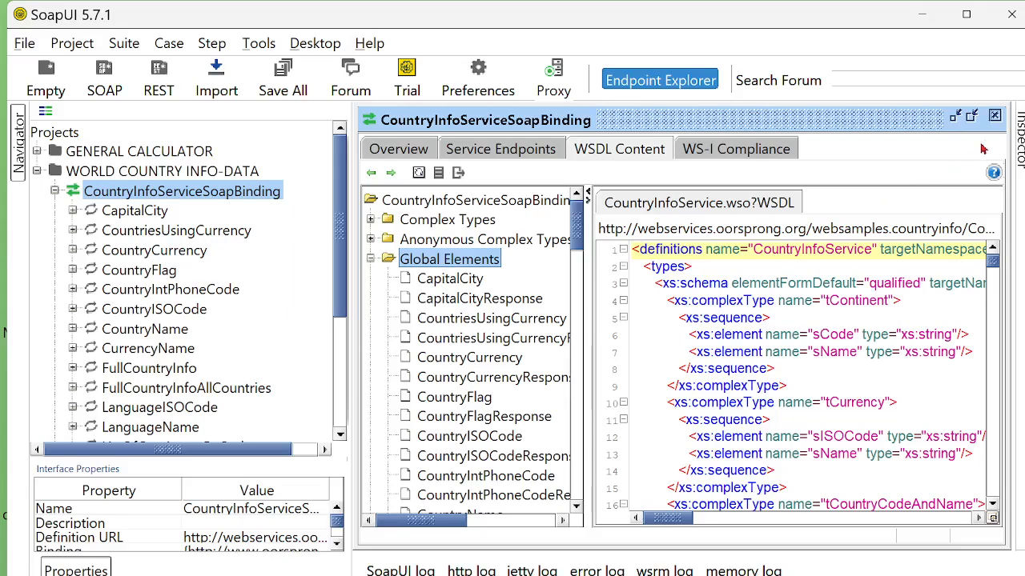
click(994, 117)
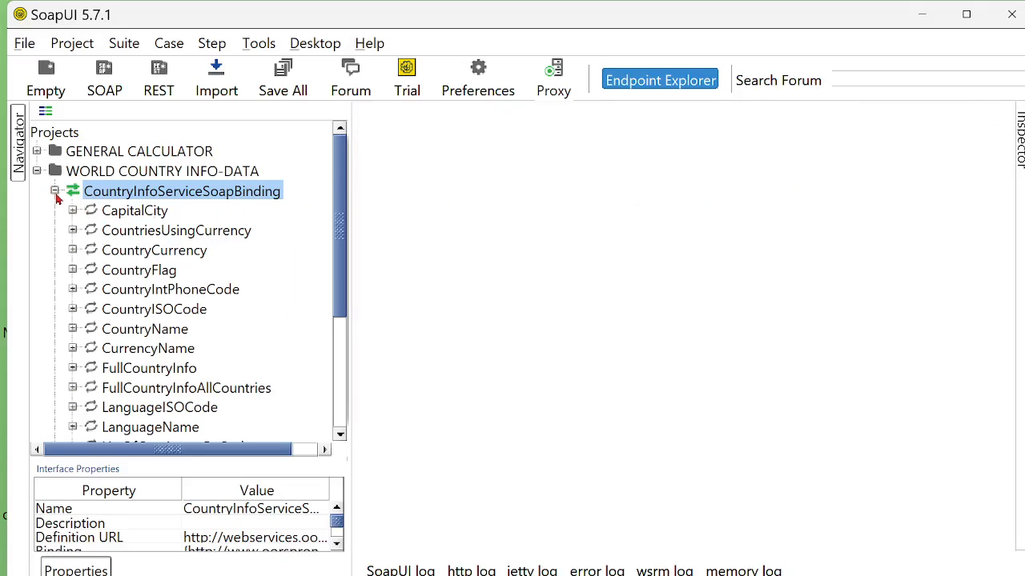
- Generate HTML documentation for CountryInfoServiceSoapBinding with the Documents folder as the output location
click(54, 191)
right_click(135, 195)
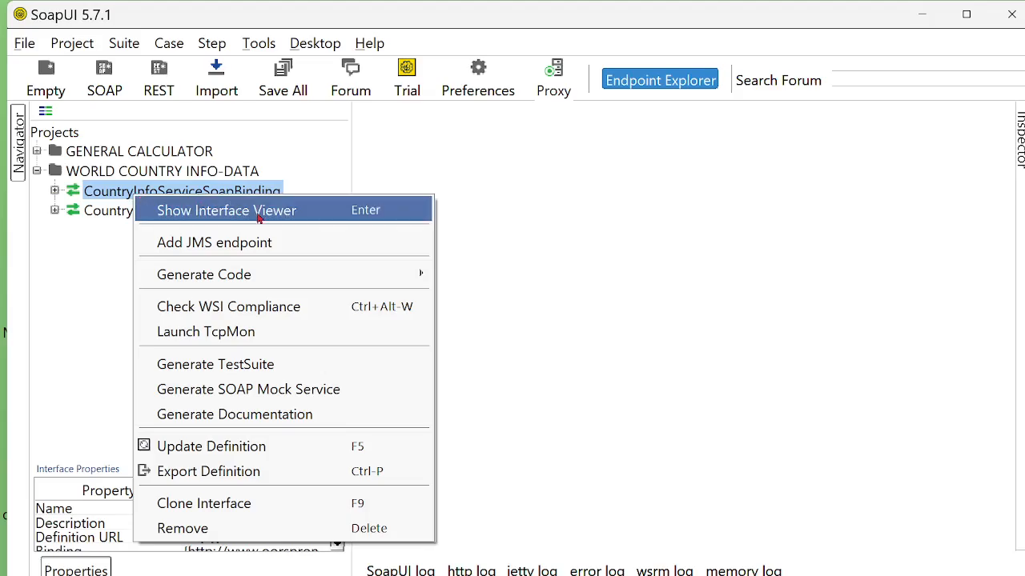
click(248, 414)
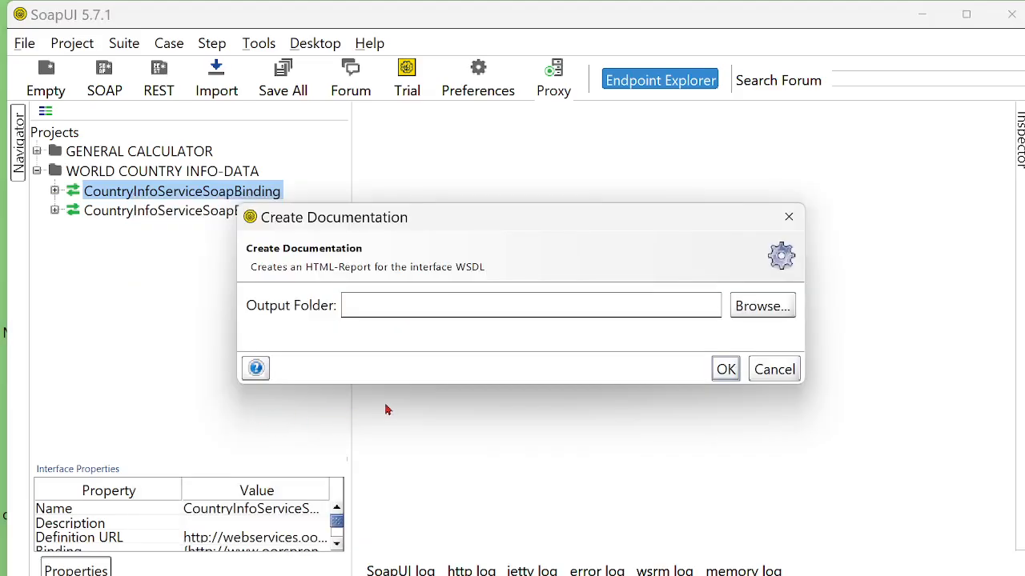
click(773, 311)
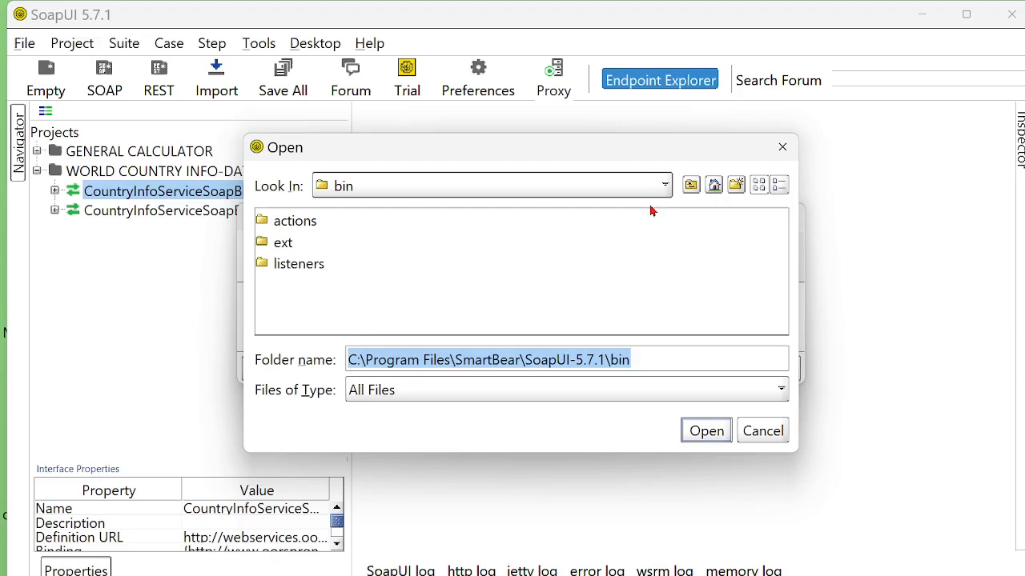
click(665, 185)
click(471, 232)
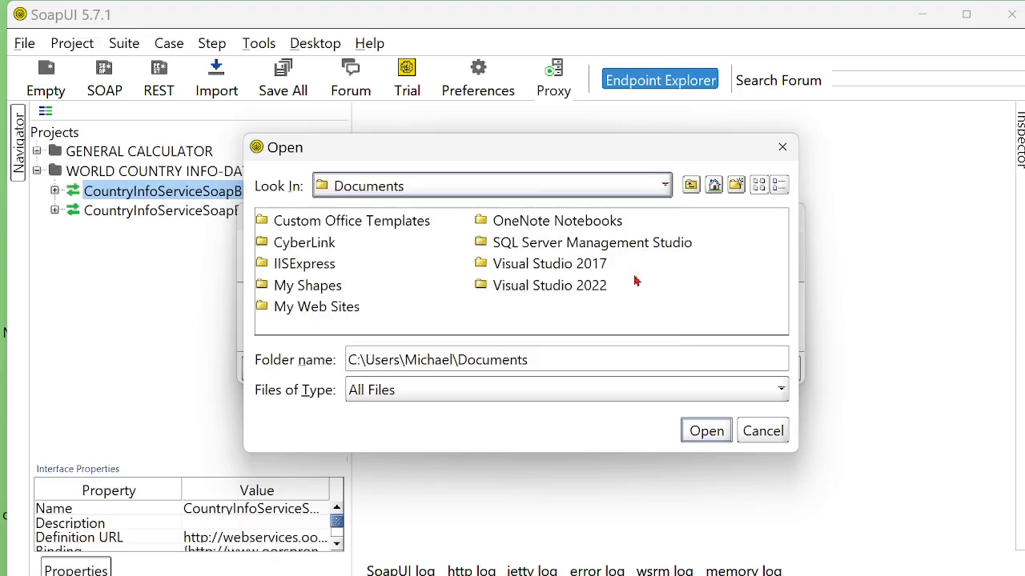
click(695, 432)
click(725, 369)
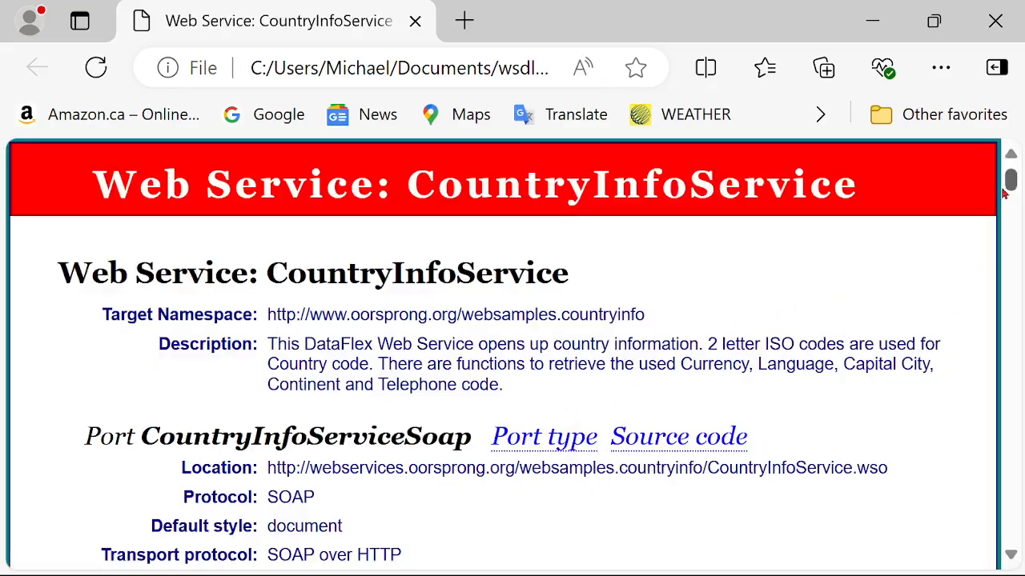
- Examine the port details, transport protocol and operations list in the generated CountryInfoService report
drag(1011, 180, 1010, 172)
scroll(911, 344, down, 3)
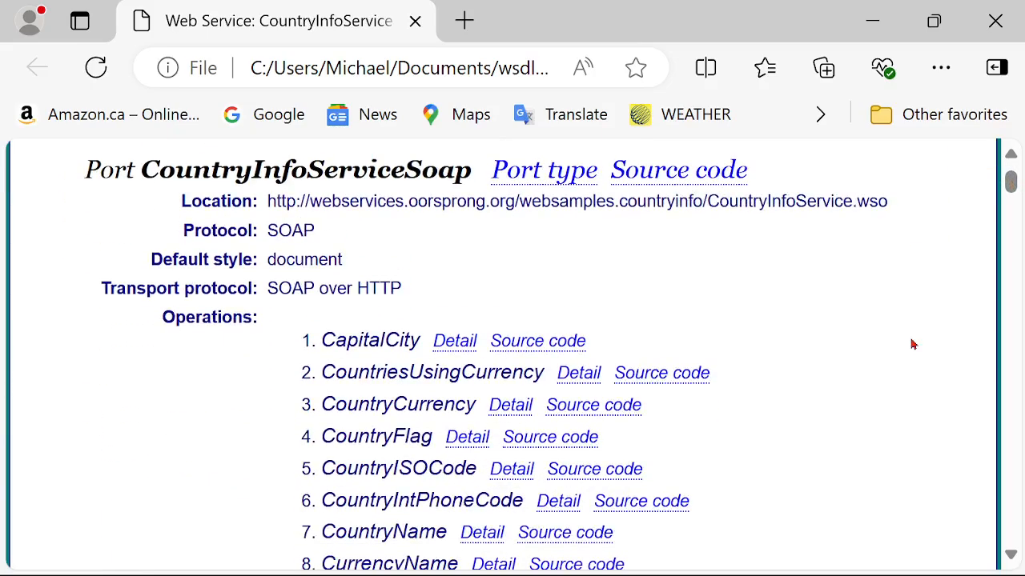
drag(267, 296, 397, 290)
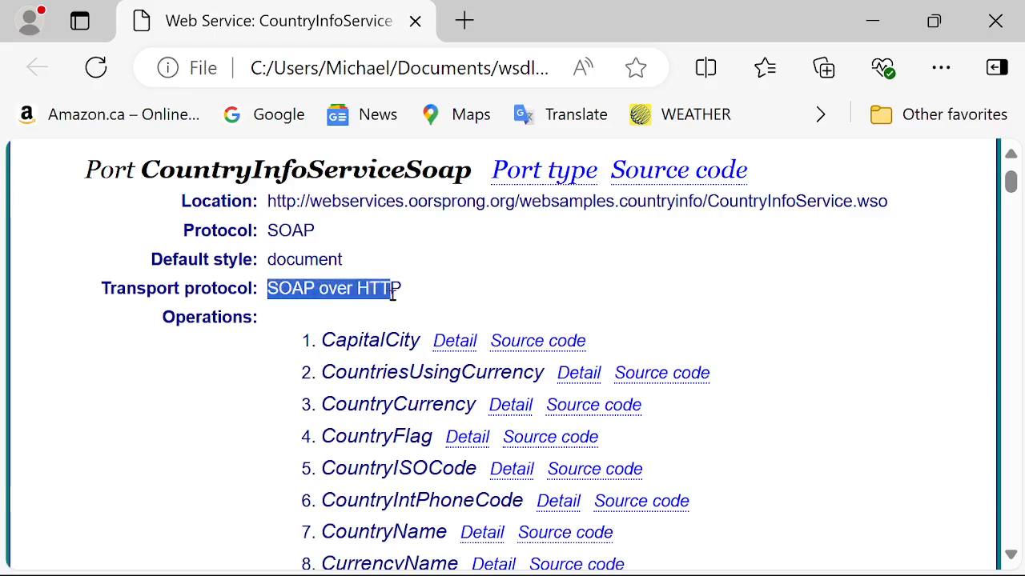
click(826, 319)
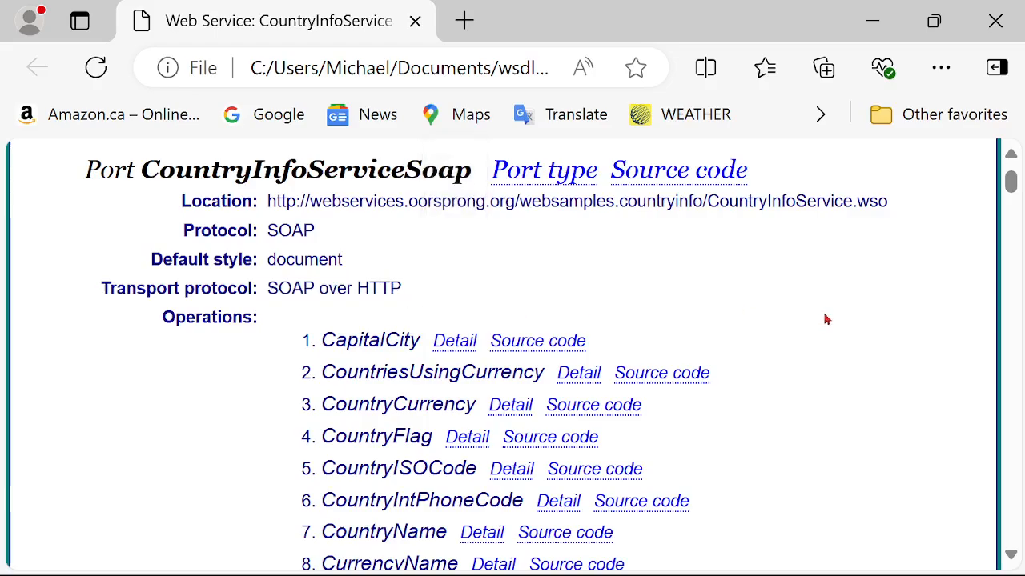
- Examine the CountryInfoServiceSoap operations list and the CountryInfoServiceSoap12 port details in the report, down to the Operations section
double_click(176, 321)
click(825, 356)
scroll(810, 286, down, 8)
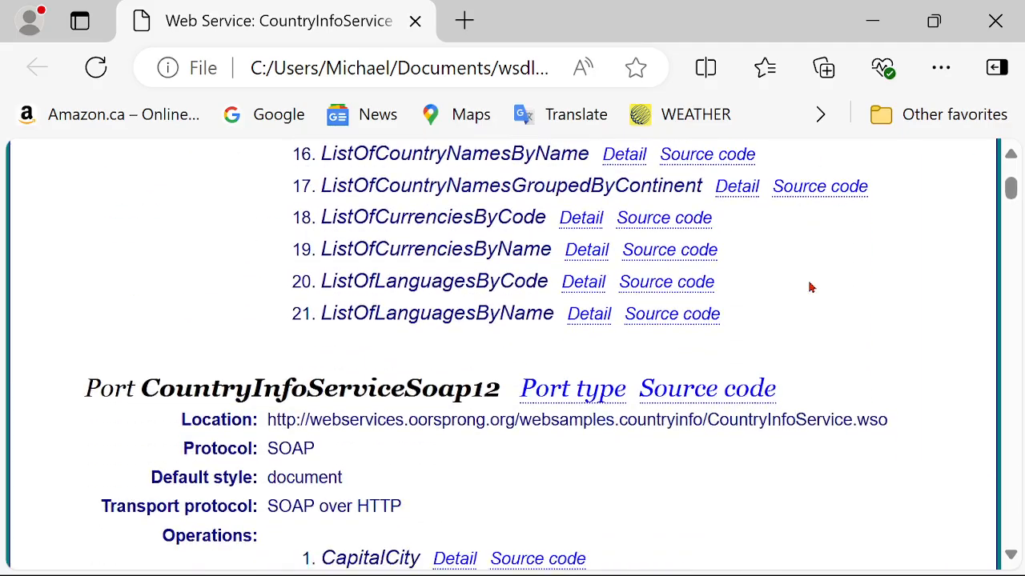
scroll(810, 286, down, 3)
scroll(810, 287, up, 2)
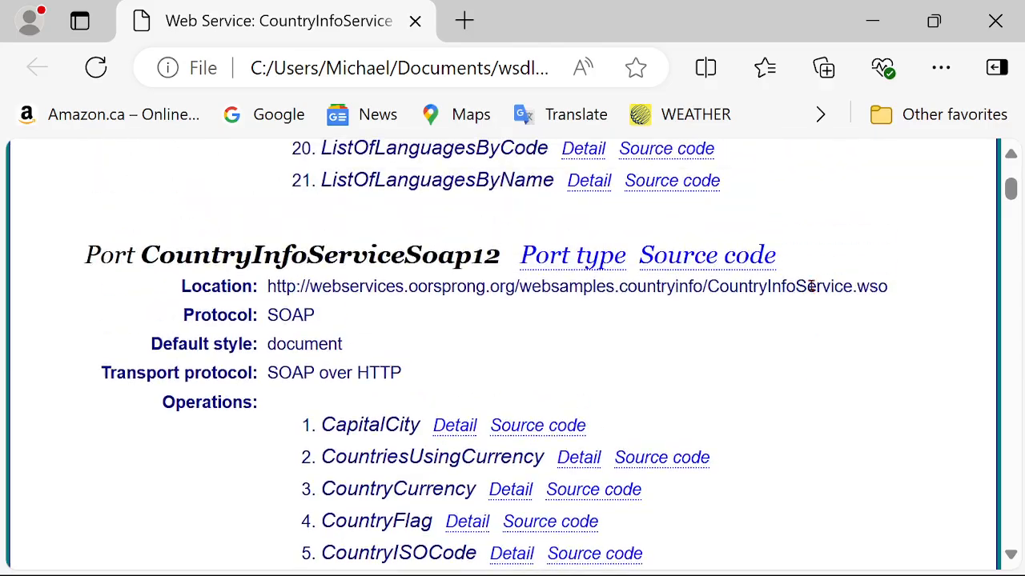
scroll(834, 330, down, 5)
scroll(835, 328, down, 8)
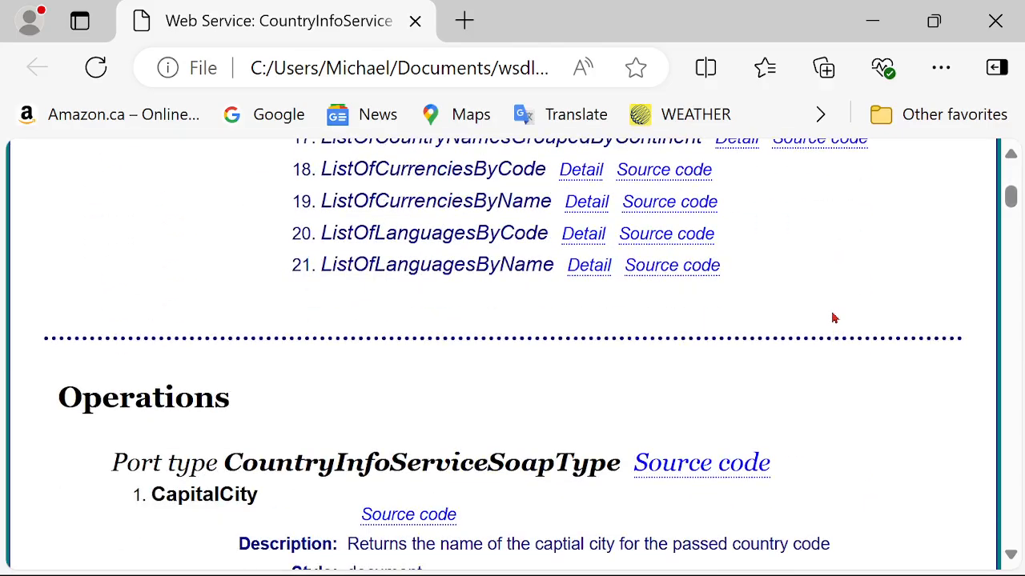
- Review the descriptions, inputs and outputs of the CountryInfoServiceSoapType operations in the report, through ListOfLanguagesByCode
scroll(833, 318, down, 20)
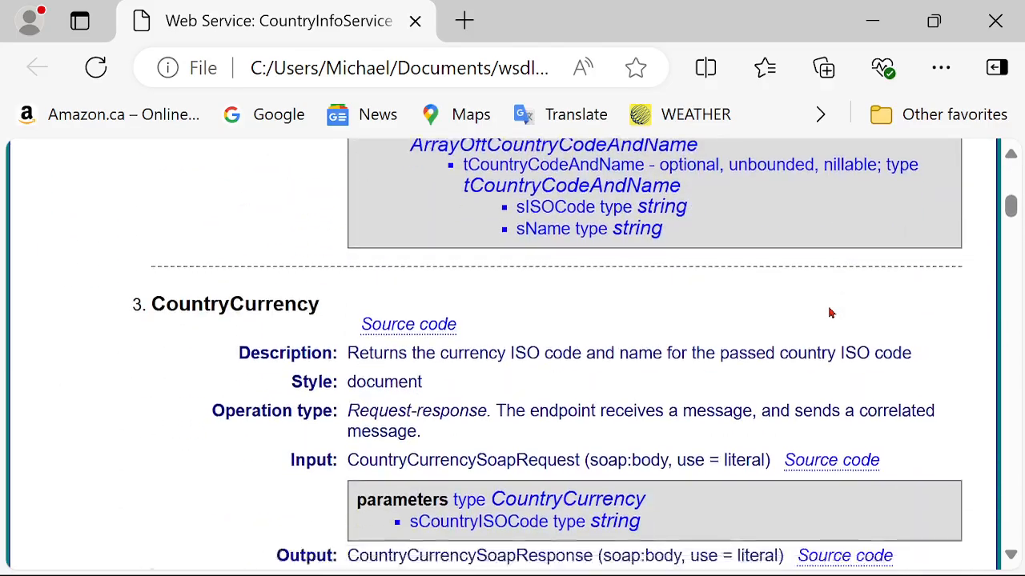
scroll(839, 299, down, 8)
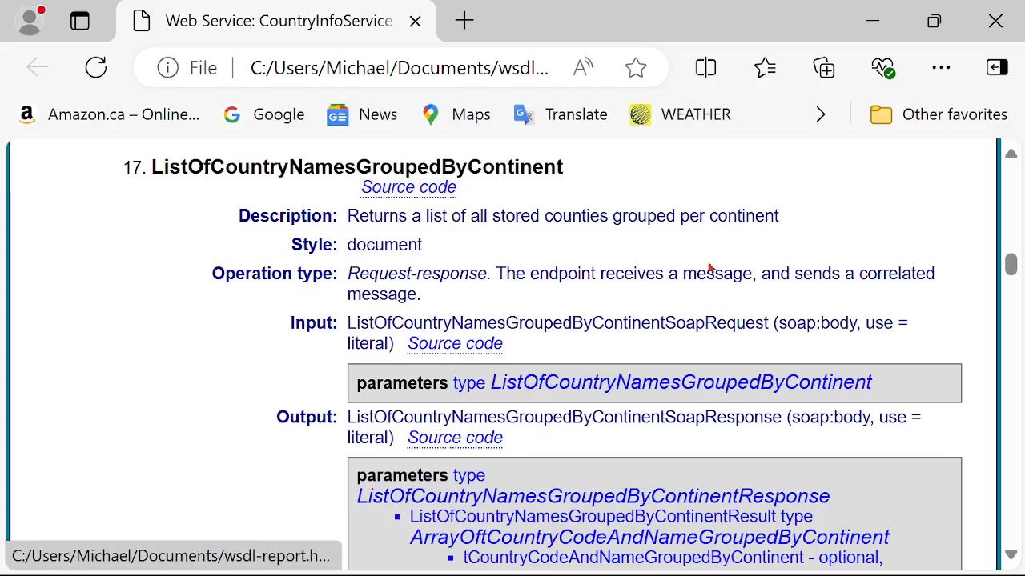
scroll(944, 329, down, 2)
scroll(944, 329, down, 7)
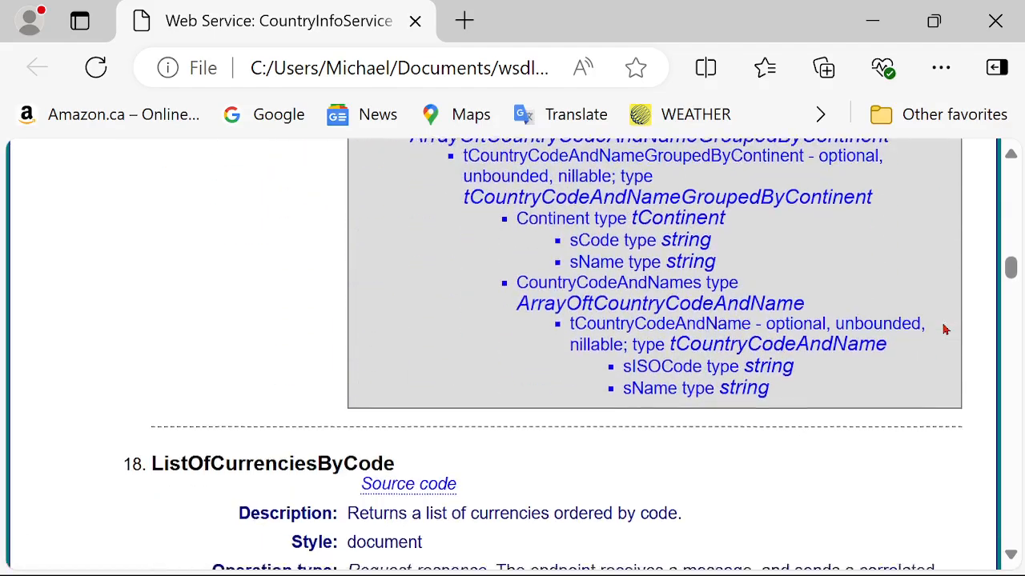
scroll(934, 317, down, 20)
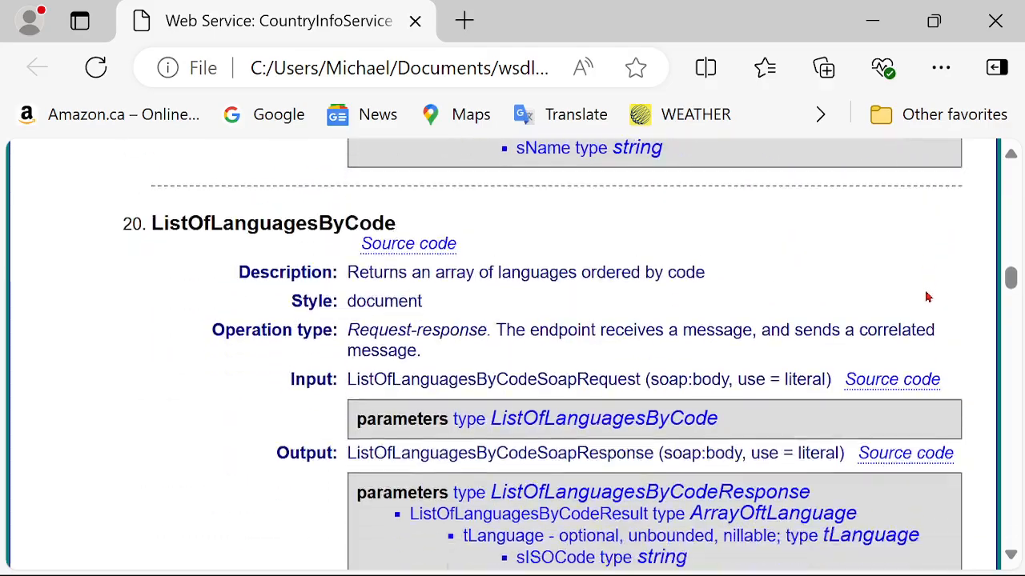
scroll(925, 284, up, 2)
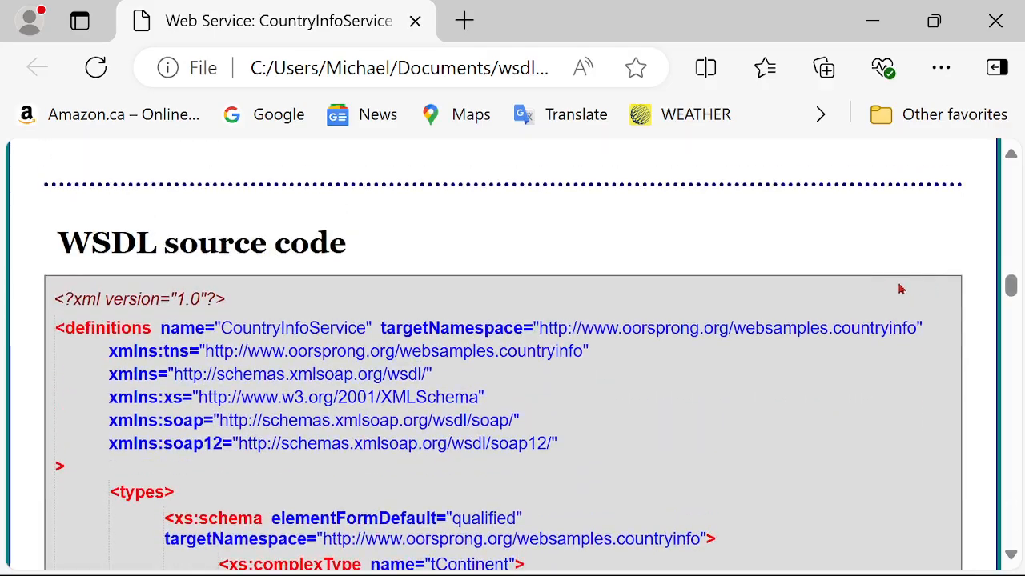
- Read through the report's WSDL source code and the About wsdl-viewer.xsl section, and close the report
scroll(917, 349, down, 15)
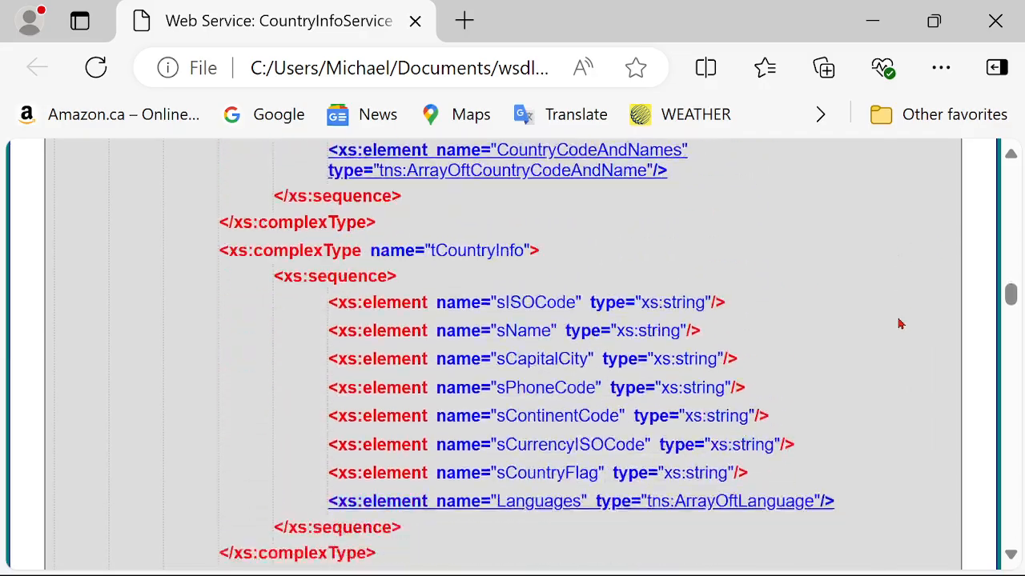
scroll(897, 315, down, 20)
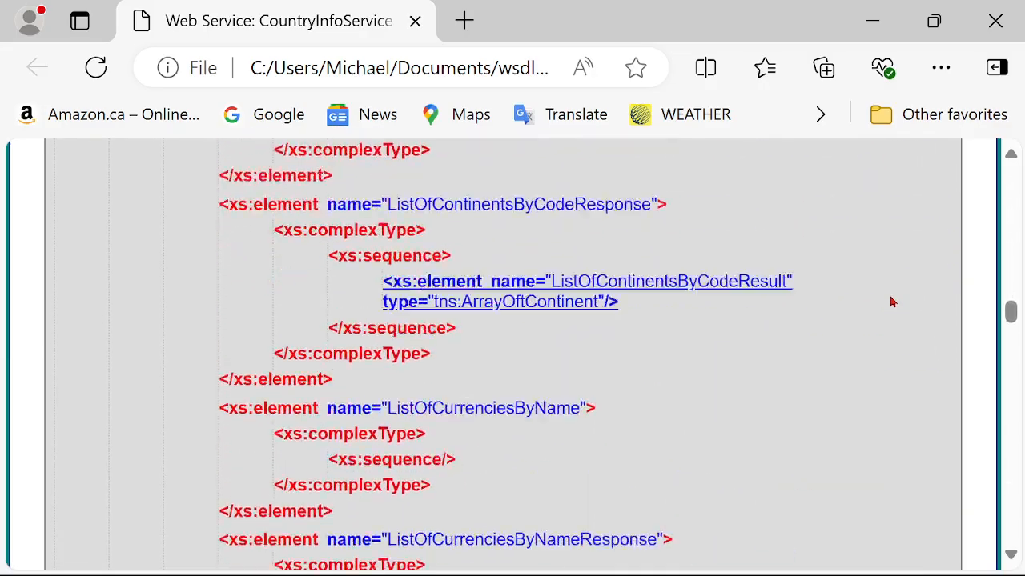
scroll(921, 299, down, 3)
drag(1010, 320, 1000, 552)
drag(80, 314, 733, 476)
click(561, 441)
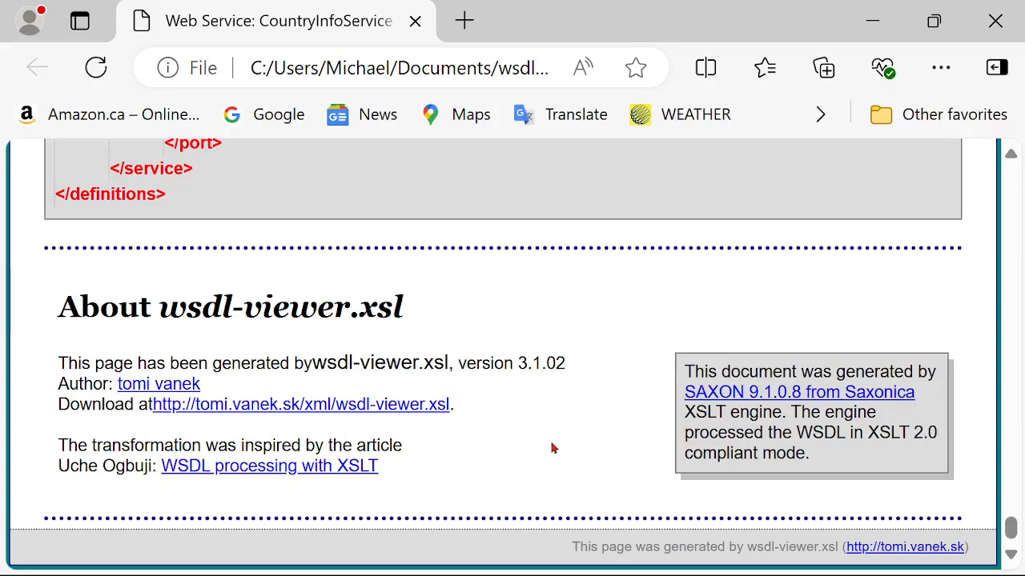
click(995, 21)
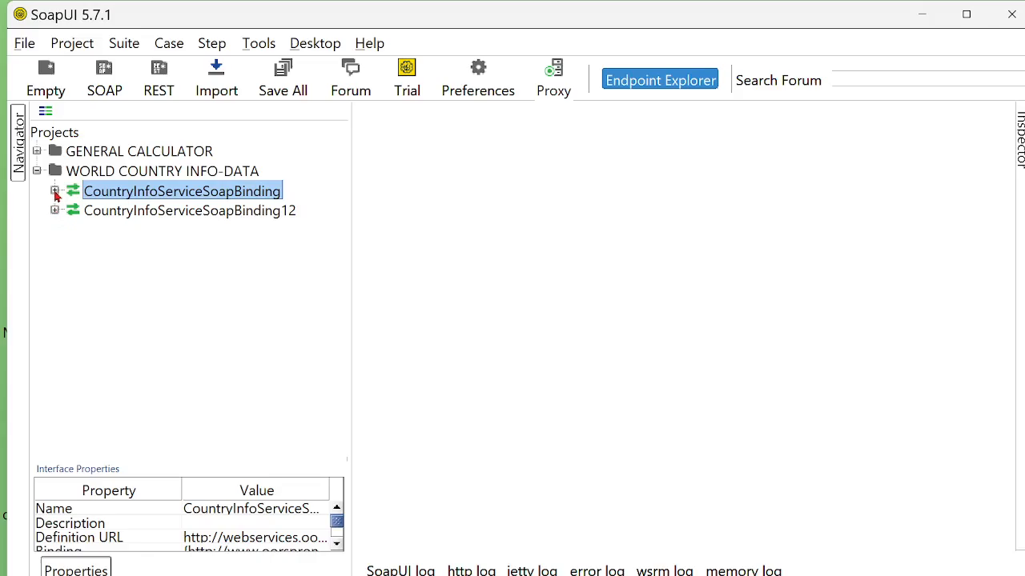
- Start generating a new TestSuite for CountryInfoServiceSoapBinding with one TestCase for each operation, new empty requests and all operations selected
click(55, 191)
click(54, 133)
right_click(152, 195)
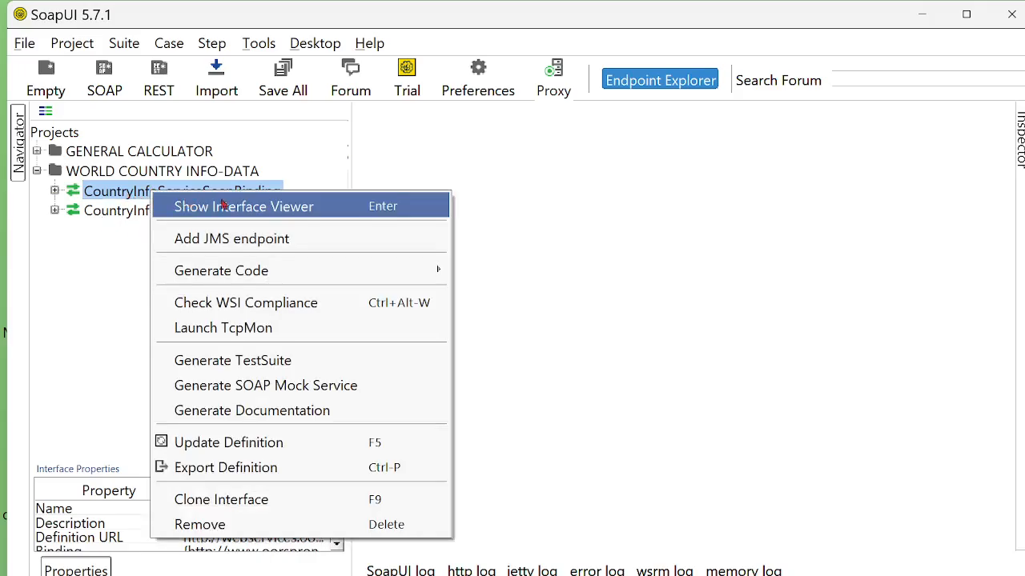
click(269, 362)
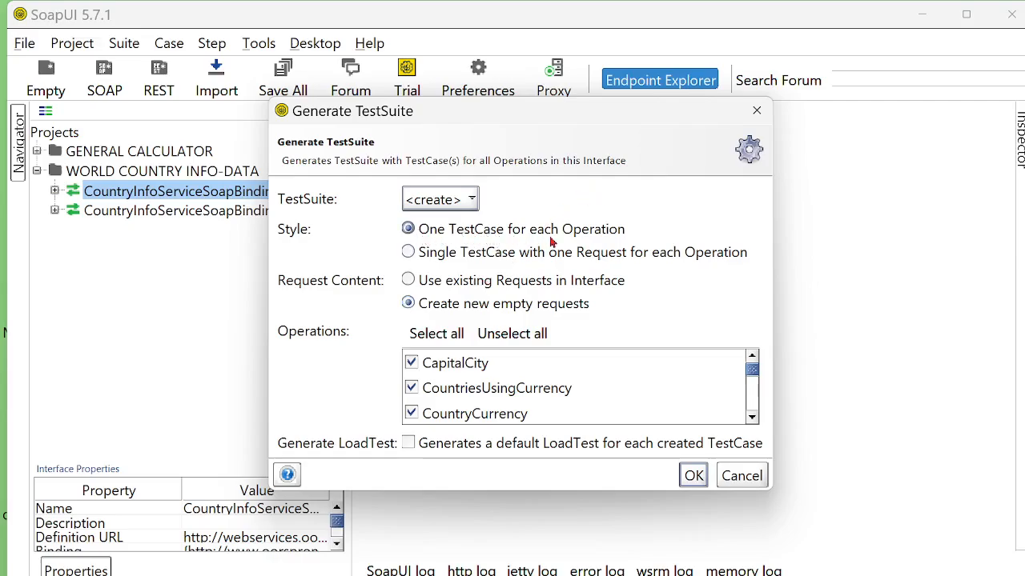
click(522, 339)
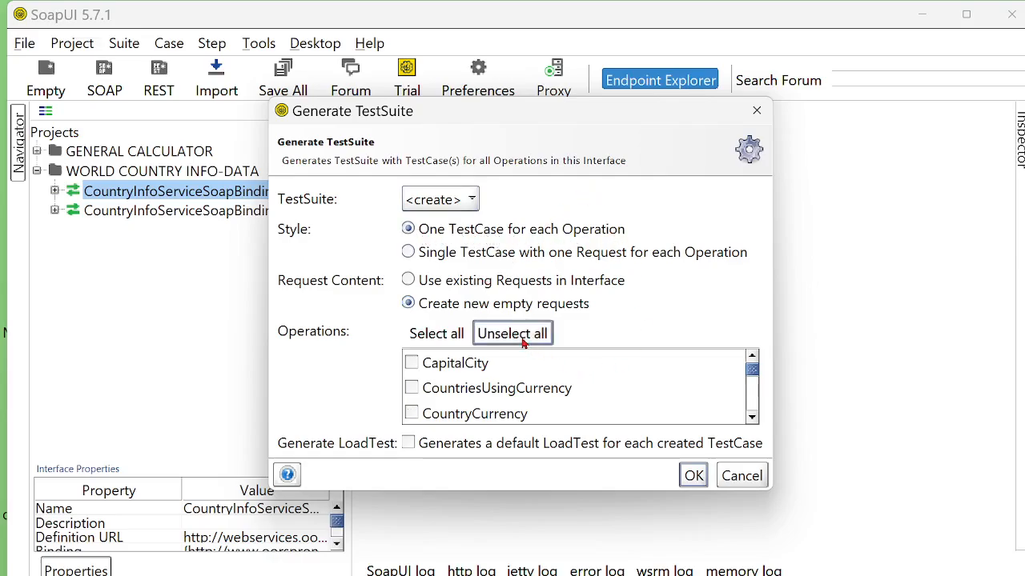
click(438, 336)
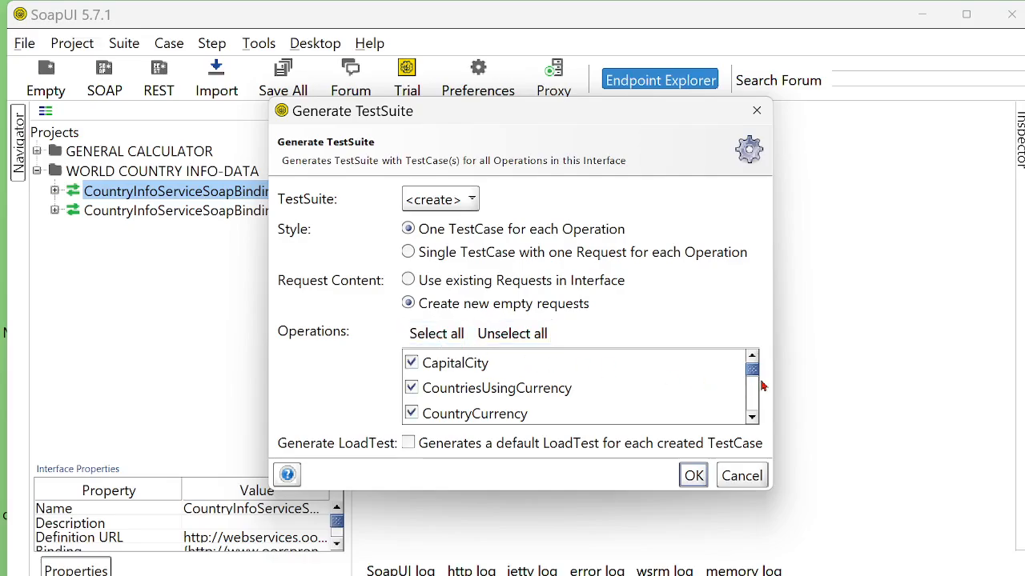
scroll(760, 384, down, 5)
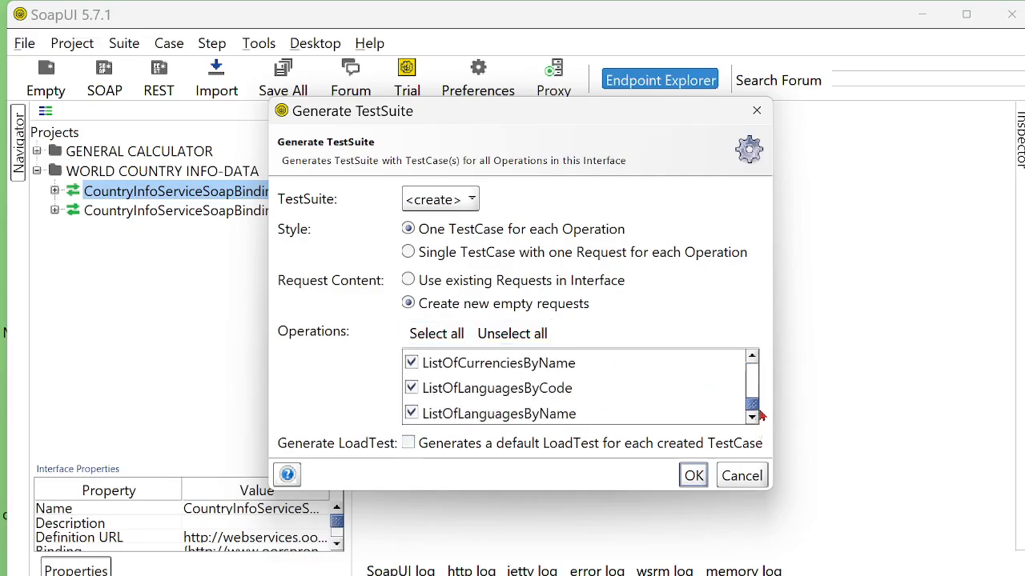
scroll(759, 412, up, 5)
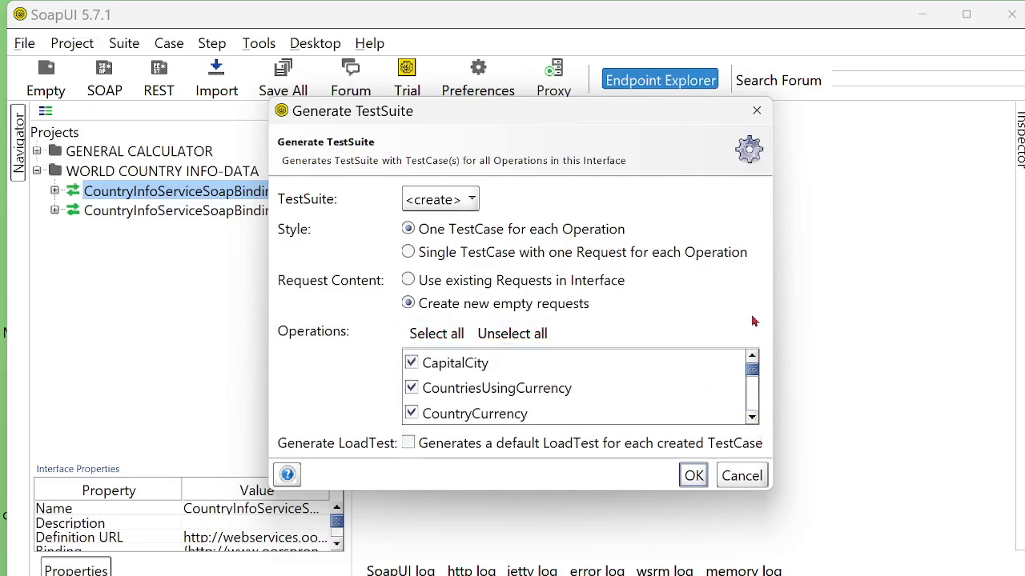
click(693, 476)
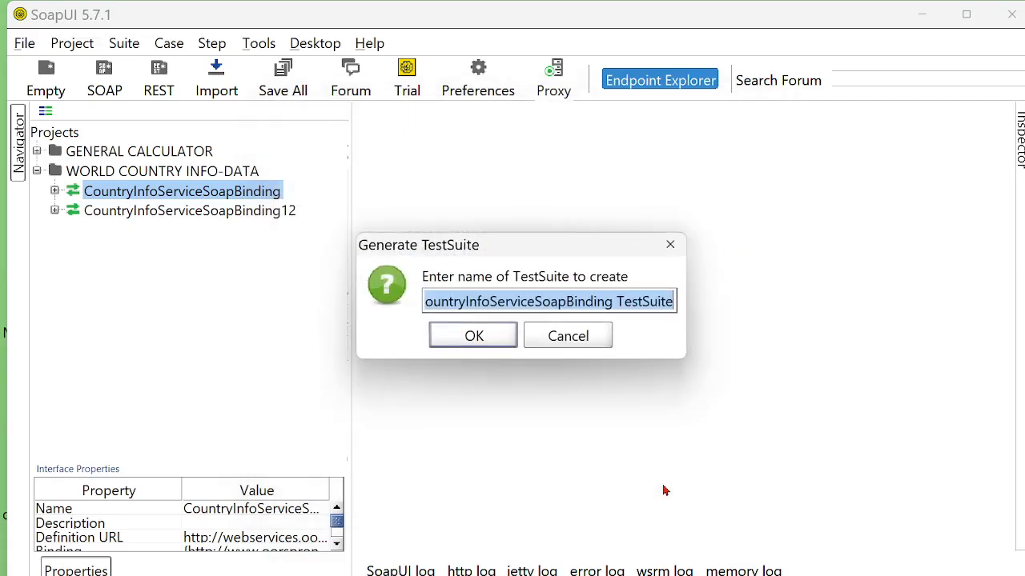
- Name the new TestSuite World_Country_Test_Suite and create it
click(521, 303)
drag(618, 302, 466, 301)
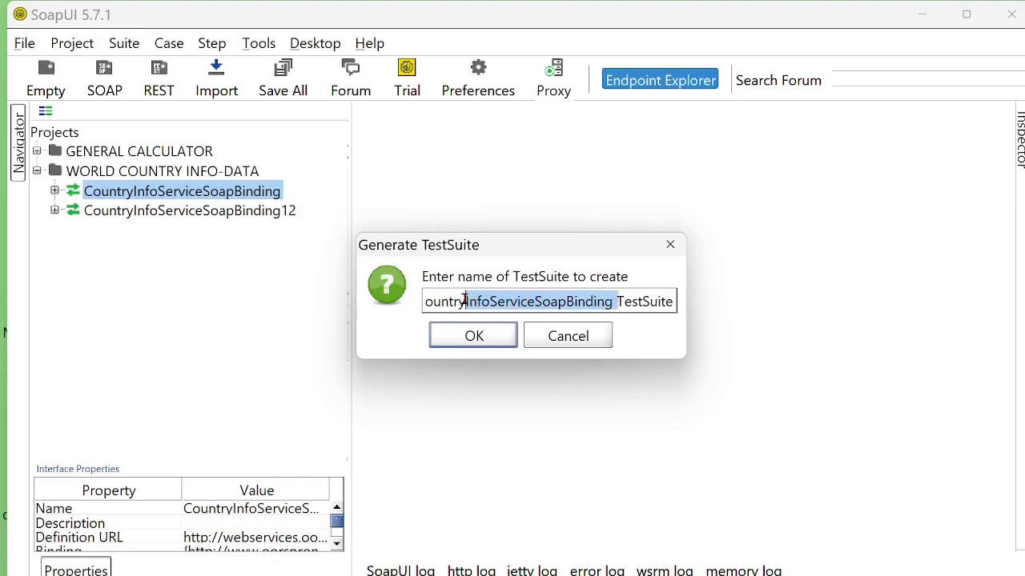
key(BackSpace)
text(_)
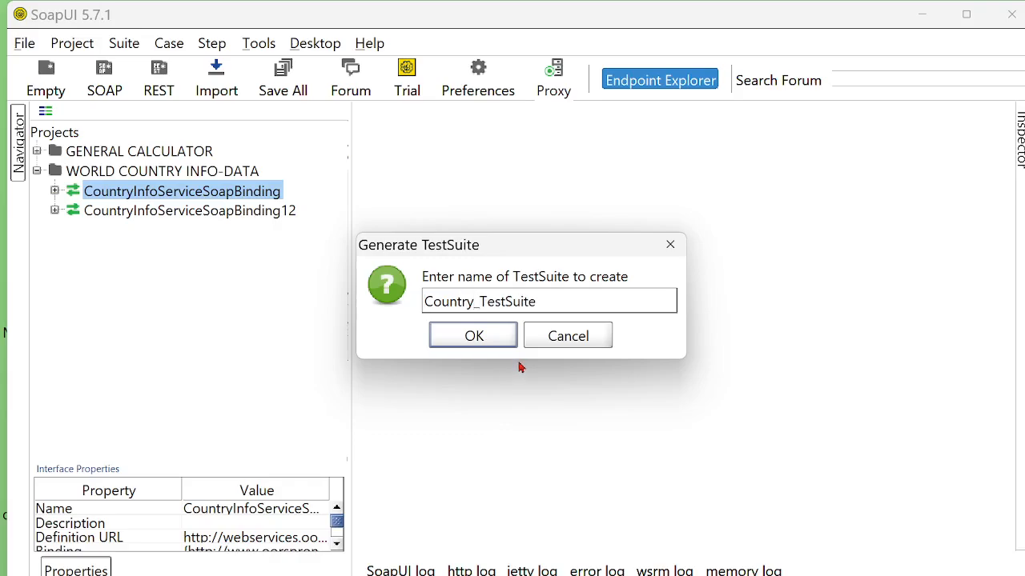
key(Home)
text(World_)
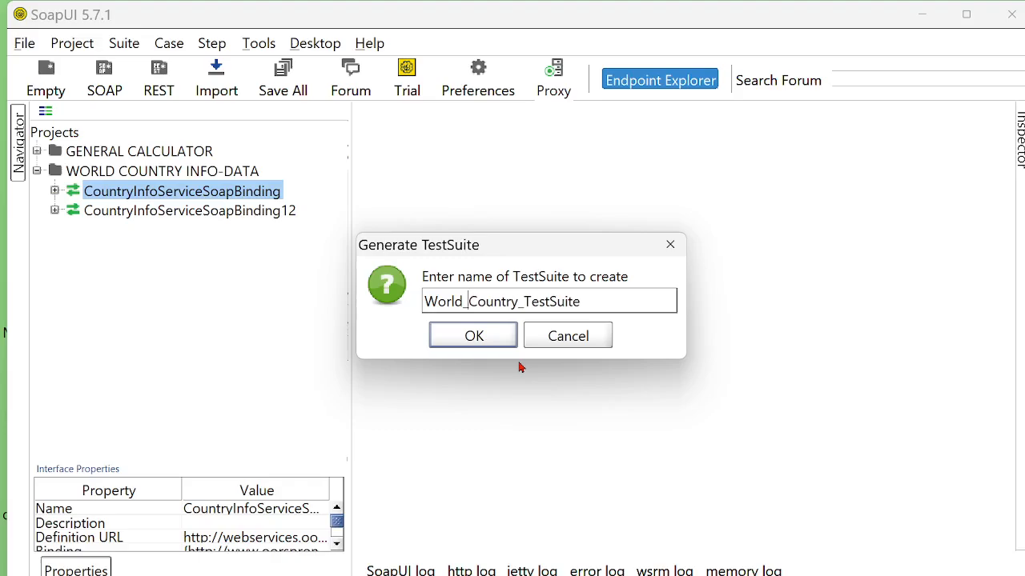
click(549, 303)
text(_)
click(453, 340)
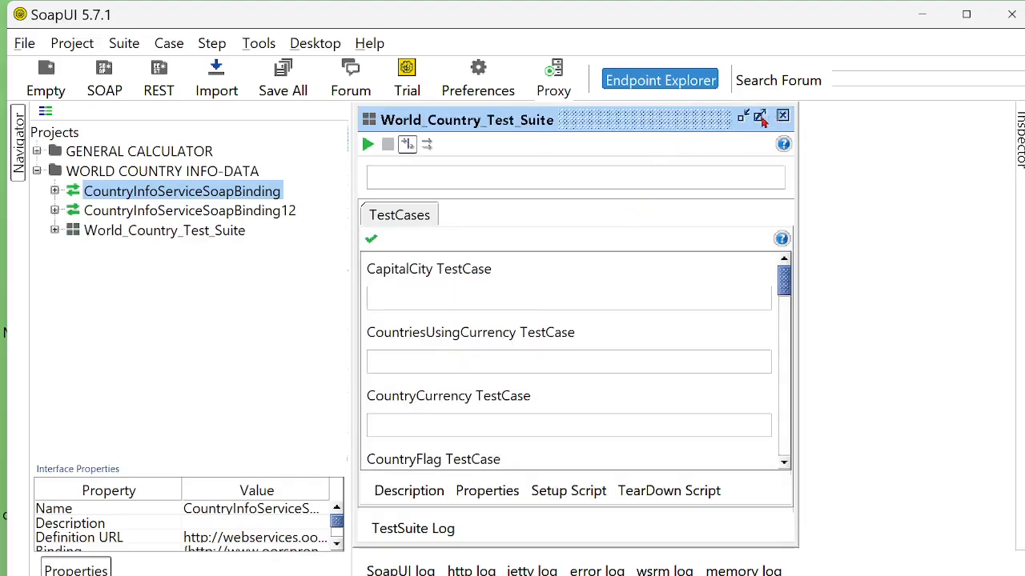
- Maximize the World_Country_Test_Suite editor, narrow the project tree and enlarge the properties area below it
click(760, 117)
drag(349, 305, 296, 305)
drag(225, 460, 249, 317)
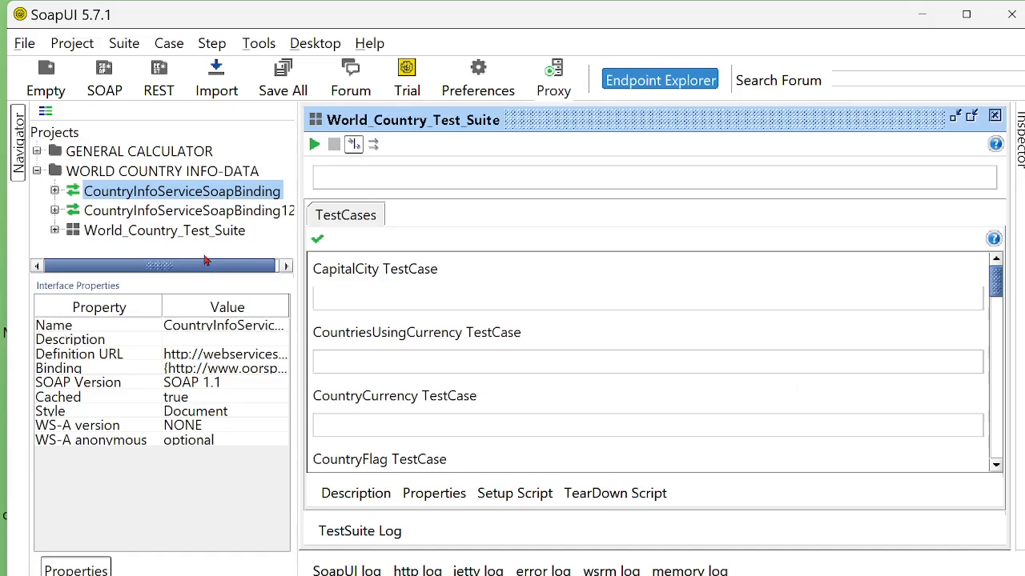
drag(200, 277, 199, 421)
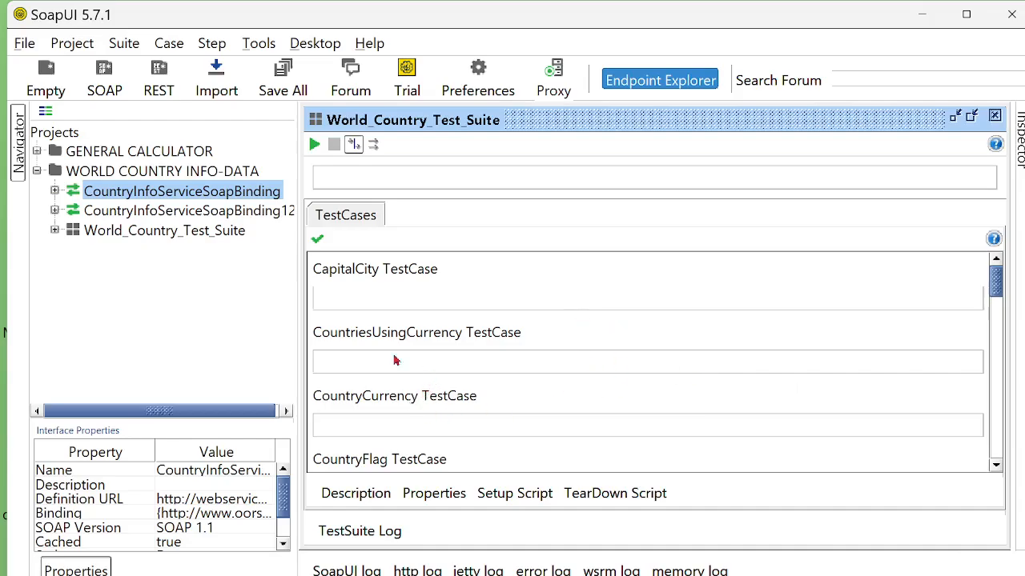
- Close the suite editor, reopen World_Country_Test_Suite from the project tree and list its test cases there
click(994, 116)
click(134, 232)
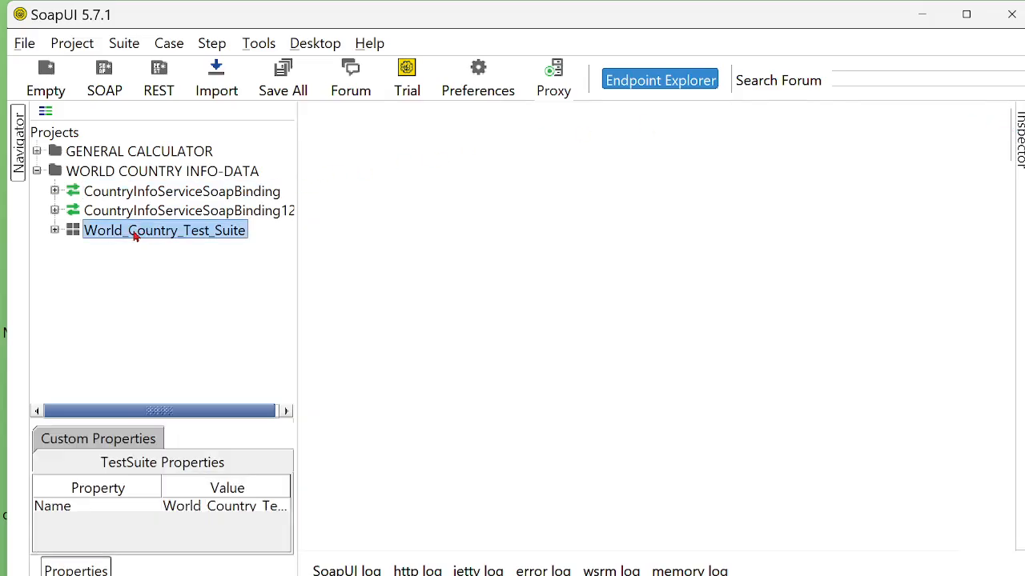
double_click(131, 232)
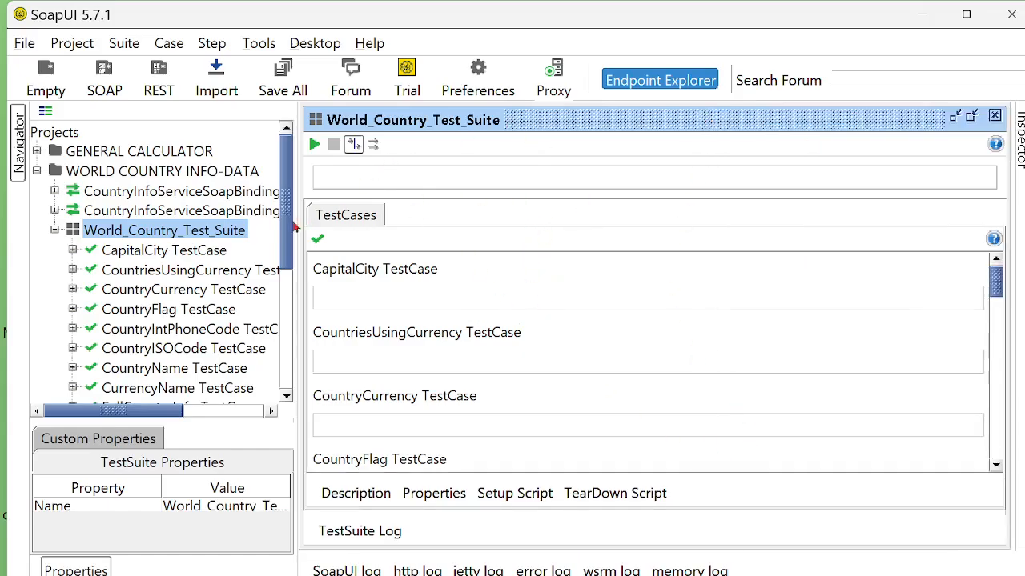
- Look at the test cases of Calculator_Major_Test_Suite in the GENERAL CALCULATOR project for comparison, and collapse that project again
click(37, 152)
click(54, 210)
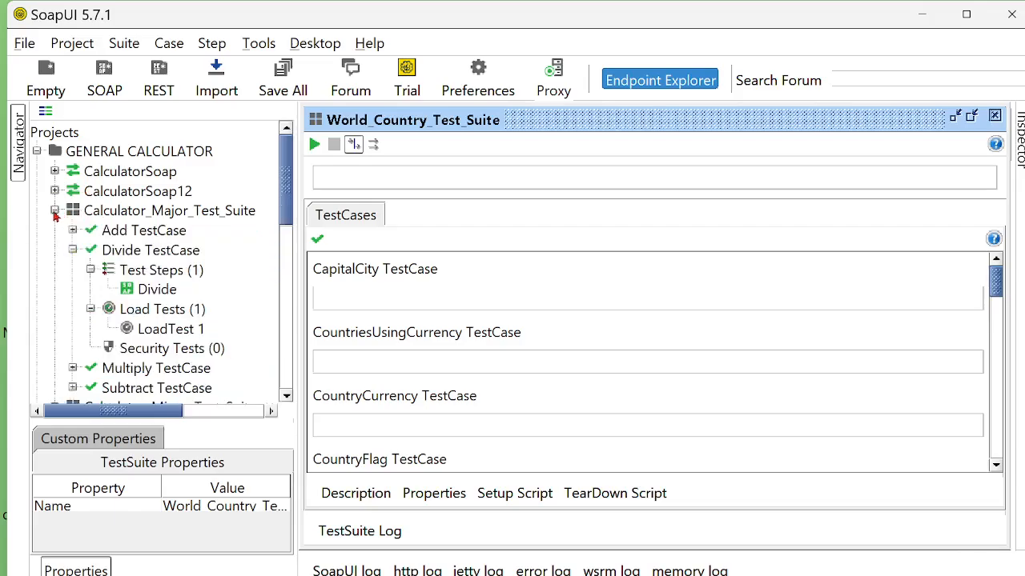
click(55, 210)
click(37, 152)
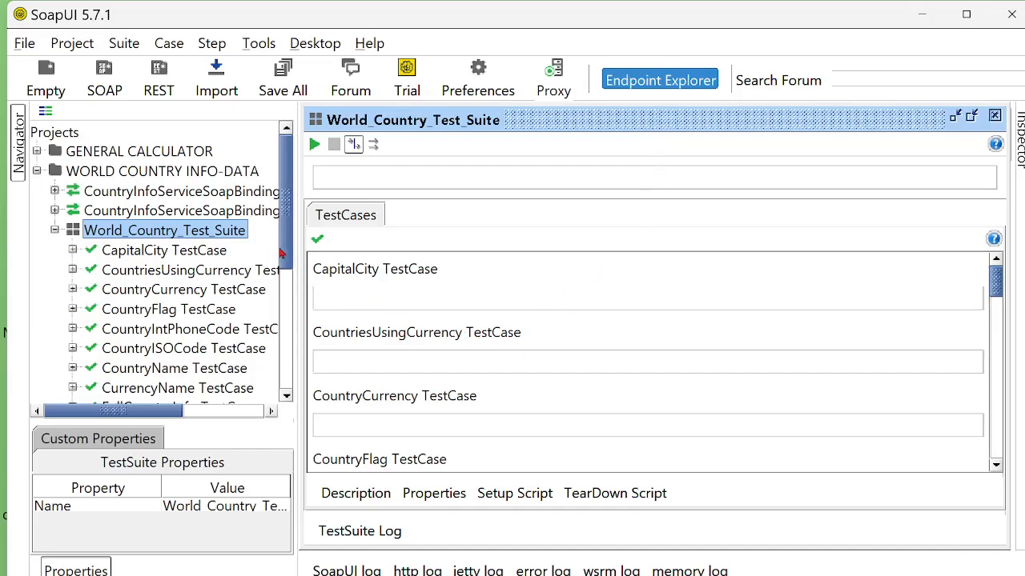
- Run all test cases of World_Country_Test_Suite and review their results down to ListOfLanguagesByName TestCase
drag(287, 255, 310, 186)
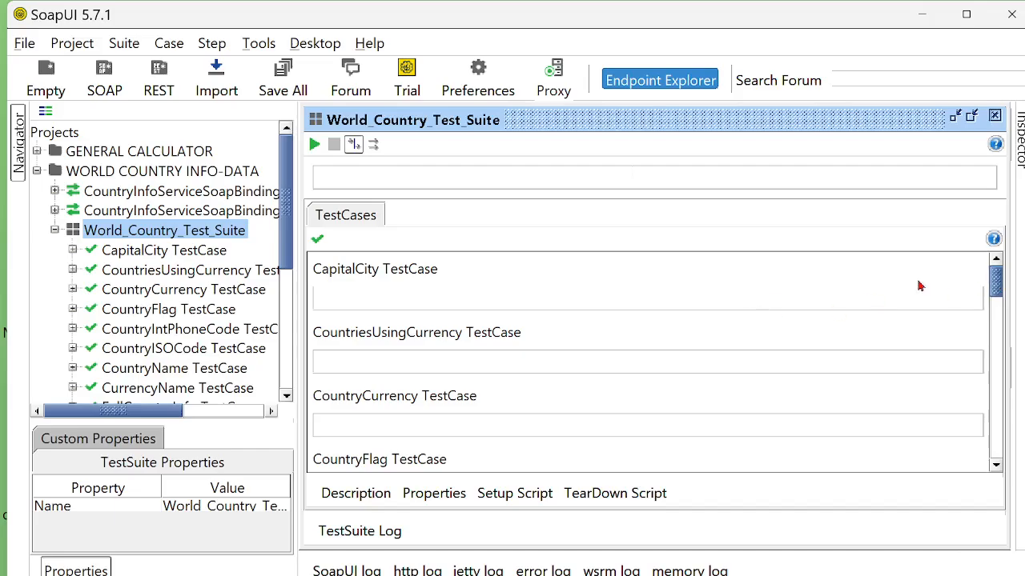
mouse_move(1000, 292)
mouse_down()
mouse_move(1009, 455)
mouse_move(996, 276)
mouse_up()
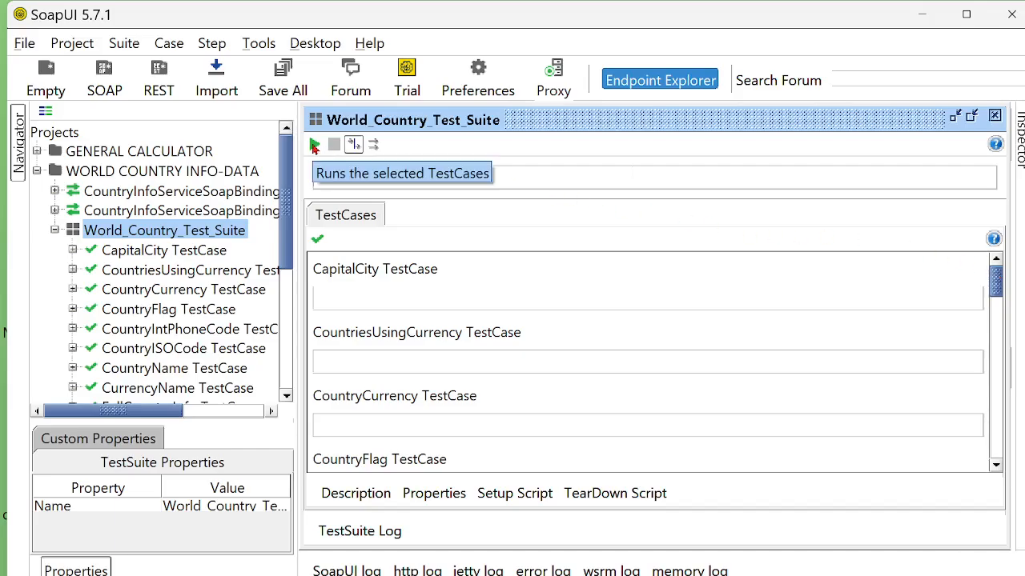
click(315, 146)
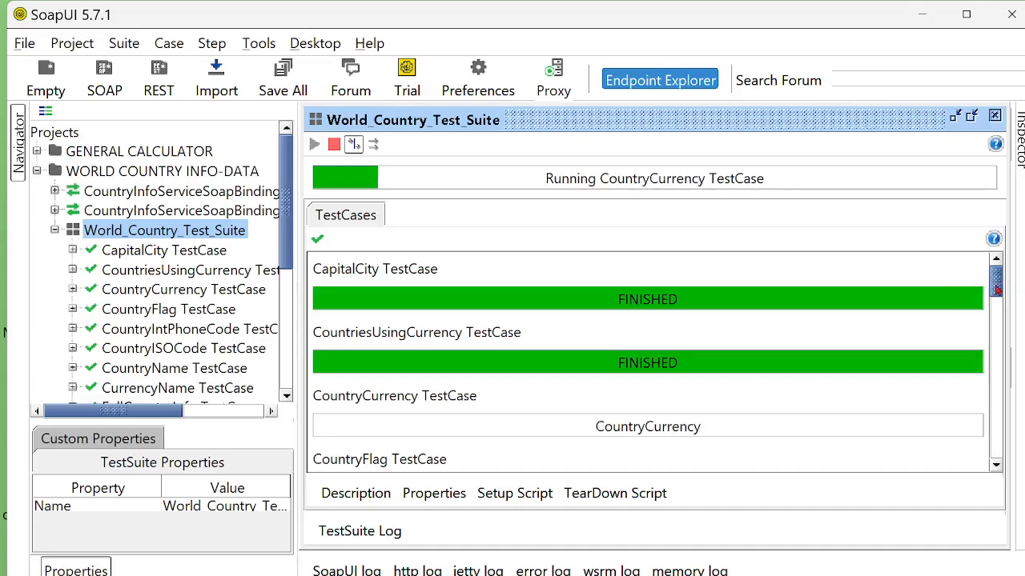
drag(997, 288, 1000, 448)
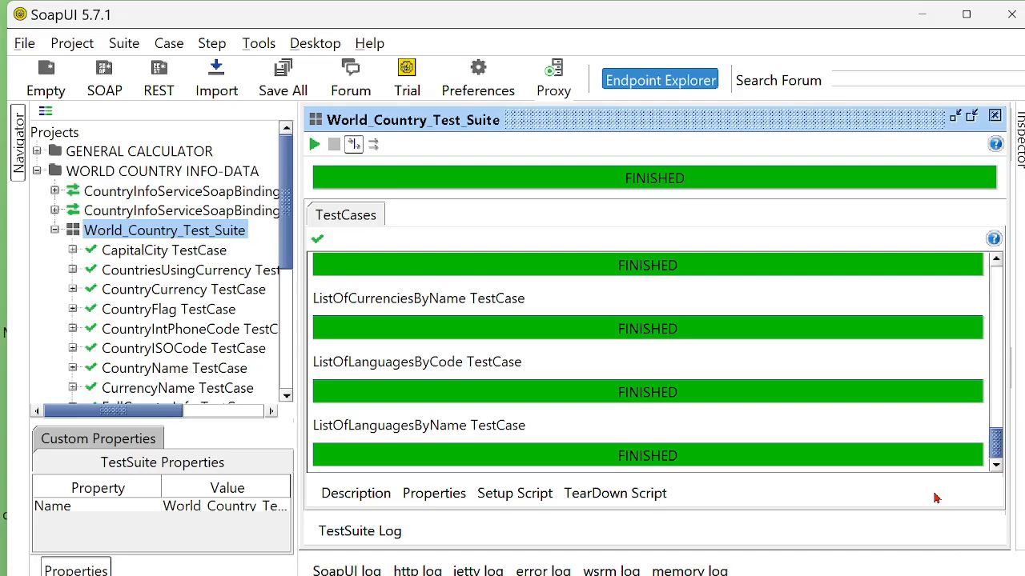
- Close the World_Country_Test_Suite editor after the run and open the suite again
click(994, 116)
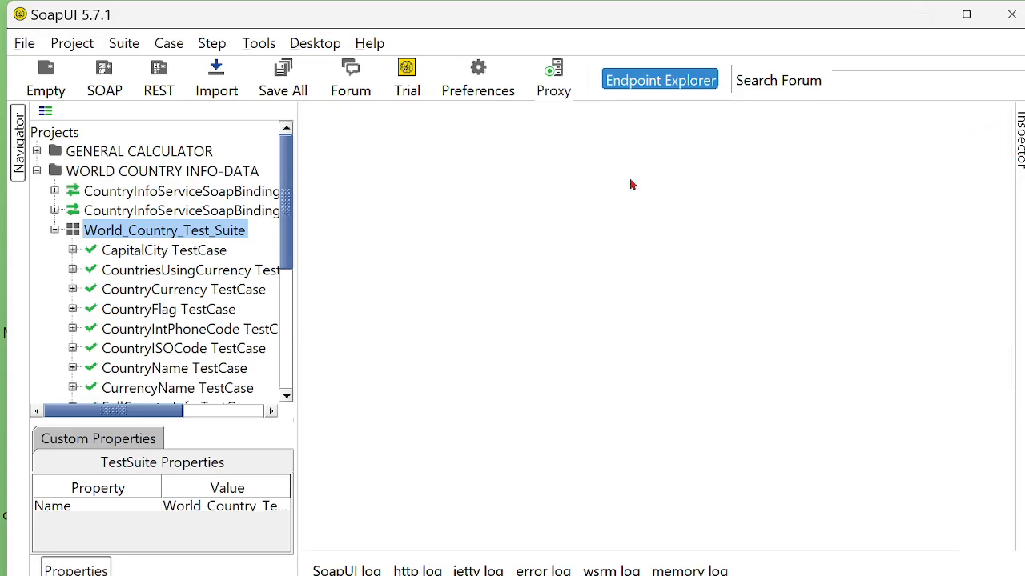
click(161, 231)
double_click(161, 231)
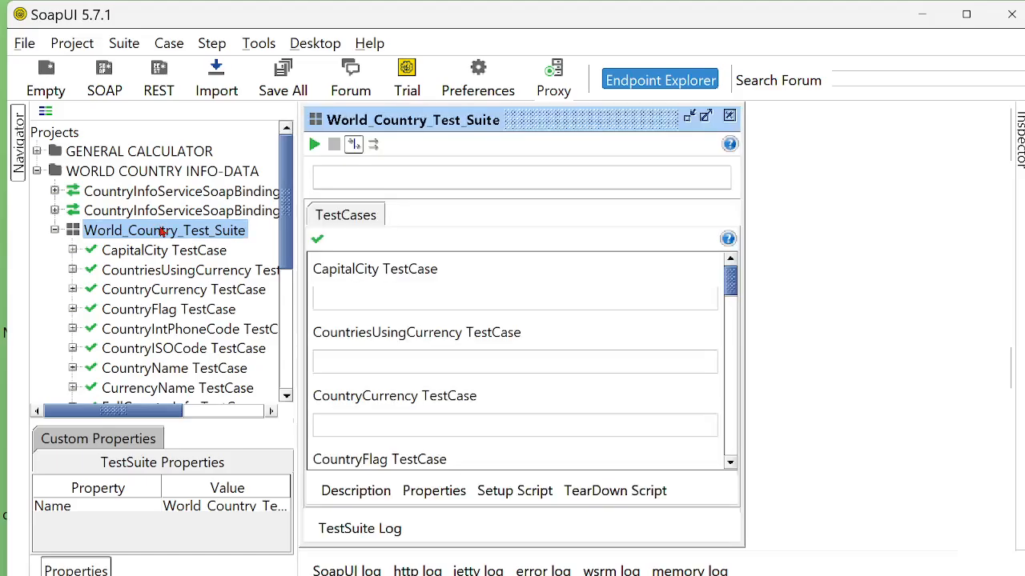
- Run all World_Country_Test_Suite test cases in parallel in the maximized suite editor, check their results, and close the editor
double_click(705, 126)
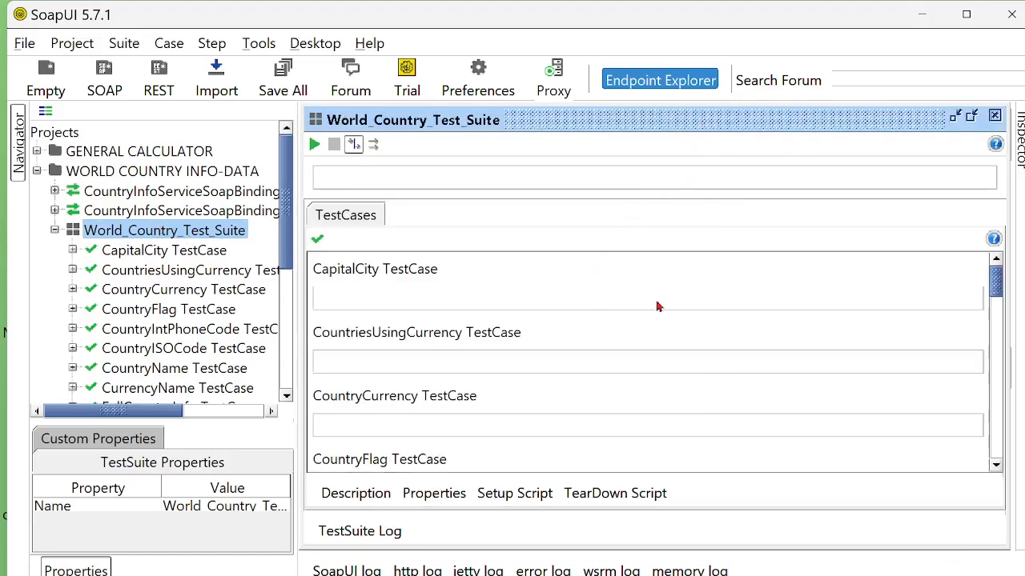
click(375, 152)
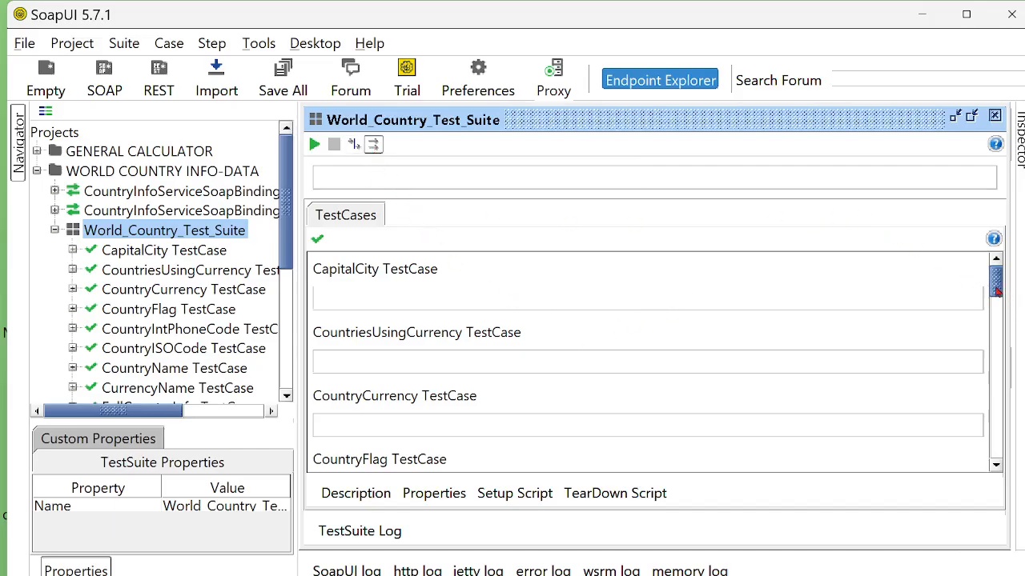
drag(997, 292, 997, 424)
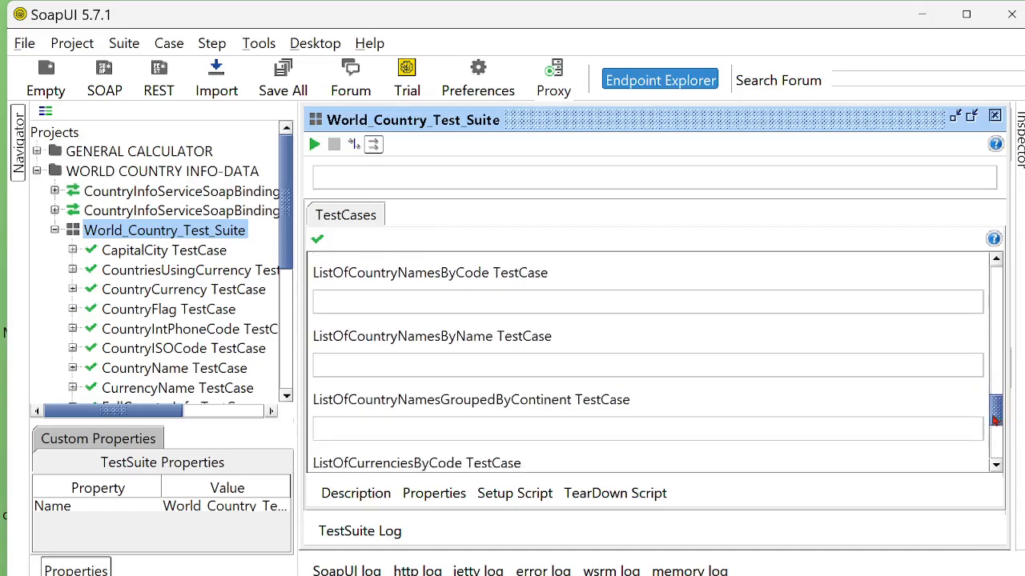
click(316, 145)
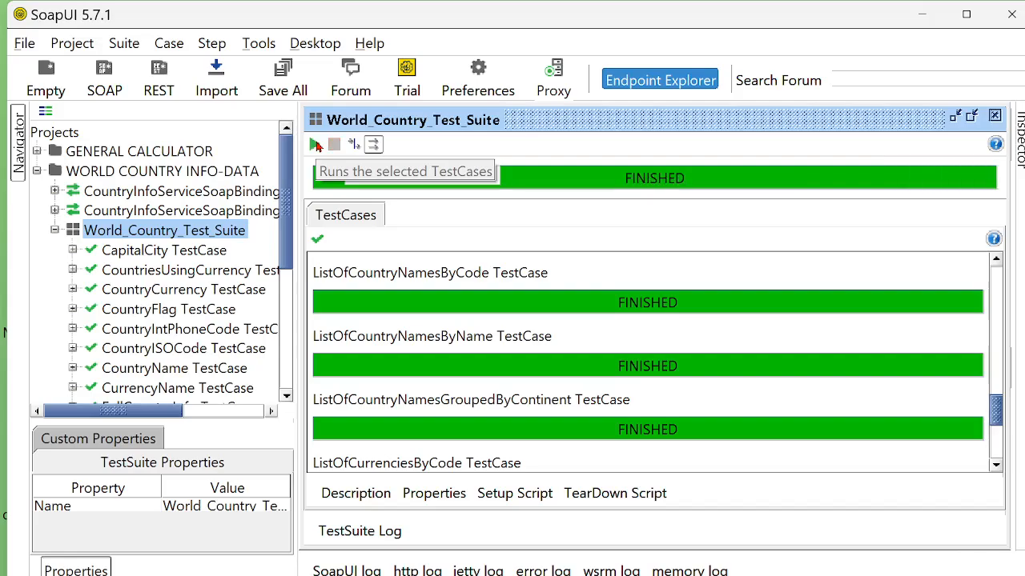
drag(1000, 424, 1008, 274)
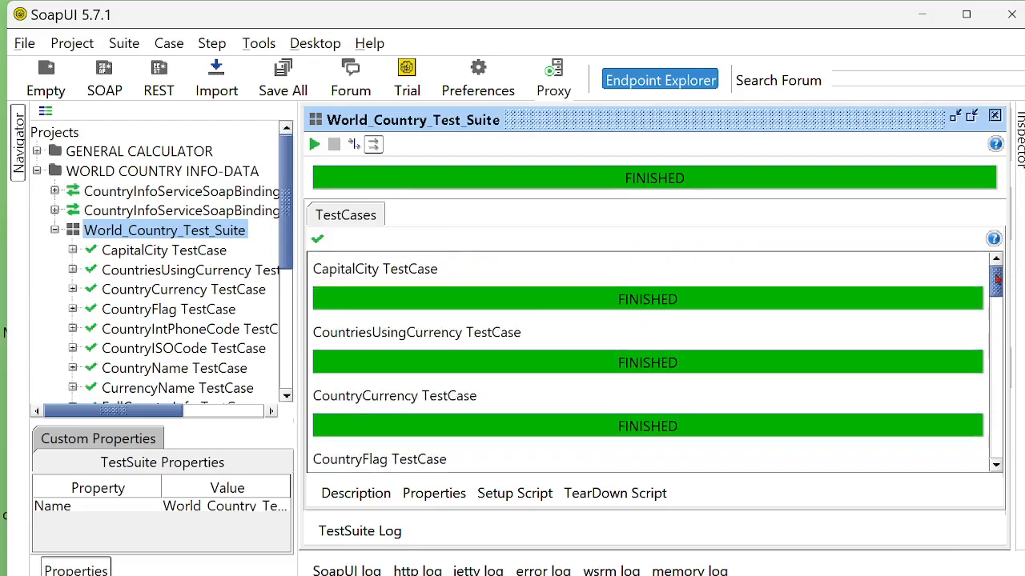
click(995, 118)
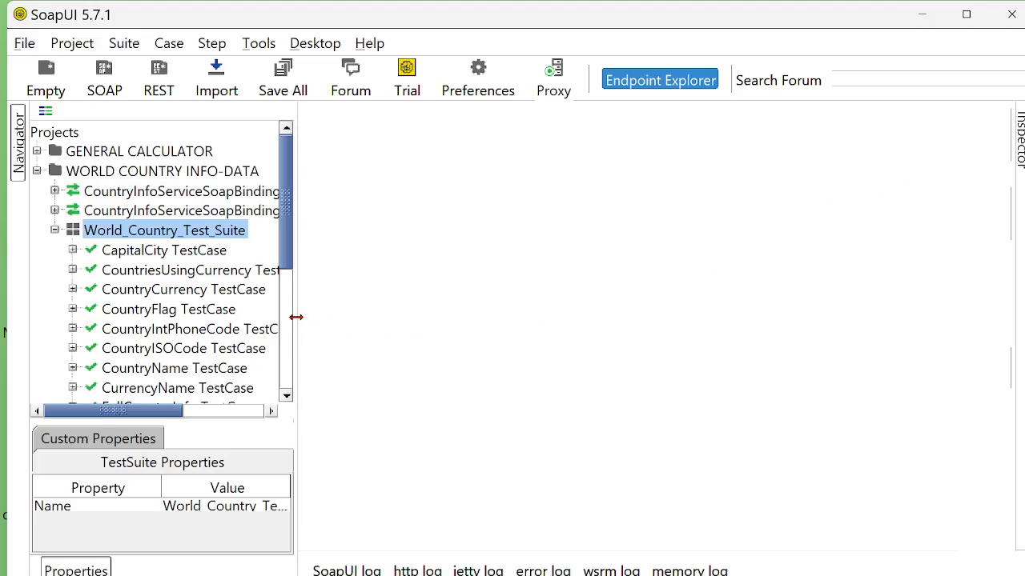
- Widen the project tree and look through the World_Country_Test_Suite test cases, from CapitalCity down to ListOfLanguagesByName
drag(294, 318, 339, 316)
drag(334, 259, 338, 390)
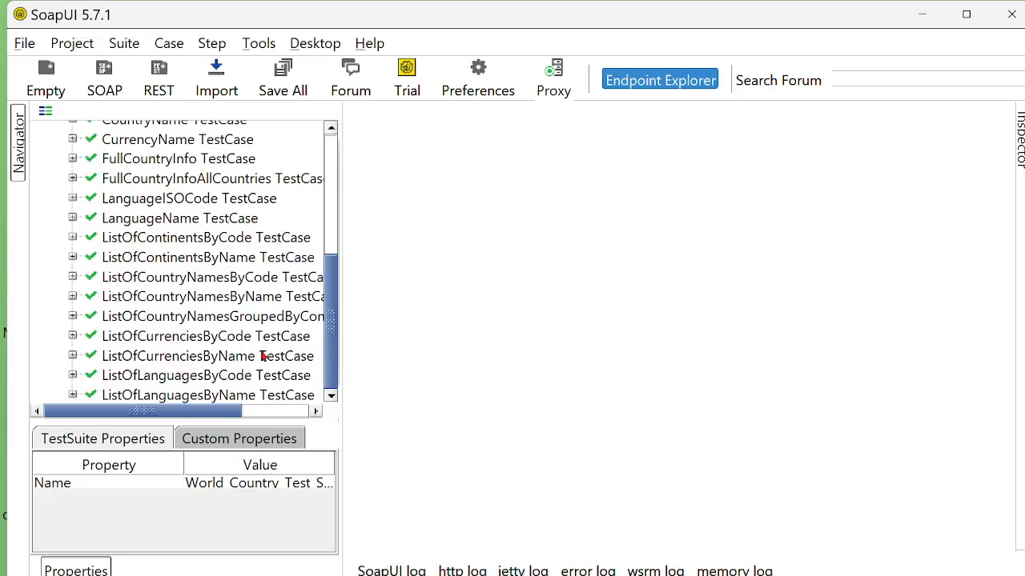
drag(333, 358, 327, 258)
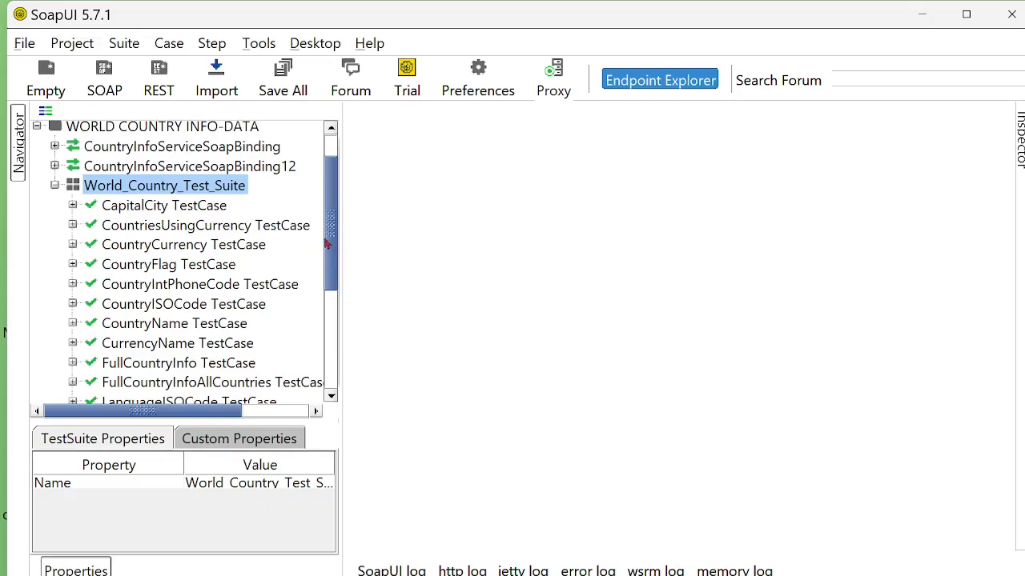
drag(337, 240, 334, 358)
click(192, 395)
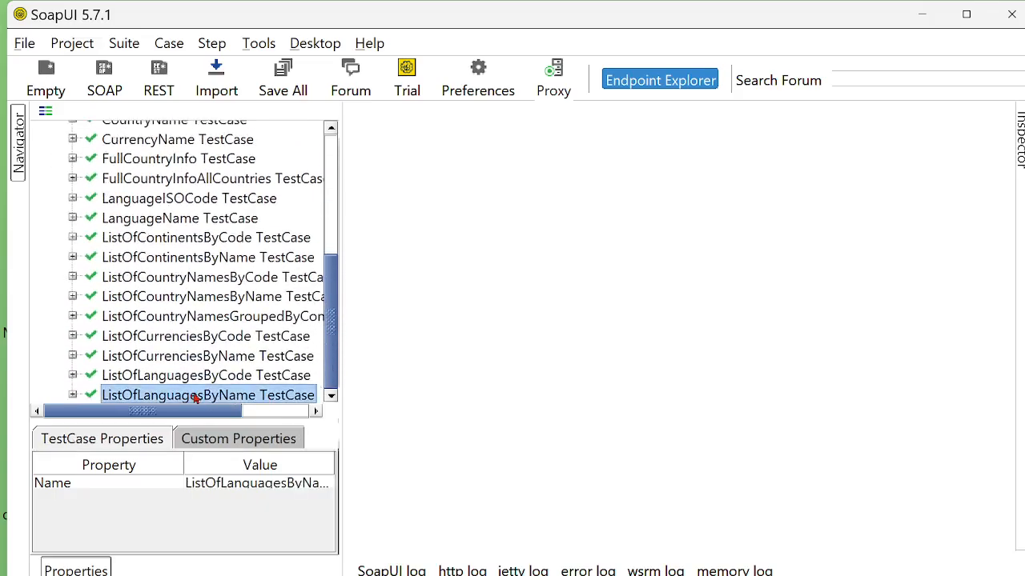
click(192, 376)
click(187, 360)
click(178, 338)
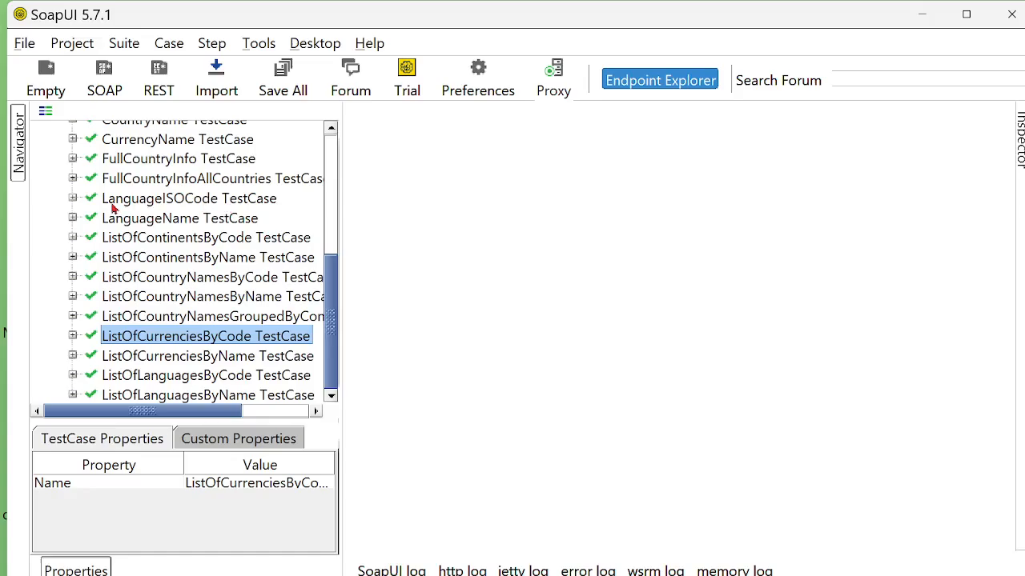
- Open the LanguageISOCode test step, examine the sLanguageName parameter in its request beside the response, and close it
click(73, 198)
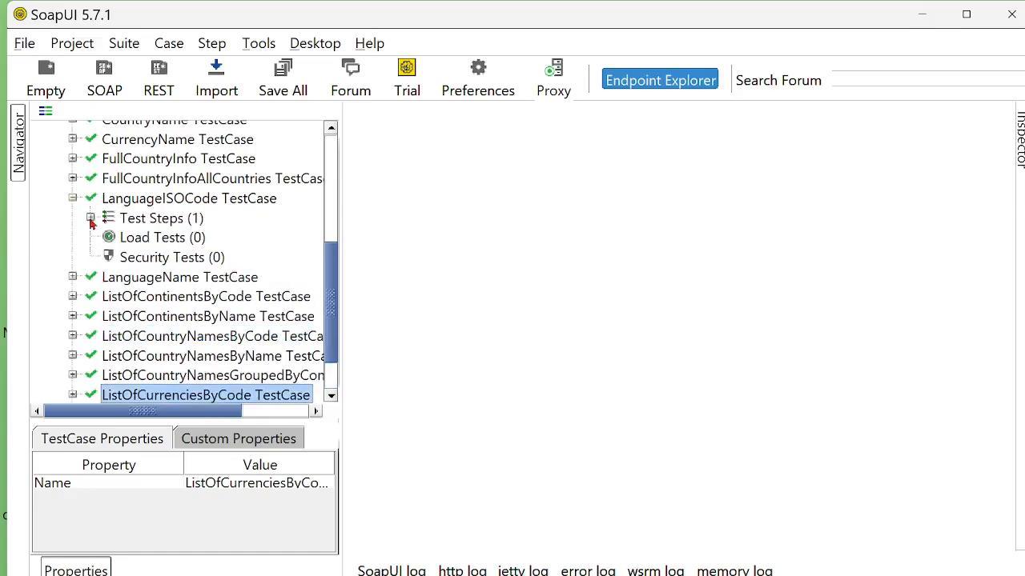
click(90, 219)
double_click(158, 238)
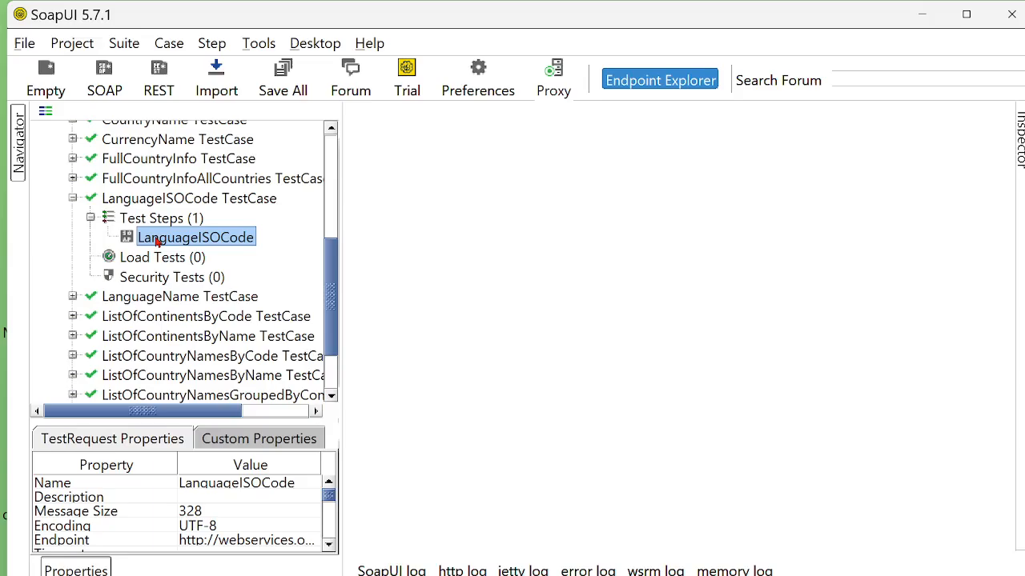
drag(473, 291, 661, 315)
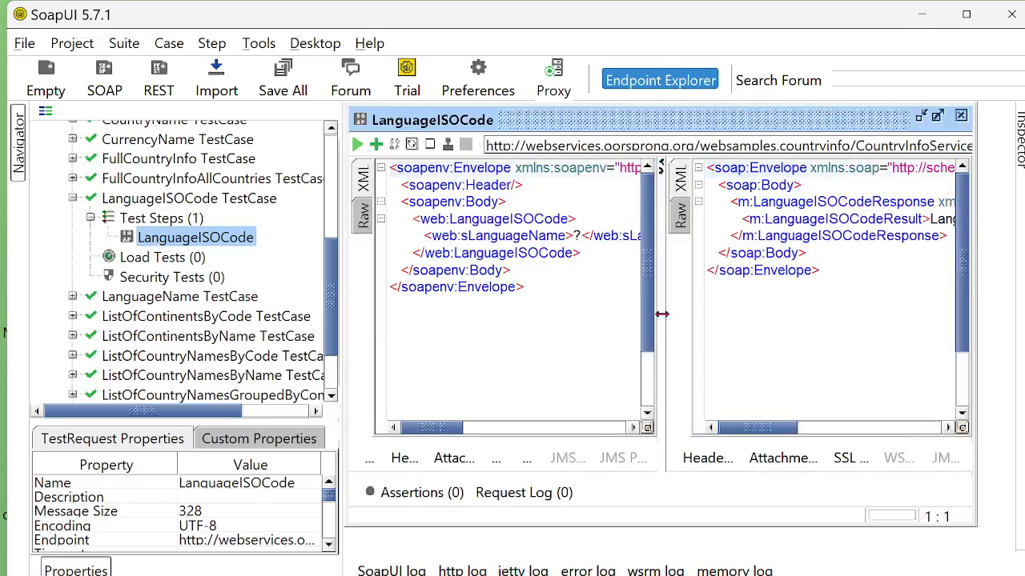
double_click(577, 235)
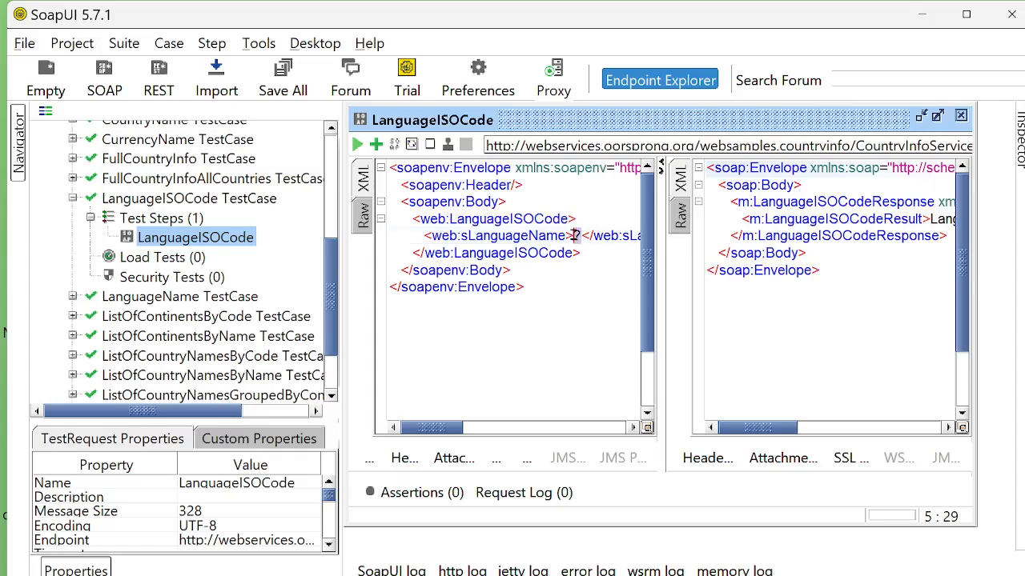
click(961, 116)
- Open the ListOfContinentsByName test step from its test case and clear the stored XML response
drag(333, 295, 333, 362)
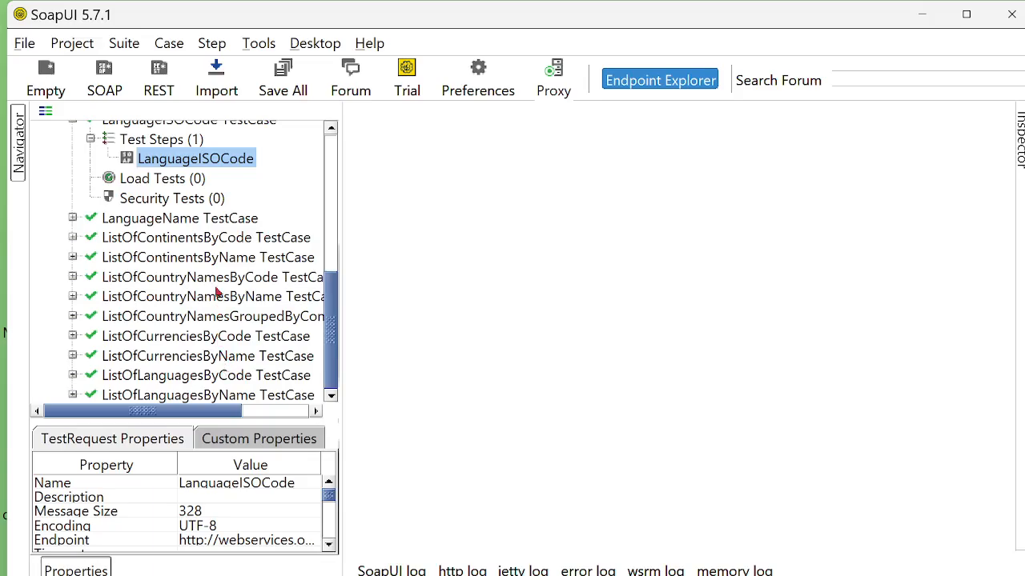
click(72, 257)
click(90, 278)
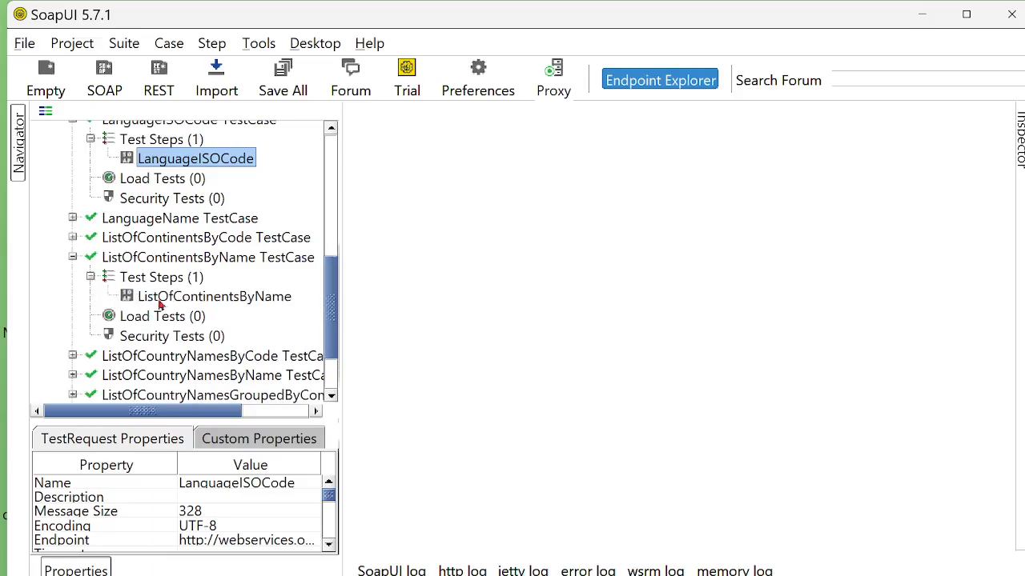
double_click(160, 300)
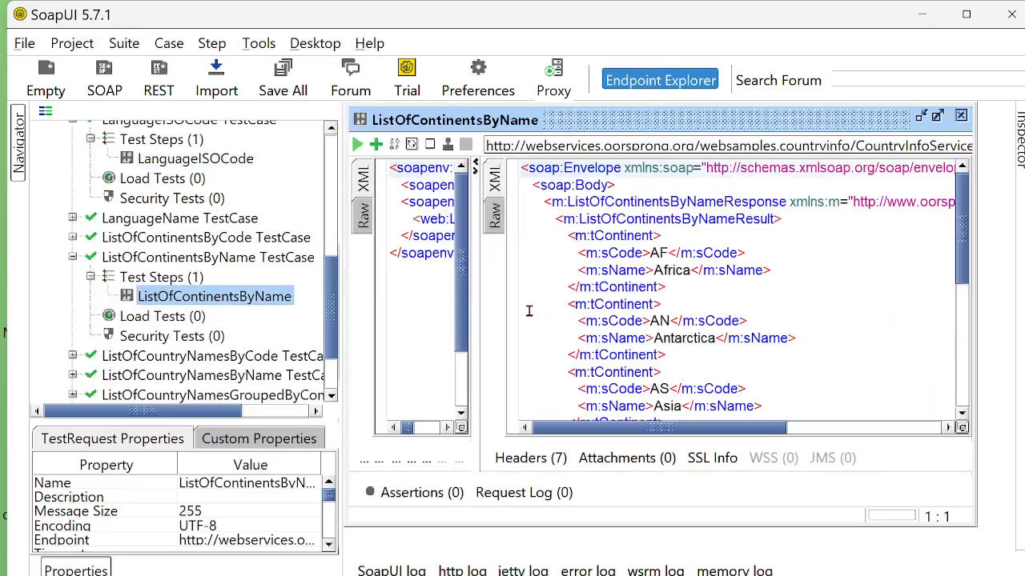
drag(524, 168, 551, 494)
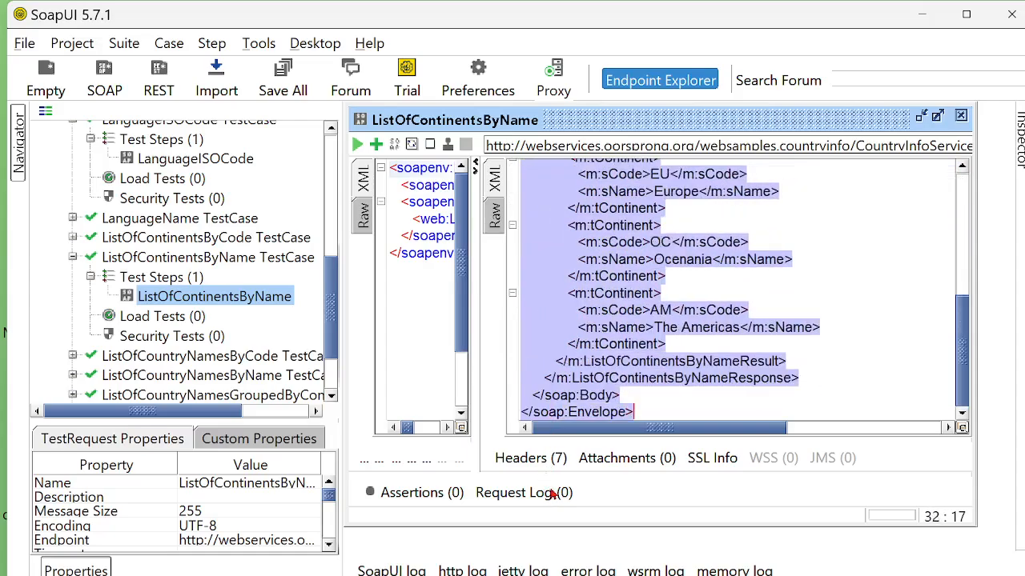
click(494, 216)
click(495, 177)
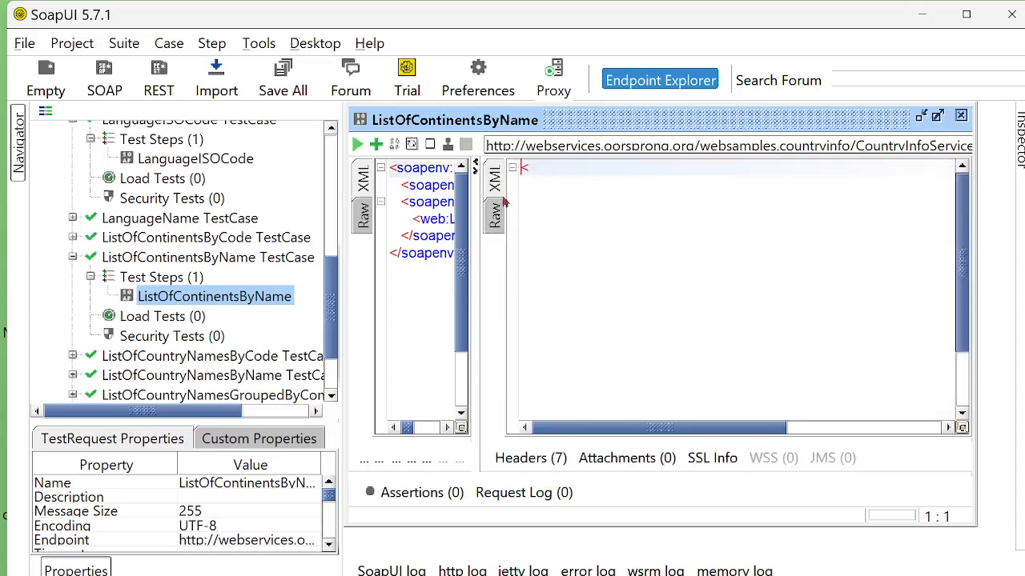
- Run the ListOfContinentsByName request, review the returned continents in the XML response, and close the test step
drag(475, 276, 654, 272)
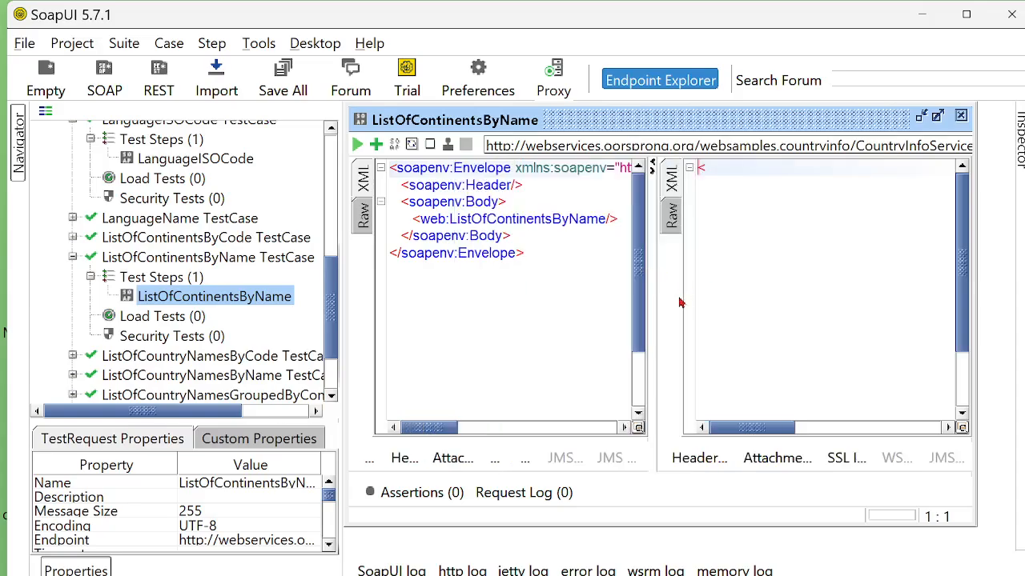
drag(449, 221, 598, 223)
click(574, 281)
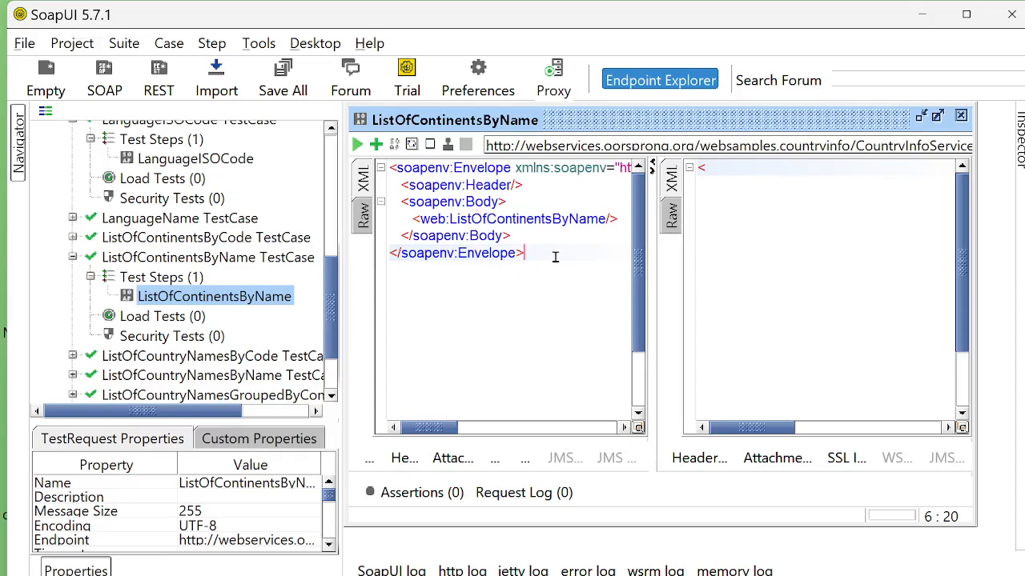
click(357, 145)
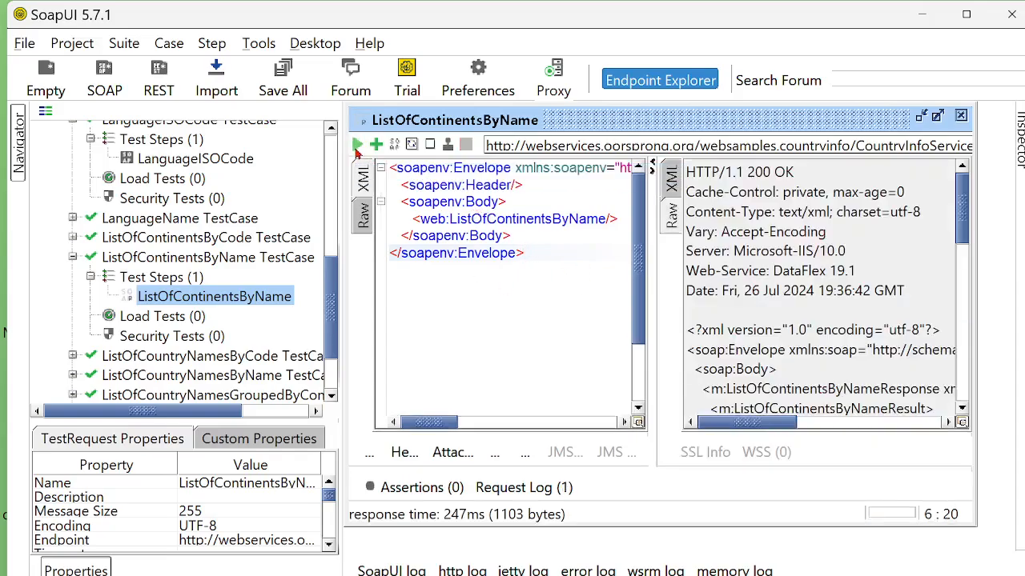
click(671, 180)
drag(652, 254, 575, 265)
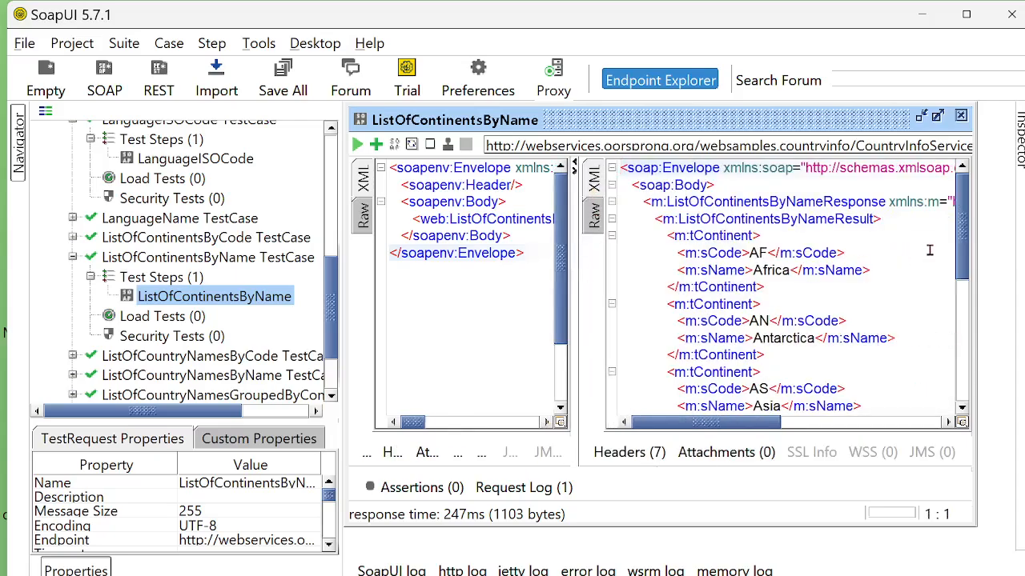
scroll(965, 236, down, 5)
scroll(964, 236, up, 5)
click(960, 116)
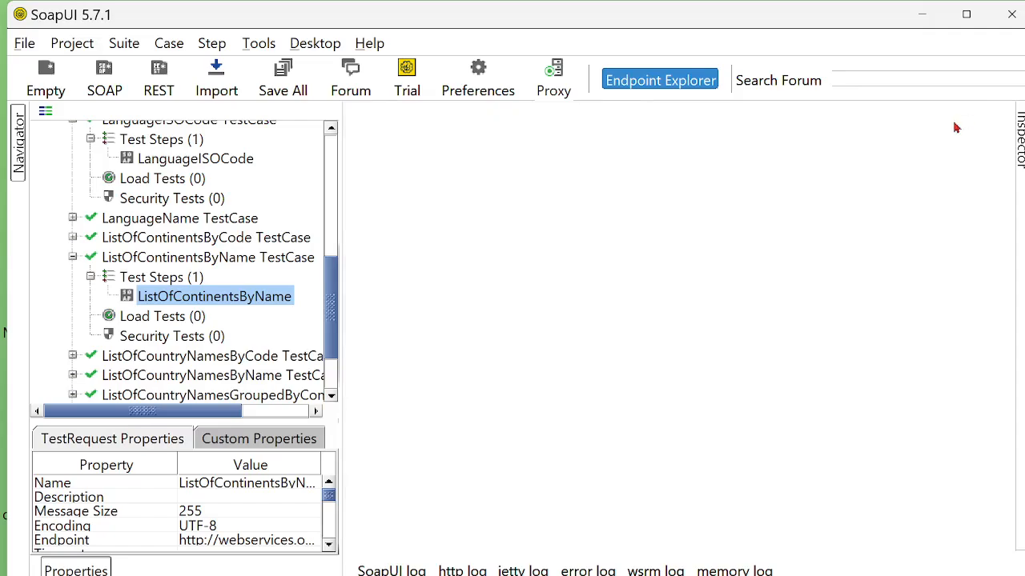
- Collapse ListOfContinentsByName TestCase, open the ListOfCurrenciesByCode test step and clear its stored XML response
click(73, 258)
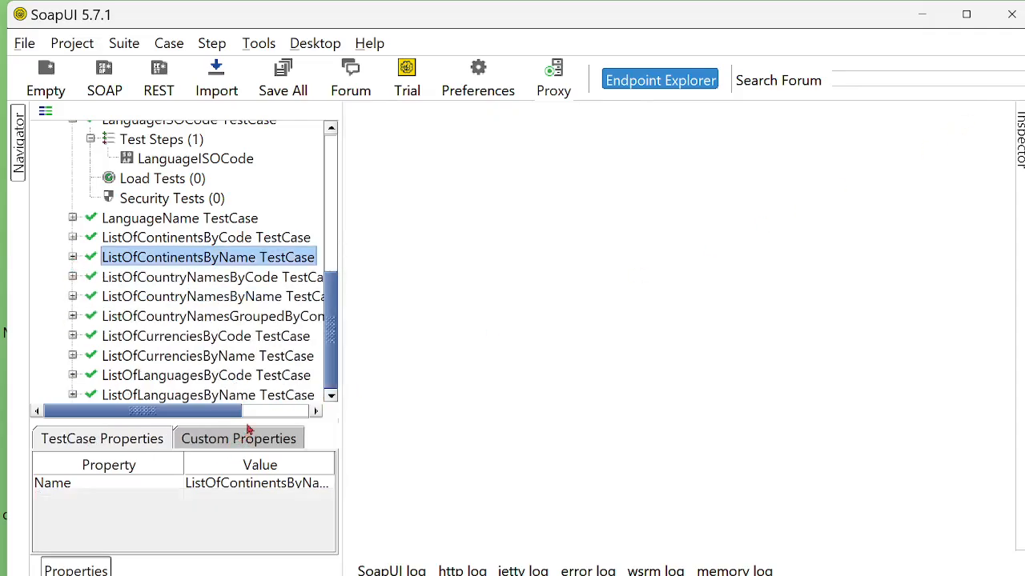
click(73, 336)
click(90, 356)
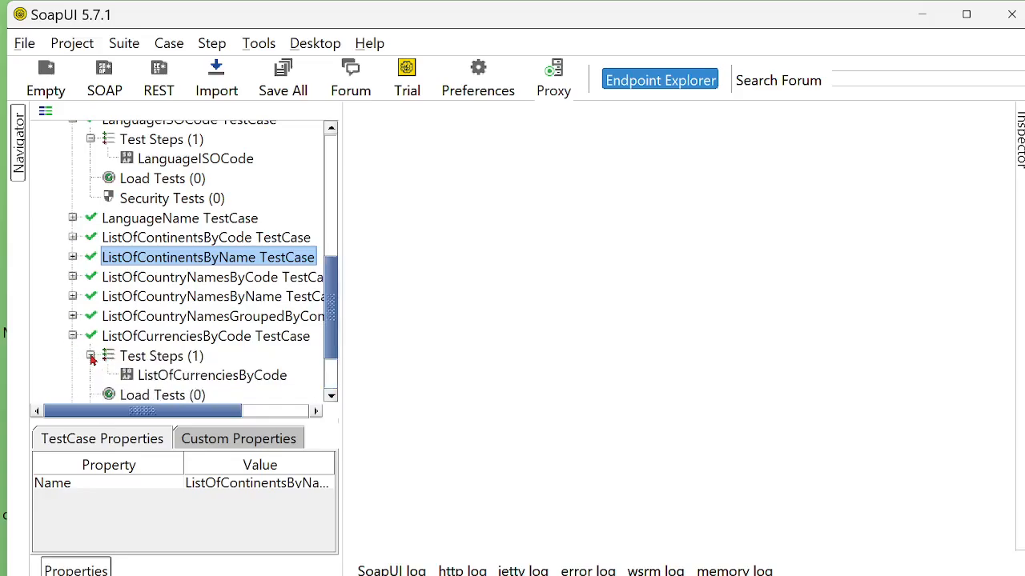
click(163, 381)
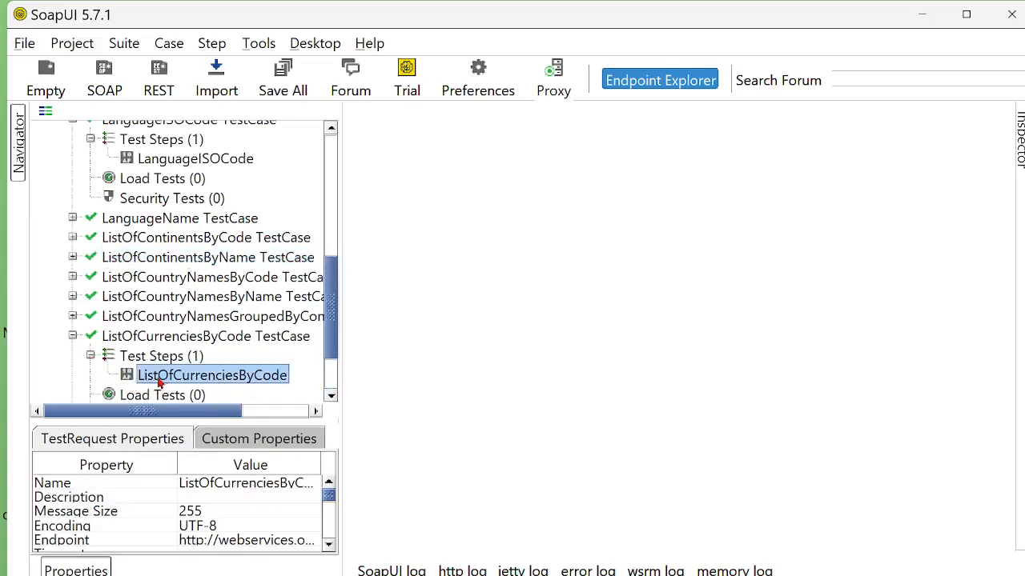
double_click(160, 381)
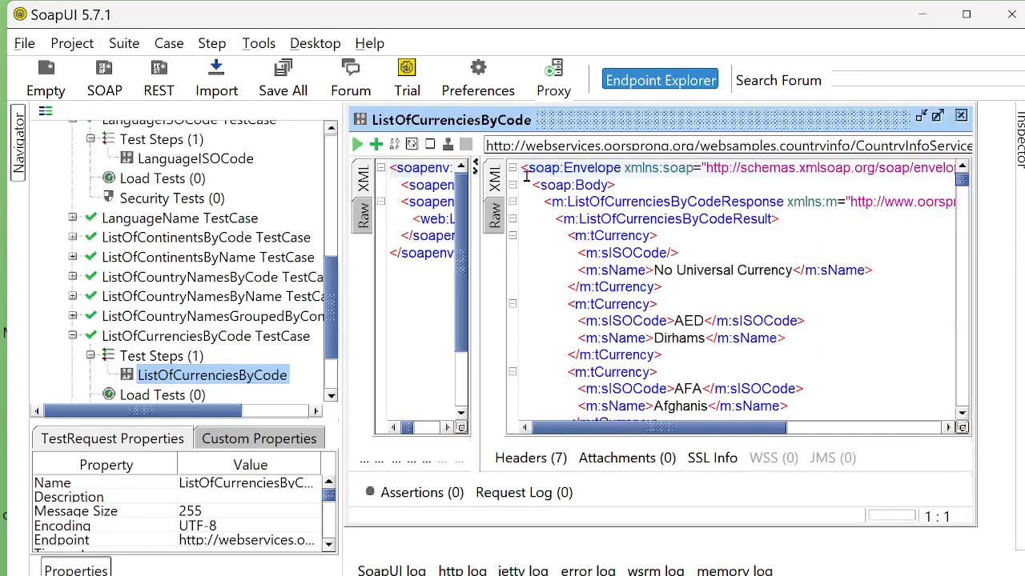
drag(522, 168, 788, 535)
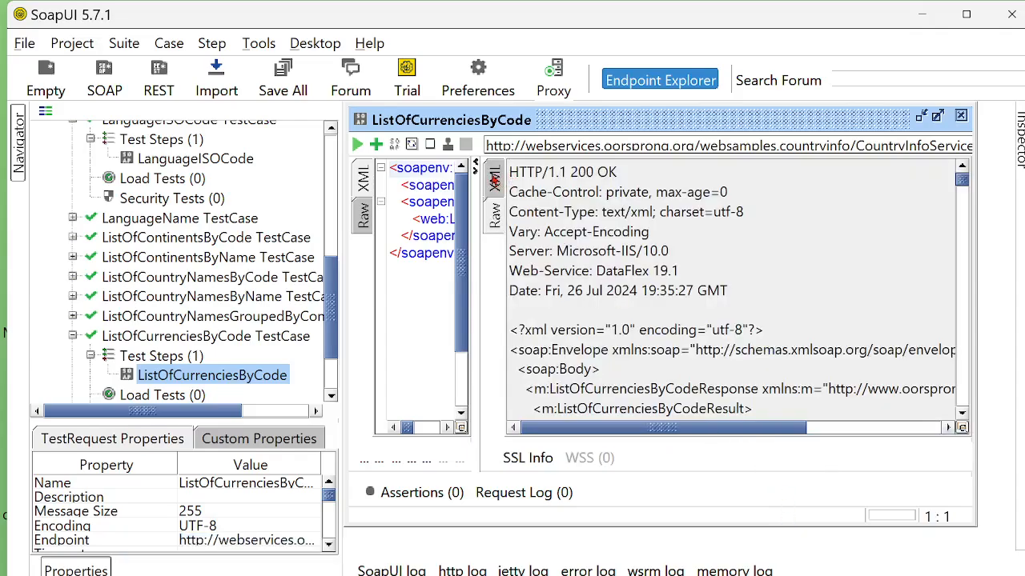
click(495, 178)
- Run the ListOfCurrenciesByCode request in the maximized editor, review the currencies in the XML response, and close it
drag(480, 235, 711, 234)
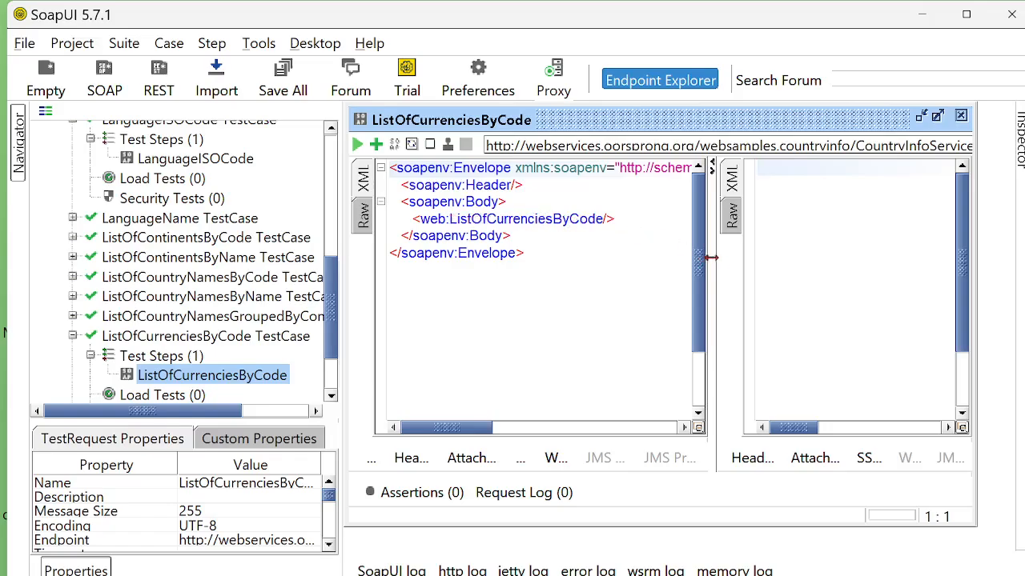
drag(706, 258, 621, 260)
click(938, 118)
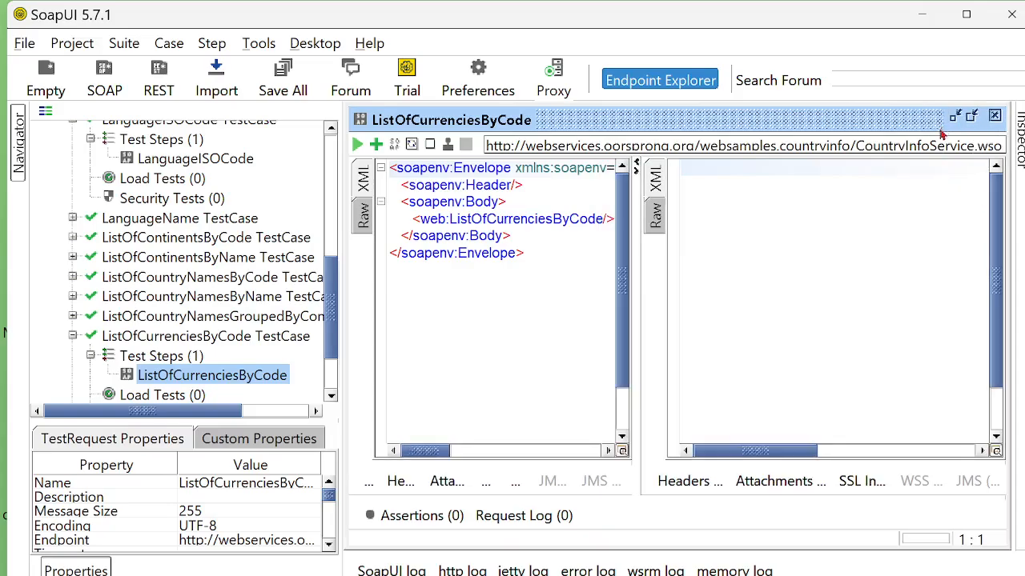
click(357, 145)
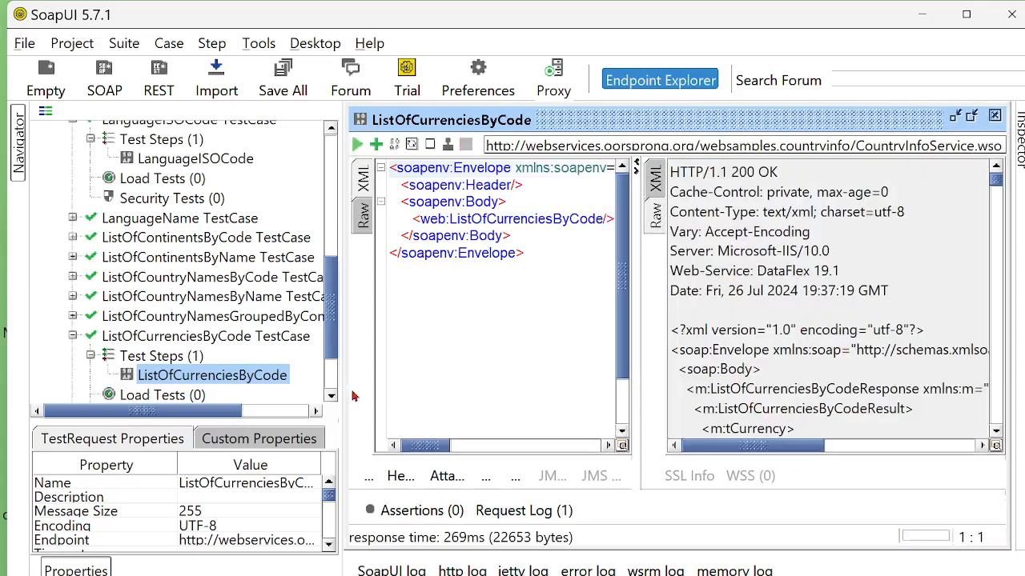
click(662, 190)
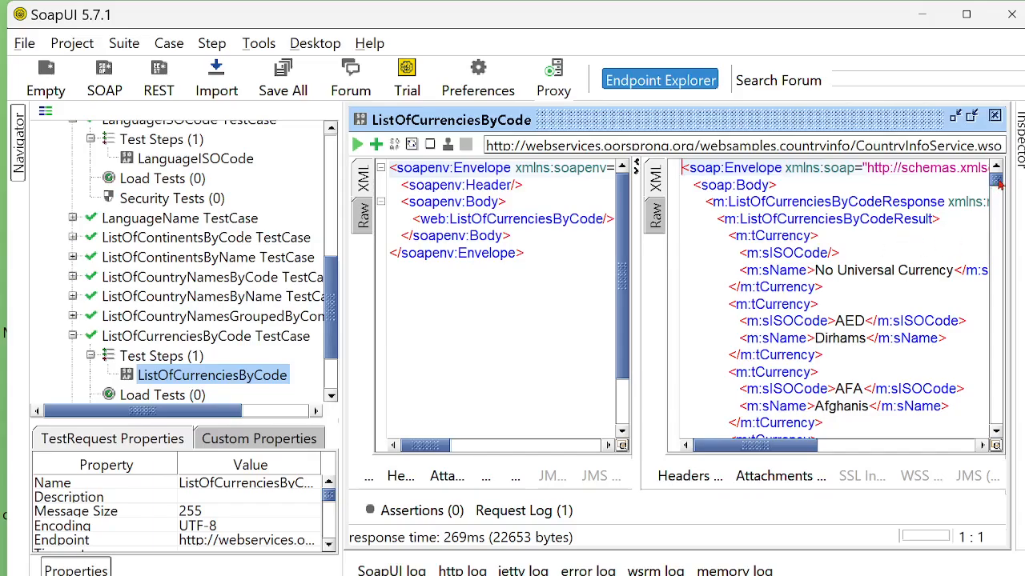
drag(997, 183, 972, 174)
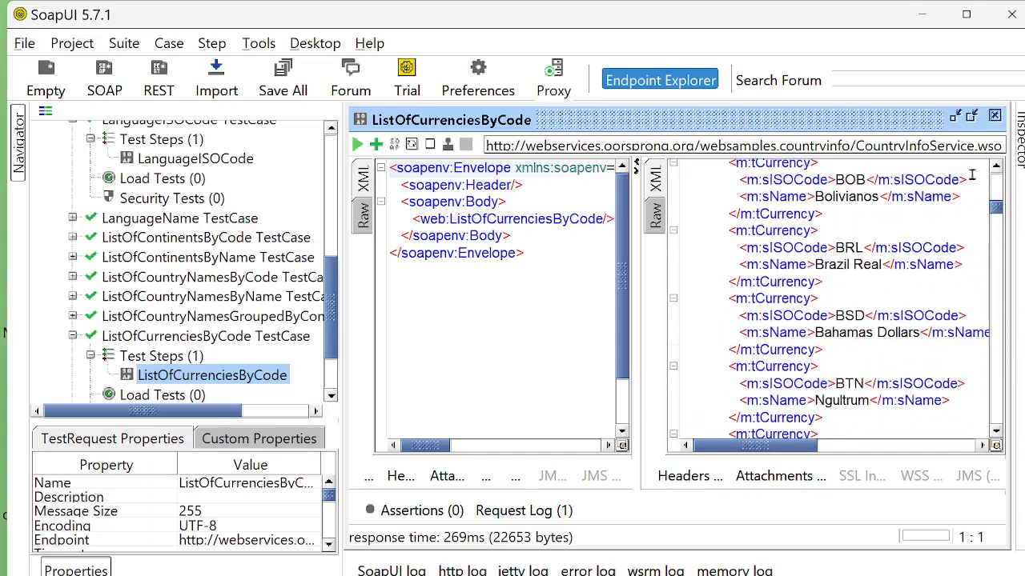
click(995, 116)
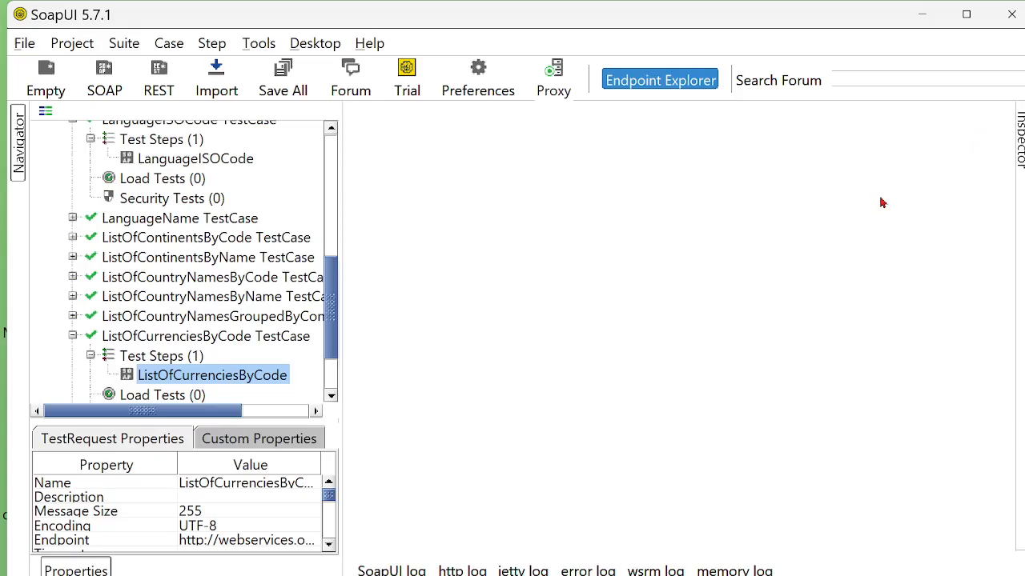
- Collapse the ListOfCurrenciesByCode and LanguageISOCode test cases in World_Country_Test_Suite
click(72, 339)
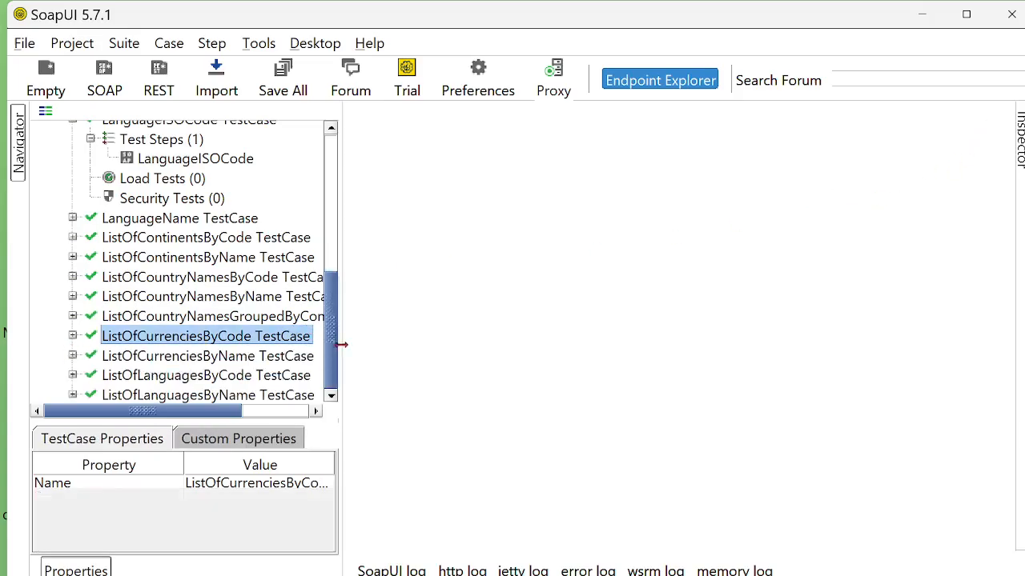
scroll(331, 321, up, 3)
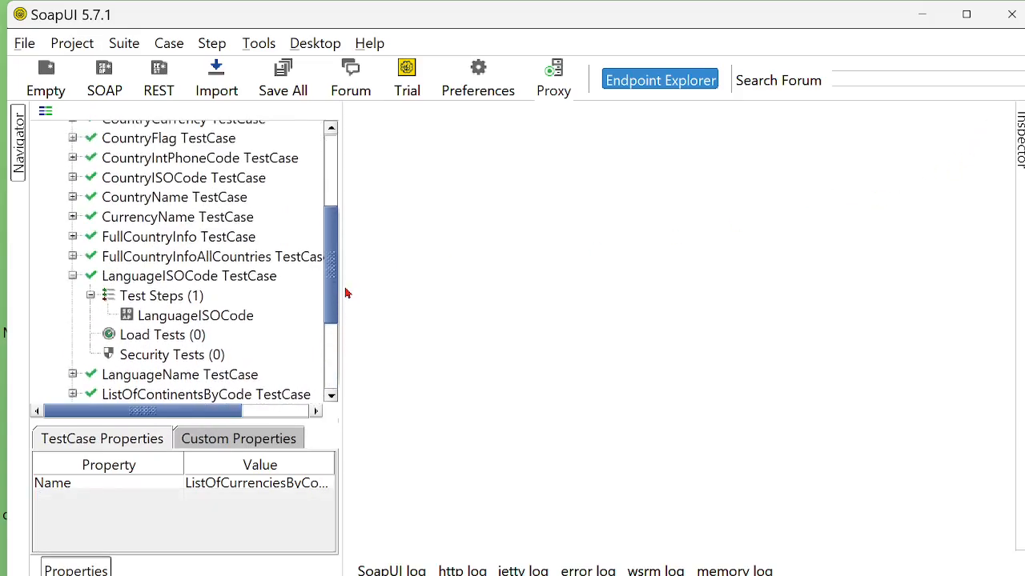
click(72, 275)
drag(328, 304, 336, 215)
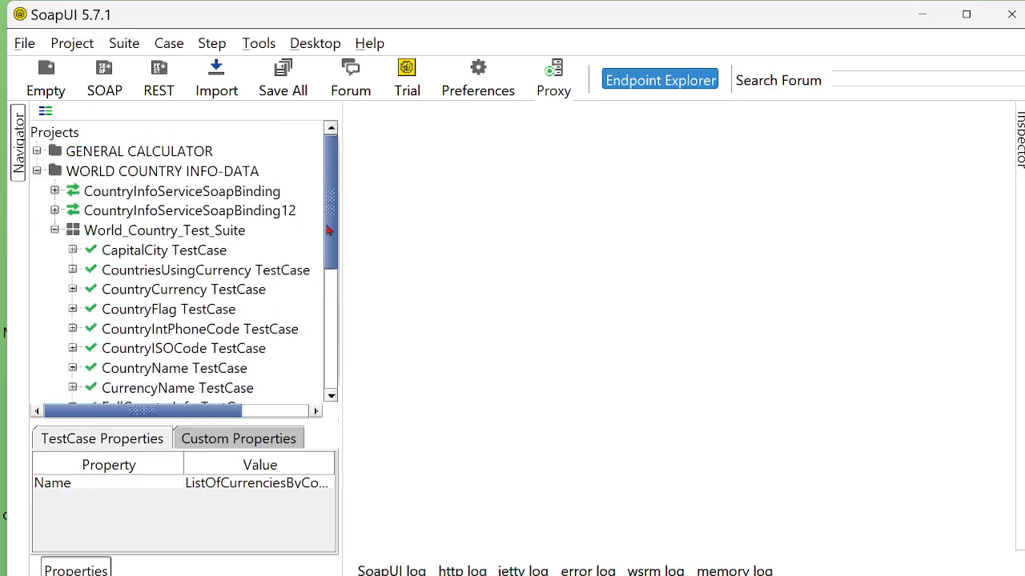
- Open the CapitalCity test step from its test case, clear the stored XML response and widen the request pane
click(73, 251)
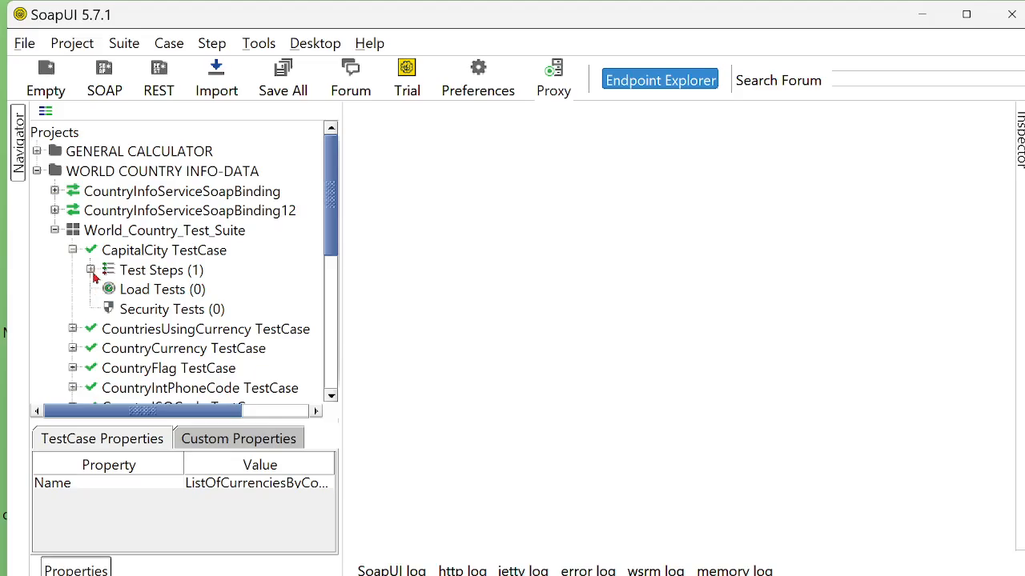
click(90, 270)
double_click(168, 291)
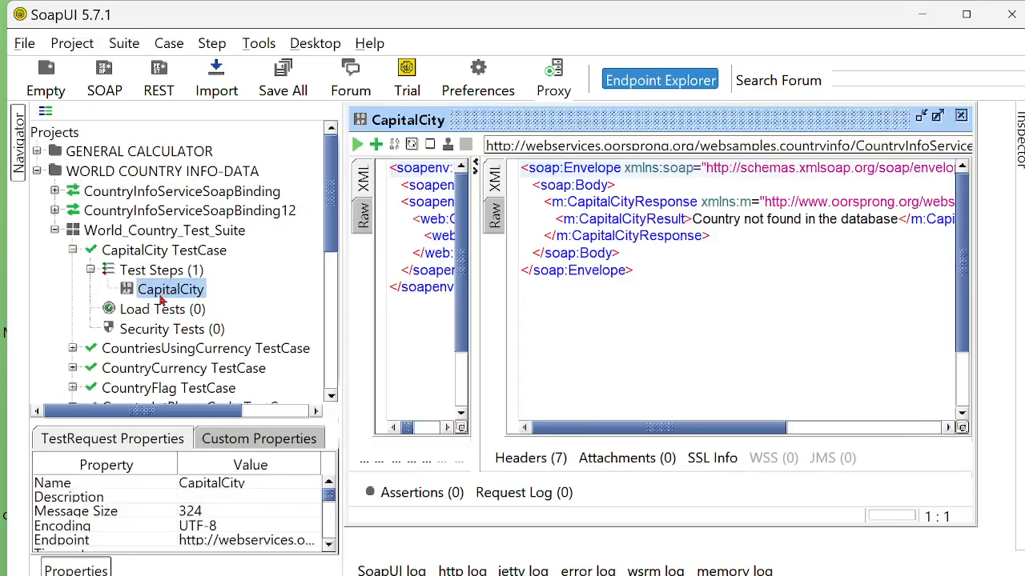
drag(680, 262, 496, 164)
click(494, 215)
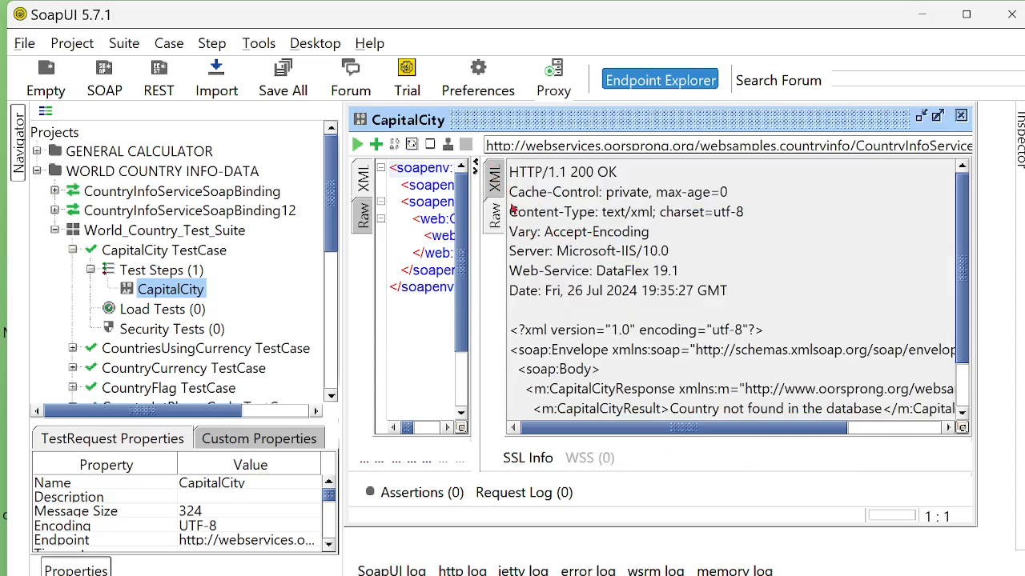
click(496, 179)
drag(476, 244, 697, 274)
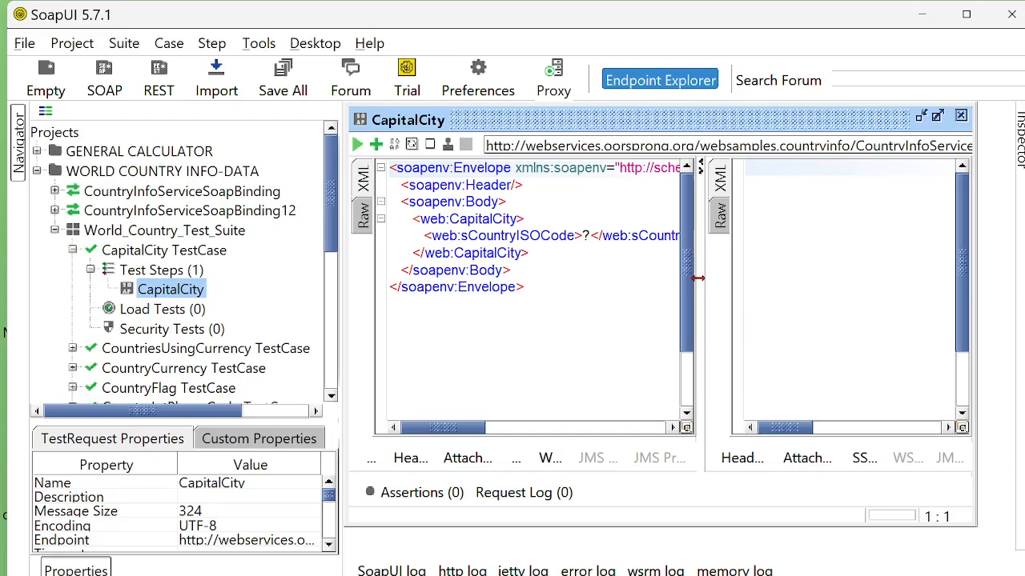
- Set sCountryISOCode to CAN in the CapitalCity request, run it and view the XML response
click(586, 235)
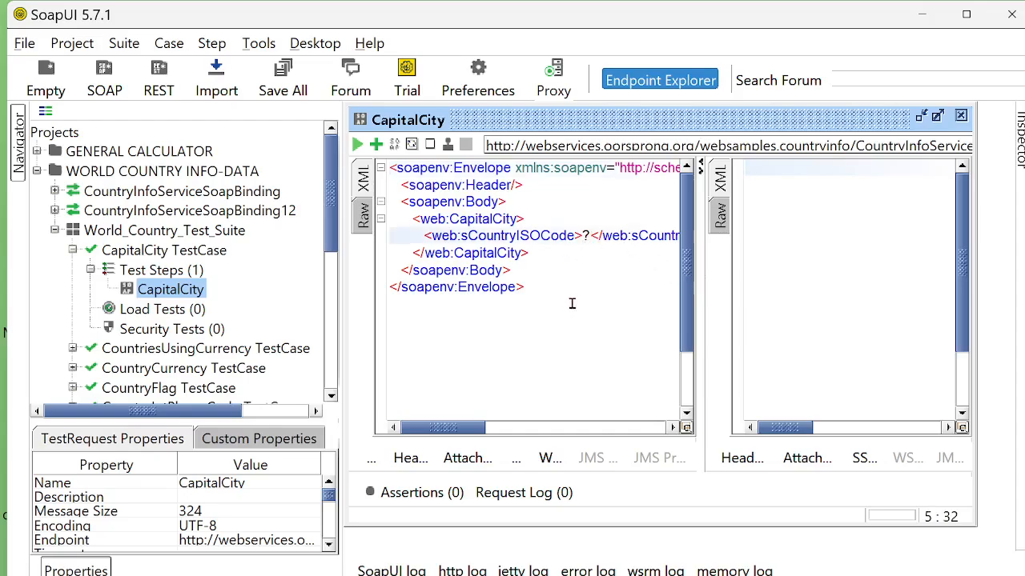
key(BackSpace)
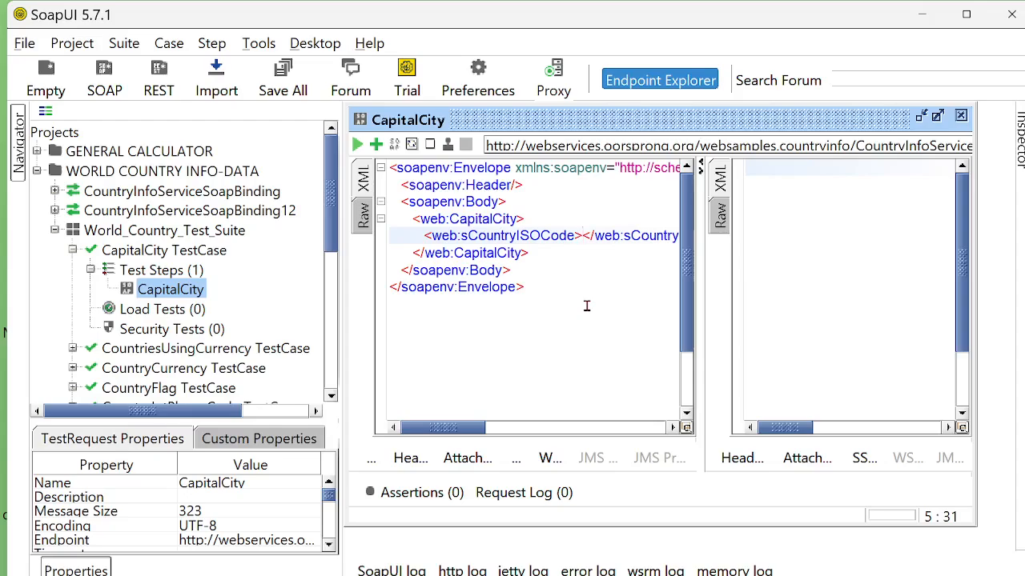
text(CAN)
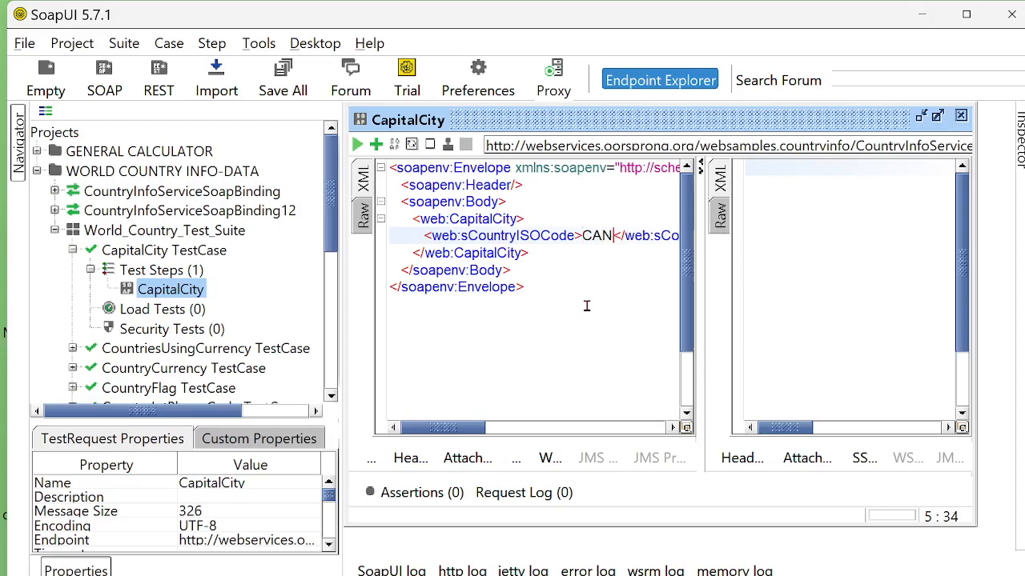
click(357, 145)
click(720, 182)
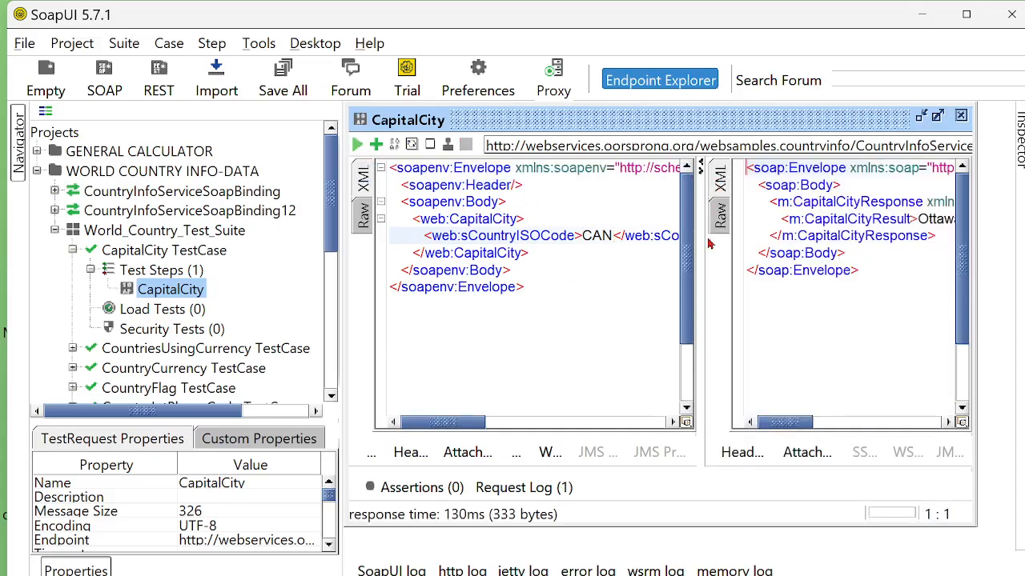
drag(700, 269, 773, 304)
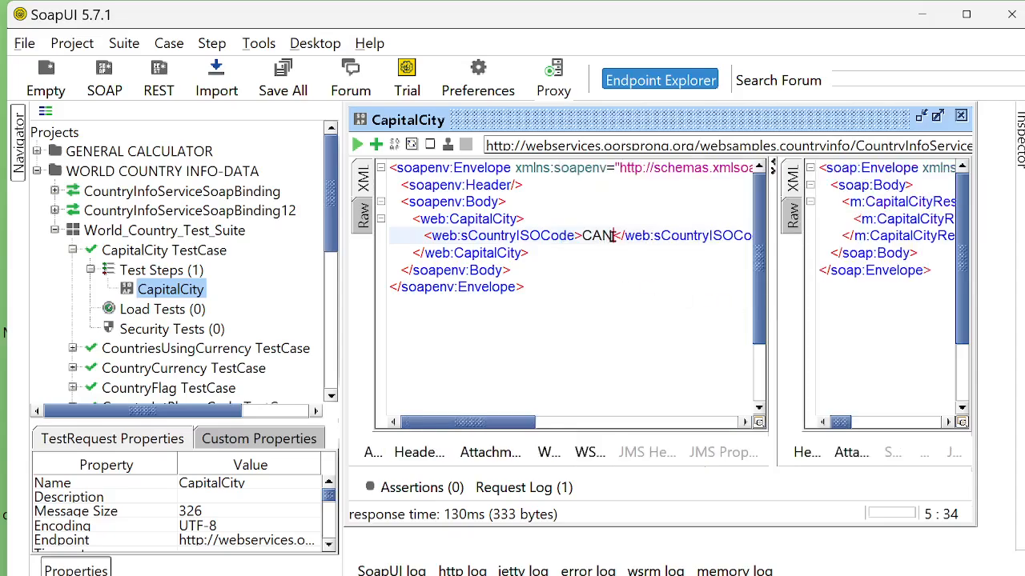
- Change sCountryISOCode to IND, rerun the CapitalCity request and view the capital in the XML response
drag(612, 235, 583, 236)
text(IND)
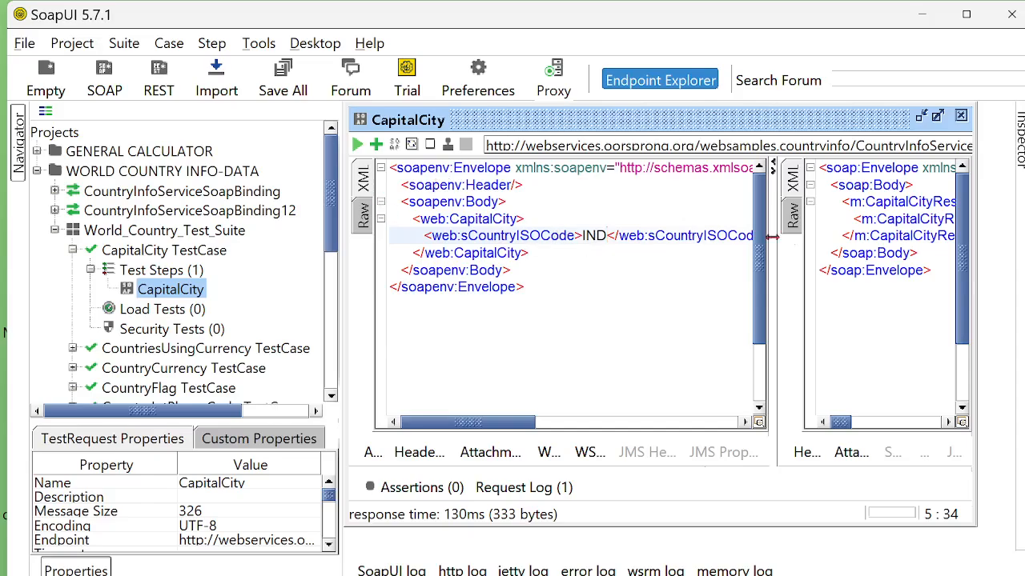
drag(942, 277, 786, 165)
click(793, 215)
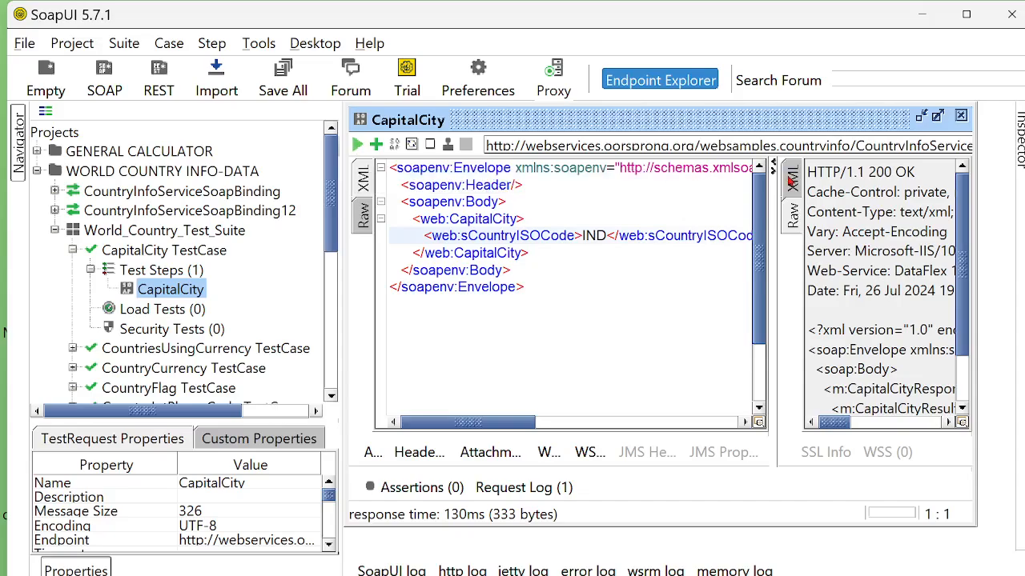
click(791, 181)
click(357, 146)
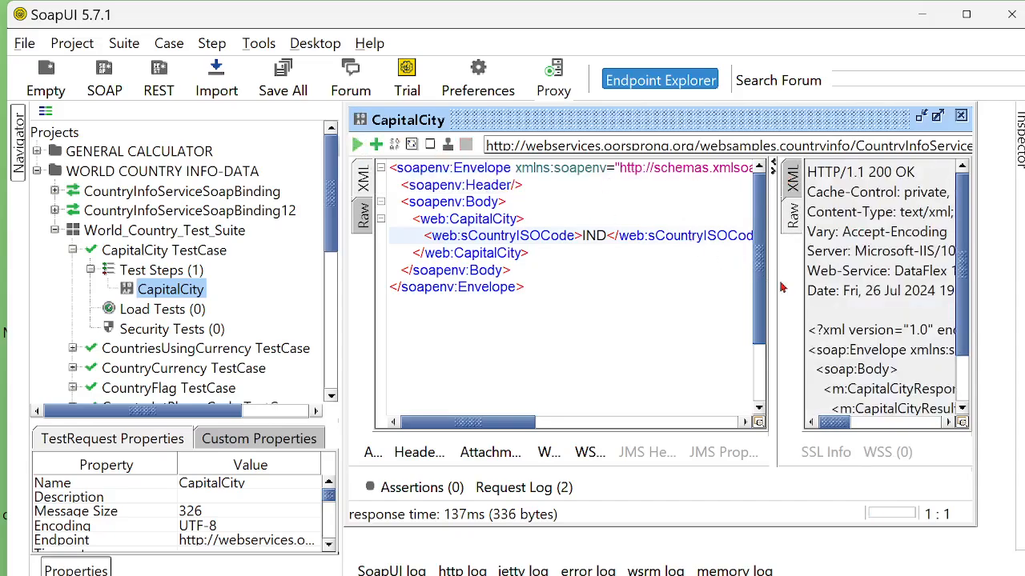
click(792, 181)
drag(773, 276, 584, 276)
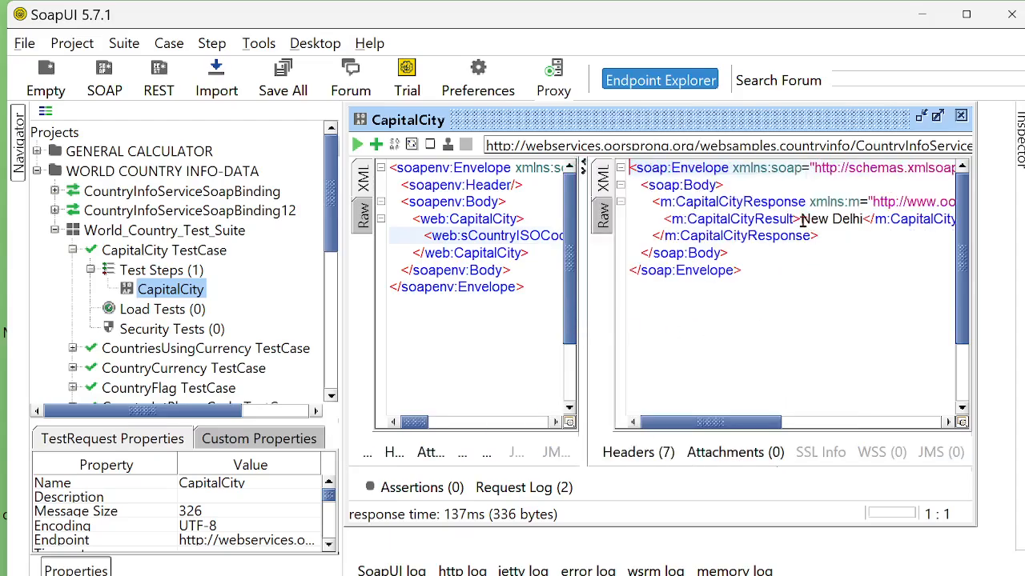
- Add a Contains assertion to CapitalCity with the content "New Delhi" copied from the response
drag(800, 220, 862, 218)
key(ctrl+c)
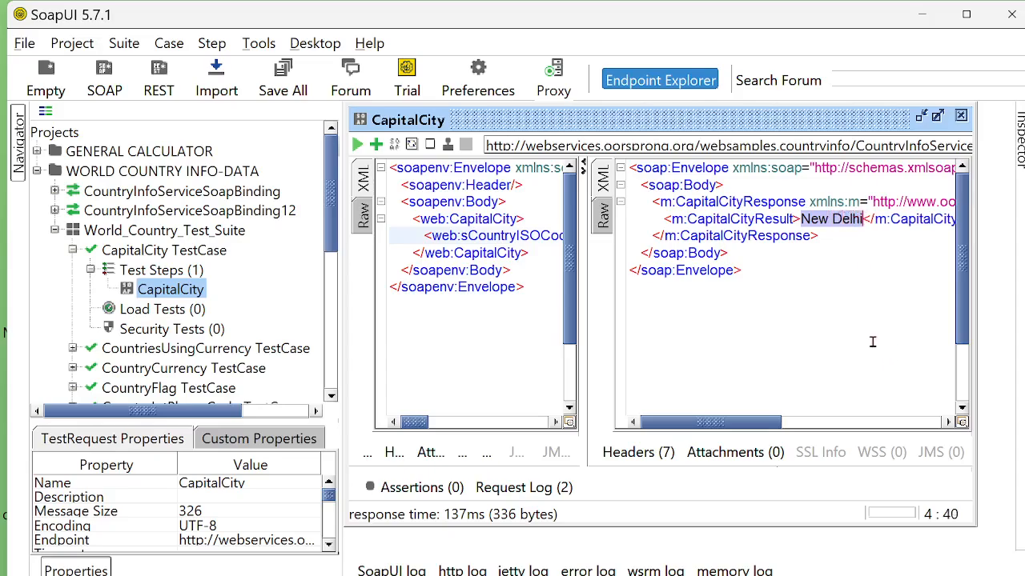
click(402, 487)
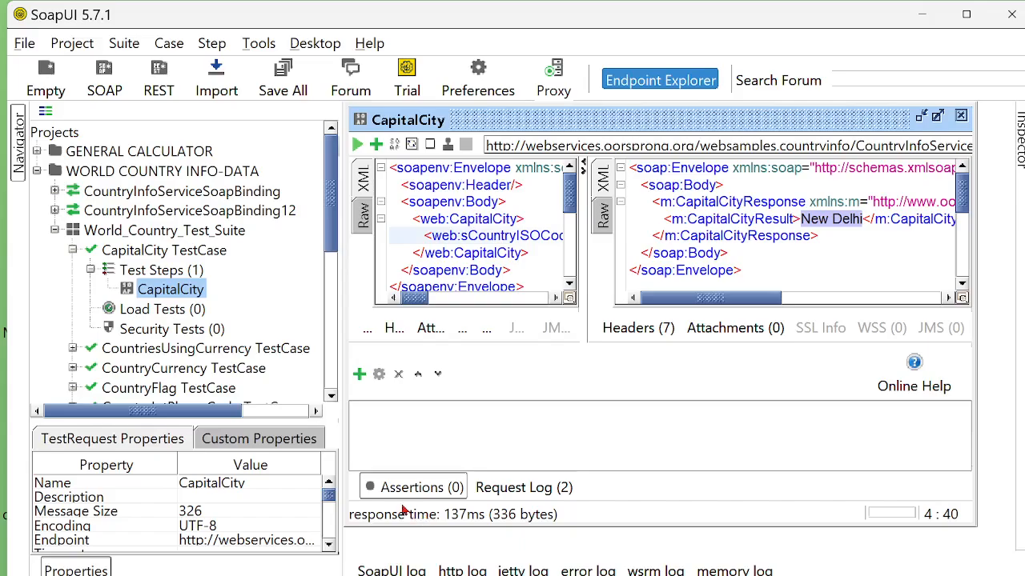
click(359, 373)
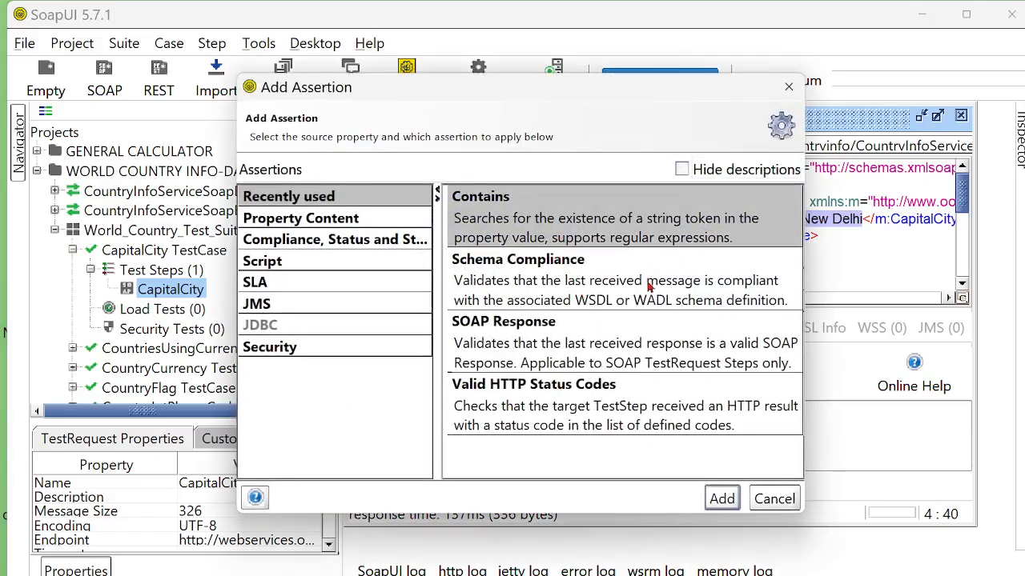
click(721, 499)
click(422, 288)
key(ctrl+v)
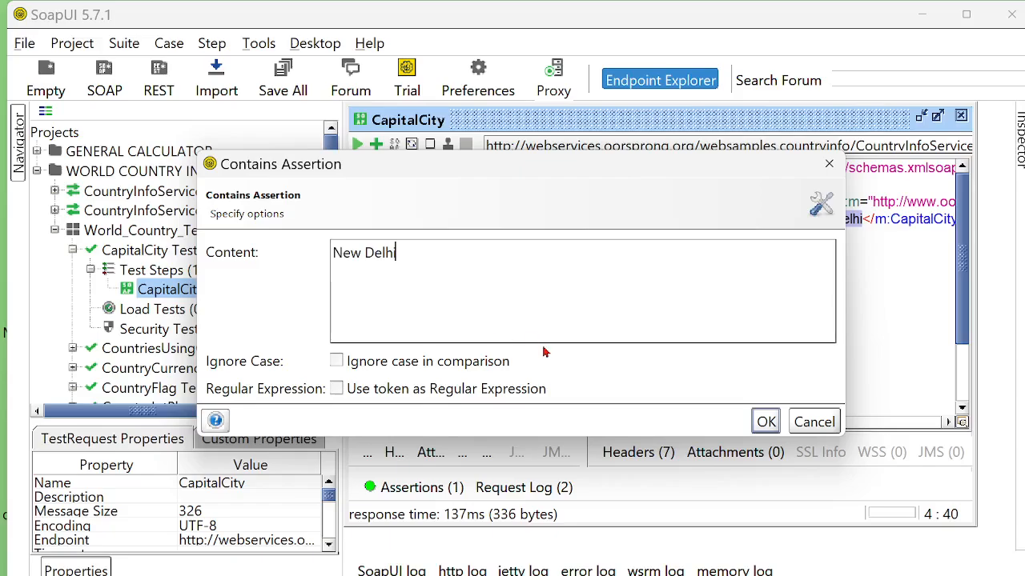
click(766, 422)
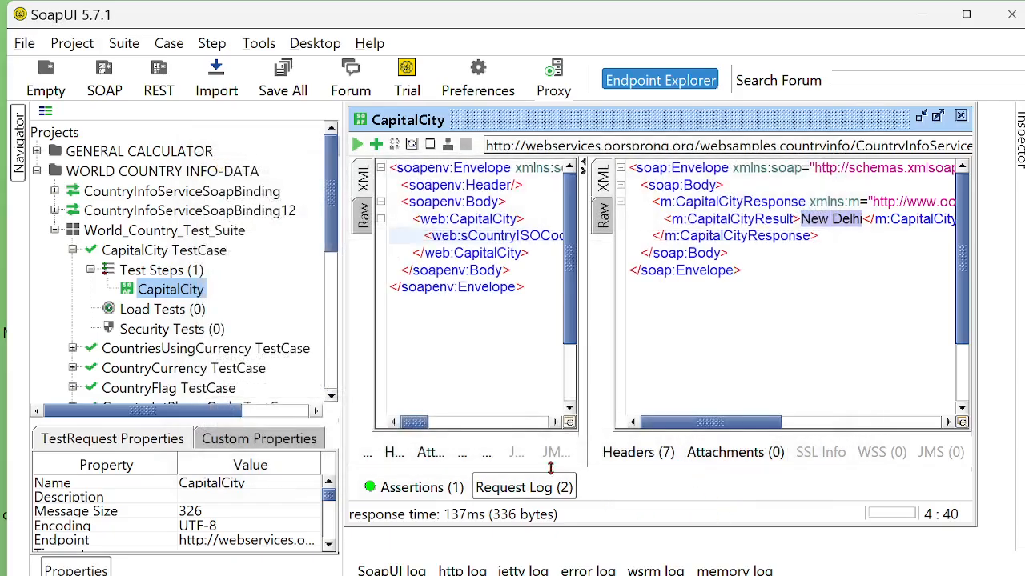
- Clear the XML response, rerun the CapitalCity request, and check the request log and the Contains assertion status
drag(743, 276, 629, 167)
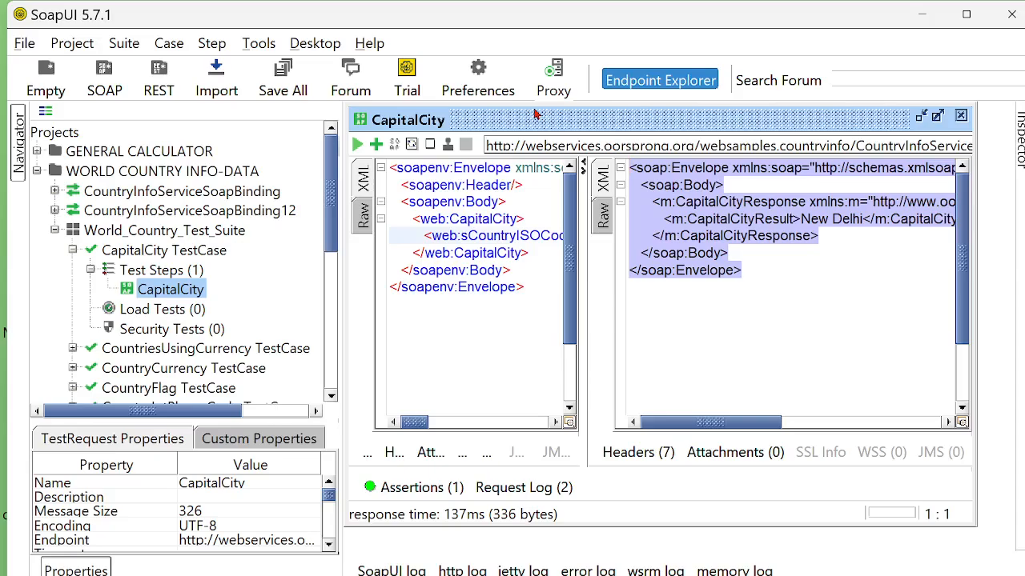
click(603, 215)
click(604, 182)
click(357, 144)
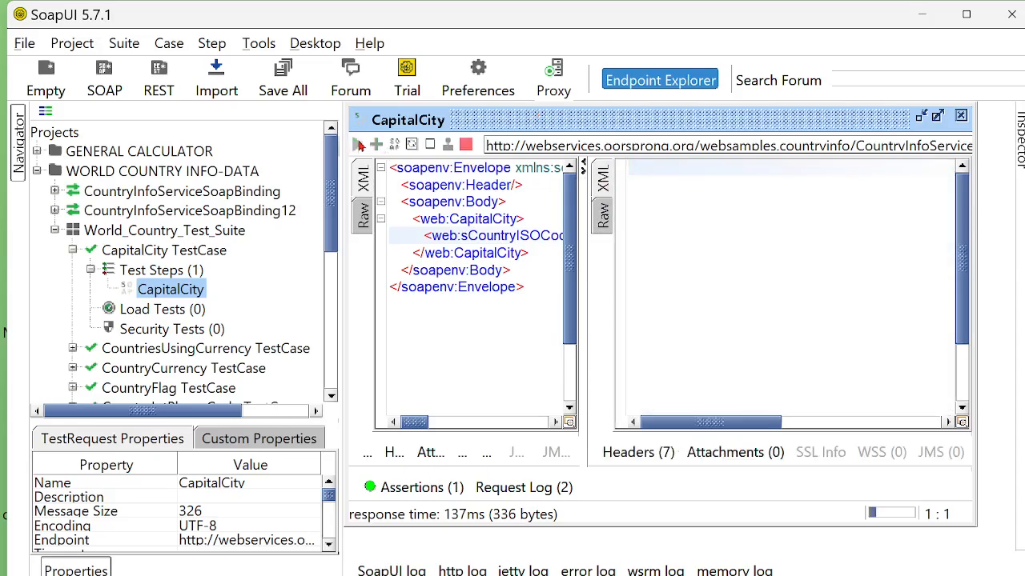
click(606, 180)
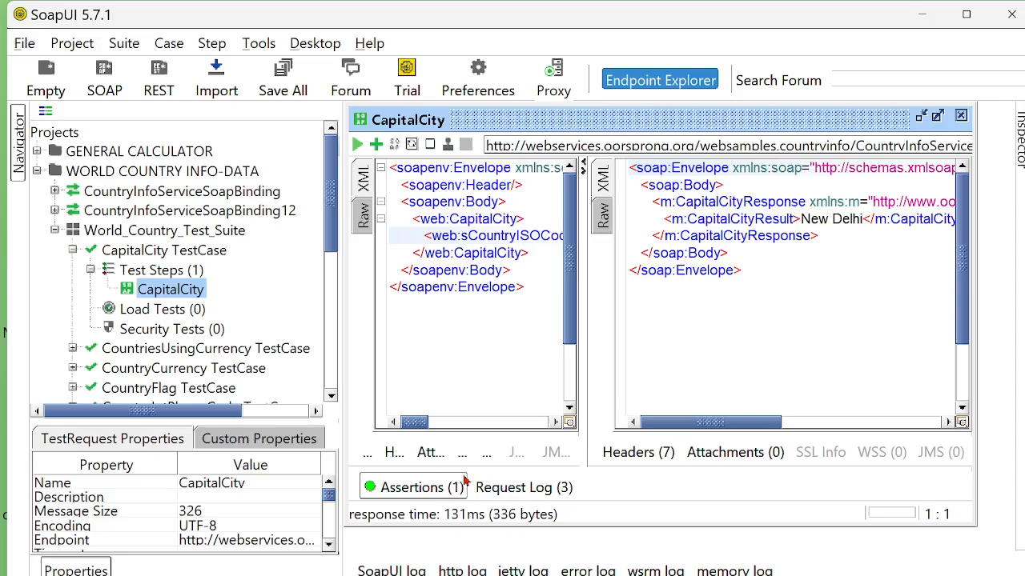
click(405, 487)
click(552, 489)
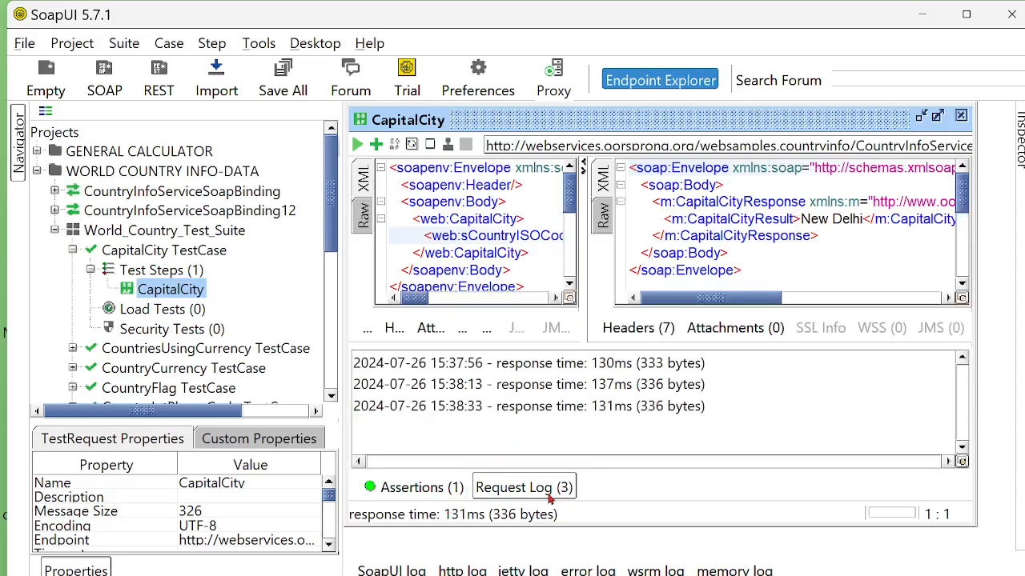
click(437, 490)
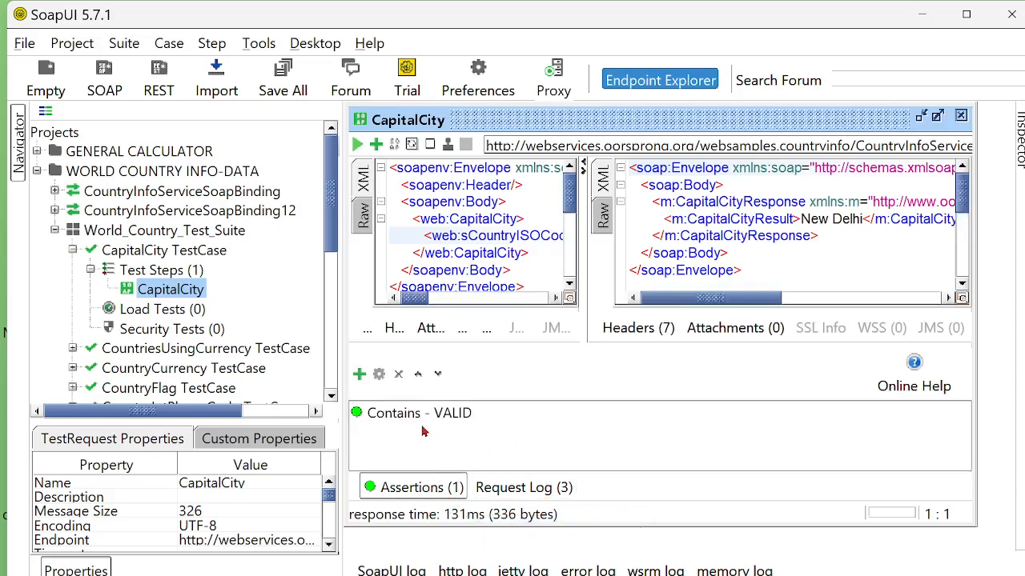
- Widen the CapitalCity request pane and clear the XML response again
drag(583, 261, 649, 261)
drag(804, 270, 743, 270)
click(670, 215)
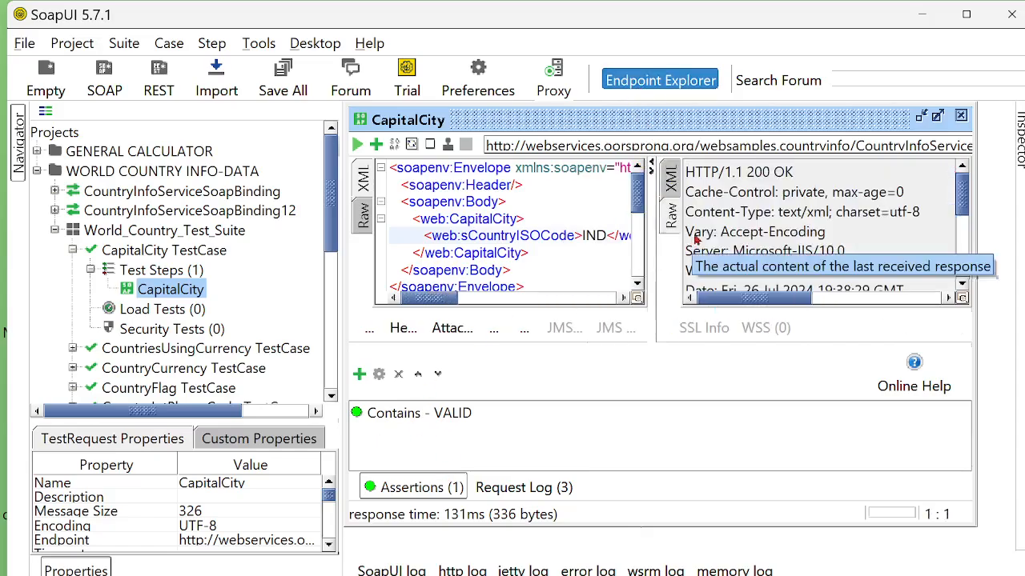
click(671, 183)
- Set sCountryISOCode to USA, run the CapitalCity request, and check the Contains assertion and the XML response
double_click(594, 235)
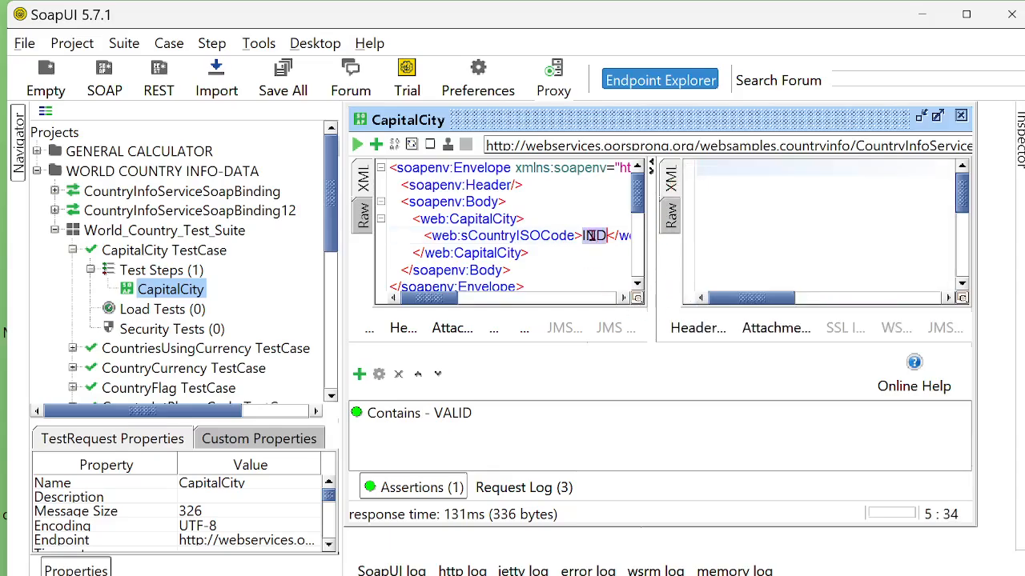
text(U)
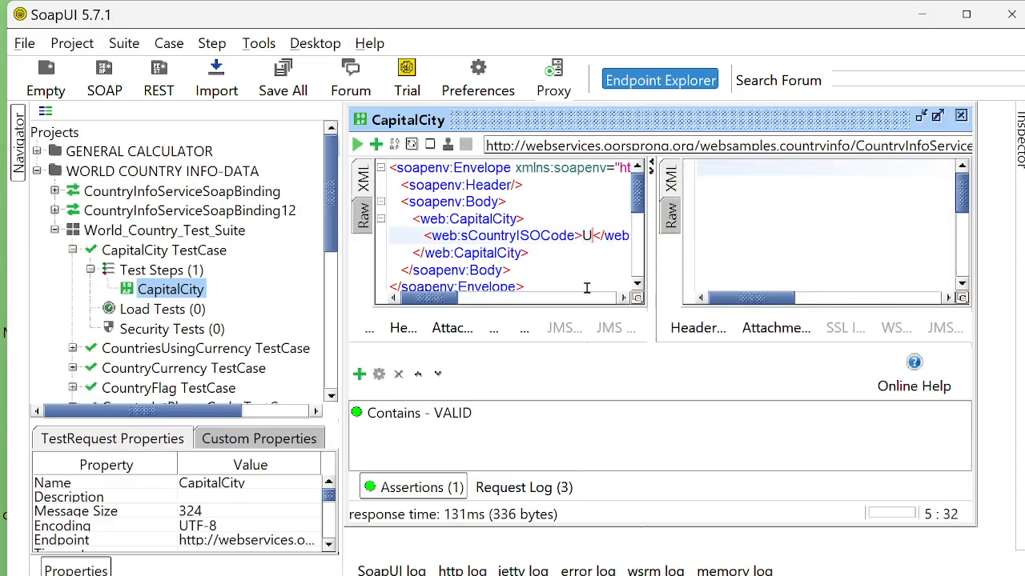
text(SA)
click(357, 144)
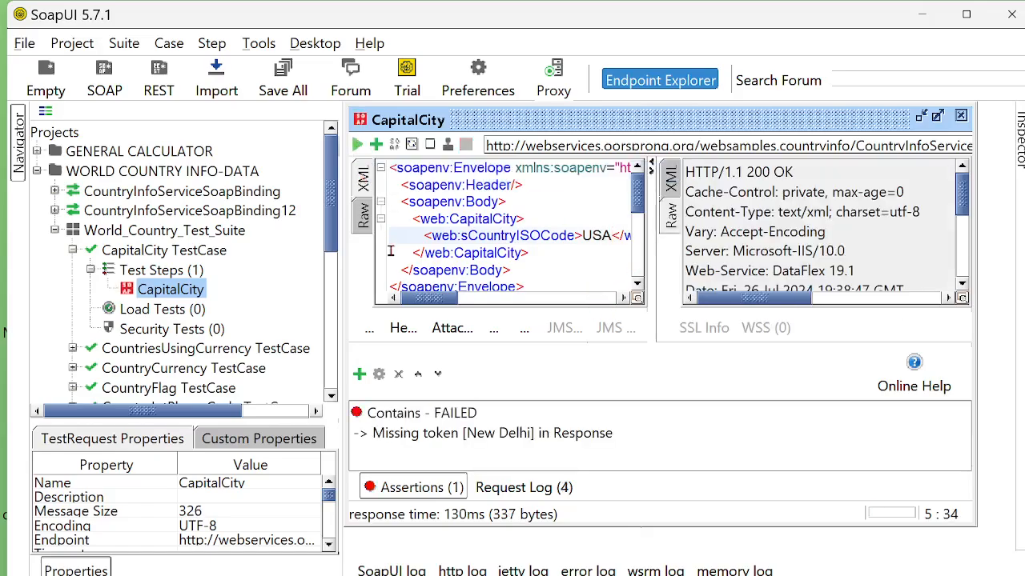
click(417, 420)
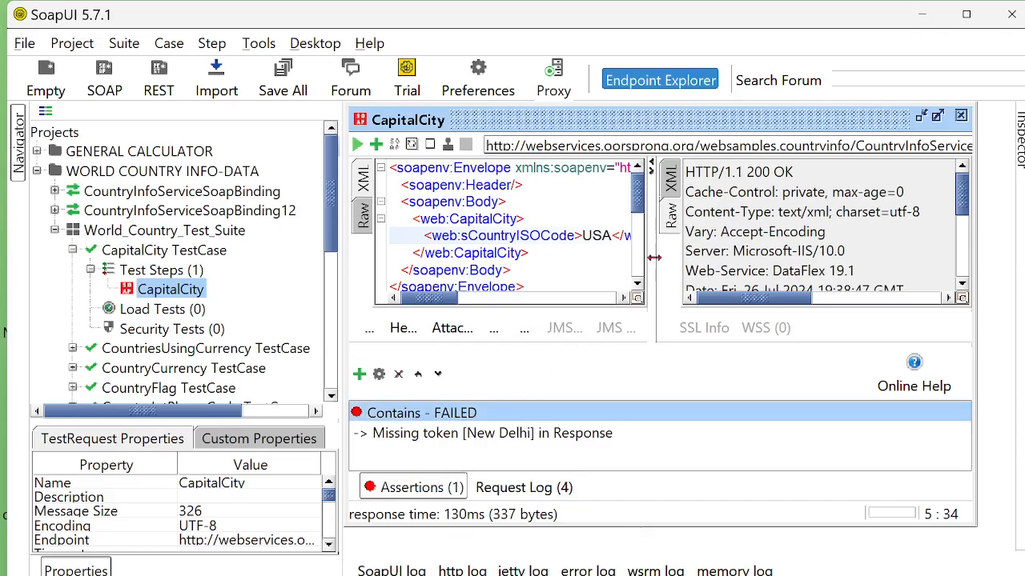
click(670, 181)
- Replace the CapitalCity Contains assertion's content with "Washington" copied from the XML response
drag(868, 220, 916, 219)
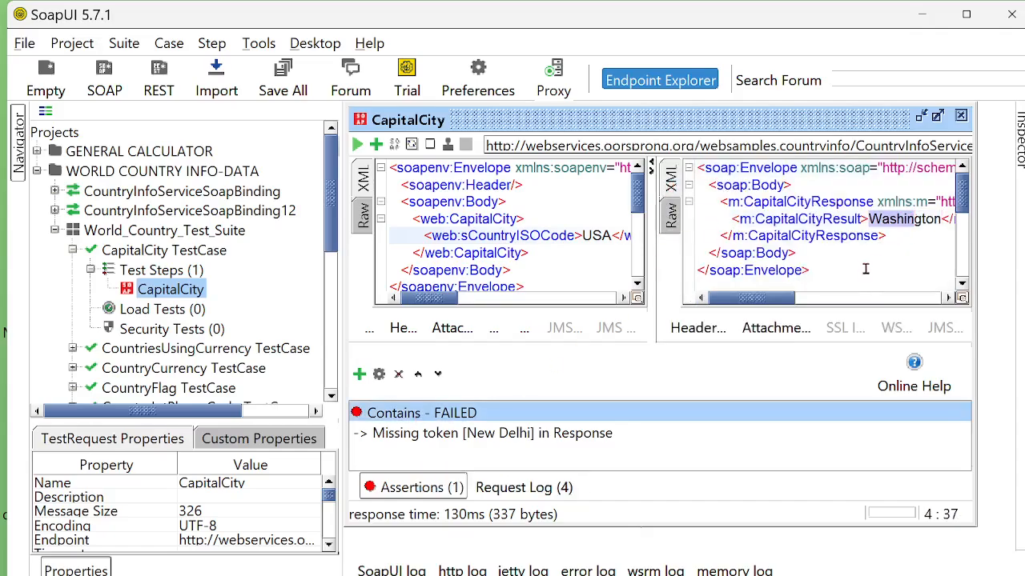
double_click(917, 223)
double_click(926, 221)
click(928, 219)
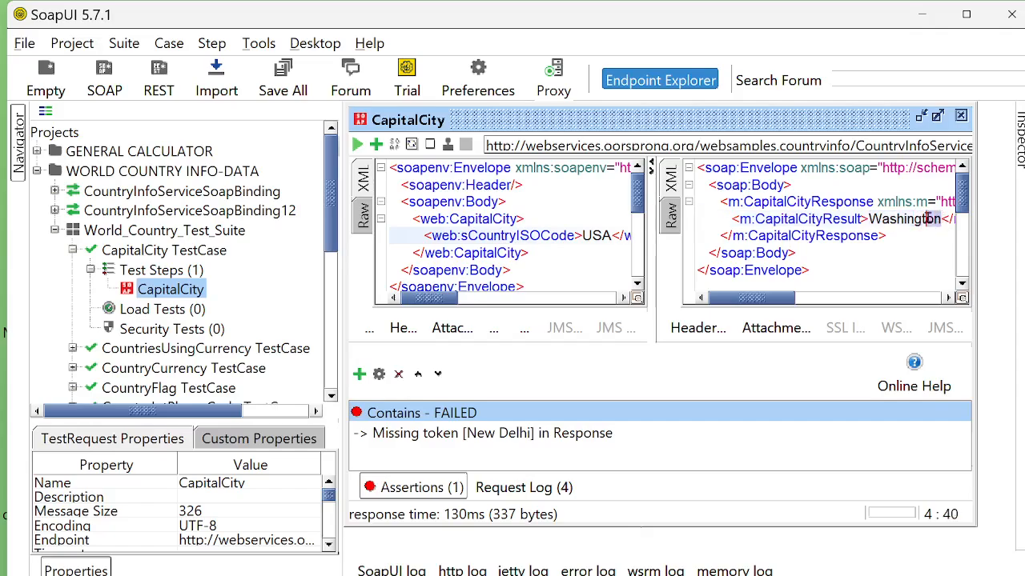
drag(941, 220, 870, 218)
key(ctrl+c)
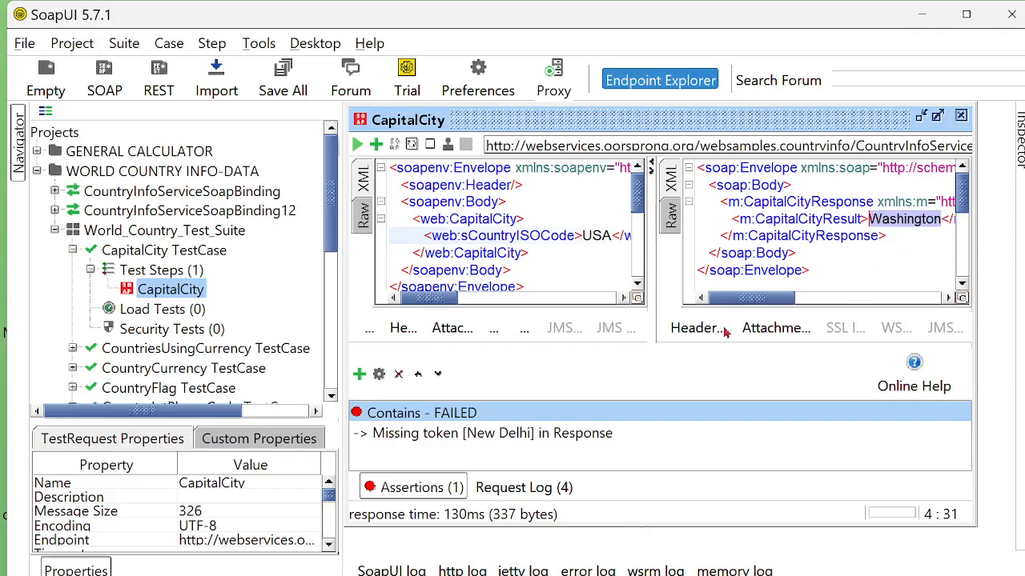
double_click(410, 415)
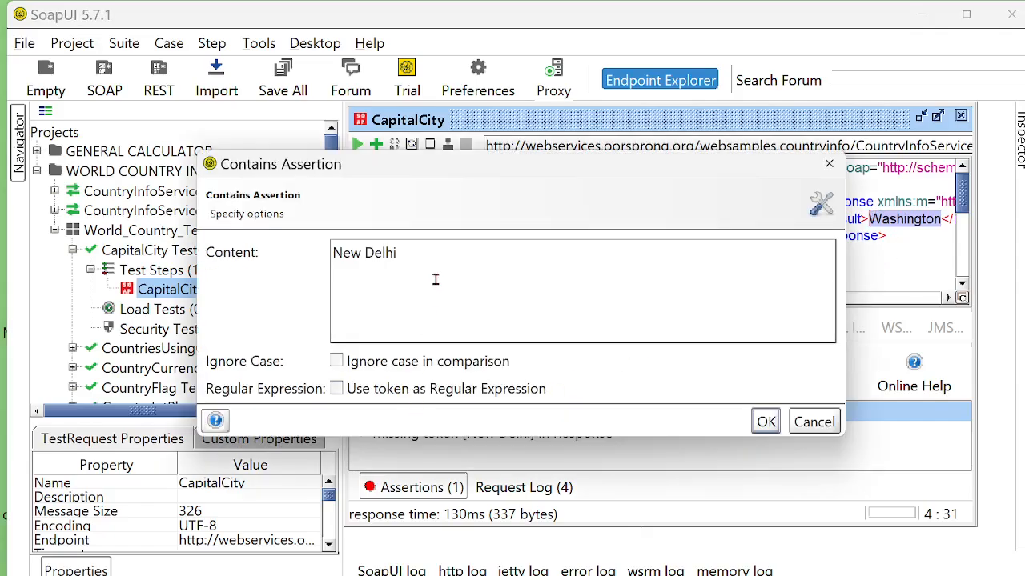
drag(435, 279, 260, 248)
key(ctrl+v)
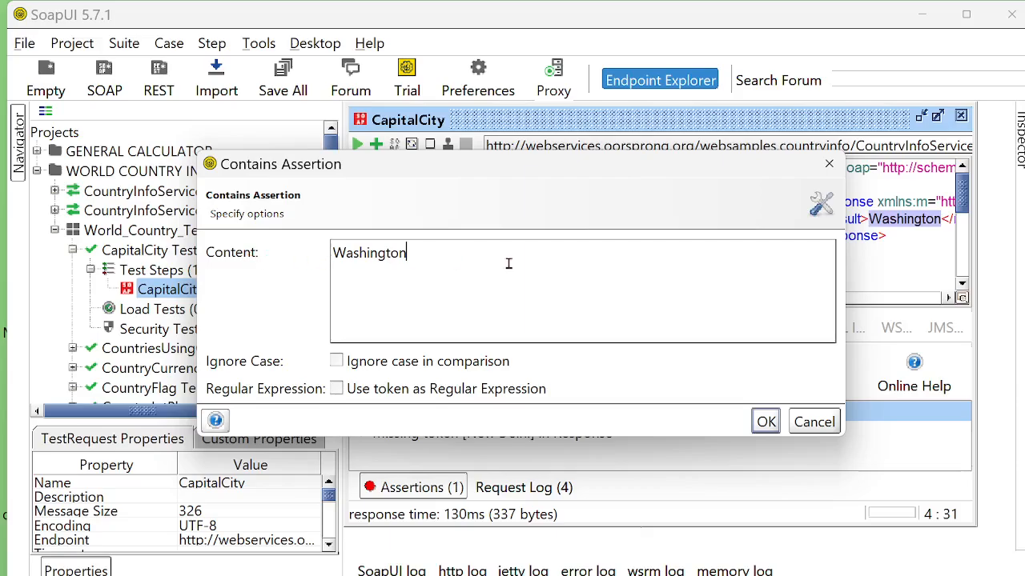
click(766, 422)
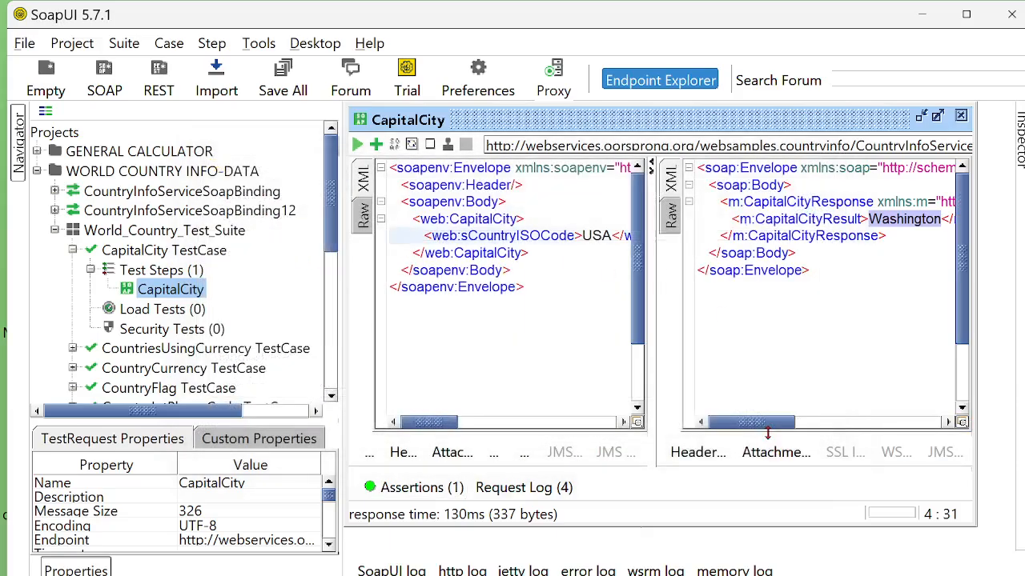
- Rerun the CapitalCity request, check its XML response and Contains assertion status, and close the request editor
click(358, 144)
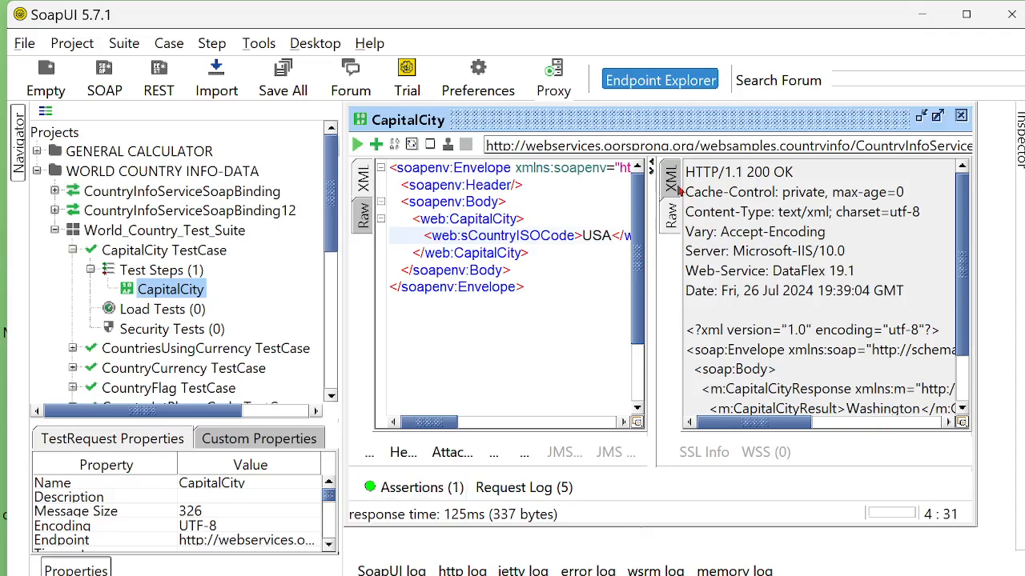
click(674, 186)
click(427, 488)
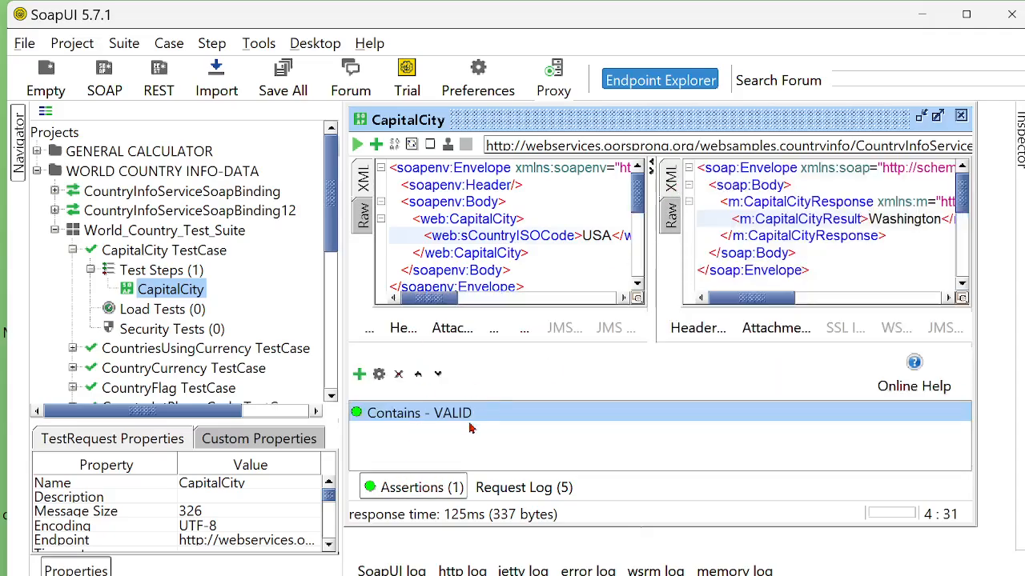
click(961, 116)
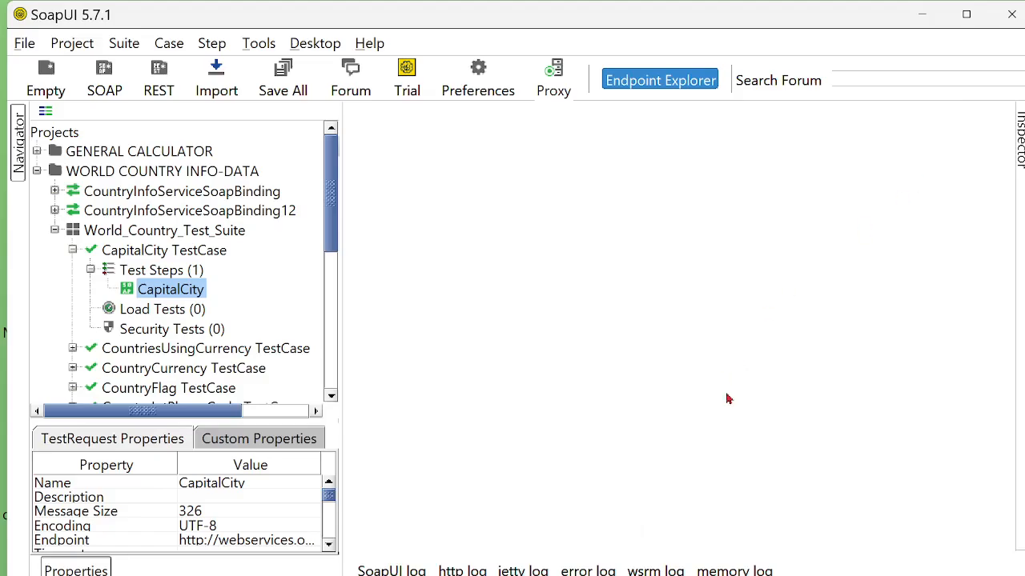
- Collapse CapitalCity TestCase and open the CountriesUsingCurrency test step from its test case
click(72, 251)
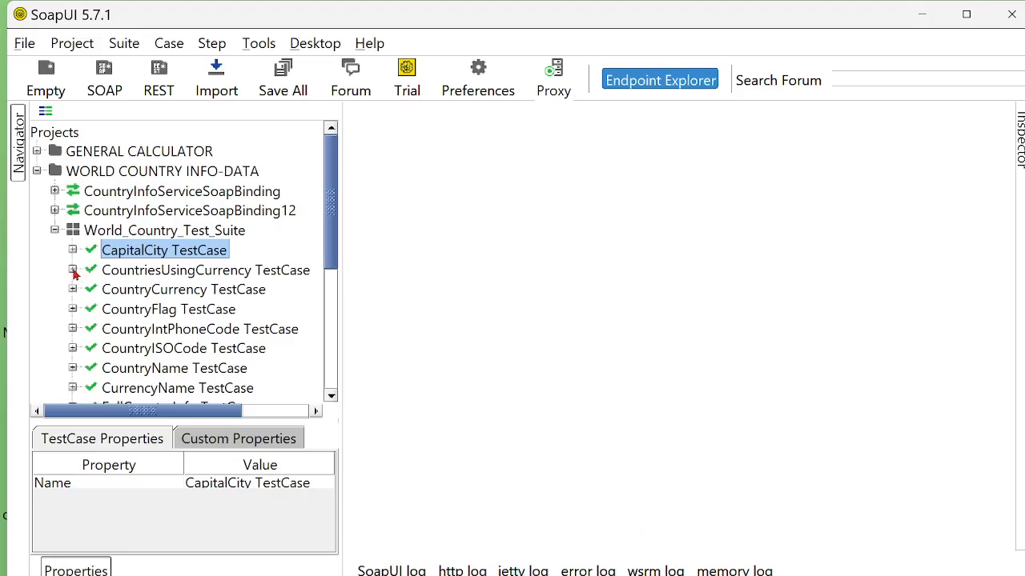
click(73, 271)
click(92, 290)
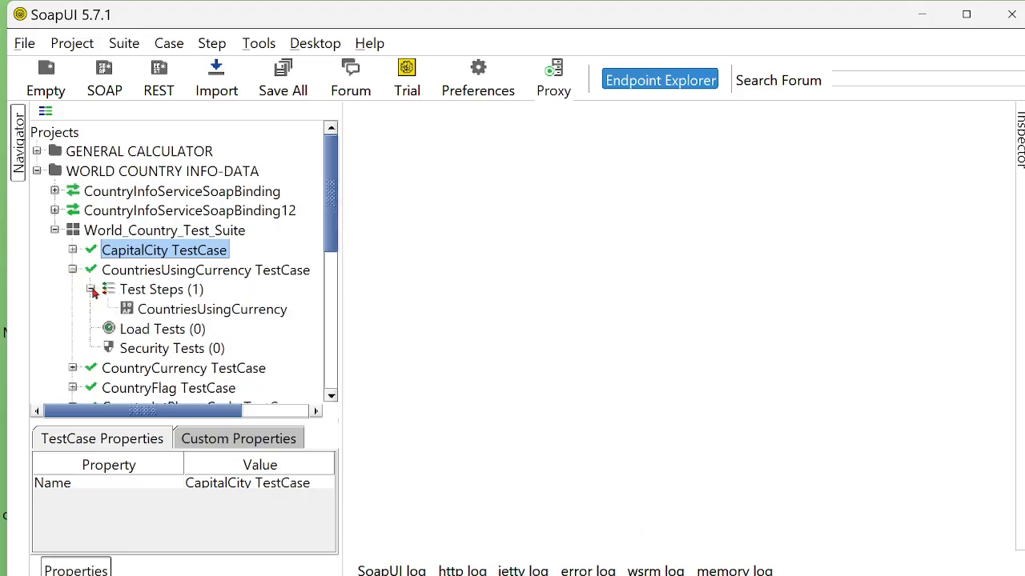
click(180, 315)
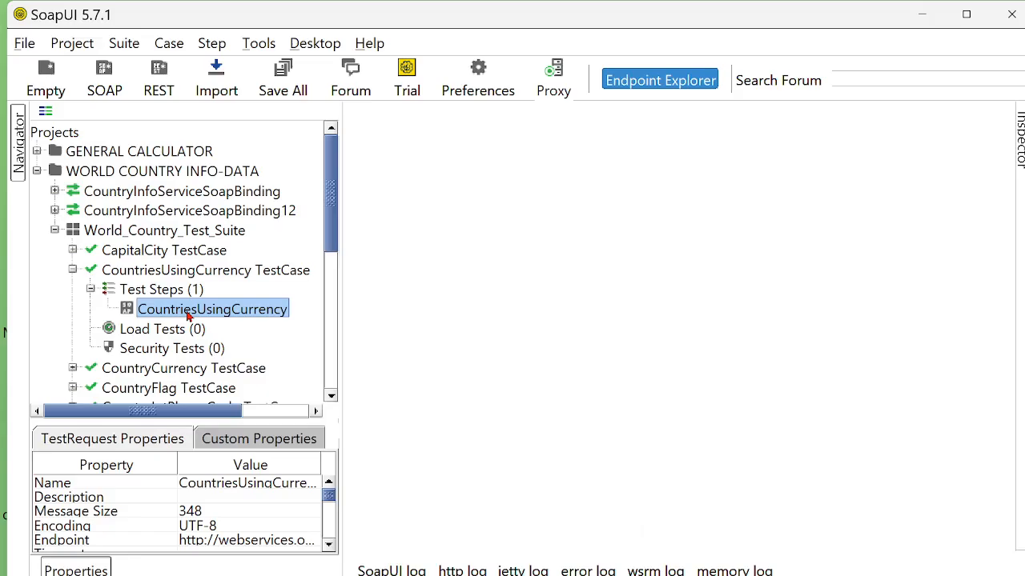
double_click(218, 312)
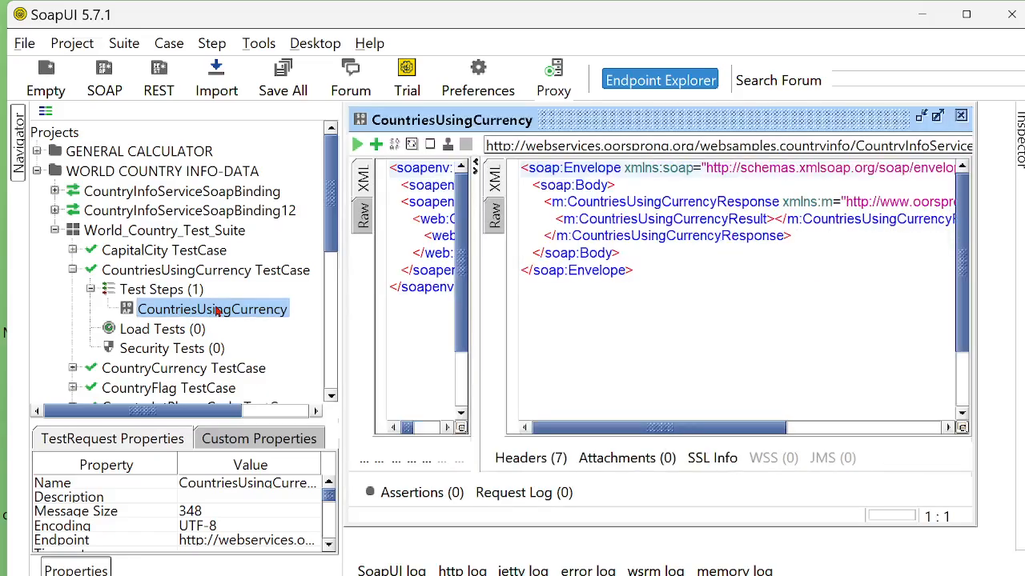
- Clear the CountriesUsingCurrency XML response and widen the request pane
drag(638, 274, 510, 155)
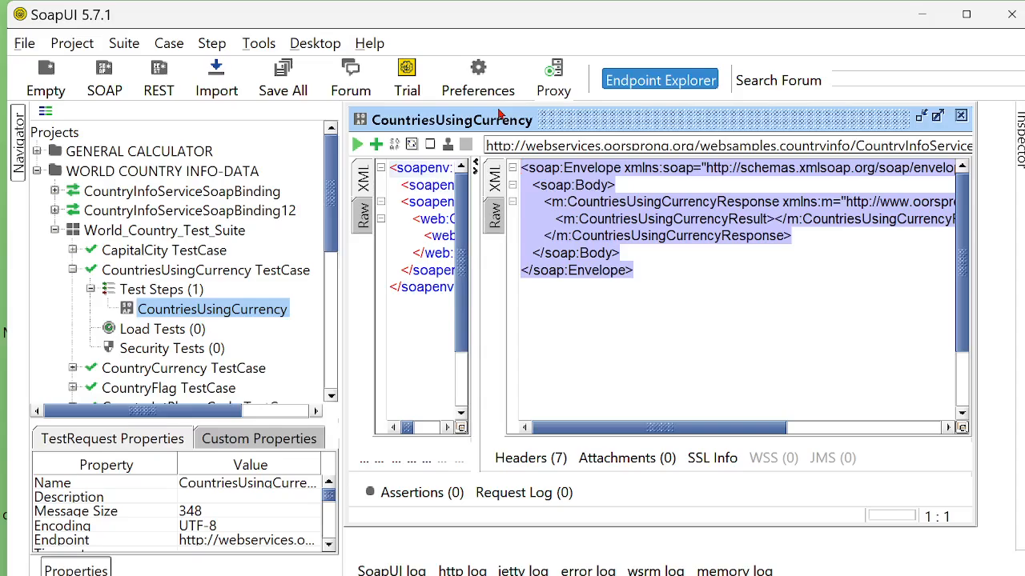
click(496, 214)
click(500, 181)
drag(478, 240, 742, 300)
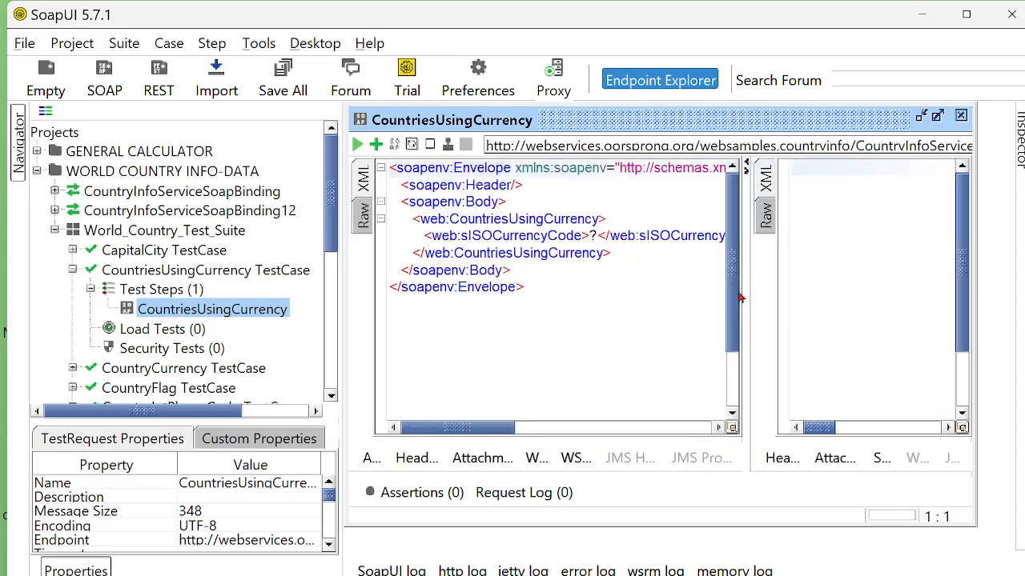
- Set sISOCurrencyCode to CN, run the CountriesUsingCurrency request, and view the XML response
click(596, 237)
key(BackSpace)
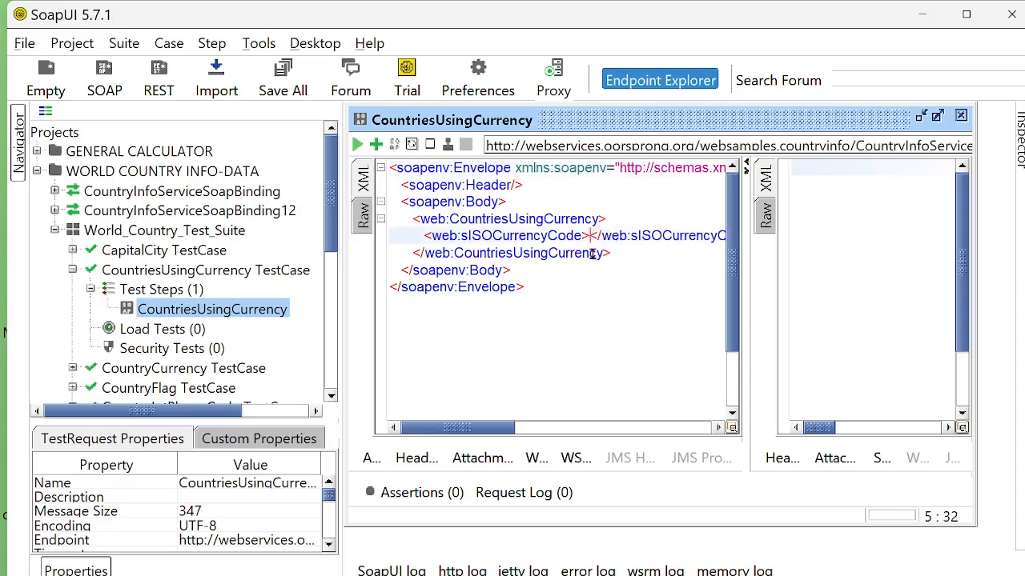
text(CN)
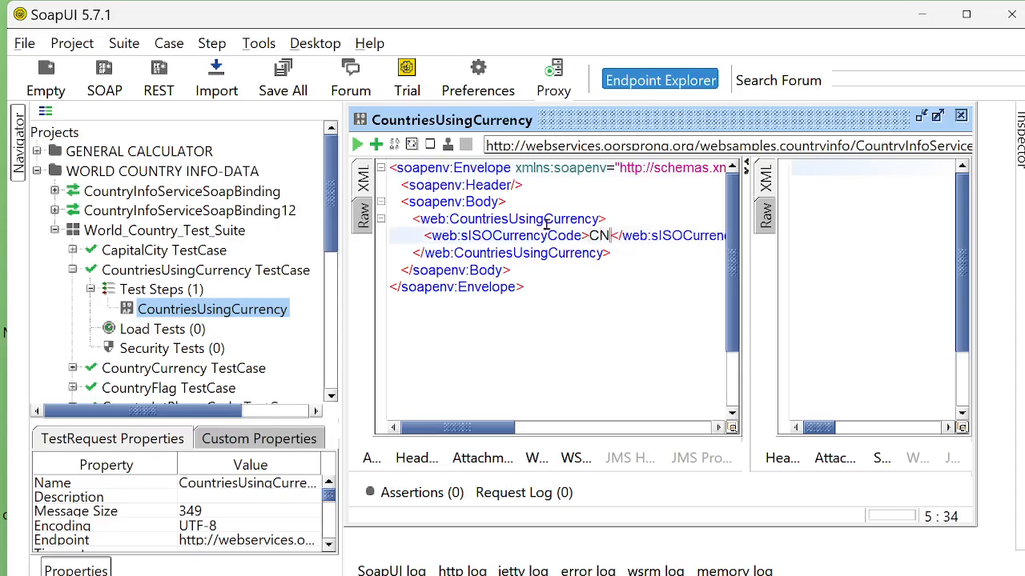
click(357, 144)
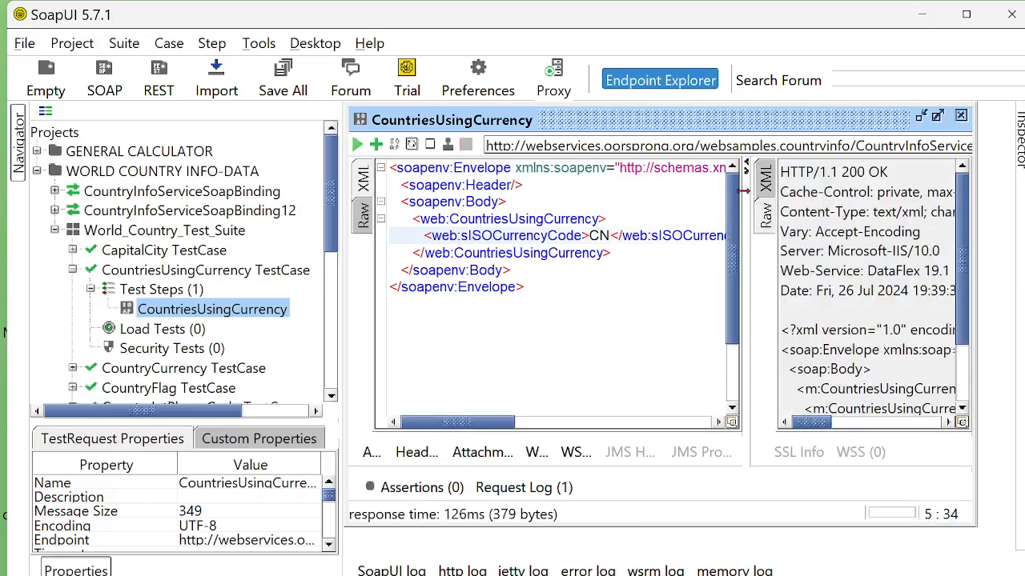
click(766, 181)
drag(743, 262, 639, 264)
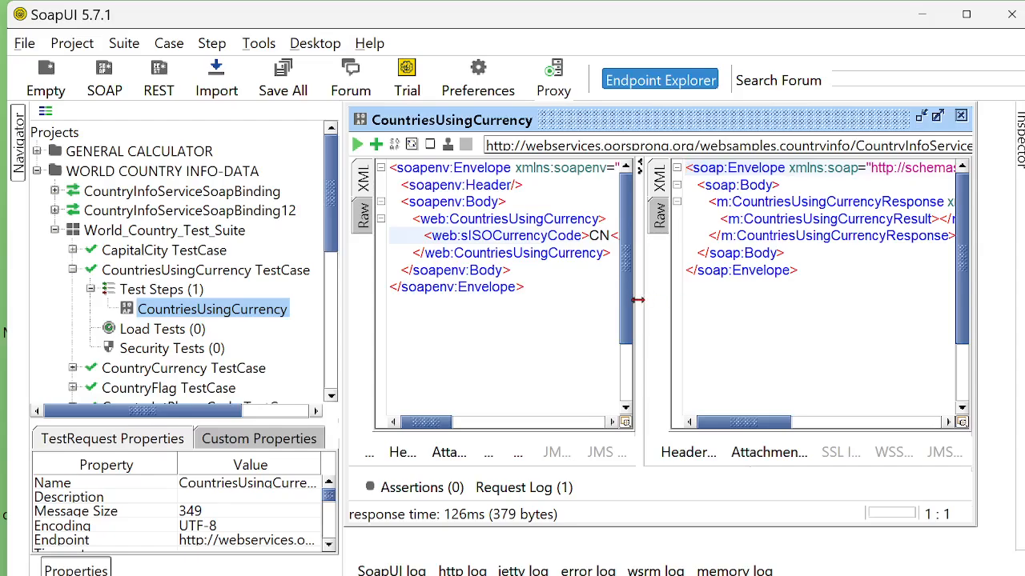
drag(640, 301, 492, 312)
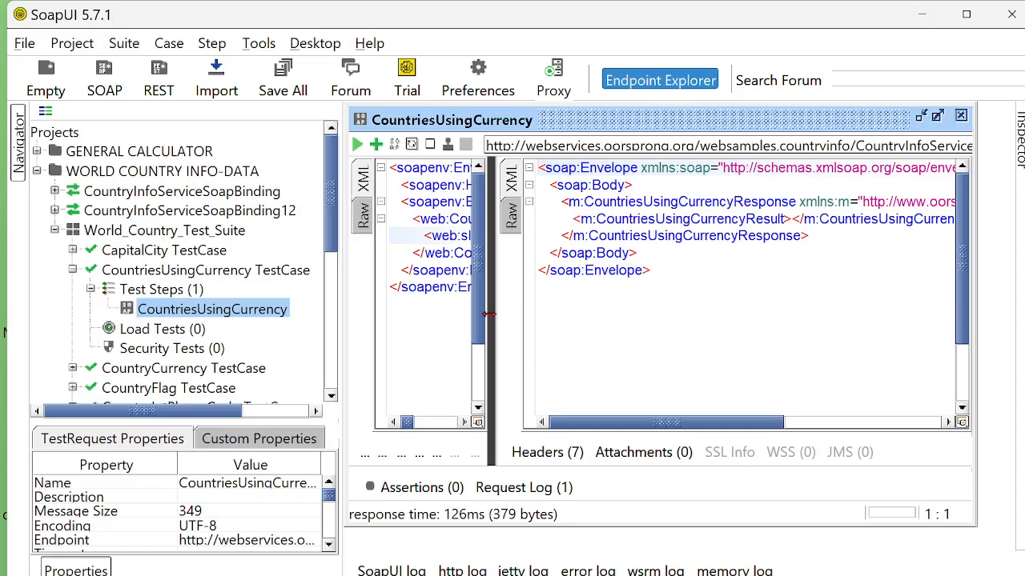
- Set sISOCurrencyCode to USD, run the CountriesUsingCurrency request, and review the countries in the XML response
drag(491, 314, 630, 330)
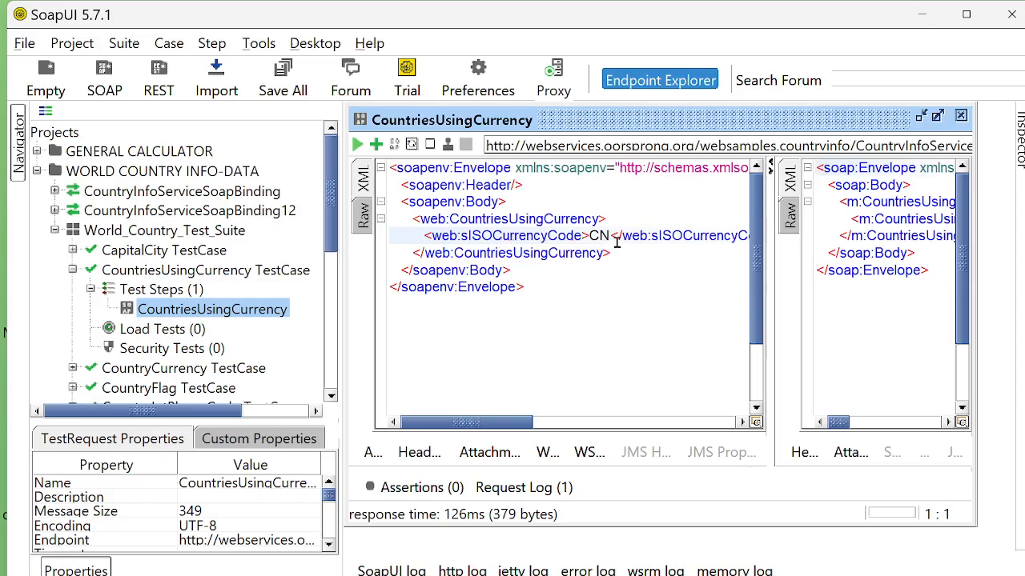
drag(608, 235, 585, 238)
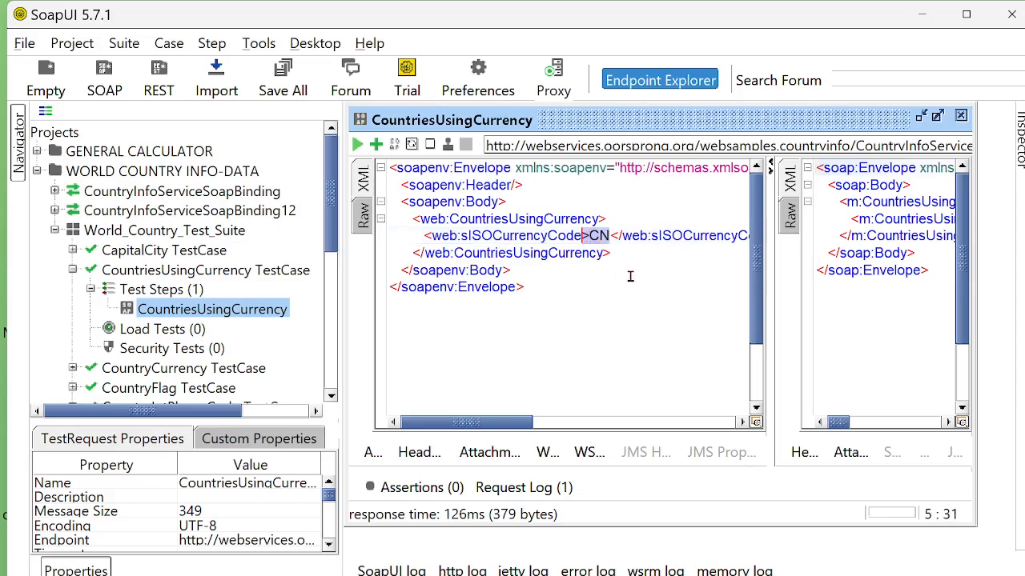
click(616, 253)
key(Up)
key(BackSpace)
key(BackSpace)
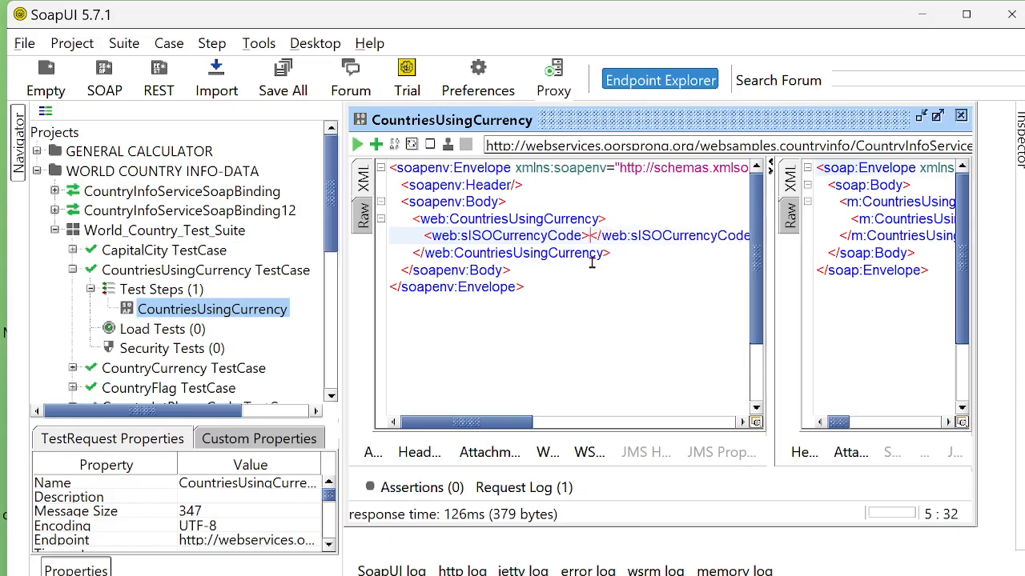
text(US)
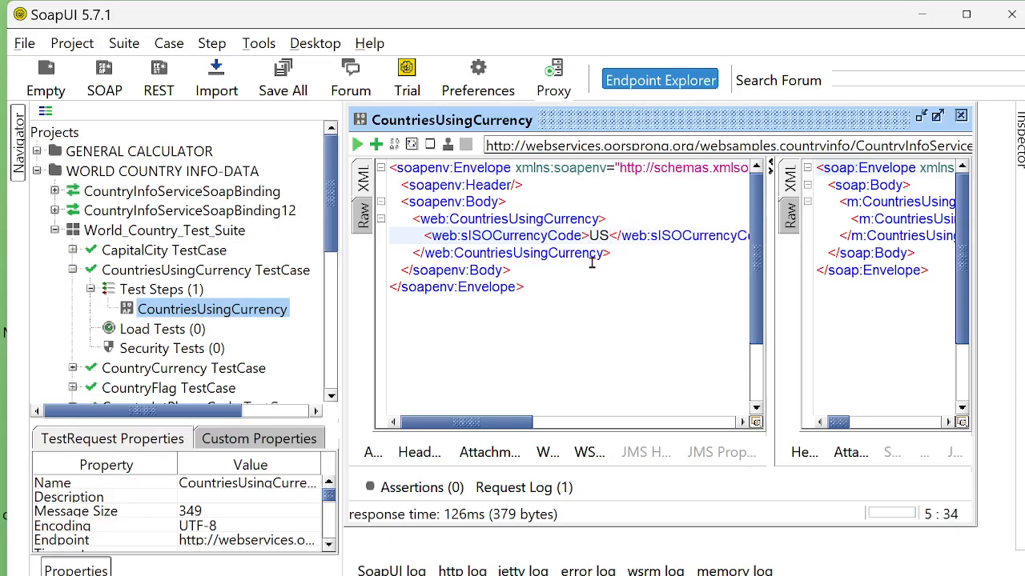
text(D)
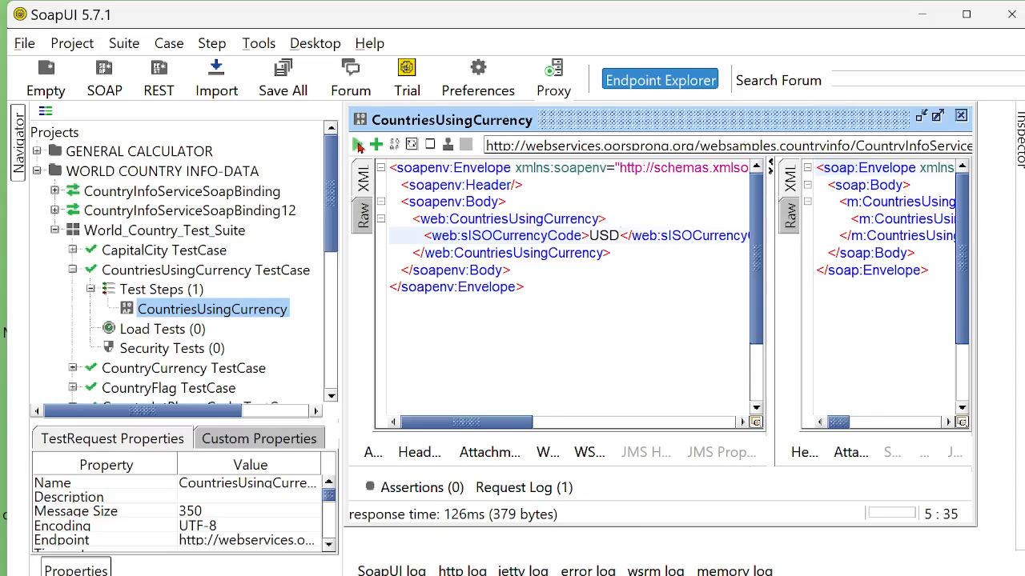
click(357, 144)
click(790, 182)
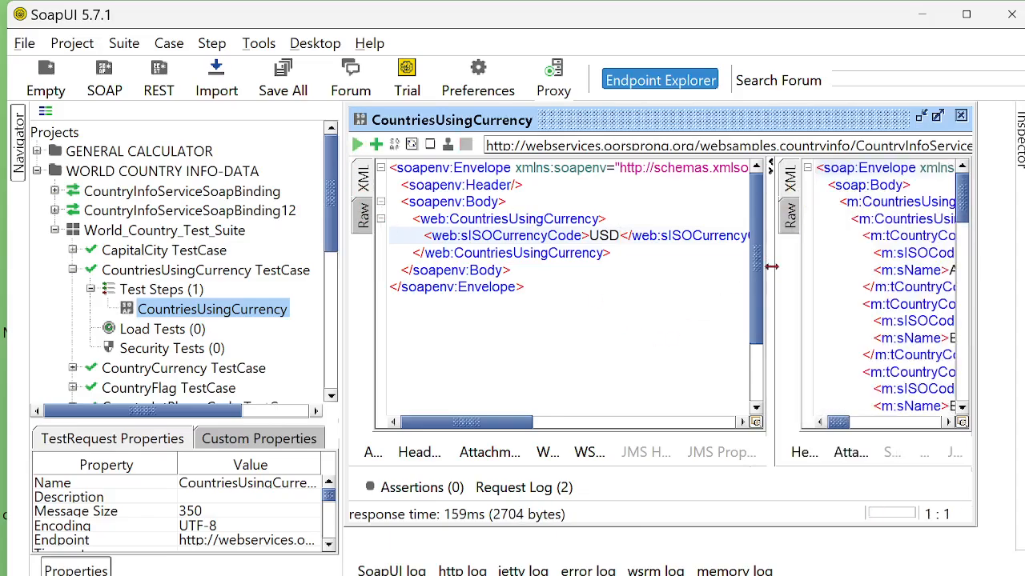
drag(771, 267, 596, 266)
scroll(962, 223, down, 2)
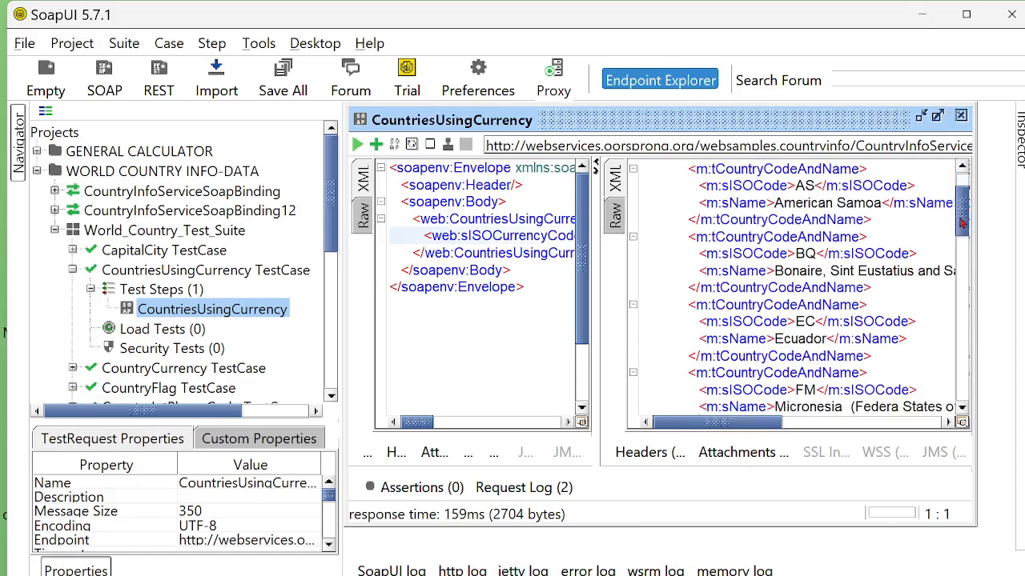
drag(961, 223, 965, 138)
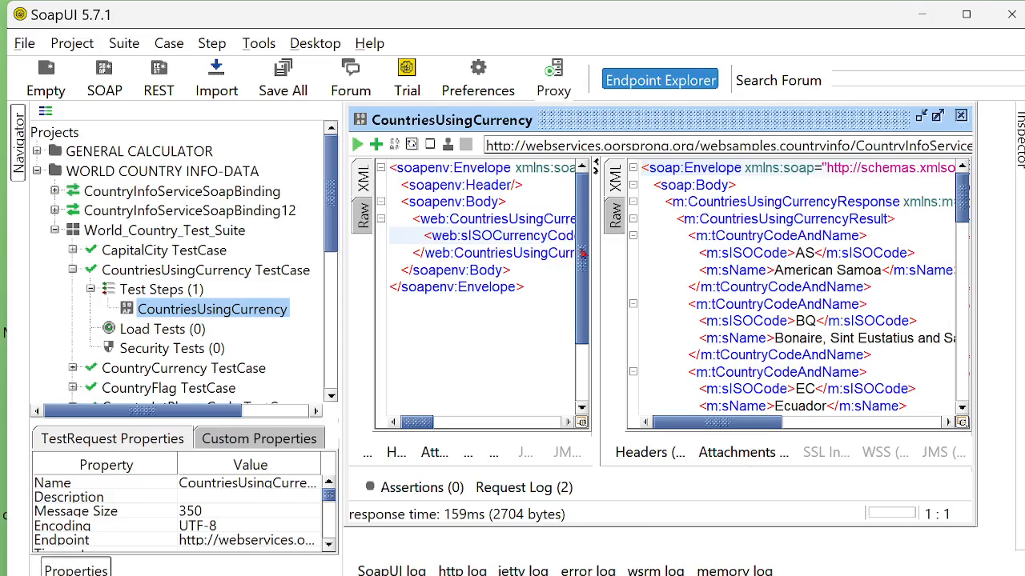
- Set sISOCurrencyCode to CAD, clear the previous XML response, and run the CountriesUsingCurrency request
drag(586, 274, 776, 274)
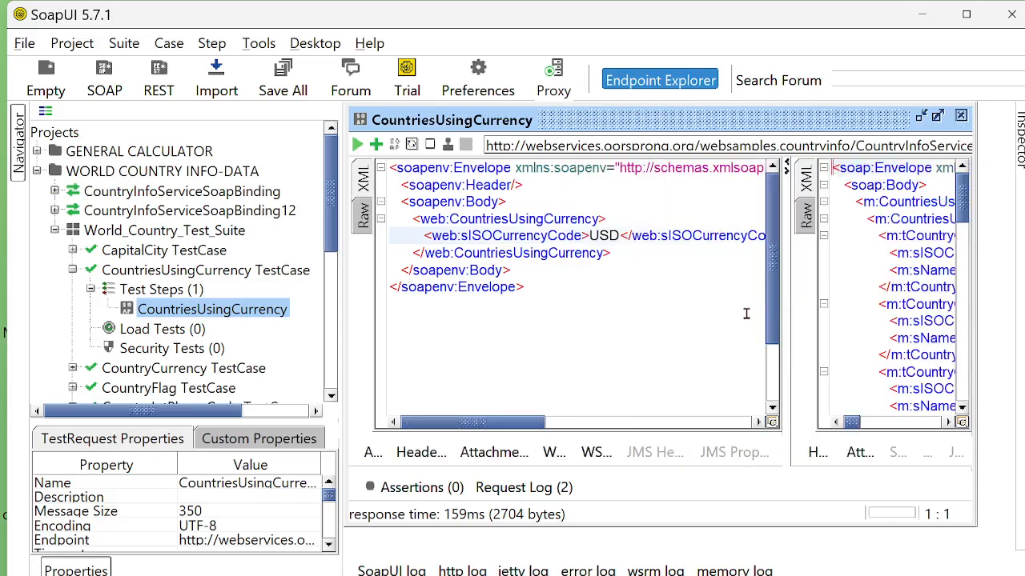
click(622, 235)
drag(621, 235, 590, 235)
text(CAD)
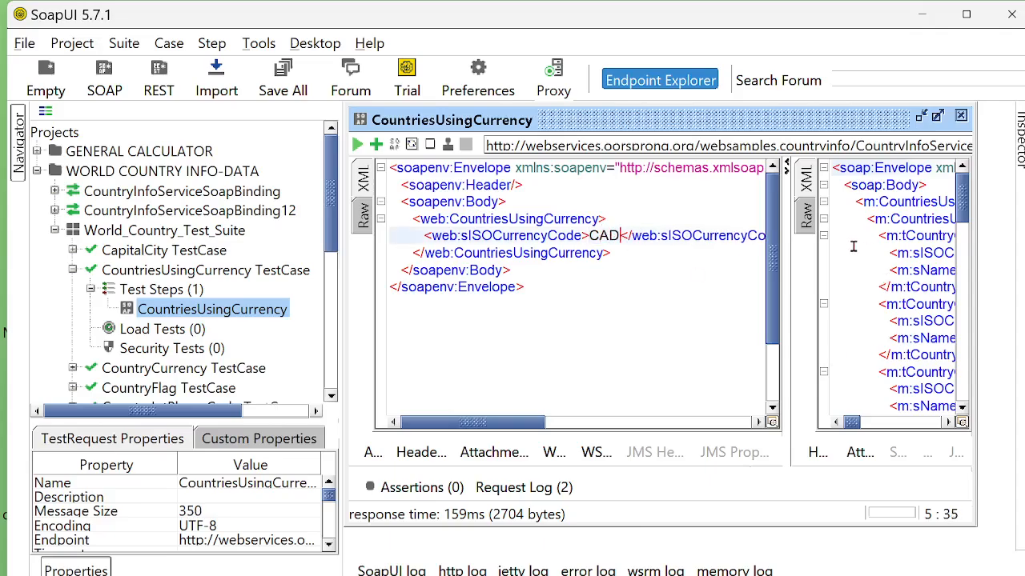
drag(837, 168, 842, 521)
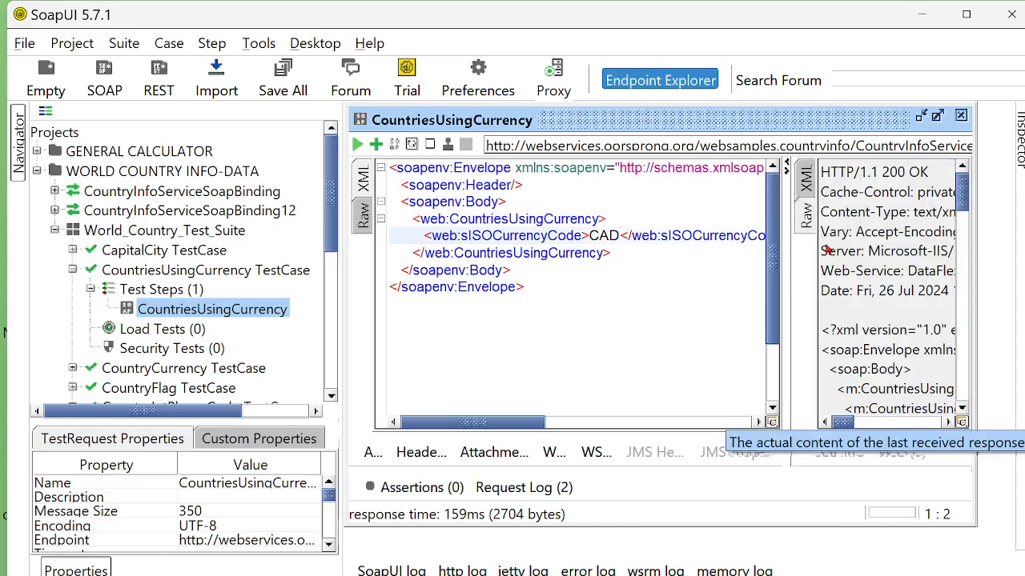
click(803, 189)
click(357, 145)
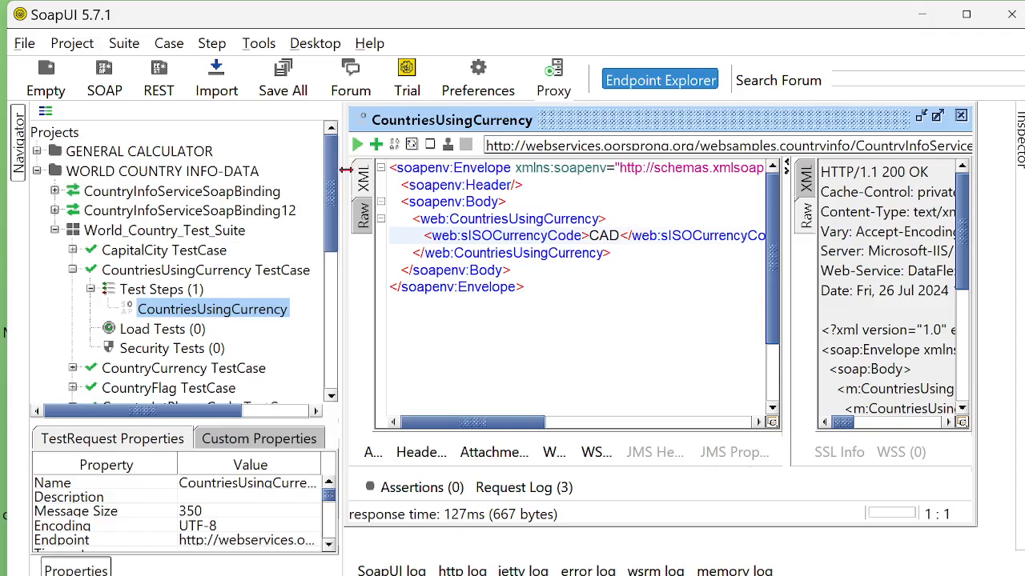
- Examine the XML response for CAD and close the CountriesUsingCurrency request editor
click(805, 189)
drag(789, 246, 583, 259)
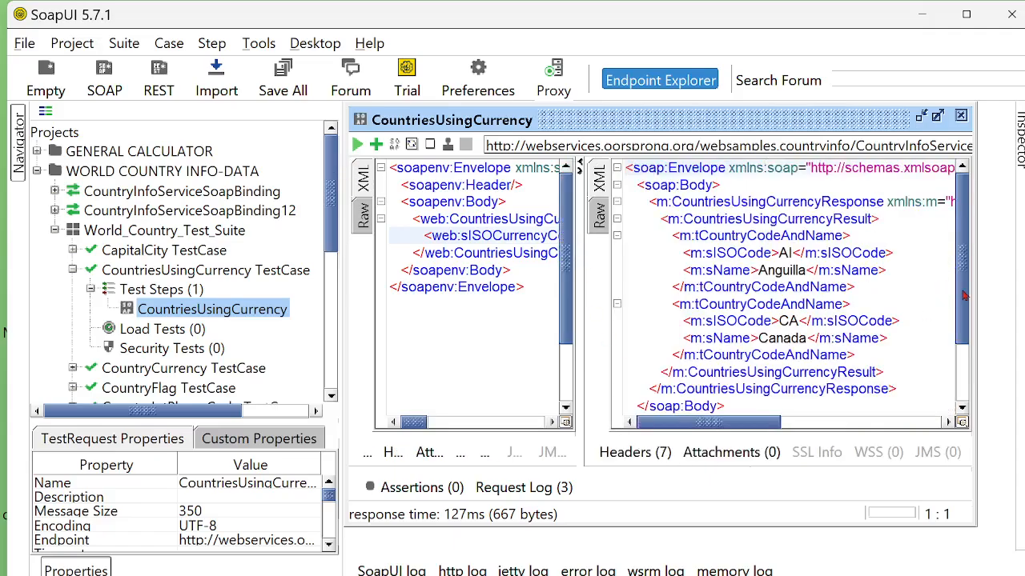
drag(965, 296, 973, 189)
drag(579, 324, 773, 325)
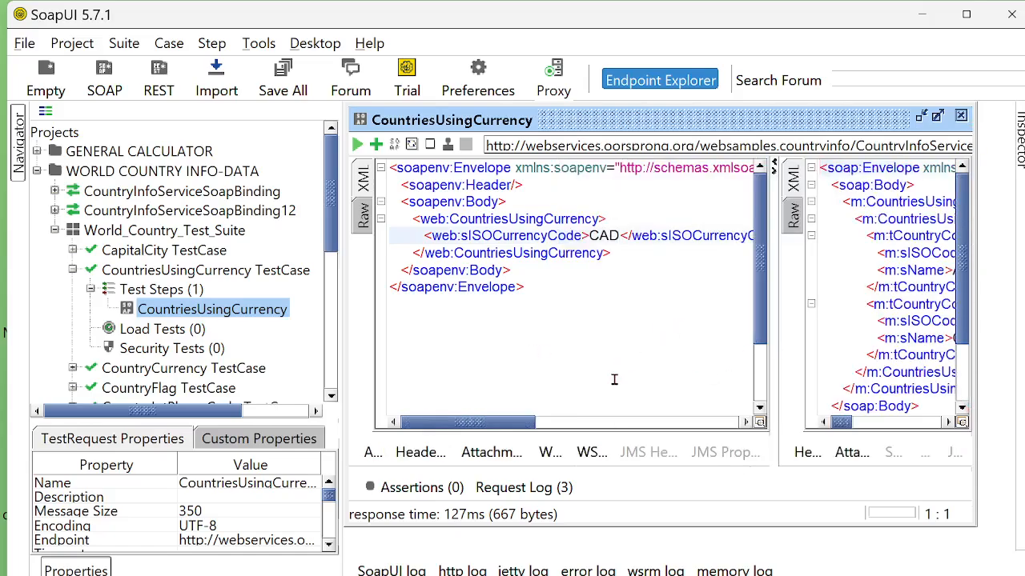
click(960, 117)
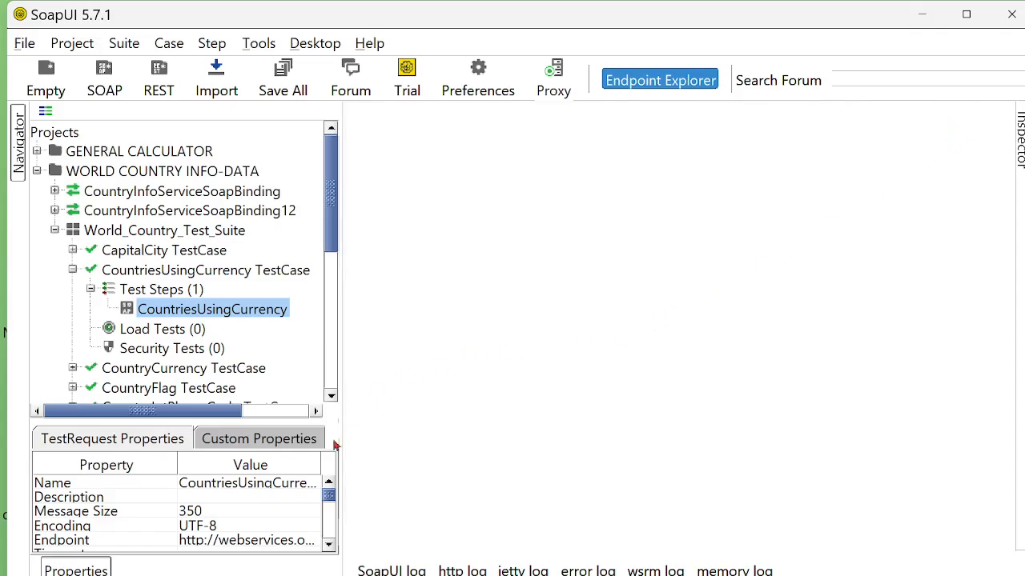
- Collapse the CountriesUsingCurrency TestCase and open the CountryIntPhoneCode request from its test case
click(73, 271)
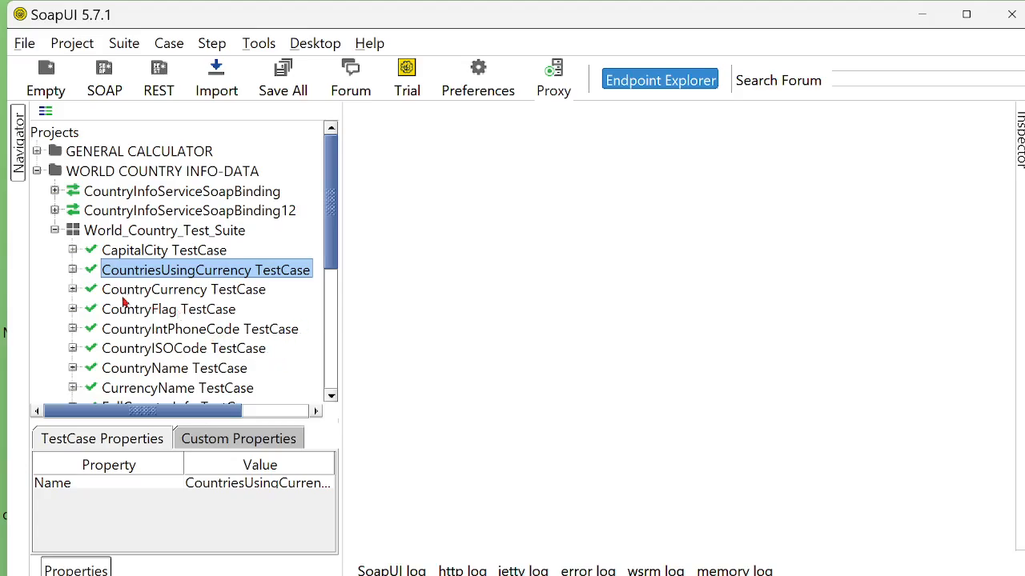
scroll(236, 311, down, 1)
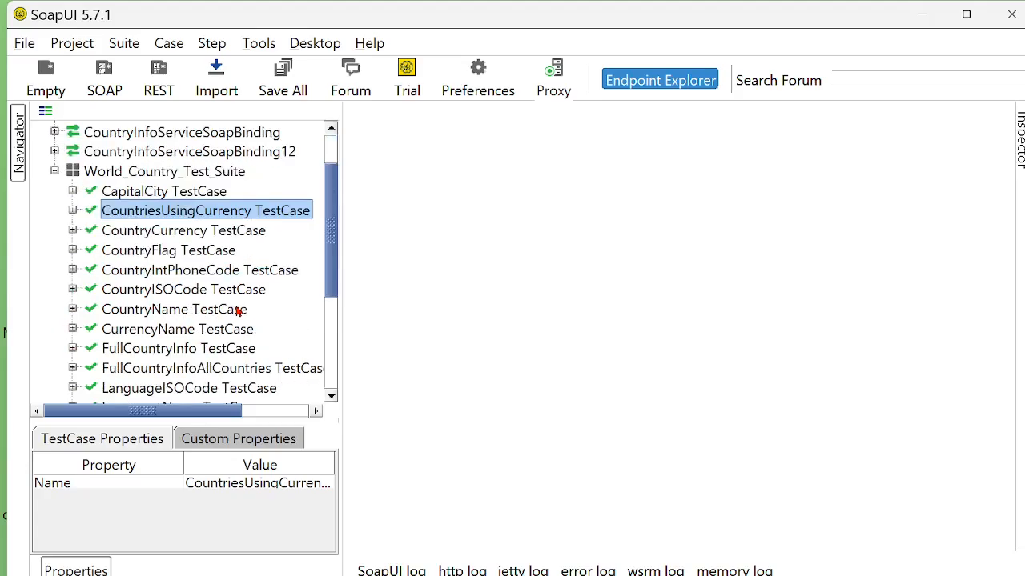
click(73, 271)
click(72, 271)
click(74, 271)
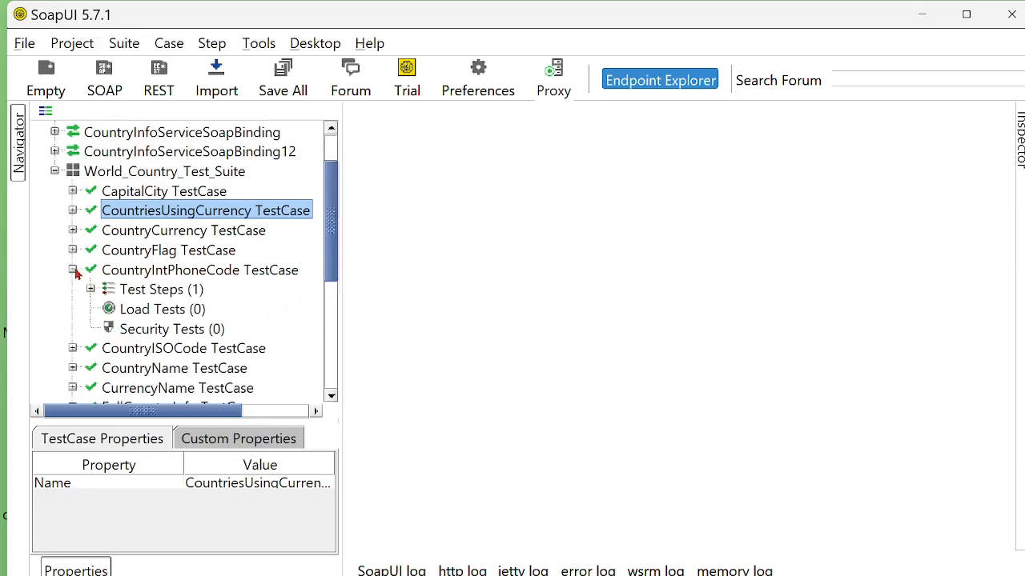
click(91, 290)
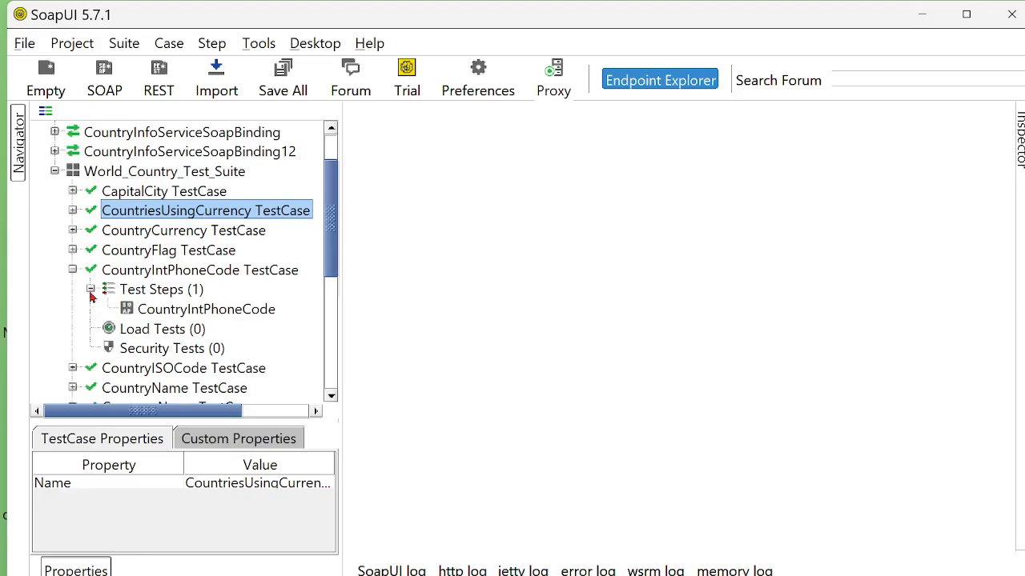
click(158, 312)
double_click(168, 313)
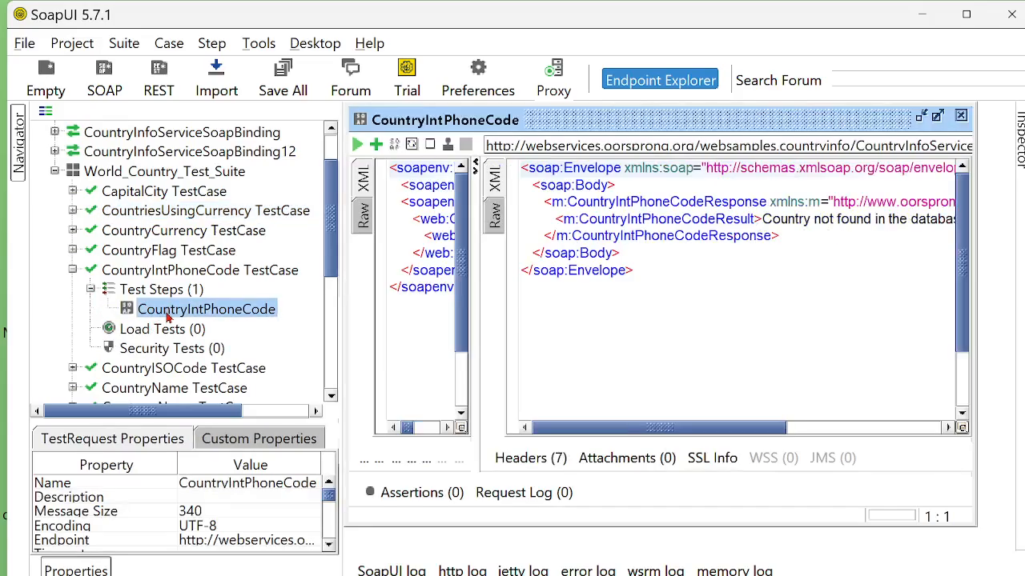
- Clear the previous CountryIntPhoneCode XML response and widen the request pane
drag(682, 289, 481, 113)
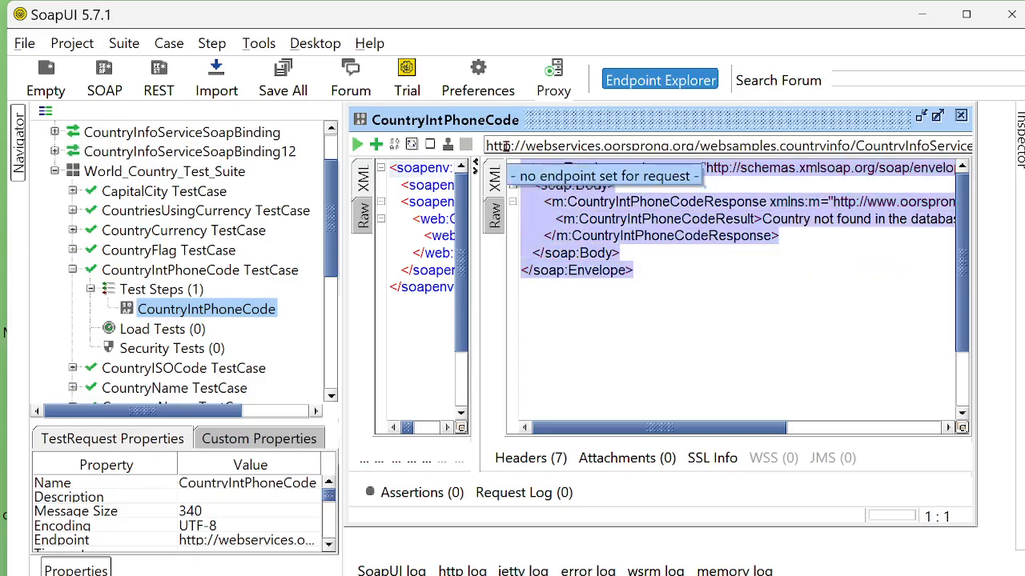
click(495, 214)
drag(475, 233, 733, 251)
- Set sCountryISOCode to IND, run the CountryIntPhoneCode request, and view the XML response
click(590, 235)
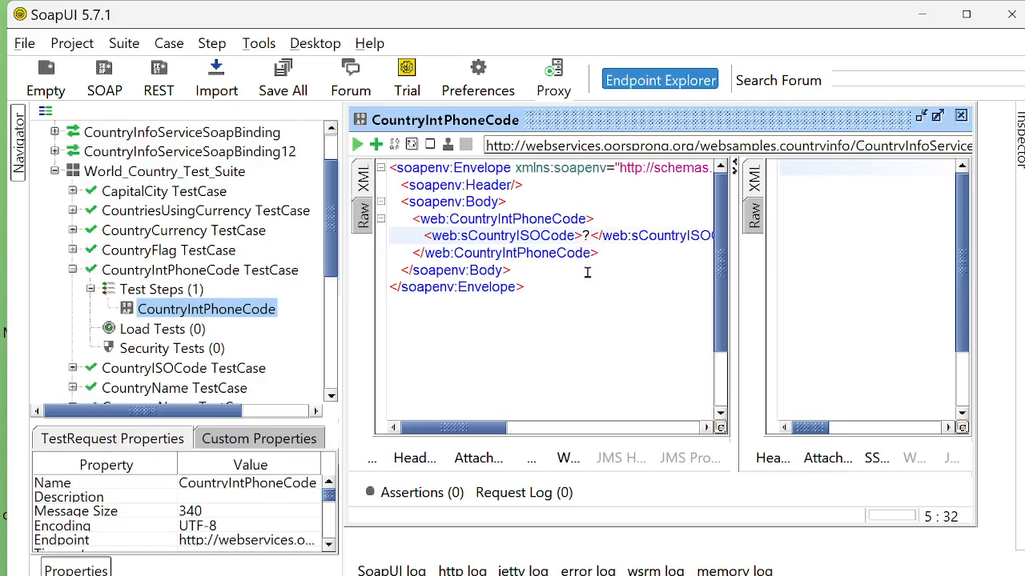
key(BackSpace)
text(IND)
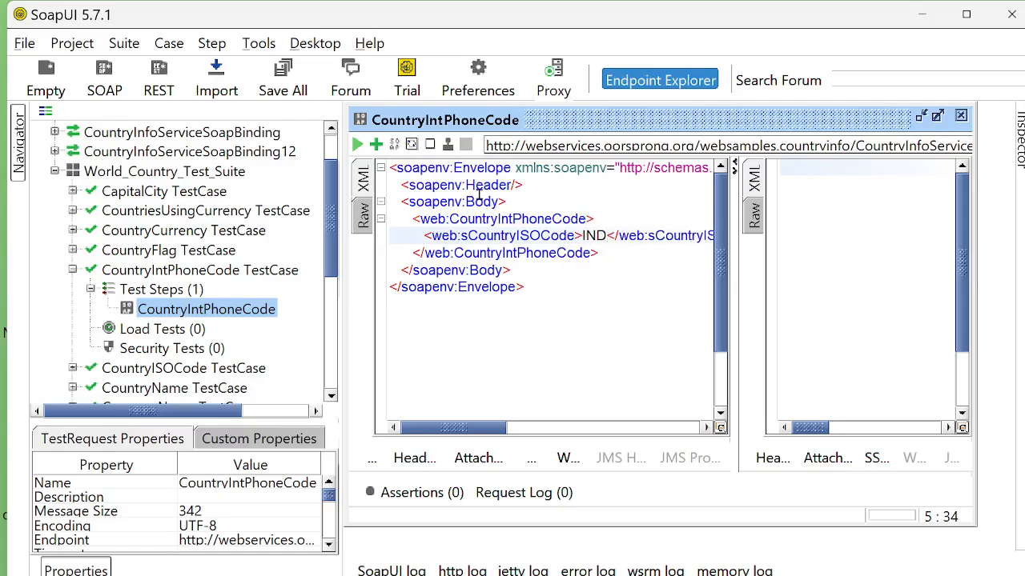
click(357, 144)
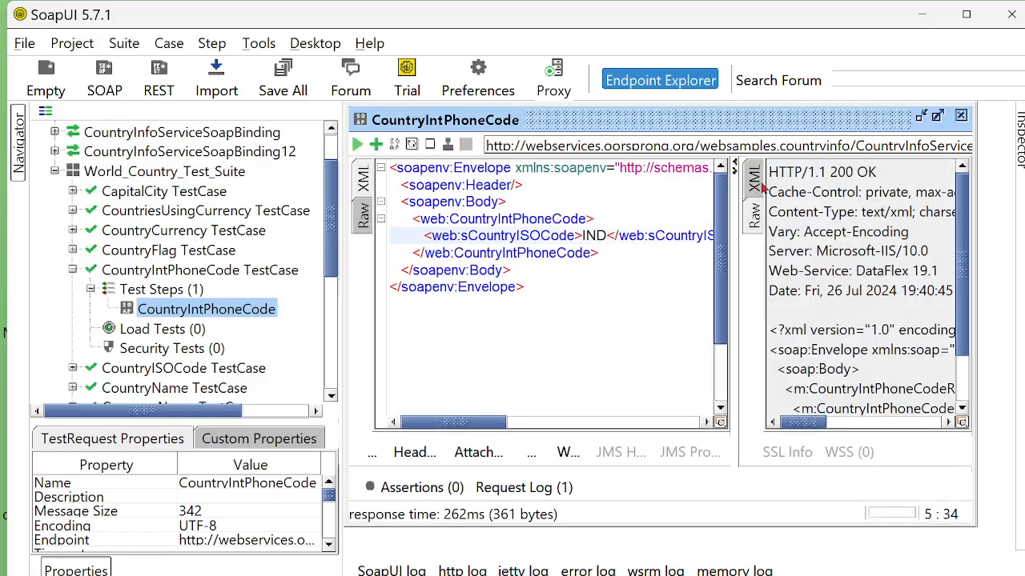
click(754, 181)
- Set sCountryISOCode to USA and run the CountryIntPhoneCode request
drag(735, 266, 788, 287)
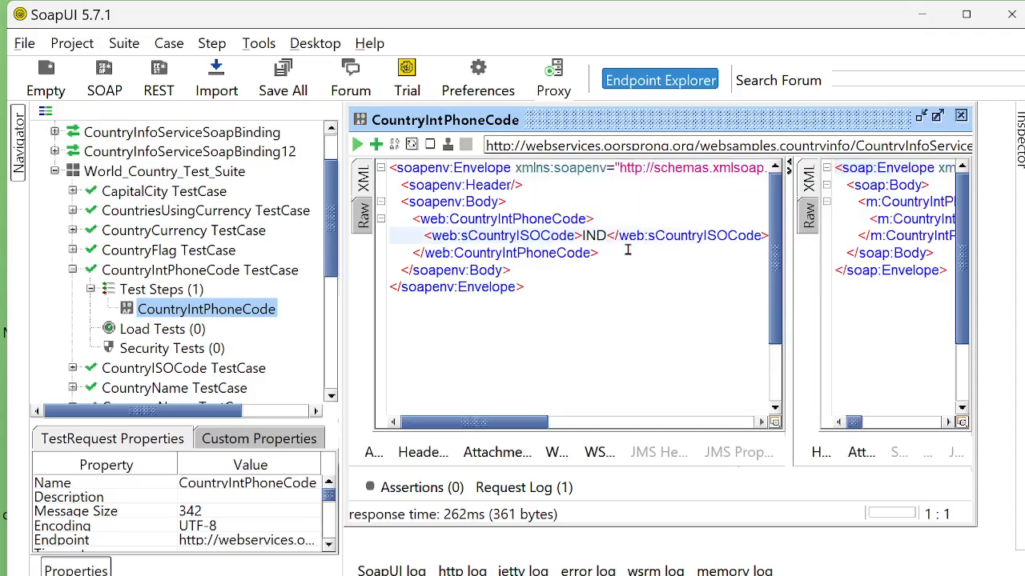
drag(606, 237, 582, 239)
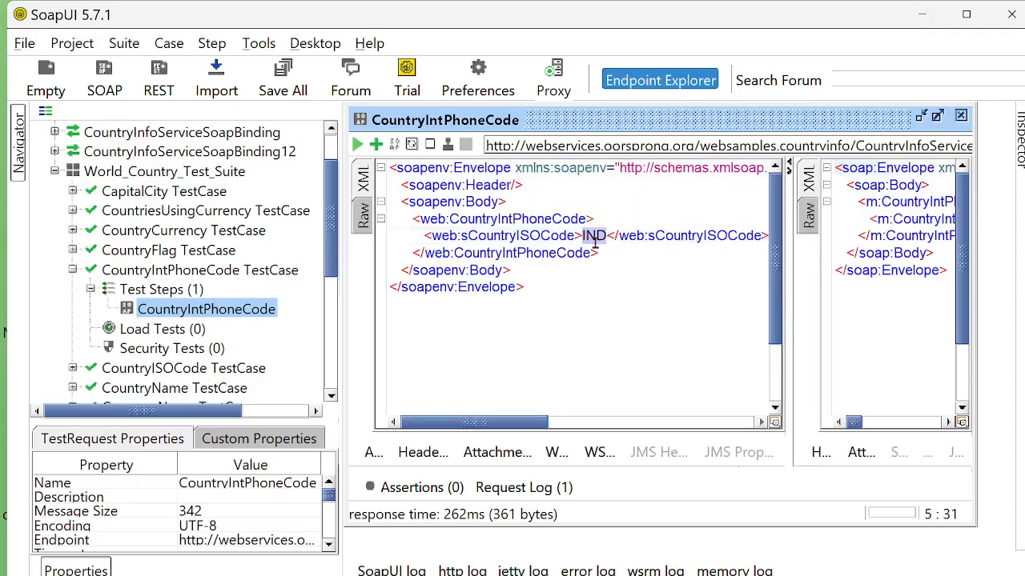
text(USA)
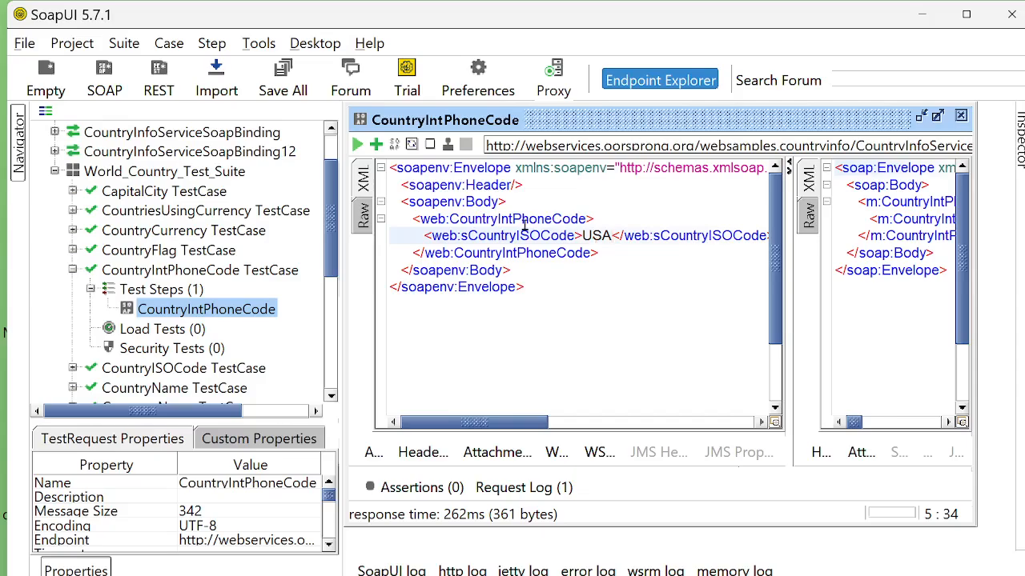
click(357, 147)
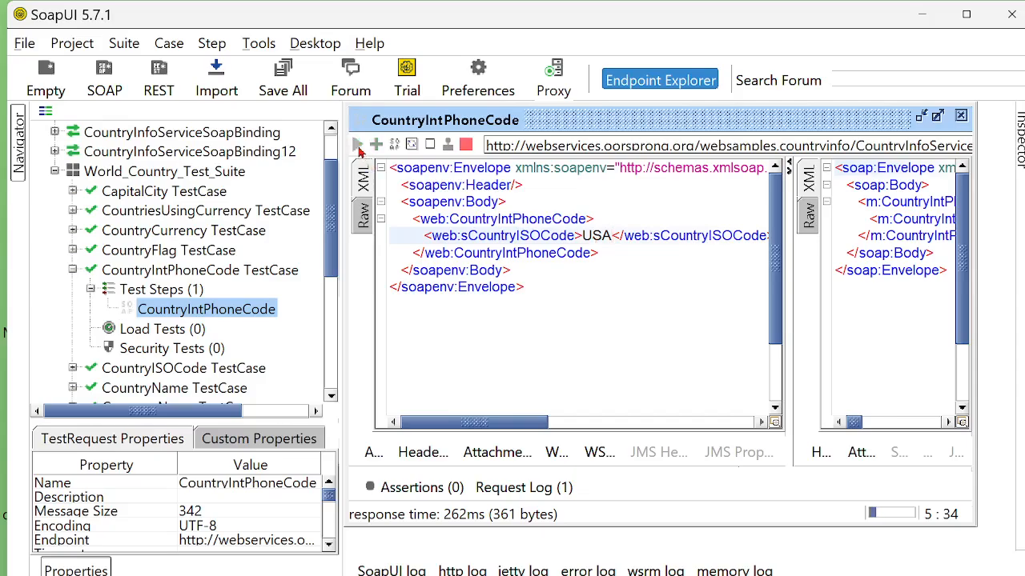
- Review the phone code in the XML response for USA and close the CountryIntPhoneCode request editor
click(811, 188)
drag(801, 270, 606, 276)
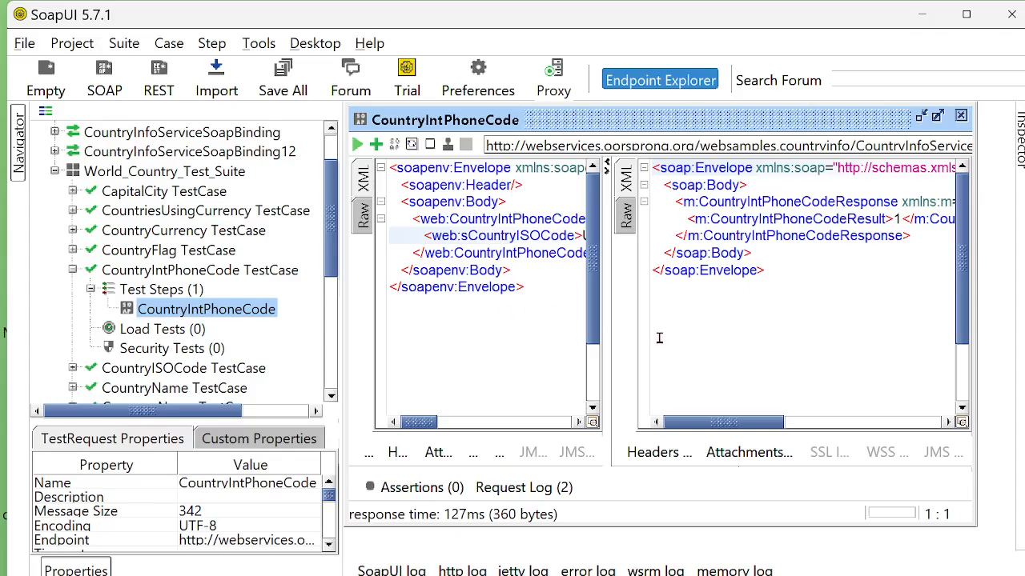
click(961, 116)
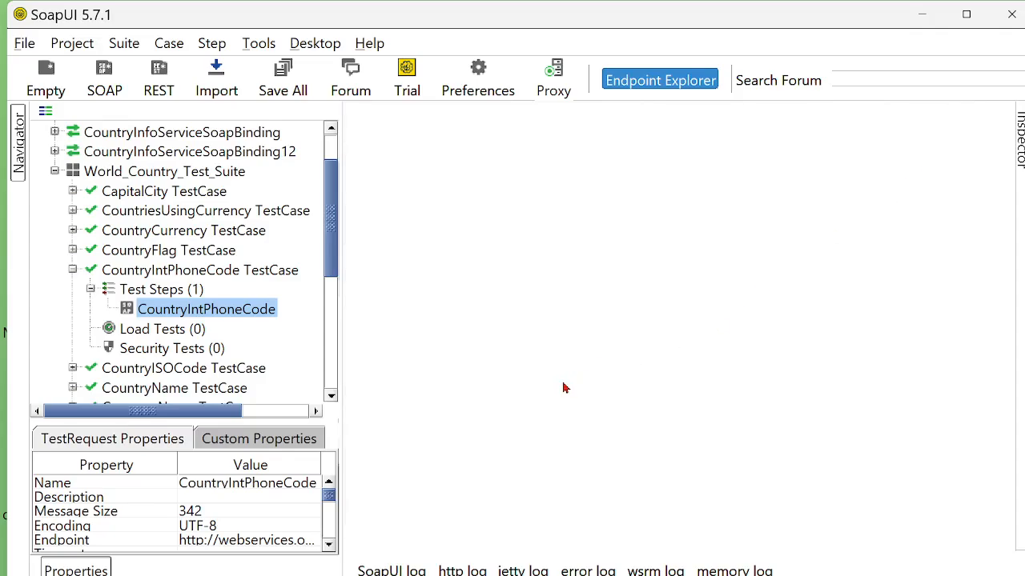
- Collapse the CountryIntPhoneCode TestCase and open the CurrencyName request from its test case
click(72, 270)
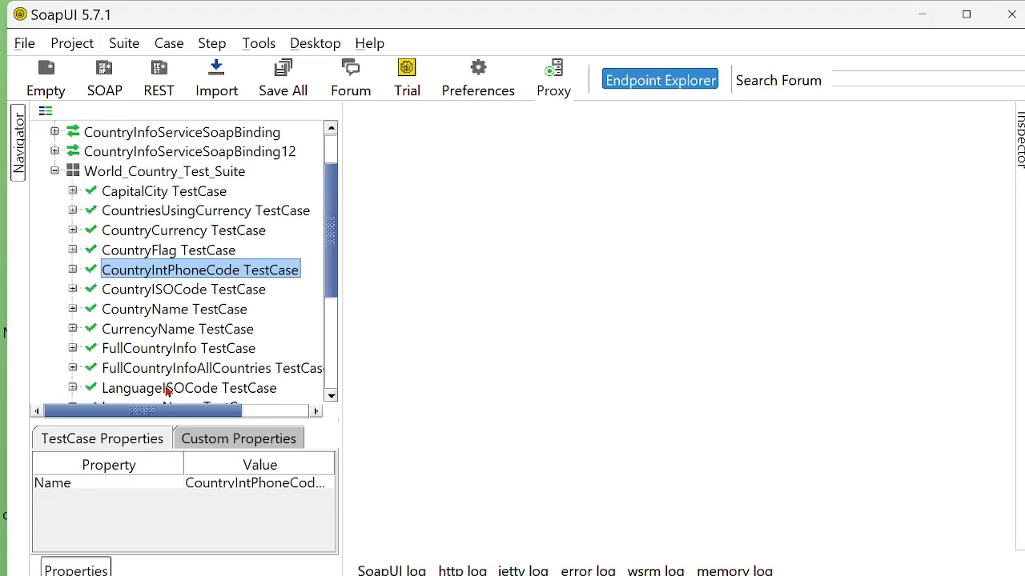
scroll(280, 348, down, 1)
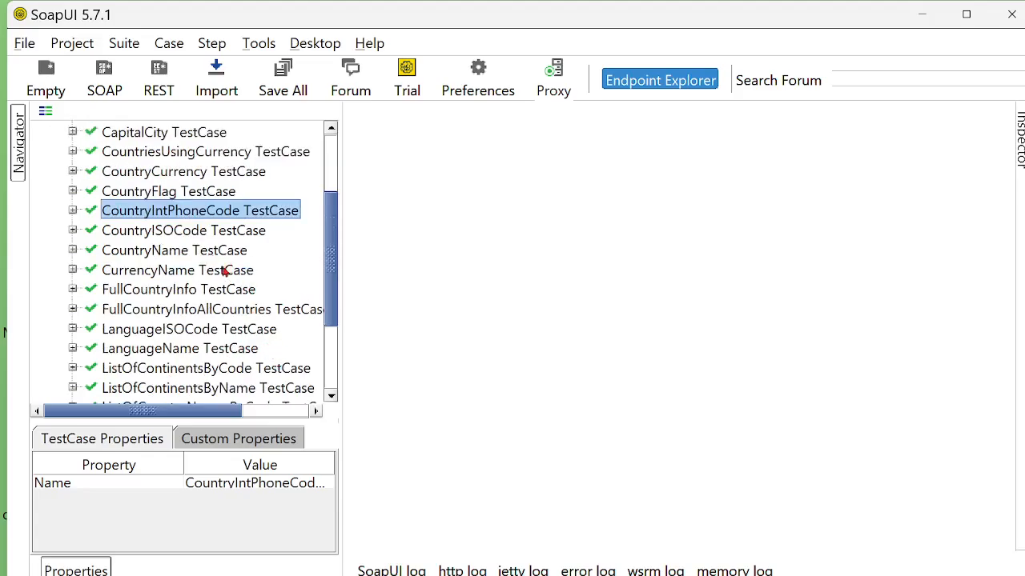
click(73, 270)
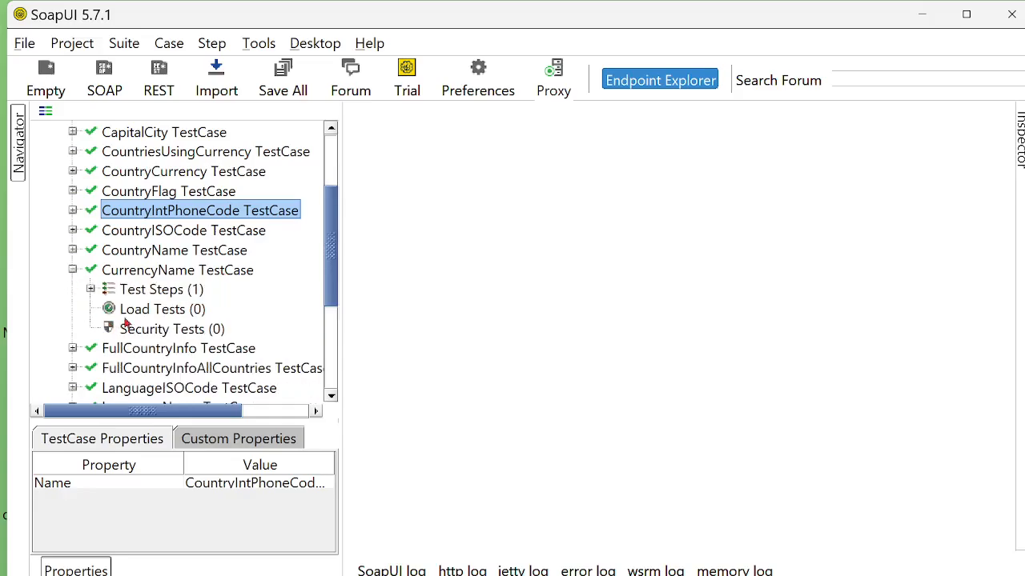
click(91, 289)
click(168, 314)
right_click(168, 316)
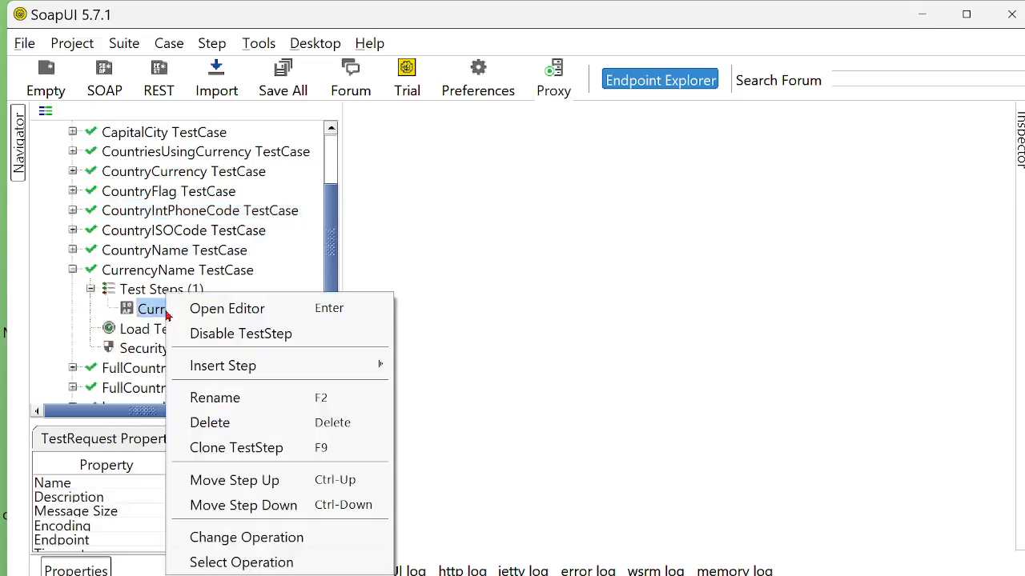
click(160, 314)
double_click(158, 314)
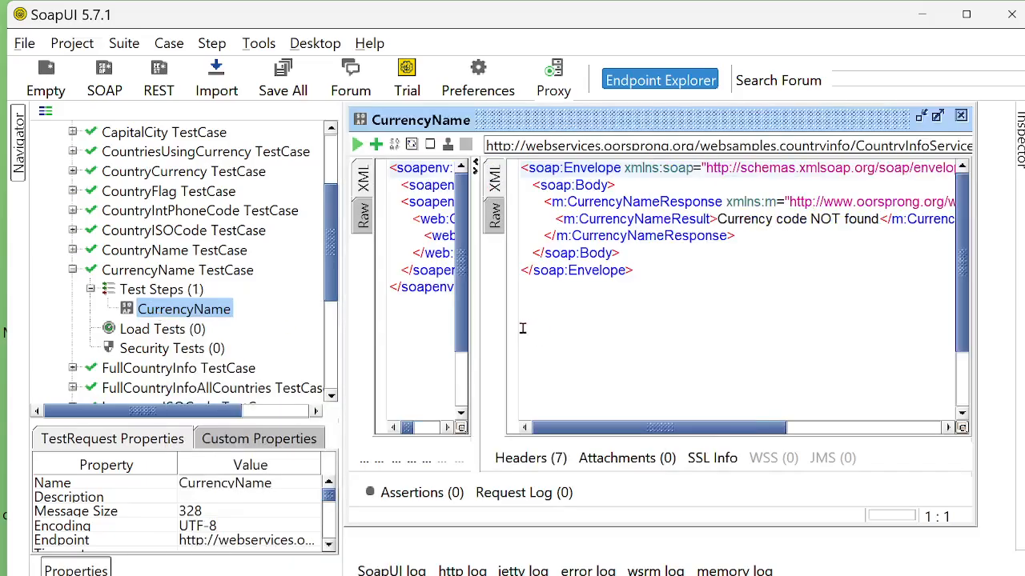
- Set sCurrencyISOCode to CN, run the CurrencyName request, and view the XML response
drag(477, 321, 849, 356)
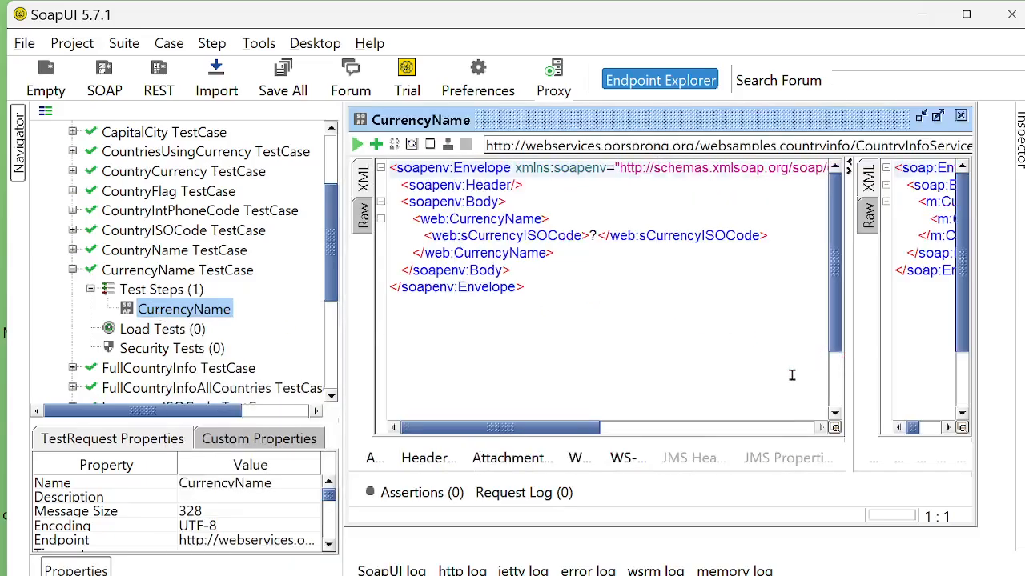
click(593, 235)
key(BackSpace)
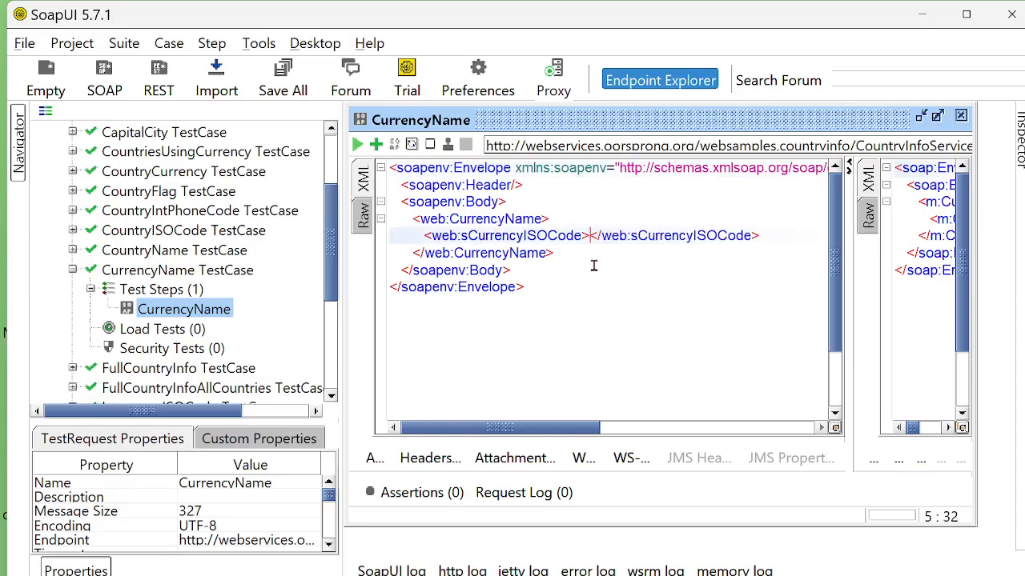
text(CN)
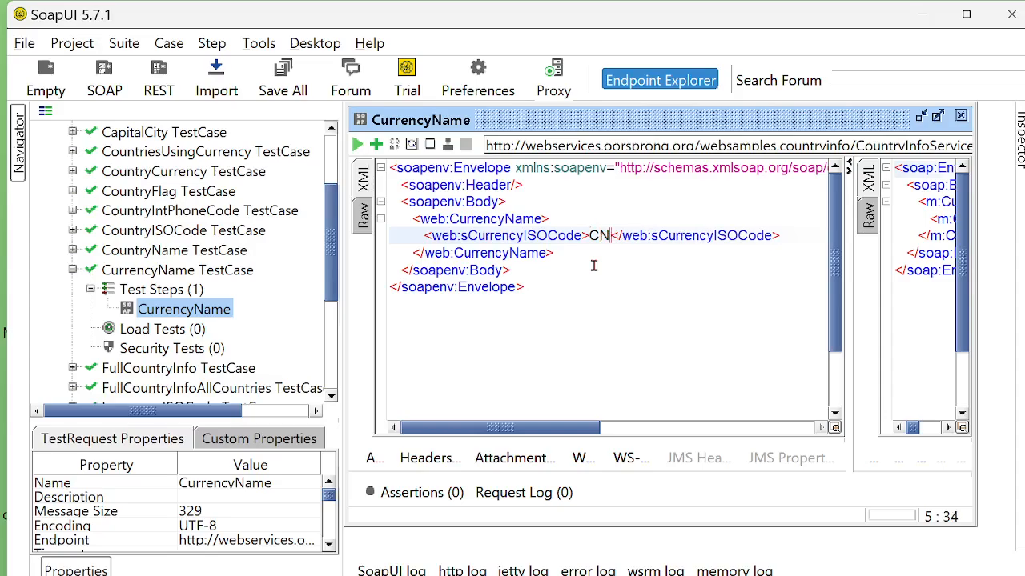
click(358, 146)
click(869, 194)
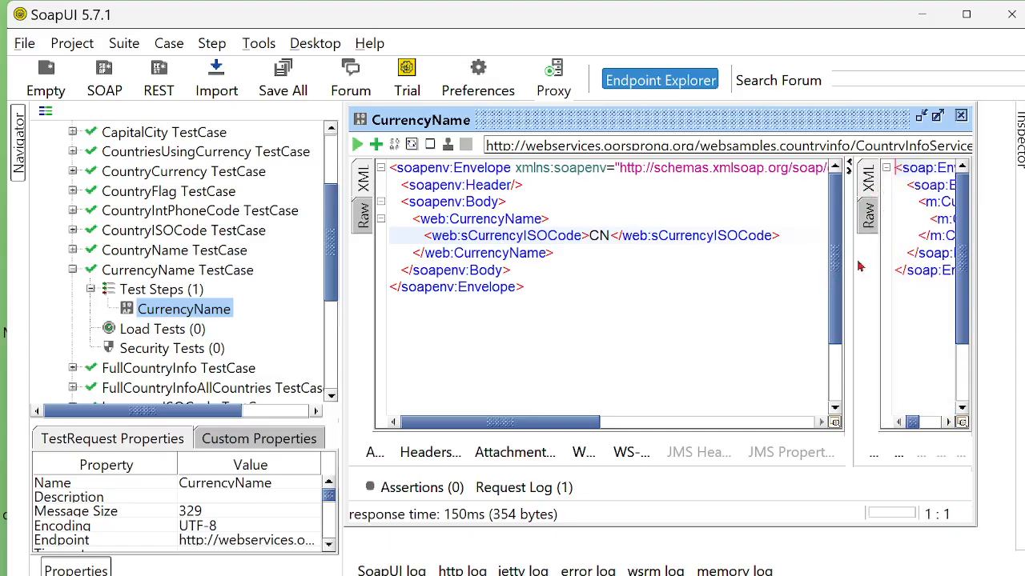
drag(859, 266, 856, 320)
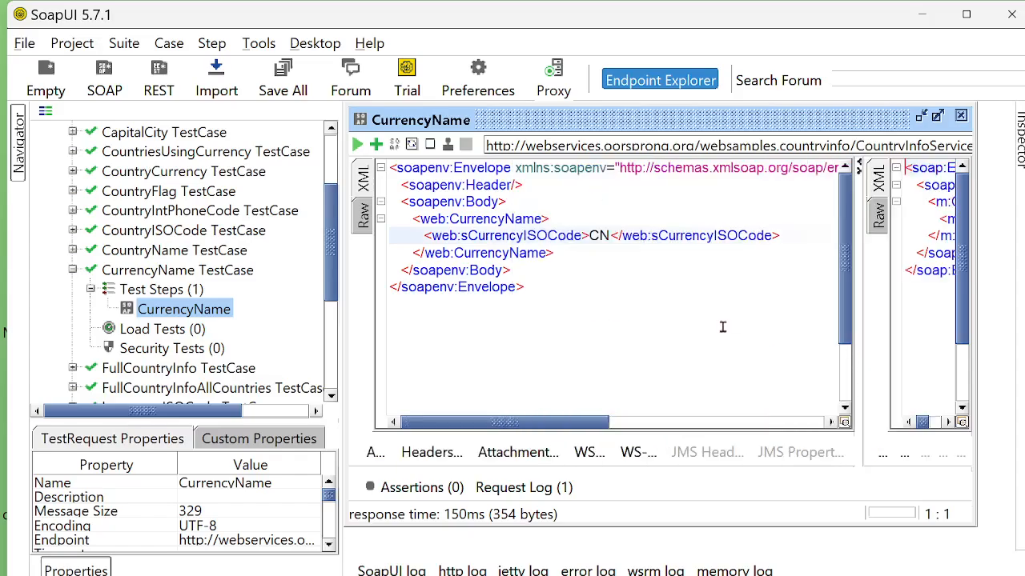
- Set sCurrencyISOCode to CH, run the CurrencyName request, and view the XML response
click(611, 237)
key(BackSpace)
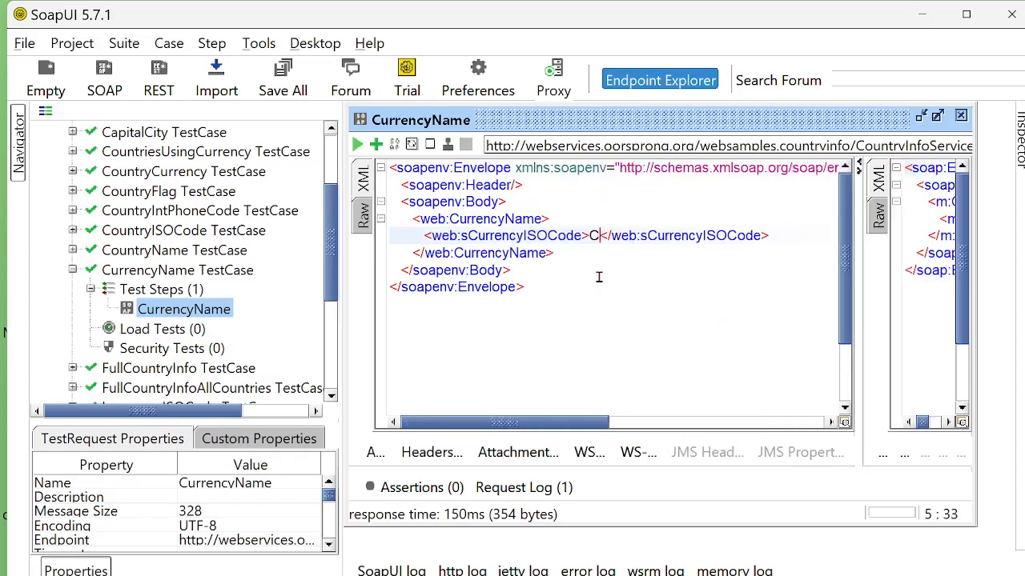
text(H)
click(357, 145)
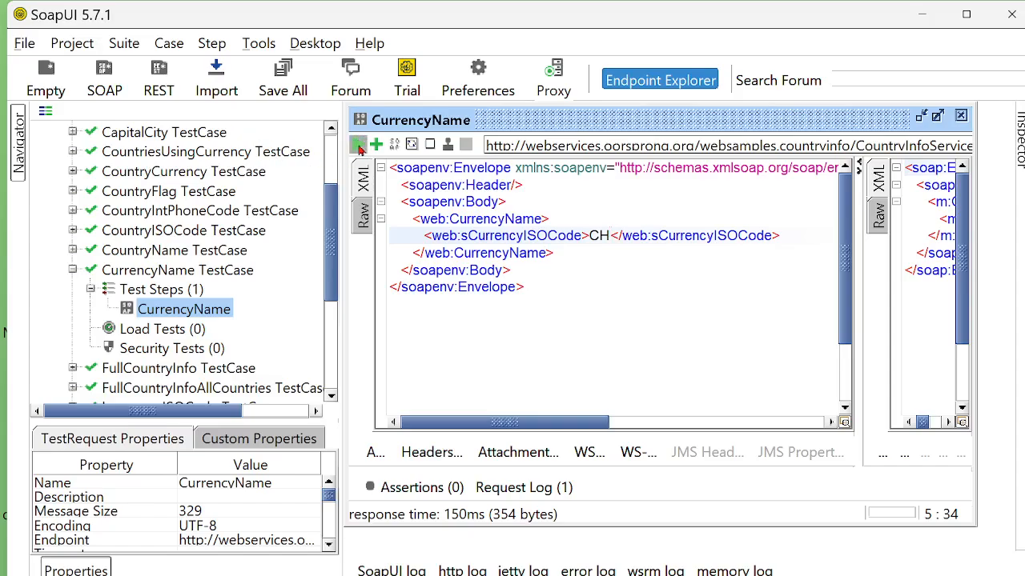
click(878, 178)
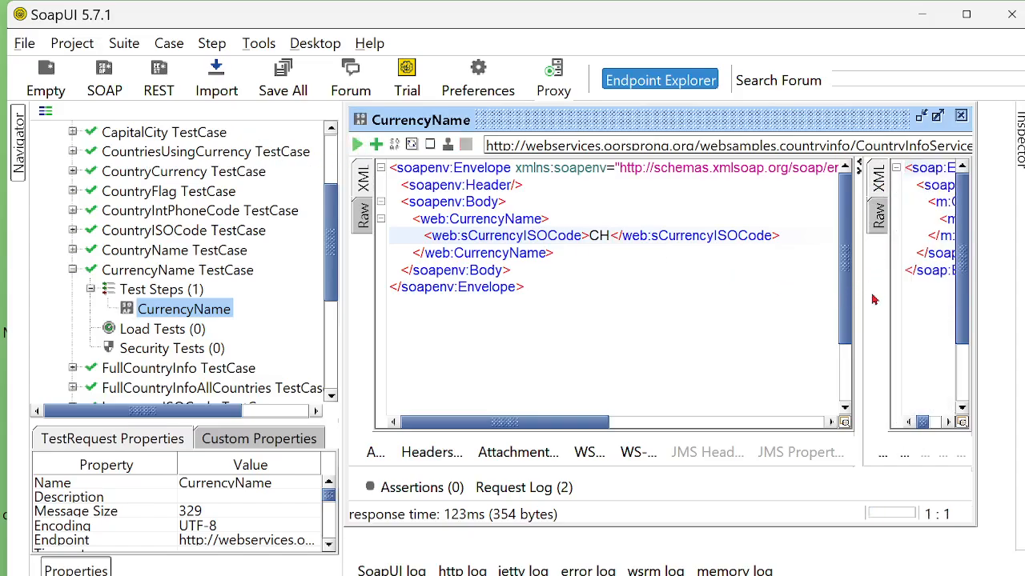
drag(858, 300, 764, 360)
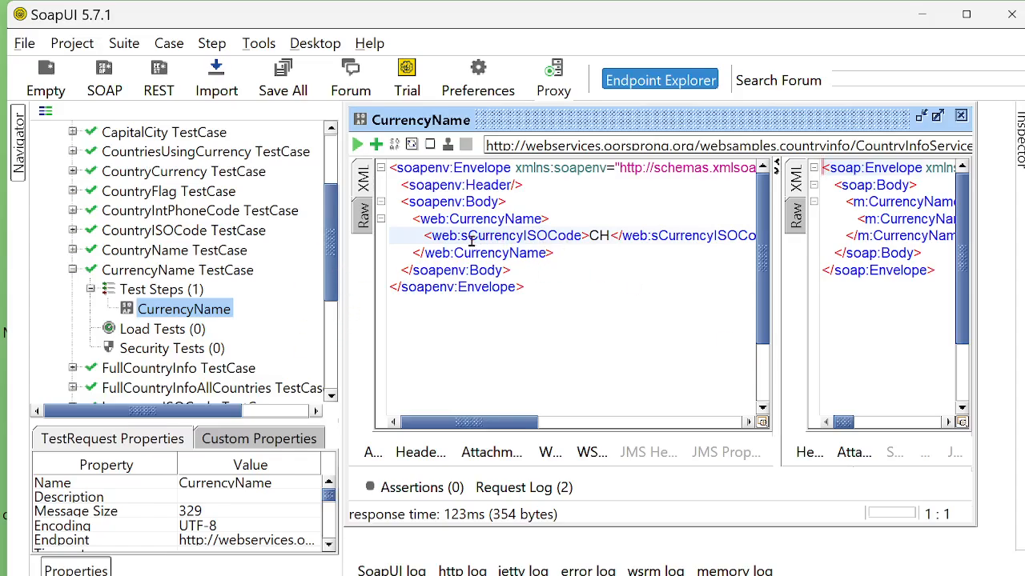
- Open the ListOfCurrenciesByCode request and look up the ISO code of Yuan Renminbi in its XML response
drag(470, 240, 581, 241)
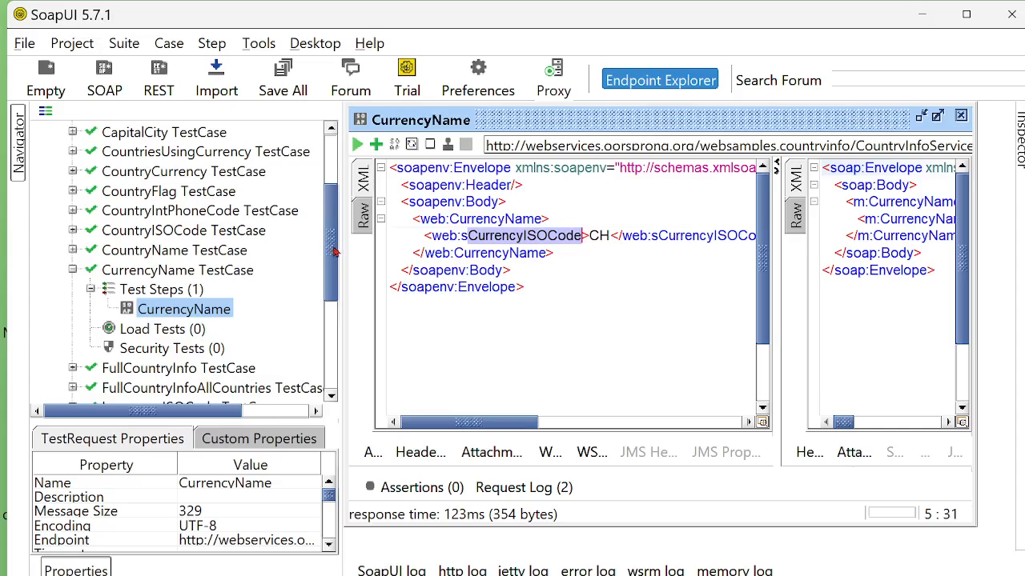
drag(334, 252, 336, 363)
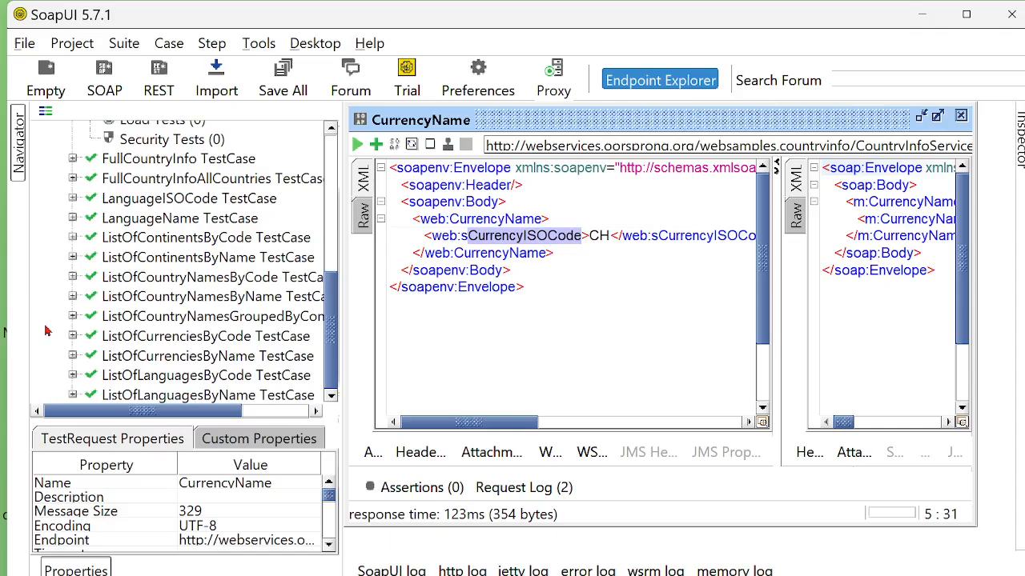
click(73, 336)
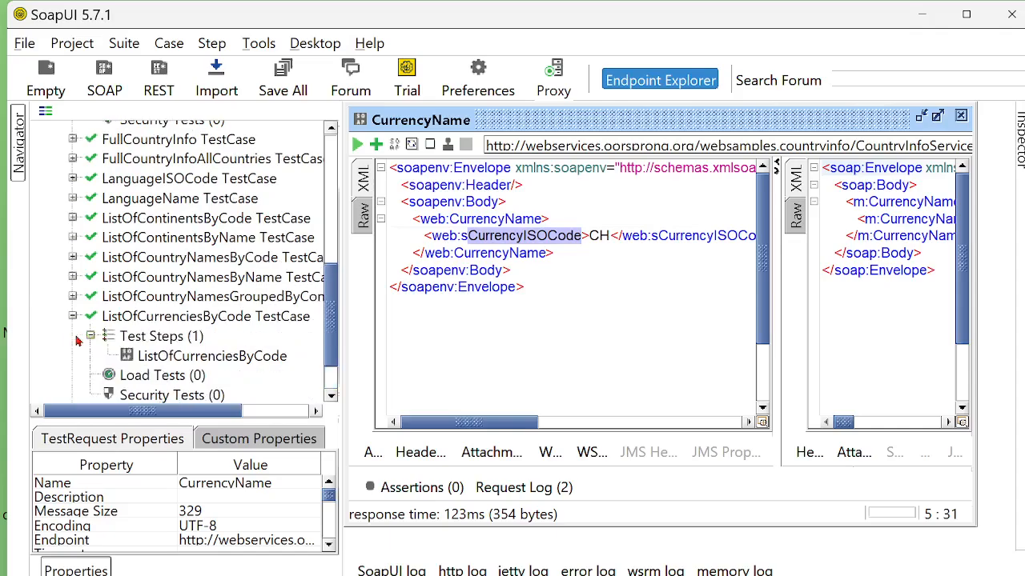
double_click(167, 359)
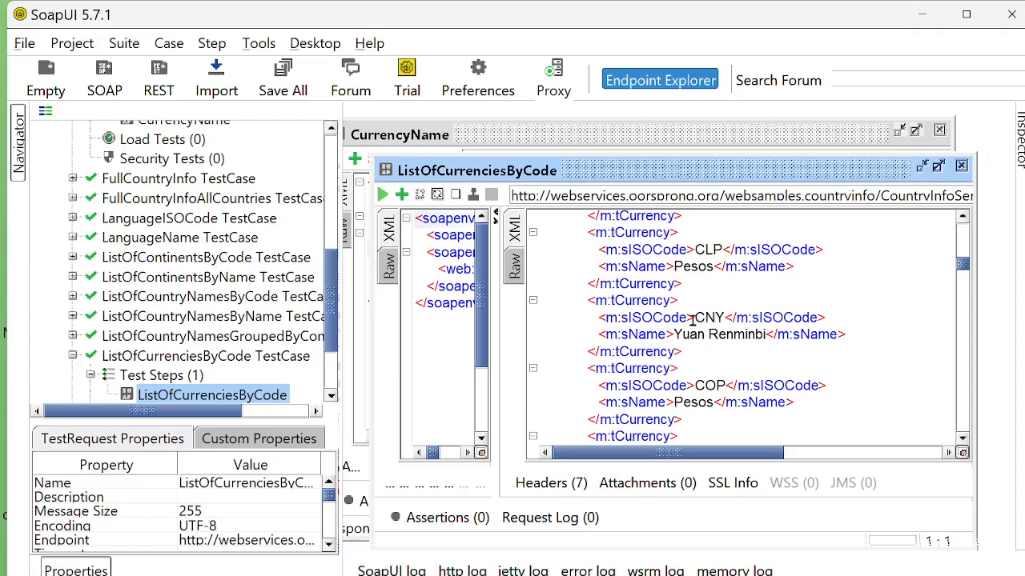
drag(692, 319, 704, 336)
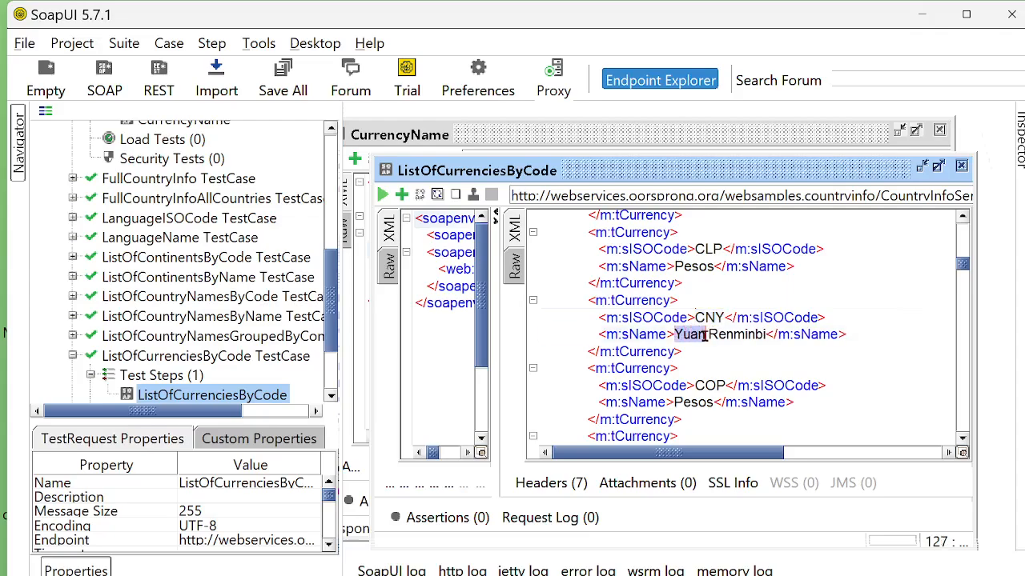
click(806, 371)
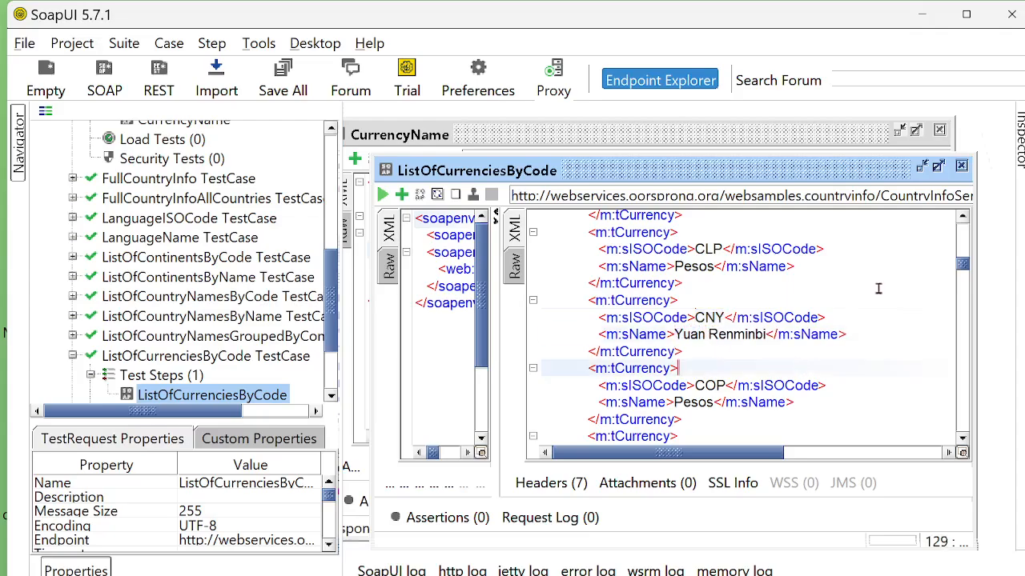
- Close the ListOfCurrenciesByCode request and check the sCurrencyISOCode value in the CurrencyName request
click(962, 166)
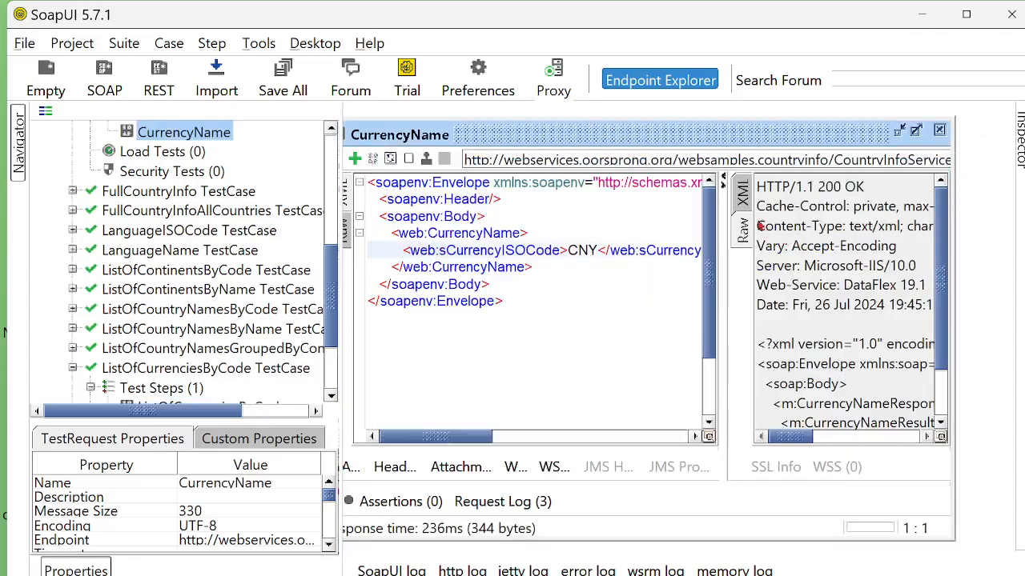
click(748, 196)
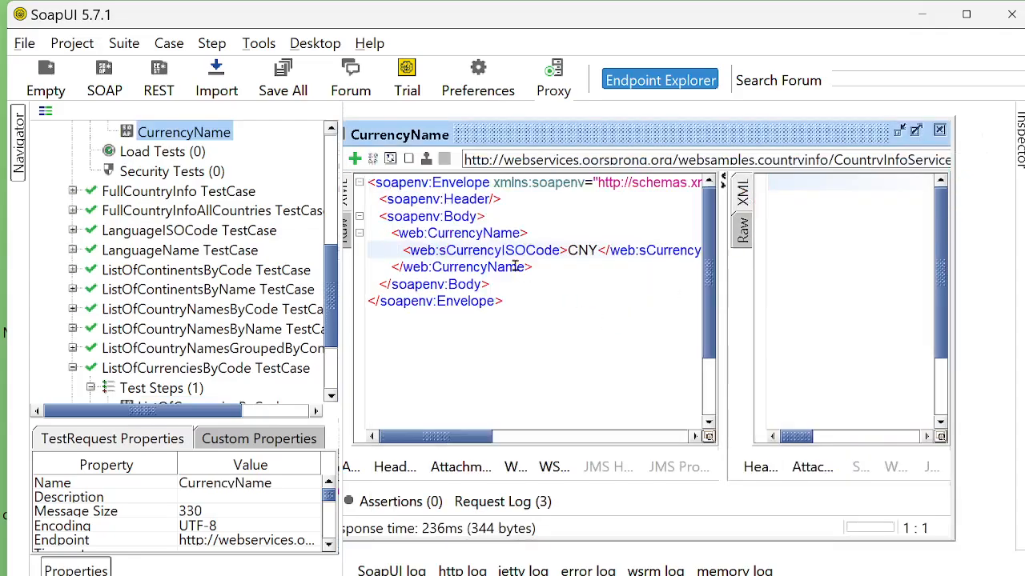
drag(567, 252, 600, 251)
click(590, 311)
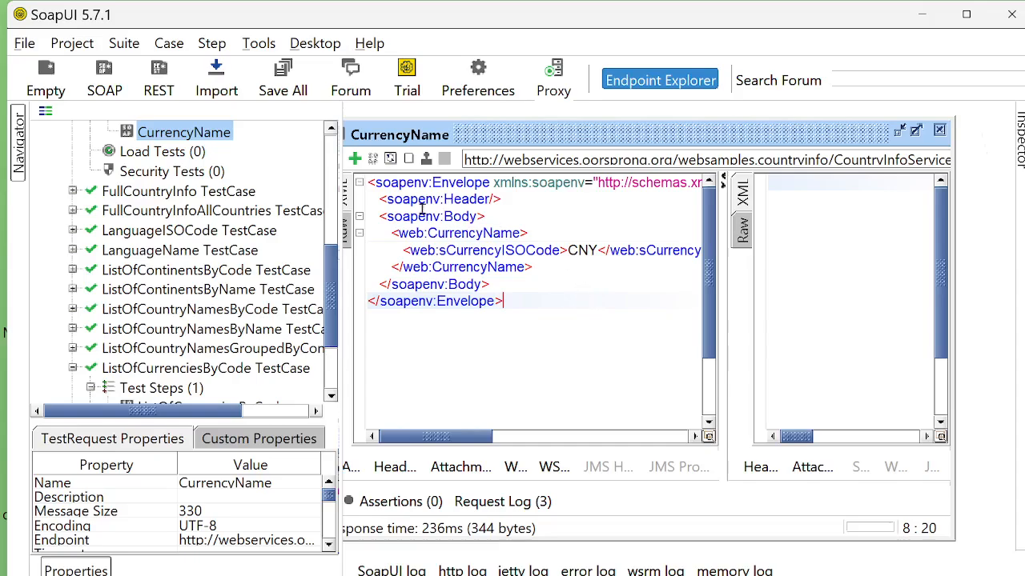
- Examine the Envelope, Header, Body and CurrencyName elements in the SOAP request XML
double_click(460, 183)
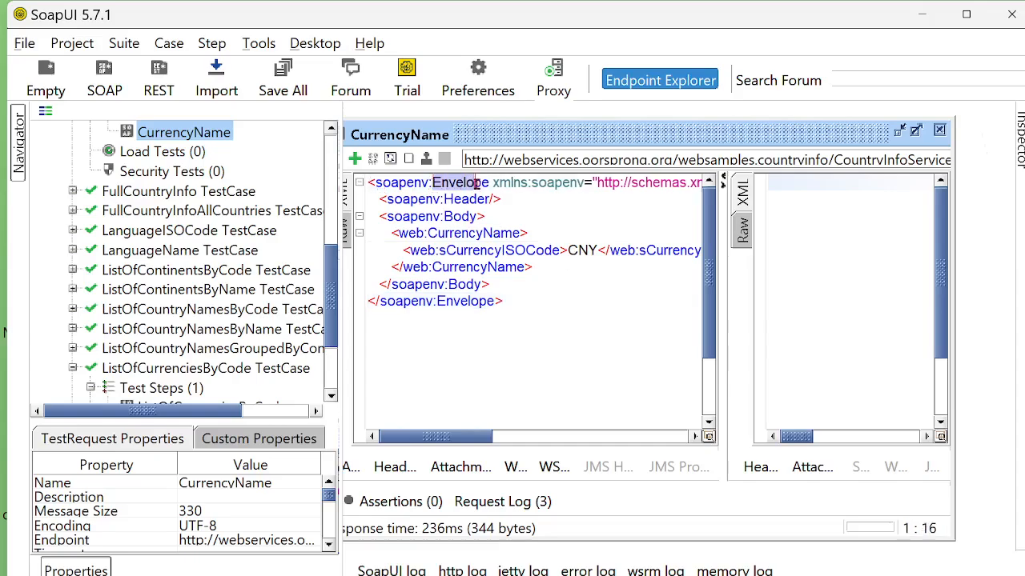
drag(438, 301, 452, 301)
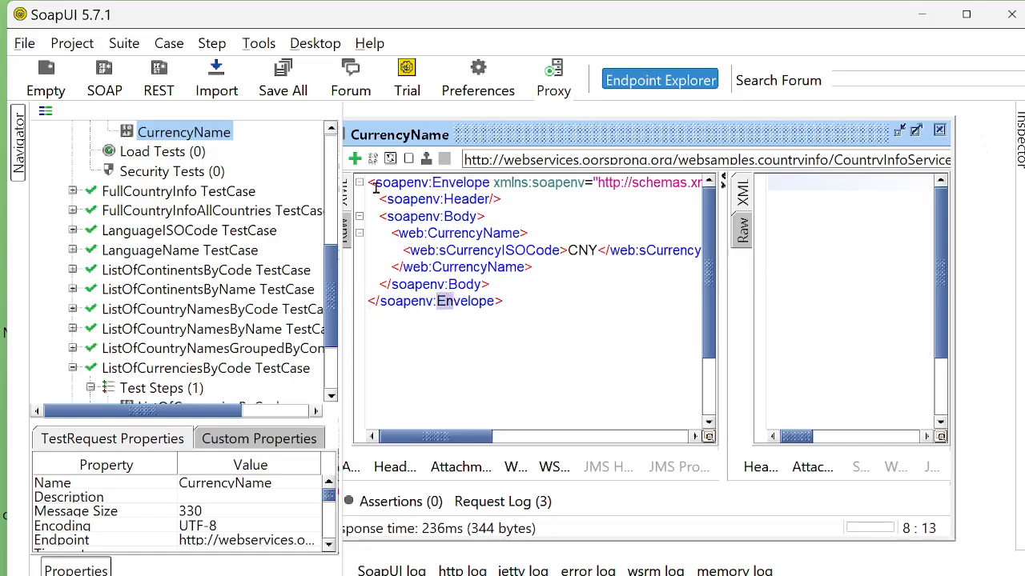
drag(376, 186, 549, 315)
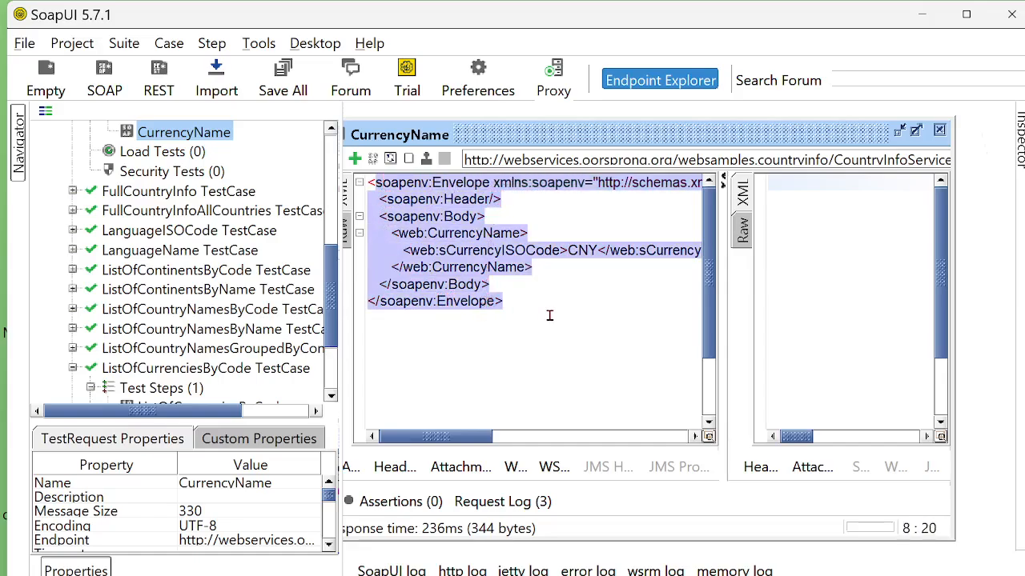
click(549, 316)
drag(381, 200, 500, 201)
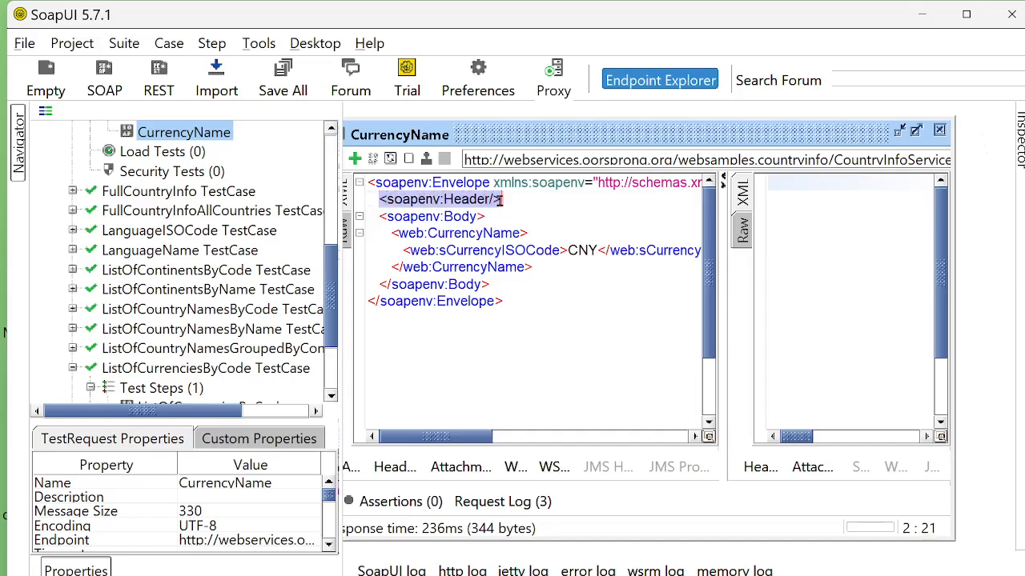
drag(380, 216, 533, 284)
click(564, 304)
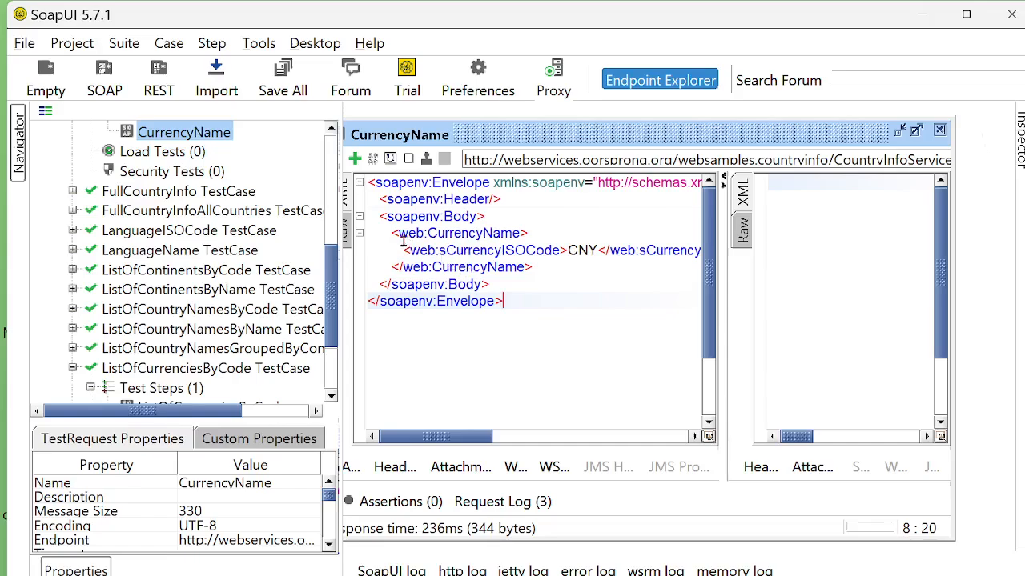
drag(392, 233, 533, 267)
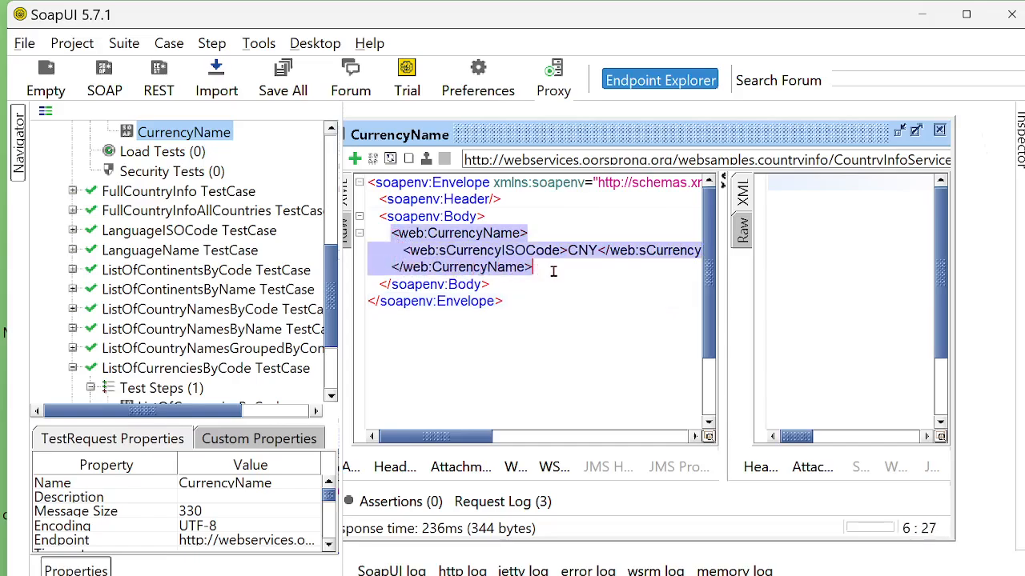
click(577, 309)
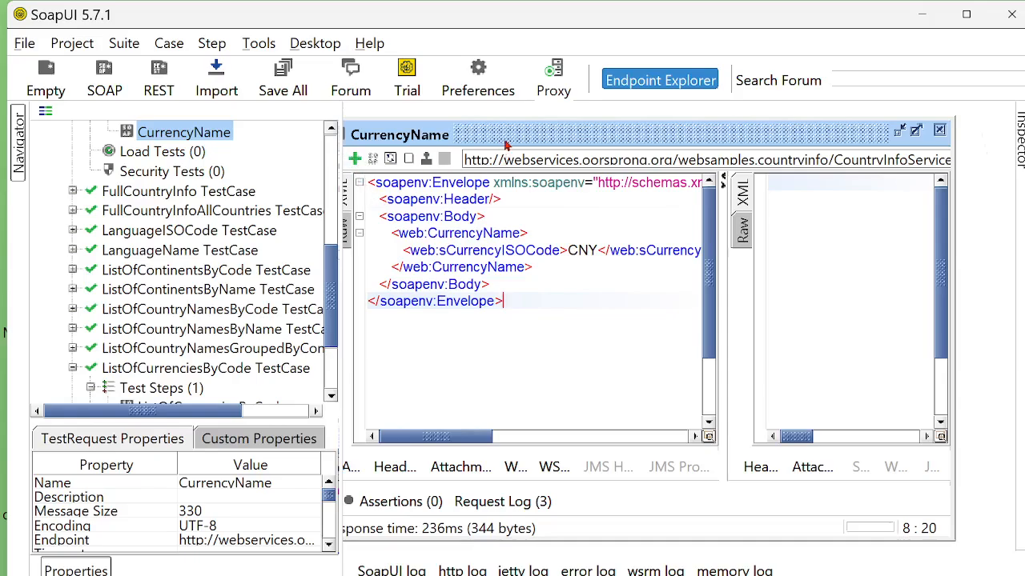
- Run the CurrencyName request with ISO code CNY and view the XML response in a widened response pane
mouse_move(504, 142)
mouse_down()
mouse_move(498, 136)
mouse_move(530, 159)
mouse_move(524, 144)
mouse_up()
click(360, 162)
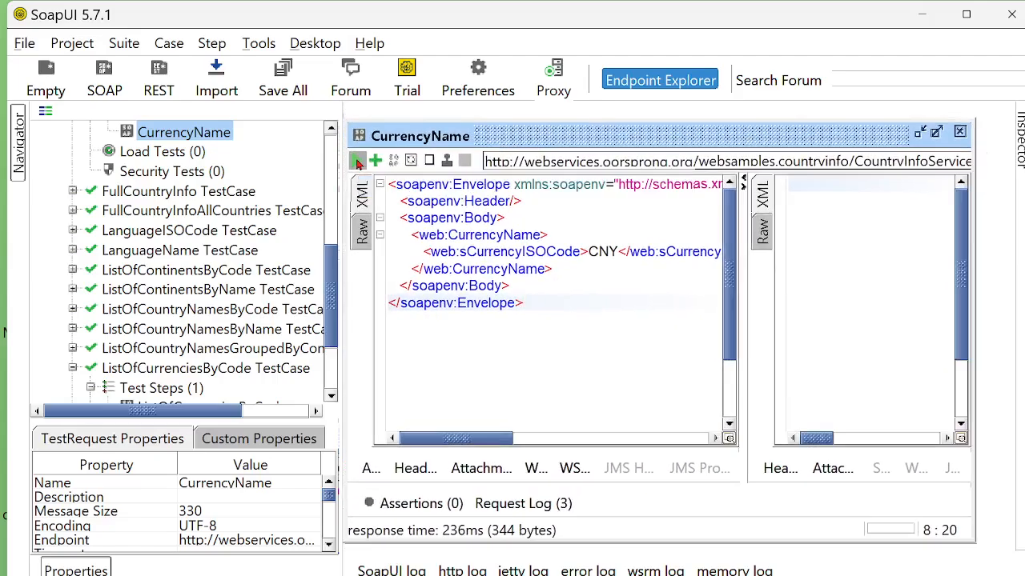
click(762, 201)
drag(746, 259, 591, 272)
drag(724, 442, 734, 379)
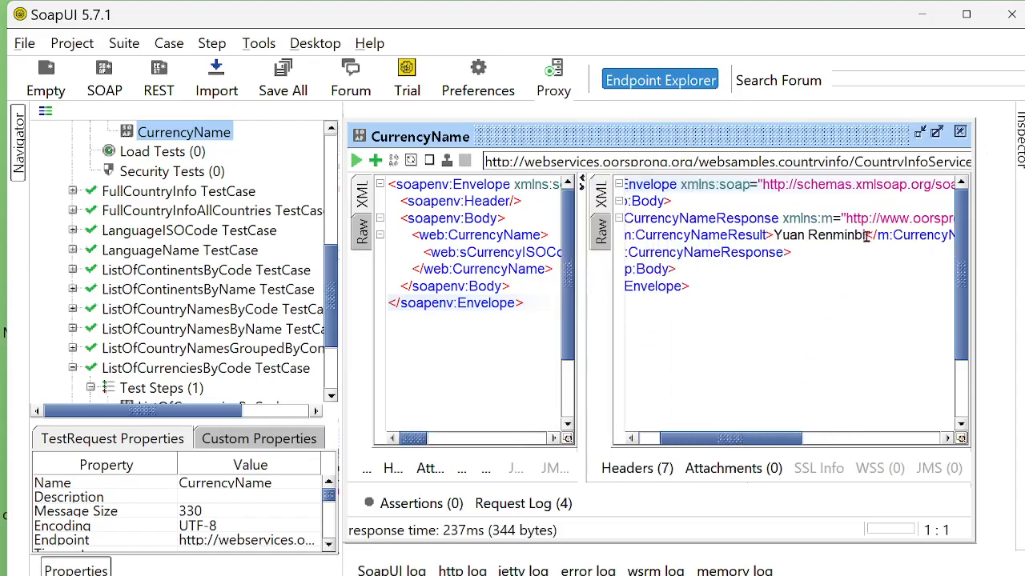
- Copy the currency name Yuan Renminbi from the XML response and switch to the raw response
drag(866, 235, 775, 235)
key(ctrl+c)
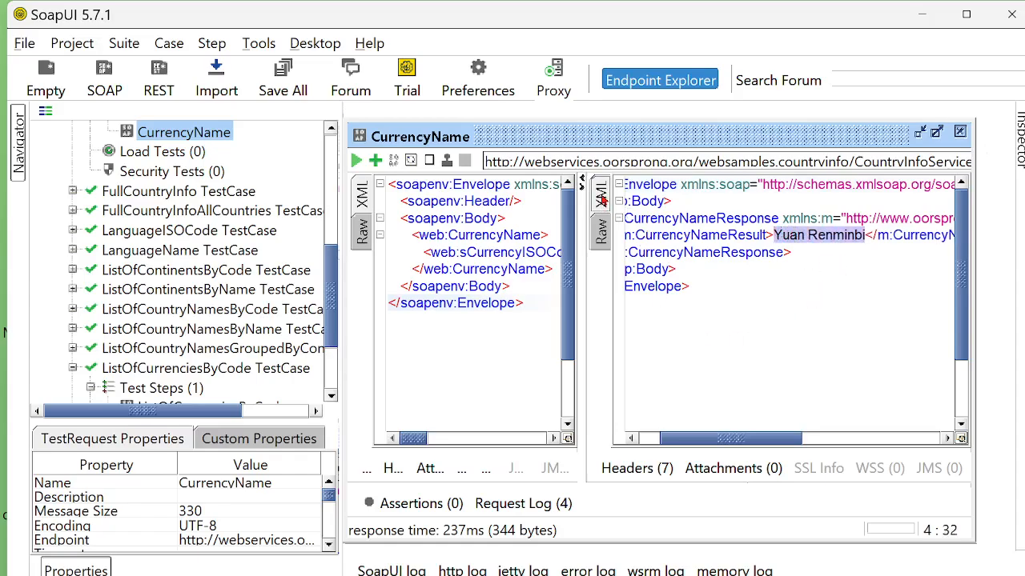
drag(690, 286, 550, 149)
click(601, 233)
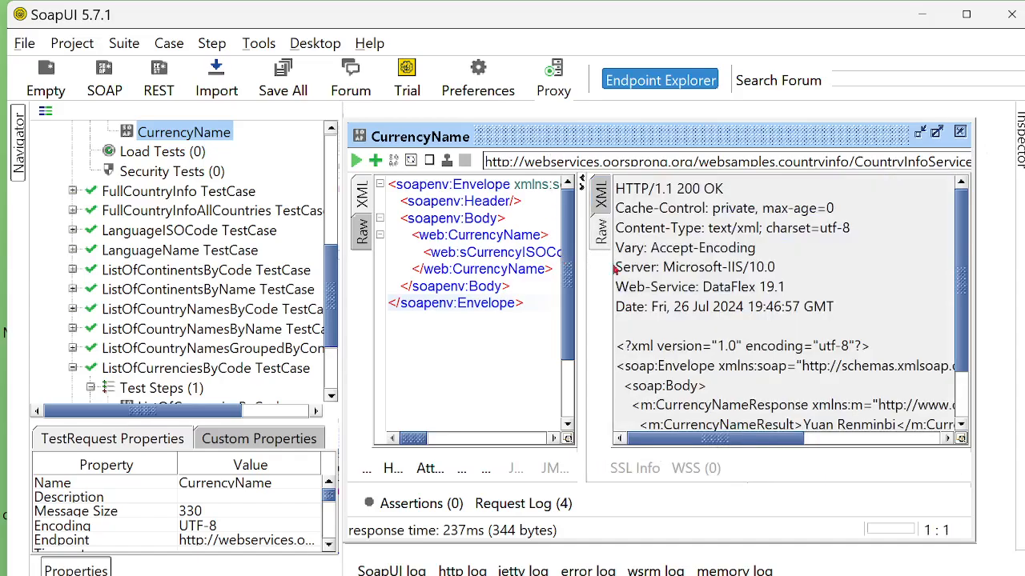
- Add a Contains assertion with the content Yuan Renminbi to the CurrencyName request
click(402, 504)
click(359, 390)
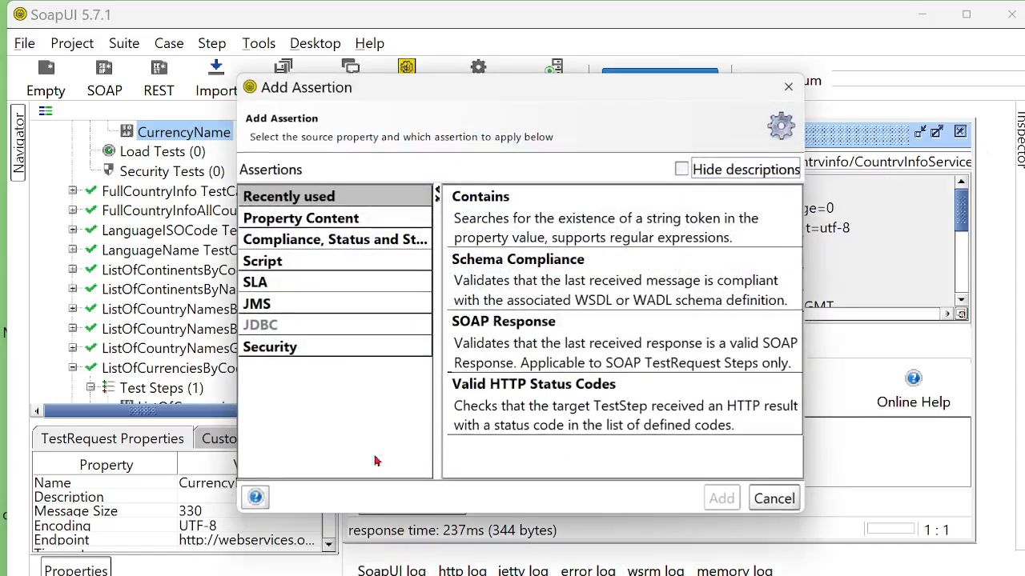
click(599, 216)
click(713, 500)
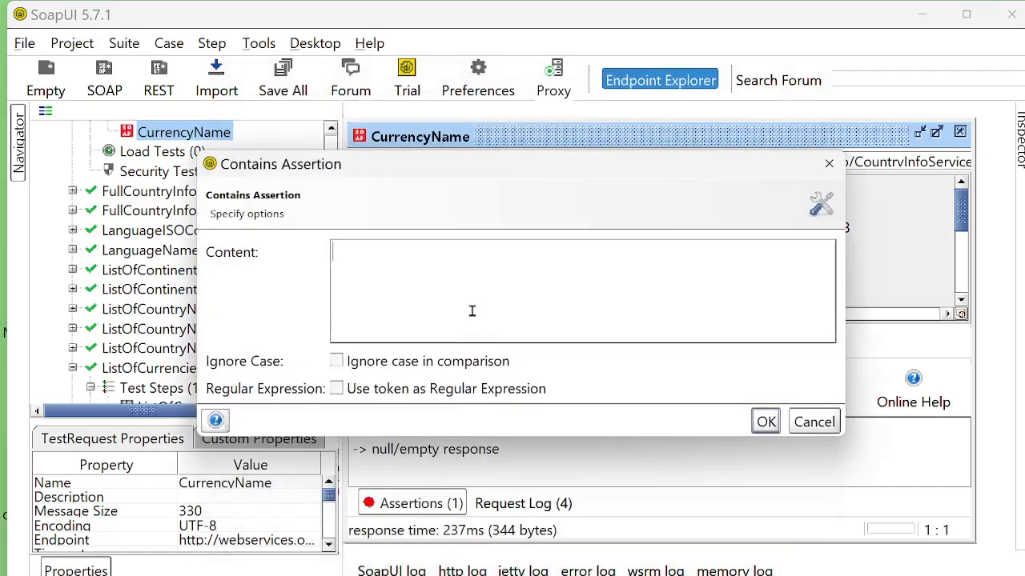
key(ctrl+v)
click(807, 431)
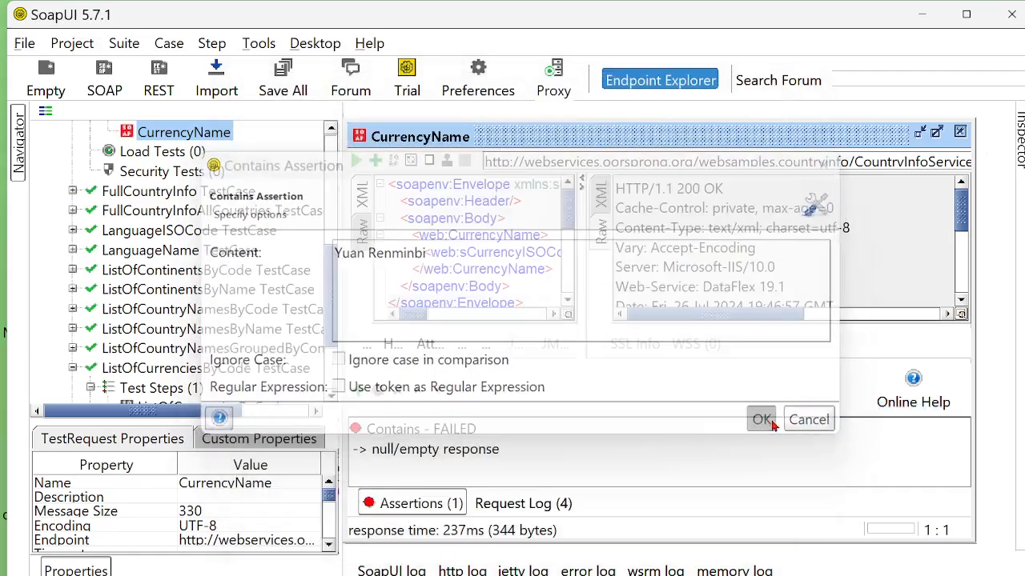
- Rerun the CurrencyName request and check its assertion result against the CNY code in the request
click(603, 202)
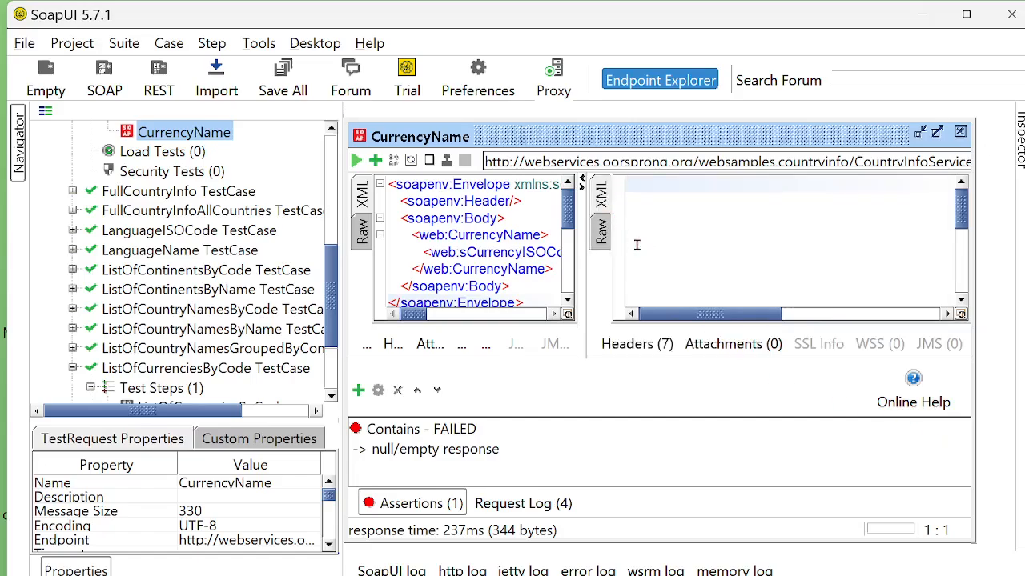
click(357, 161)
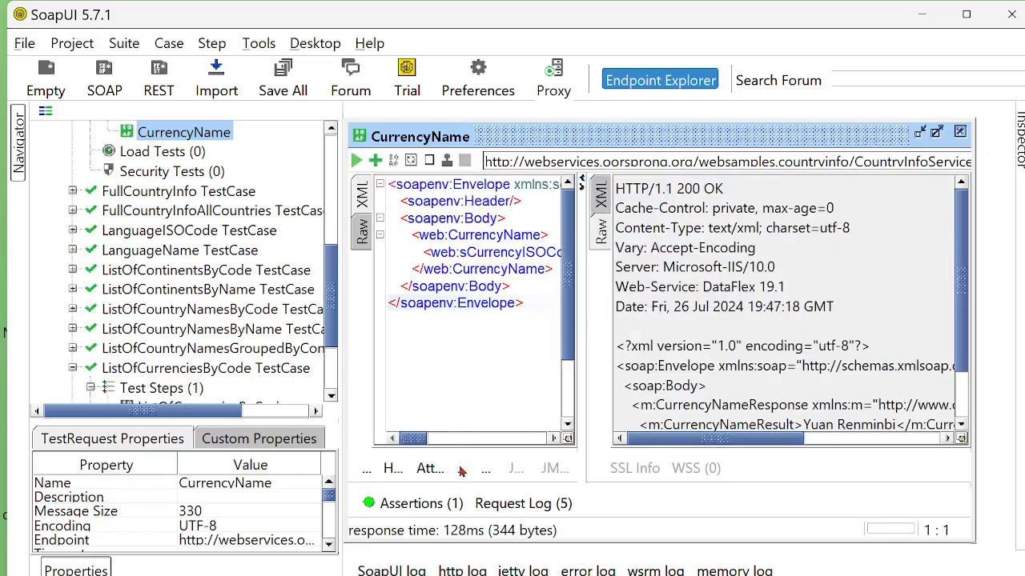
click(437, 509)
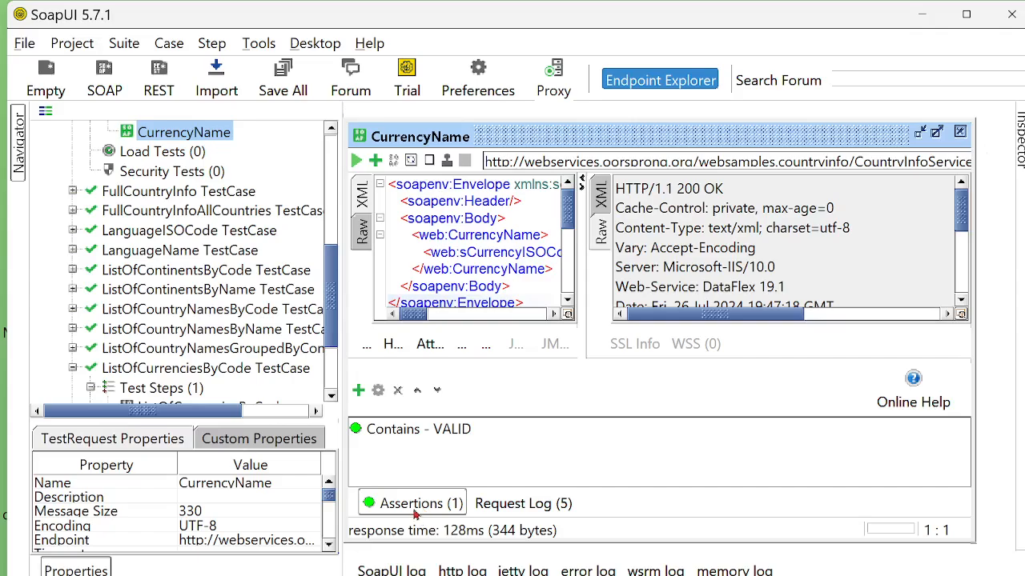
click(546, 512)
click(418, 513)
drag(568, 216, 618, 162)
drag(579, 246, 698, 244)
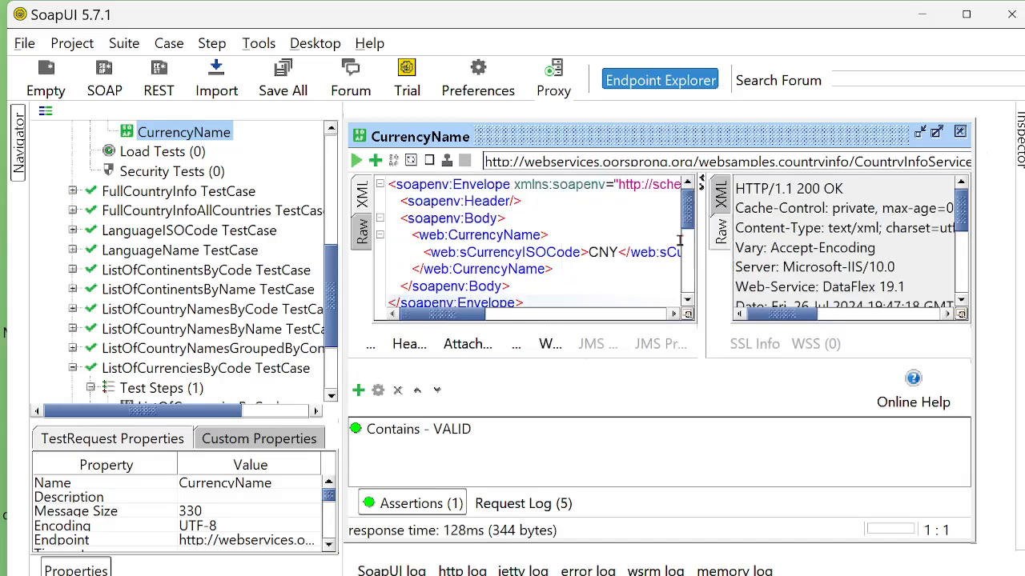
- Close the CurrencyName request and collapse World_Country_Test_Suite and the WORLD COUNTRY INFO-DATA project
click(960, 133)
drag(324, 300, 342, 183)
click(55, 230)
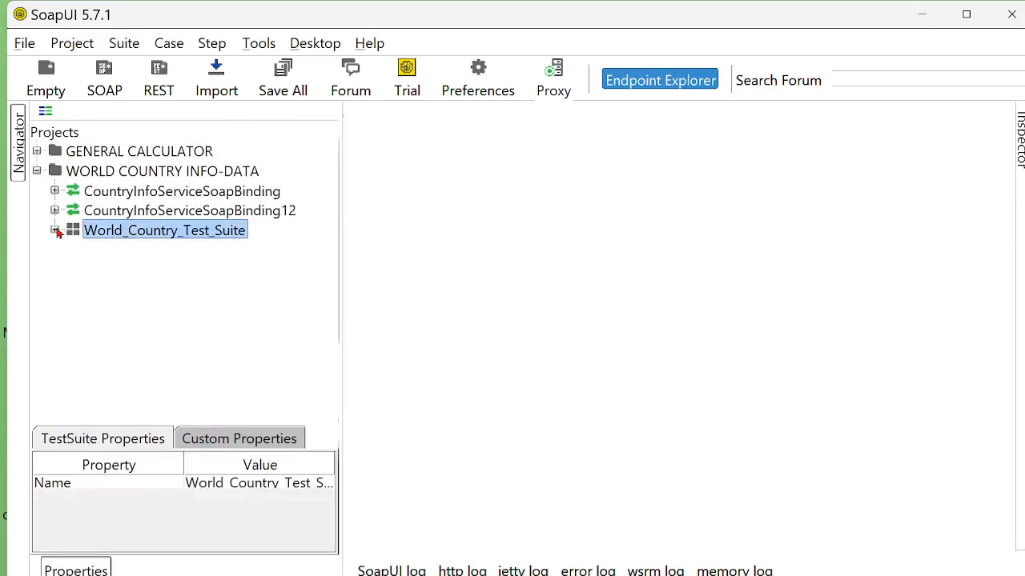
click(37, 172)
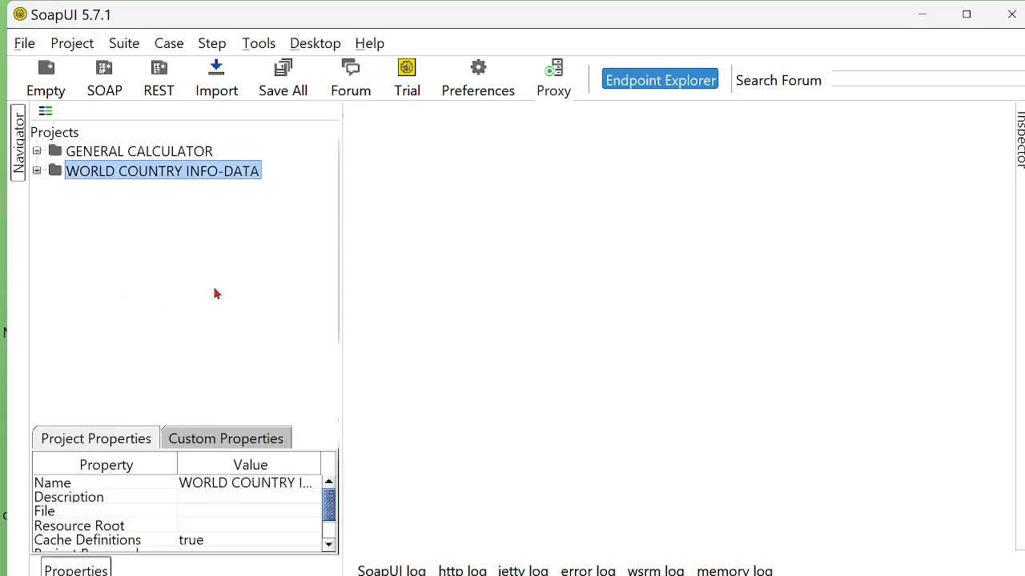
click(159, 76)
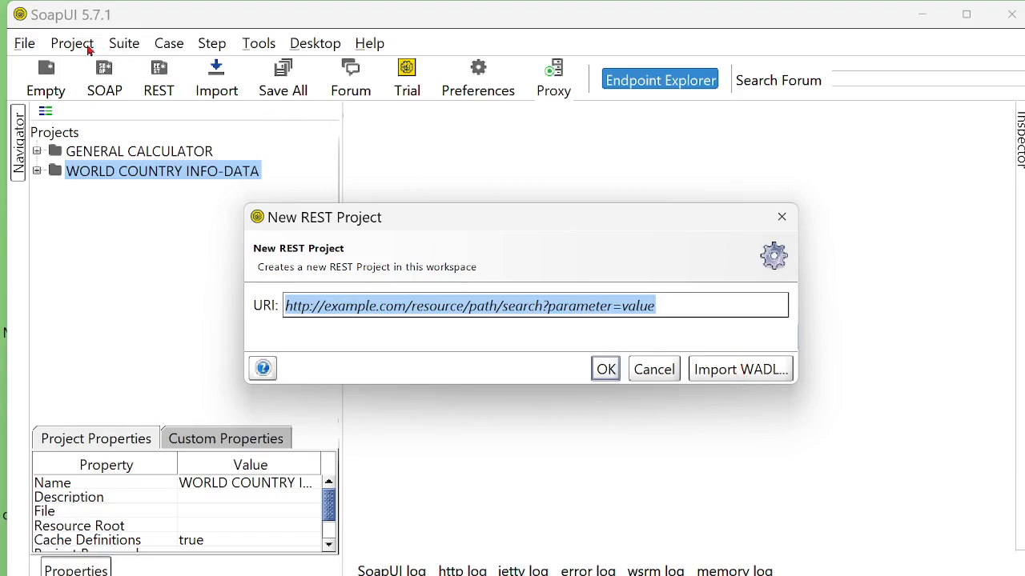
key(Escape)
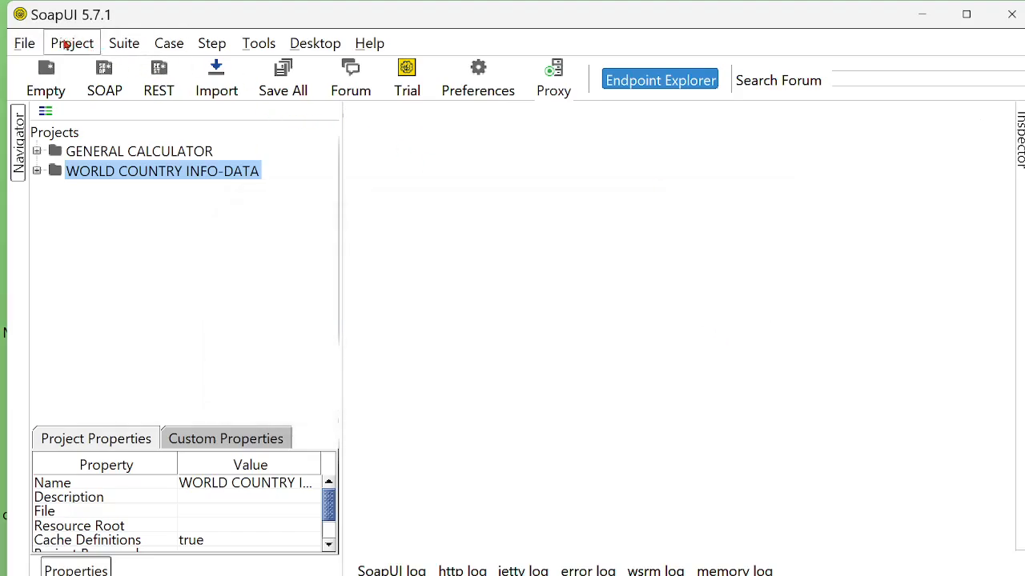
click(66, 45)
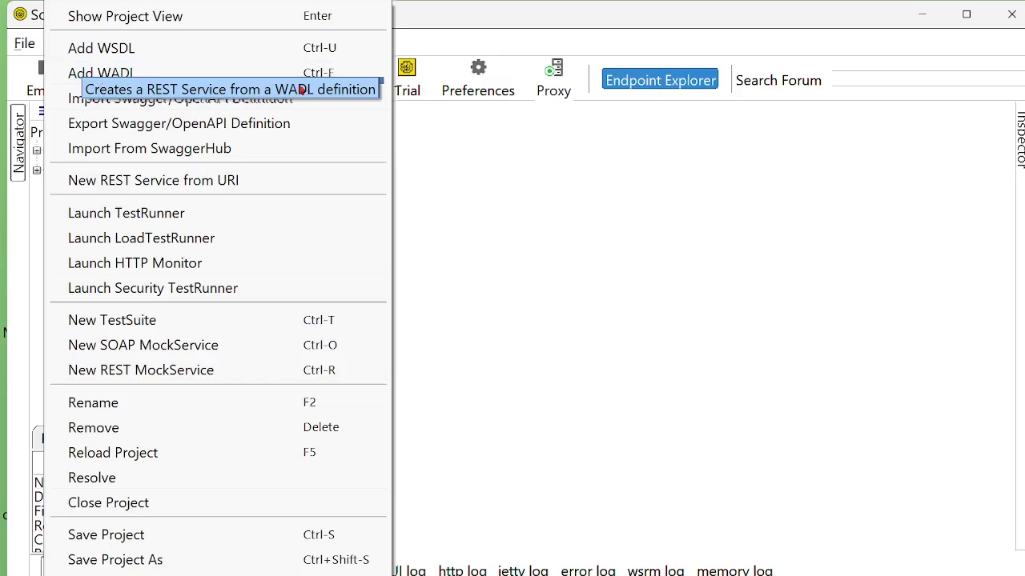
click(457, 178)
click(157, 83)
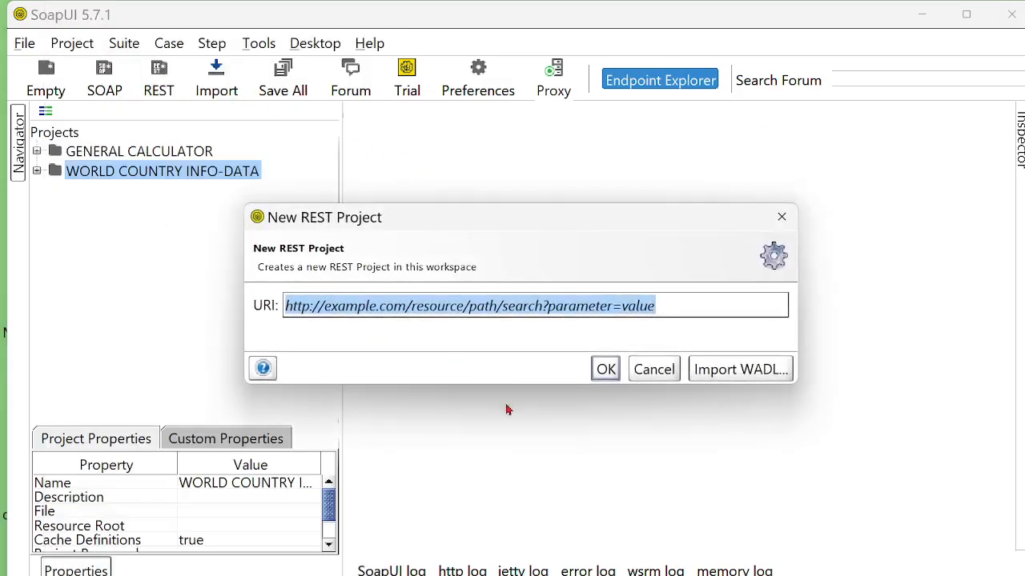
key(BackSpace)
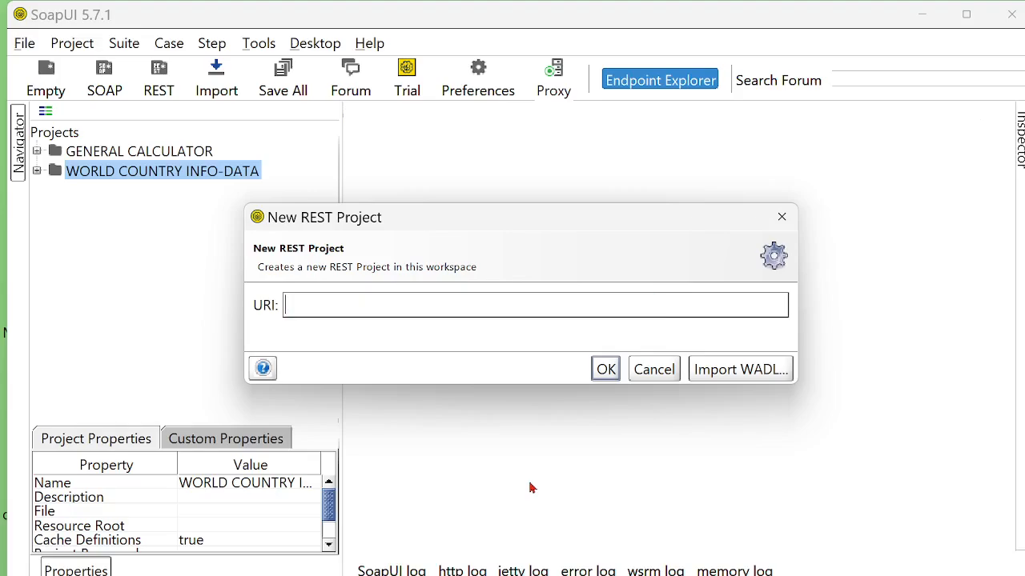
text(https://restcountries.com/v3.1/all)
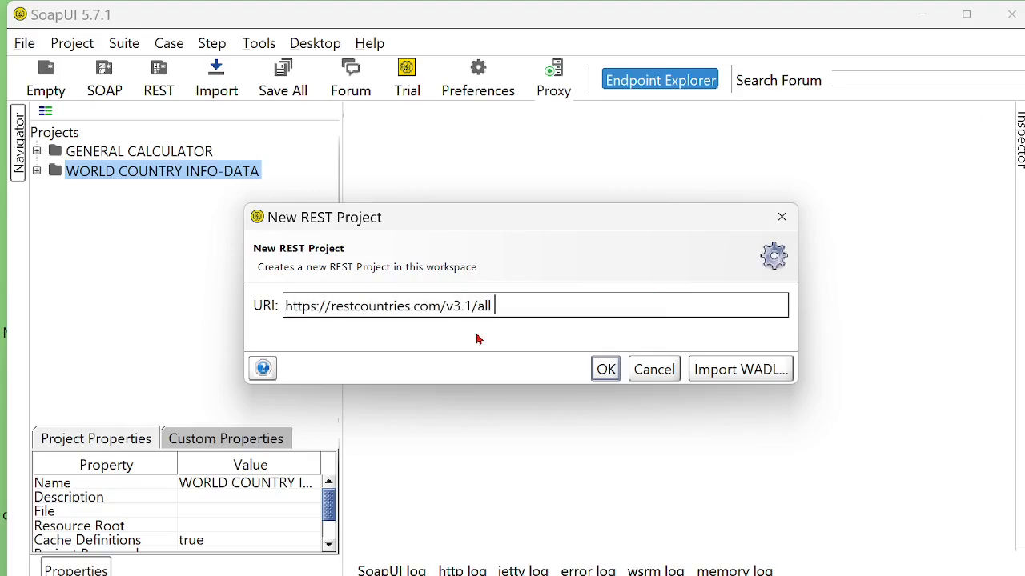
click(605, 369)
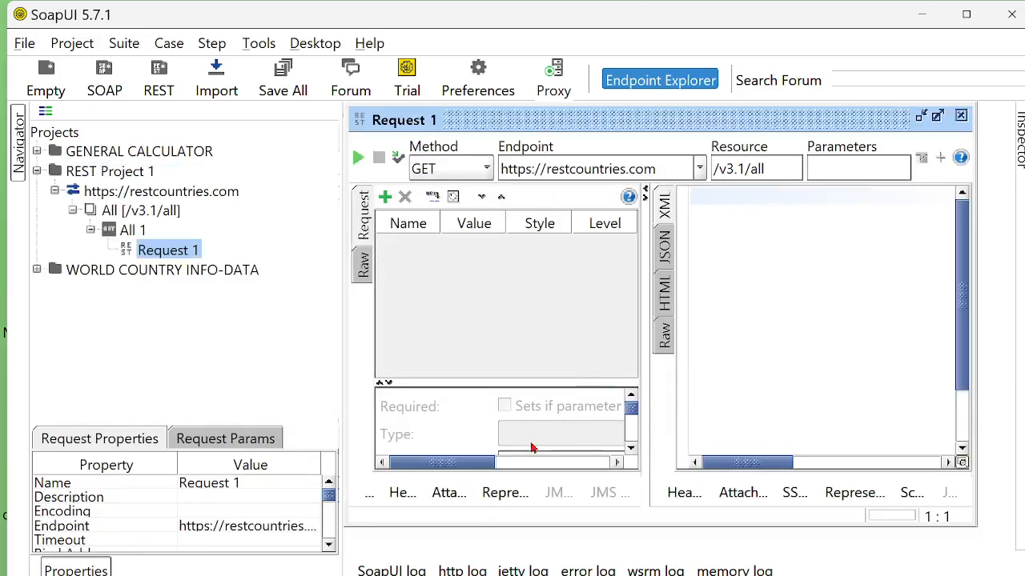
click(939, 119)
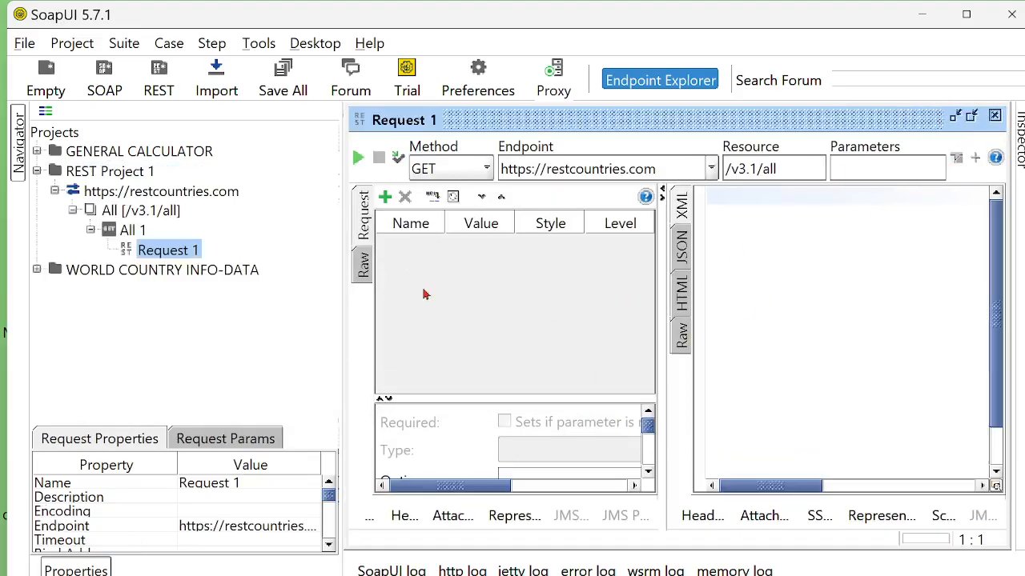
drag(344, 264, 268, 266)
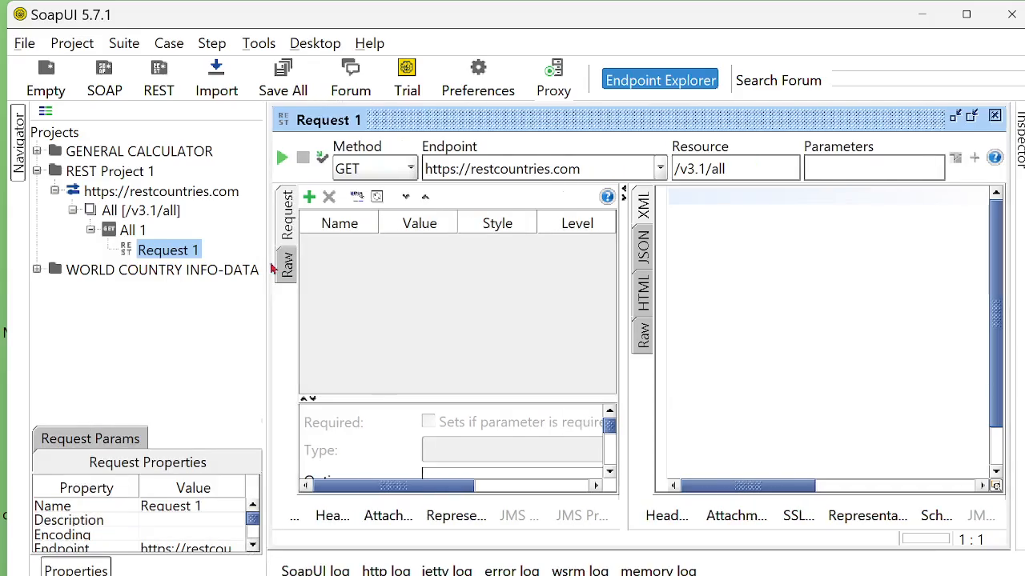
- Rename REST Project 1 as REST COUNTRIES
right_click(118, 175)
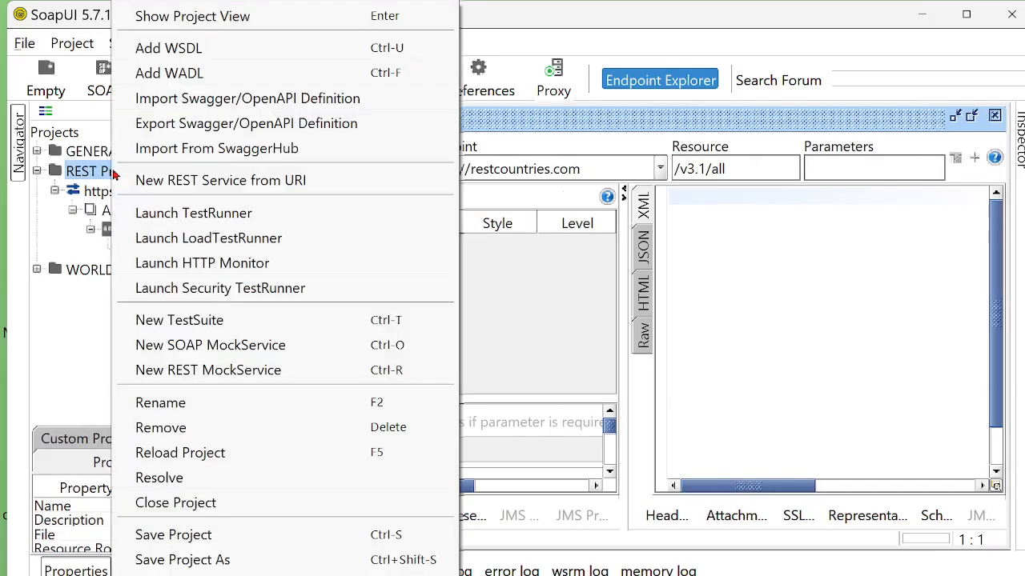
click(172, 412)
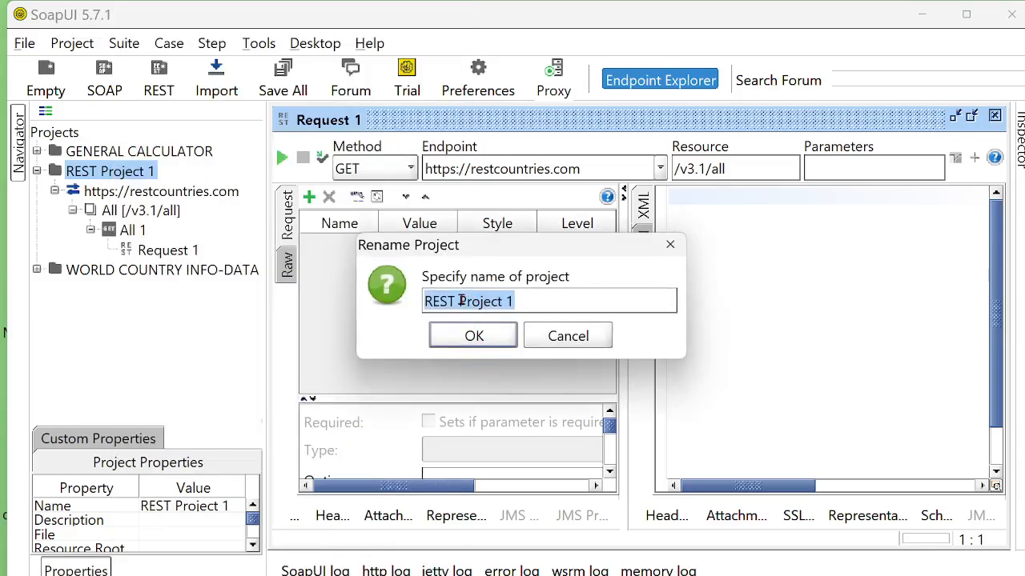
drag(461, 302, 558, 302)
text(COU)
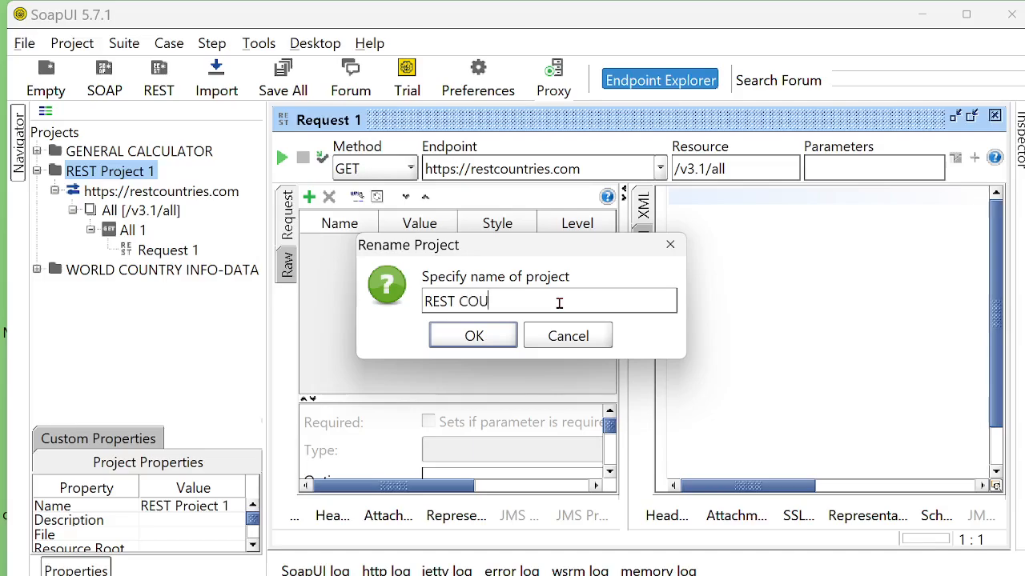
text(NTRIES)
click(472, 336)
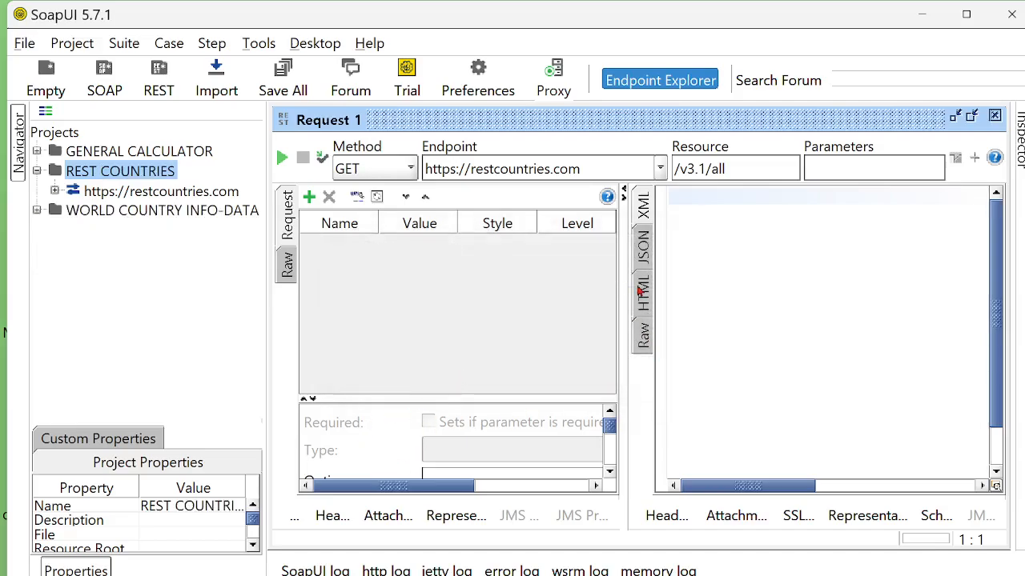
- Run Request 1 with the GET method on /v3.1/all, review its JSON response and close the request window
click(410, 168)
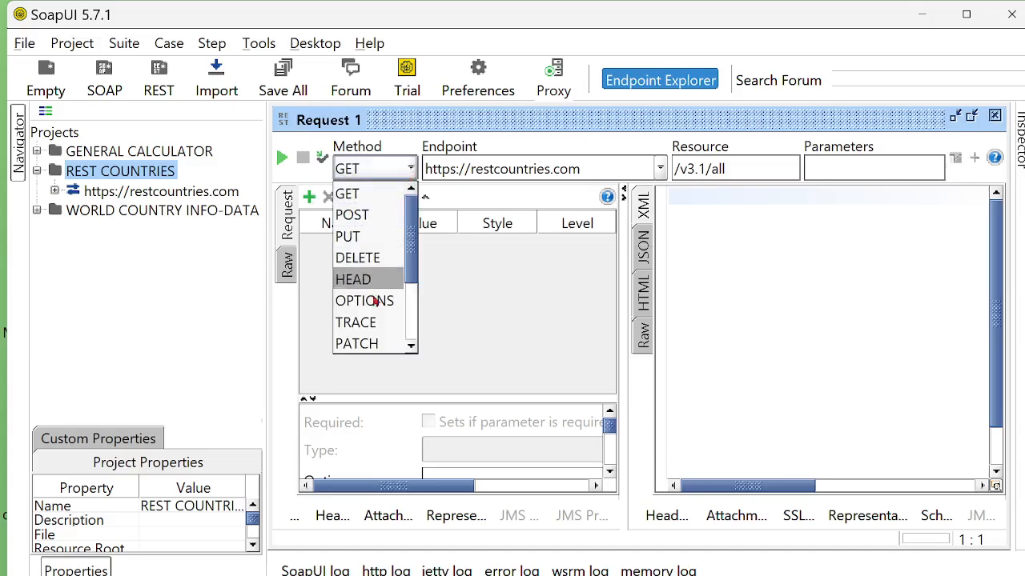
click(412, 175)
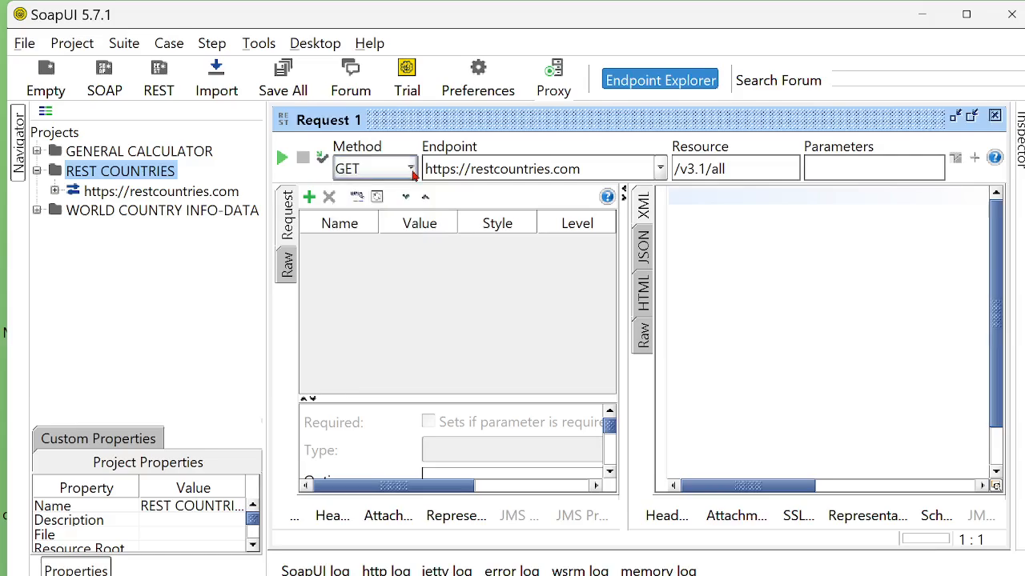
click(282, 157)
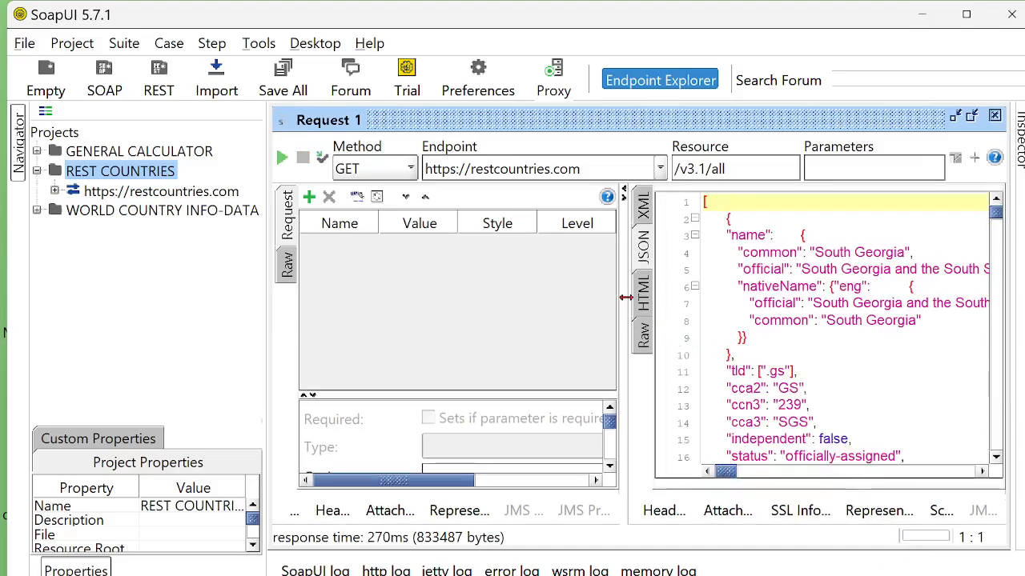
drag(623, 300, 467, 305)
drag(997, 213, 991, 192)
drag(468, 302, 610, 309)
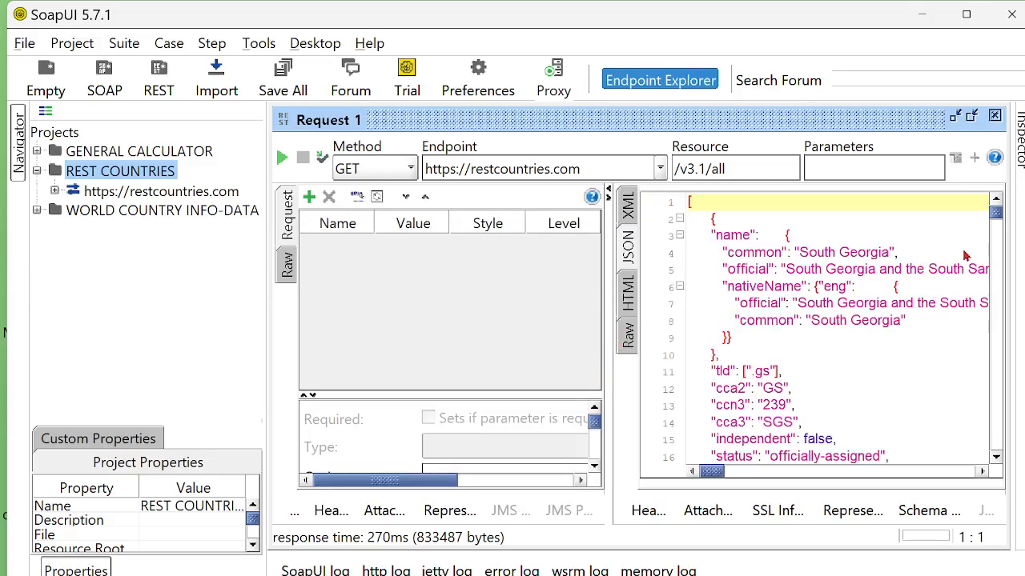
mouse_move(996, 216)
mouse_down()
mouse_move(1003, 418)
mouse_move(996, 204)
mouse_up()
click(994, 116)
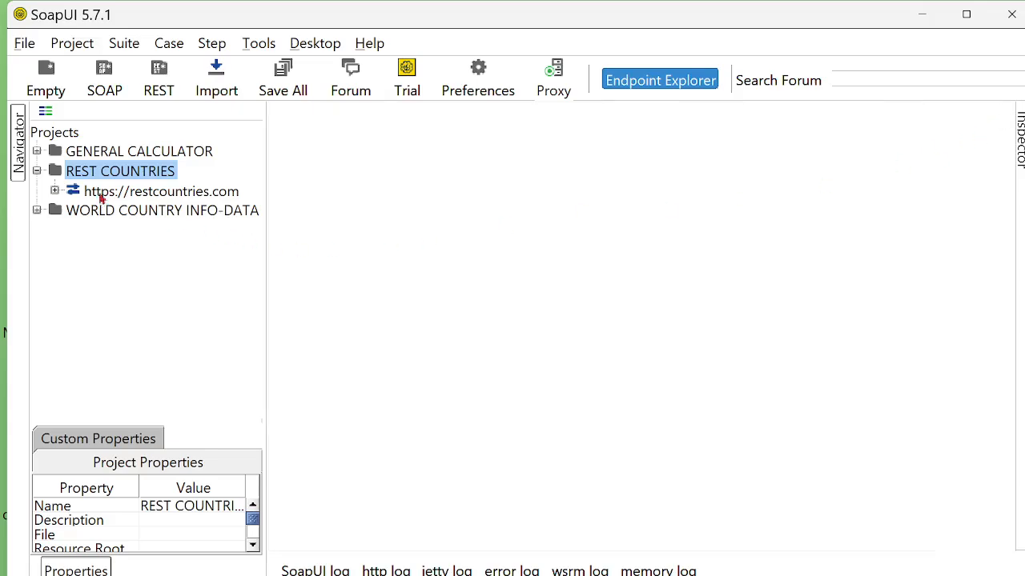
- Collapse REST COUNTRIES, and open the project overviews of GENERAL CALCULATOR, WORLD COUNTRY INFO-DATA and REST COUNTRIES
click(37, 170)
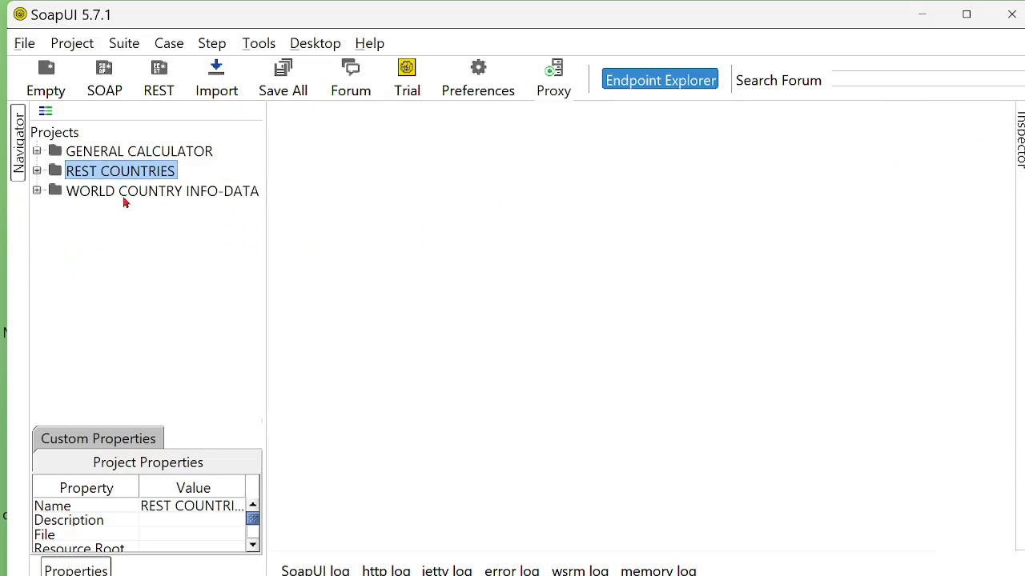
double_click(106, 156)
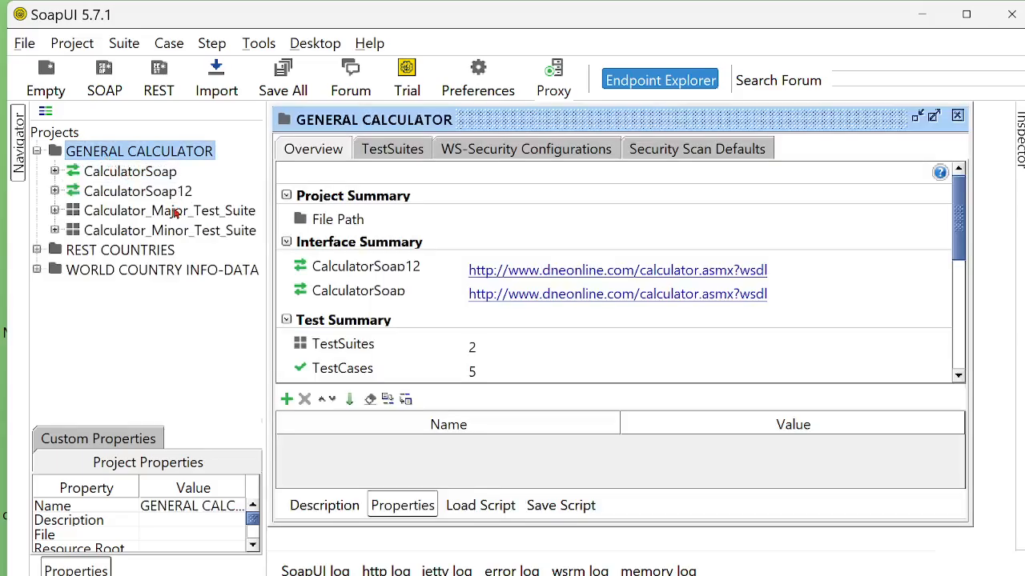
double_click(120, 271)
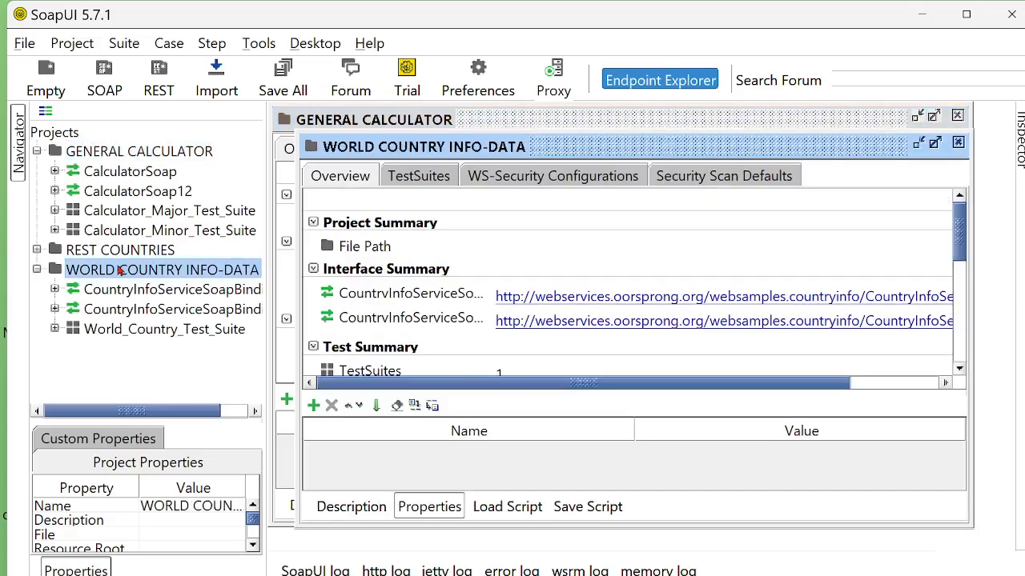
double_click(102, 253)
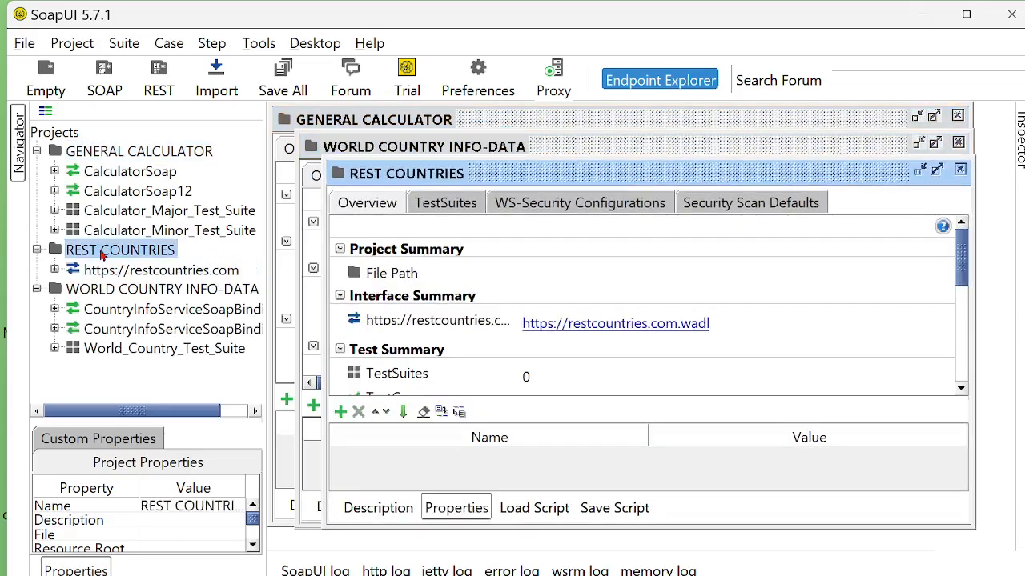